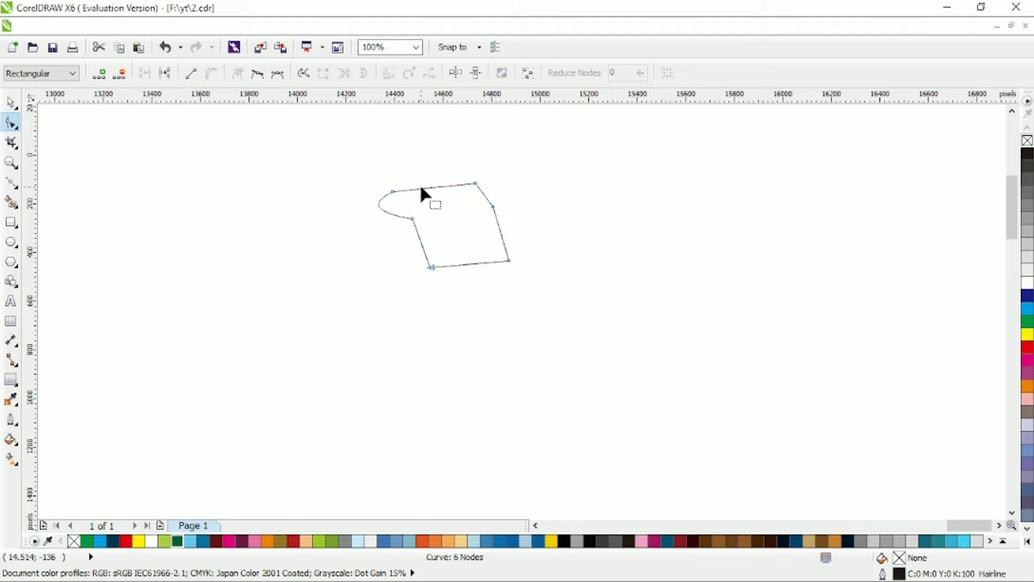
- Curve the hat outline into three rounded puffs with an arched lower edge, and scale the hat down slightly
{"action": "left_click_drag", "start_coordinate": [410, 166], "coordinate": [522, 185]}
{"action": "left_click", "coordinate": [410, 192]}
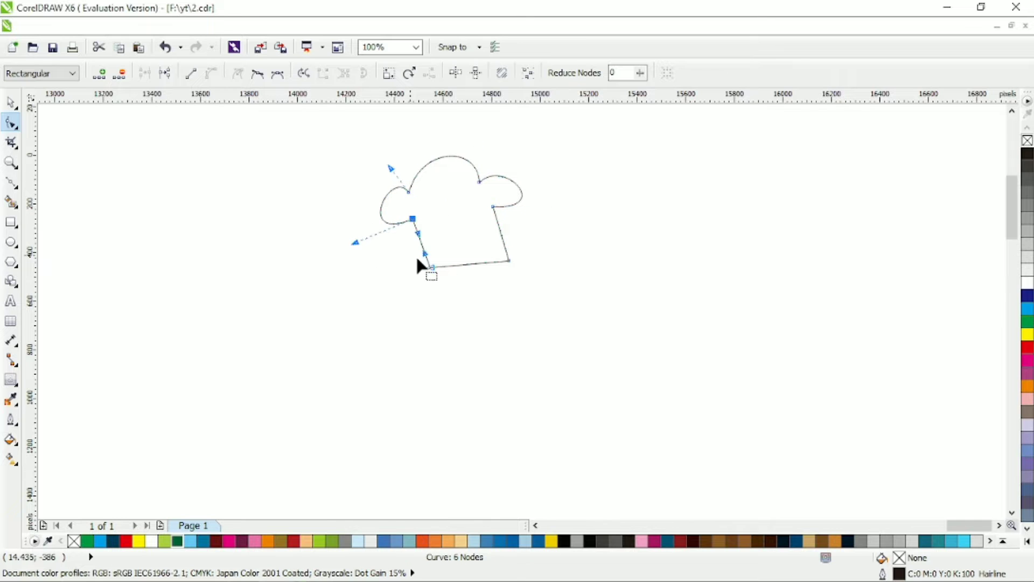
{"action": "left_click", "coordinate": [236, 185]}
{"action": "key", "text": "space"}
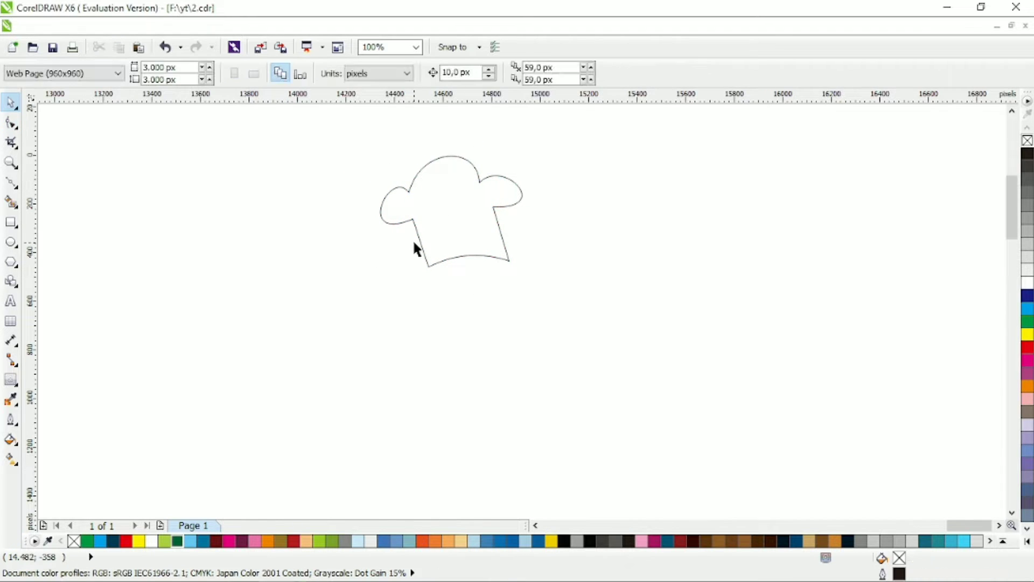
{"action": "left_click", "coordinate": [420, 247]}
{"action": "left_click_drag", "start_coordinate": [534, 138], "coordinate": [462, 204]}
- Draw a closed four-sided head shape that widens downward from inside the hat's lower edge, using Bezier segments
{"action": "key", "text": "F5"}
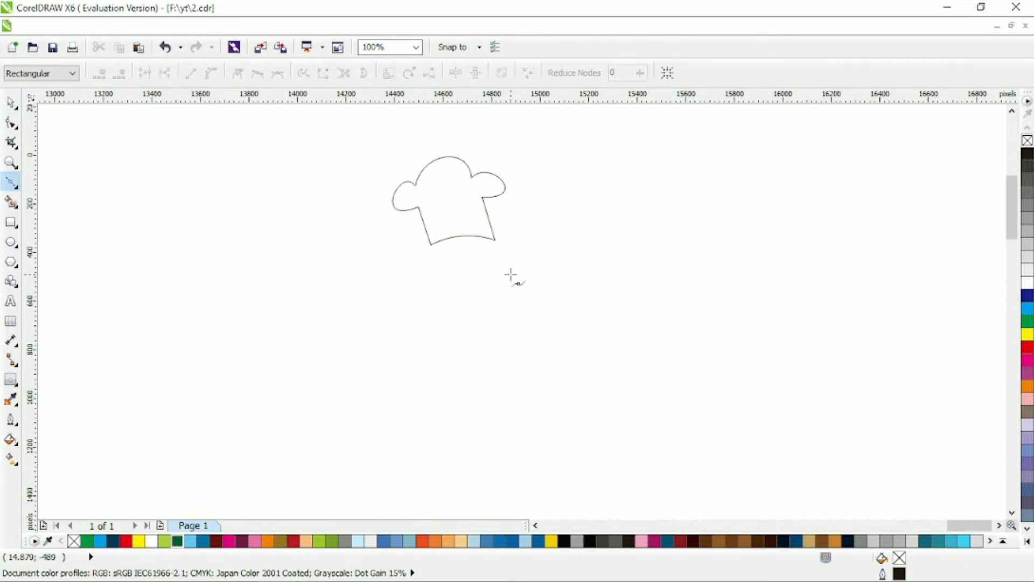
{"action": "left_click", "coordinate": [518, 330]}
{"action": "left_click", "coordinate": [488, 227]}
{"action": "left_click", "coordinate": [438, 233]}
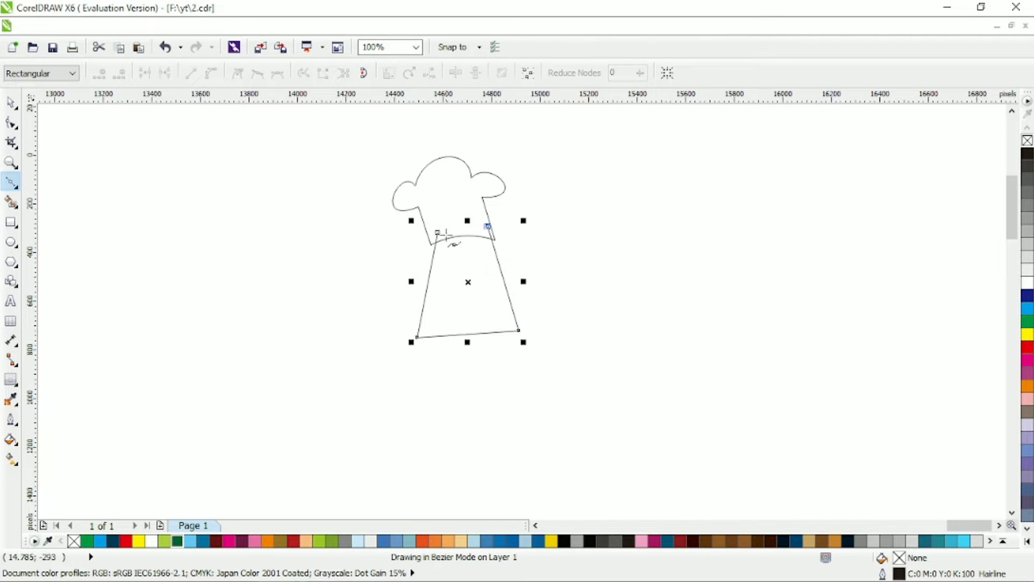
- Bow the head shape's two sides and its lower edge outward into smooth curves
{"action": "left_click", "coordinate": [10, 123]}
{"action": "left_click_drag", "start_coordinate": [509, 272], "coordinate": [486, 274]}
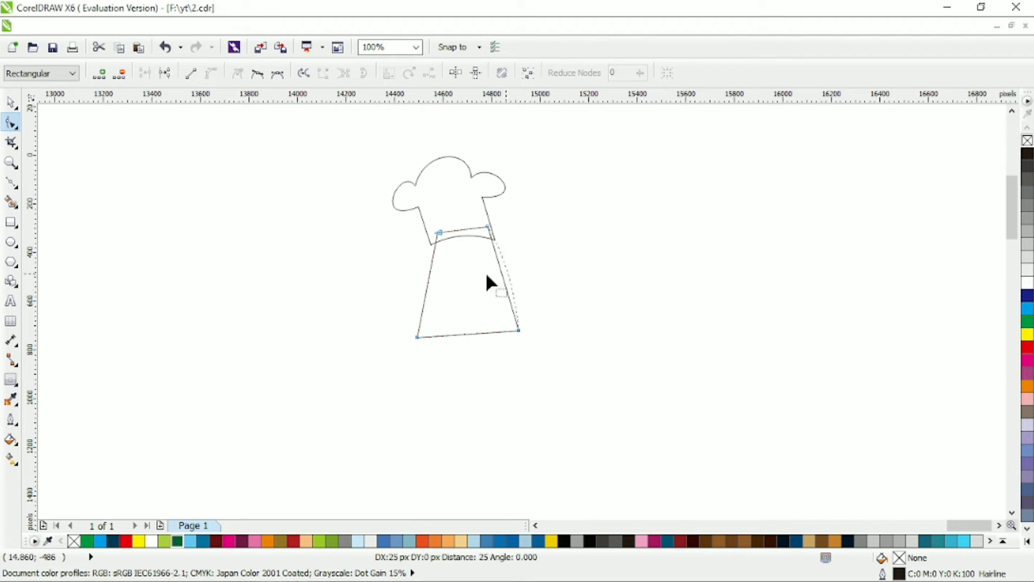
{"action": "left_click_drag", "start_coordinate": [417, 337], "coordinate": [554, 302]}
{"action": "scroll", "coordinate": [104, 157], "scroll_direction": "up", "scroll_amount": 2}
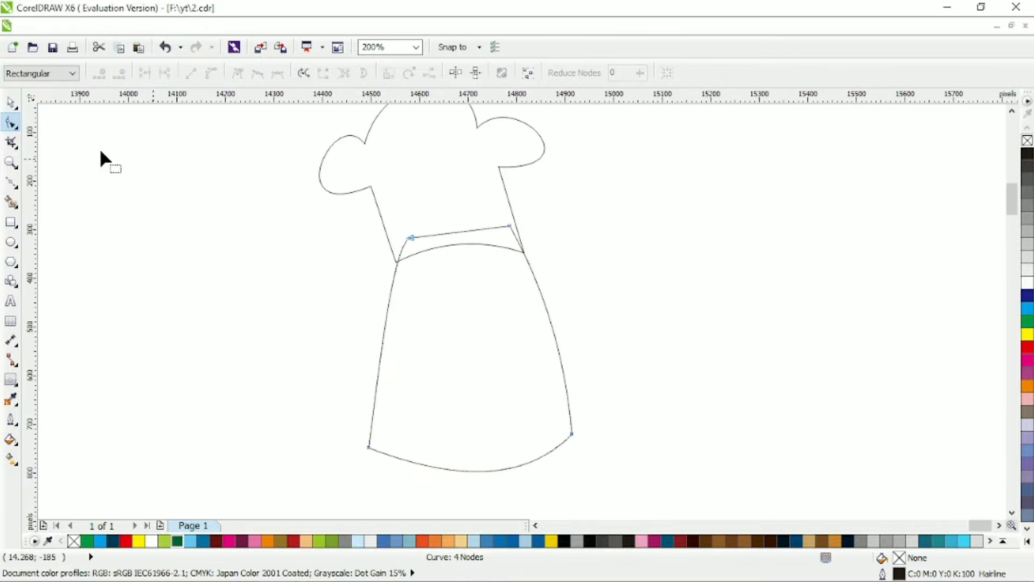
- Fill the head and hat with white and place the hat in front of the head
{"action": "key", "text": "space"}
{"action": "scroll", "coordinate": [316, 169], "scroll_direction": "down", "scroll_amount": 2}
{"action": "key", "text": "ctrl+a"}
{"action": "left_click", "coordinate": [462, 296]}
{"action": "left_click", "coordinate": [456, 296]}
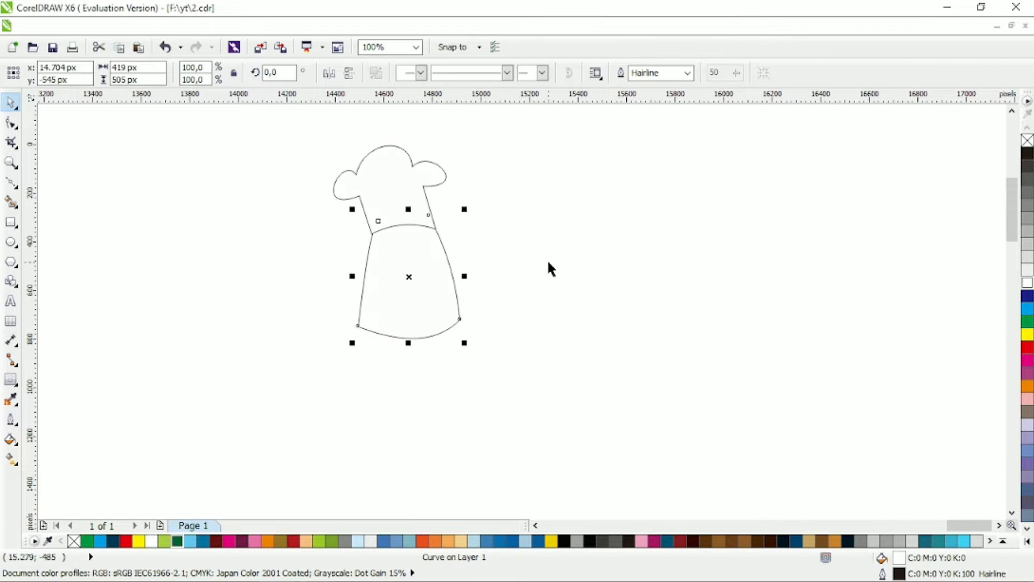
{"action": "left_click", "coordinate": [550, 270]}
- Draw a closed seven-node open-beak outline of straight Bezier segments across the middle of the head
{"action": "scroll", "coordinate": [538, 267], "scroll_direction": "up", "scroll_amount": 2}
{"action": "left_click", "coordinate": [10, 183]}
{"action": "left_click", "coordinate": [361, 263]}
{"action": "double_click", "coordinate": [417, 253]}
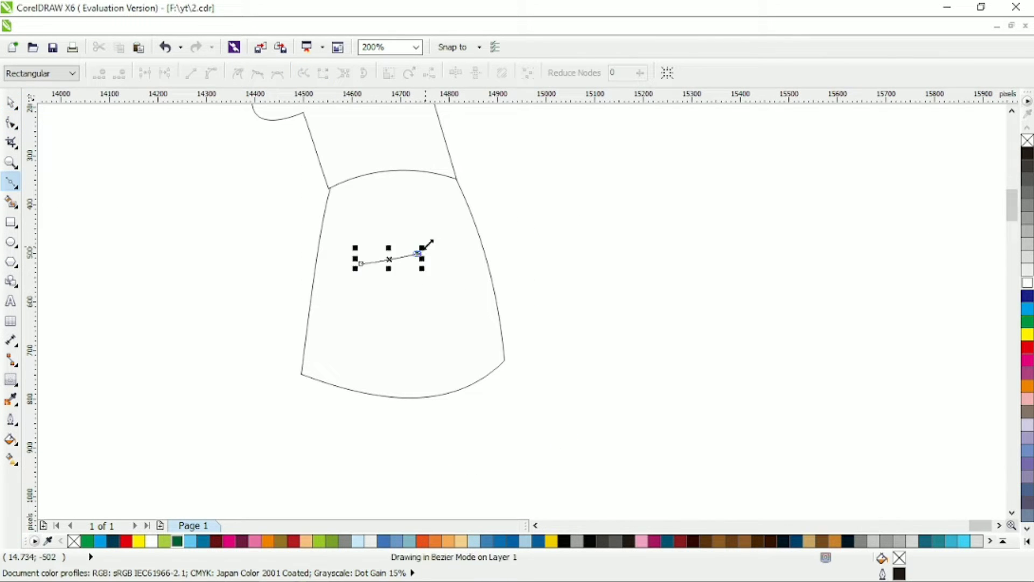
{"action": "double_click", "coordinate": [441, 226]}
{"action": "left_click", "coordinate": [504, 273]}
{"action": "double_click", "coordinate": [411, 269]}
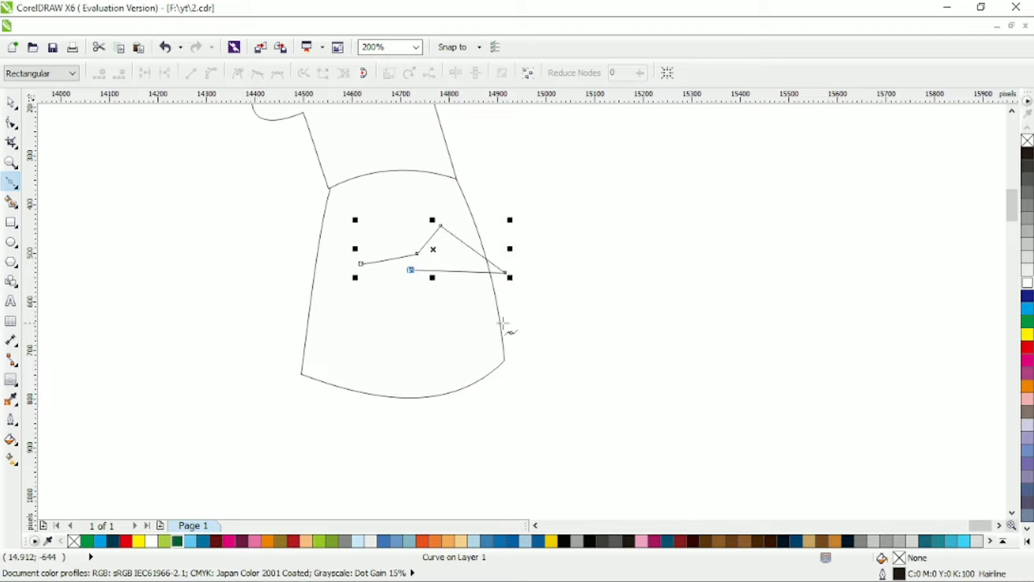
{"action": "left_click", "coordinate": [497, 323]}
{"action": "left_click", "coordinate": [447, 351]}
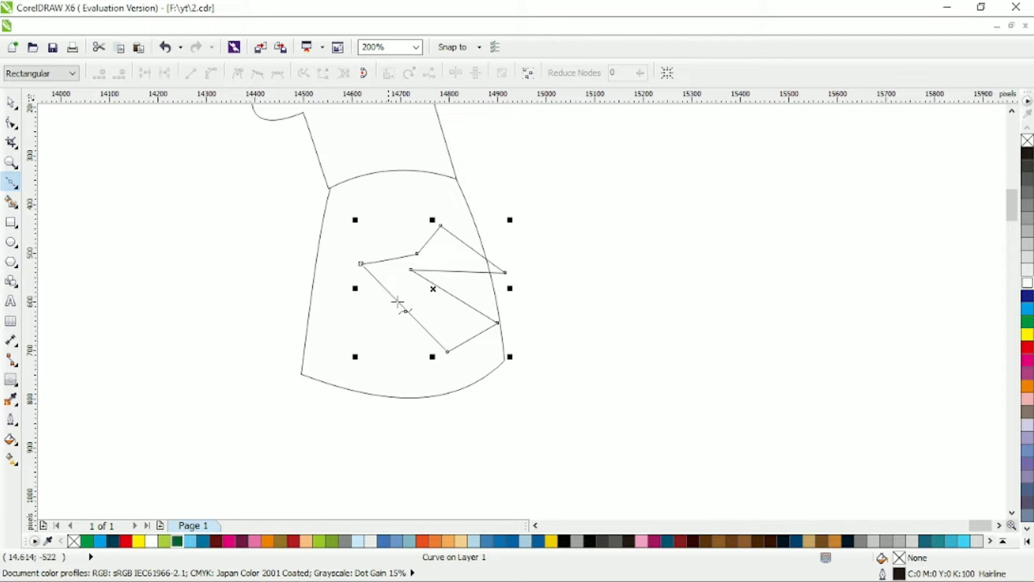
- Adjust the beak outline's nodes to form a narrow lower jaw and extend the upper beak's tip beyond the head
{"action": "key", "text": "F10"}
{"action": "left_click_drag", "start_coordinate": [417, 253], "coordinate": [401, 253]}
{"action": "left_click_drag", "start_coordinate": [440, 225], "coordinate": [438, 235]}
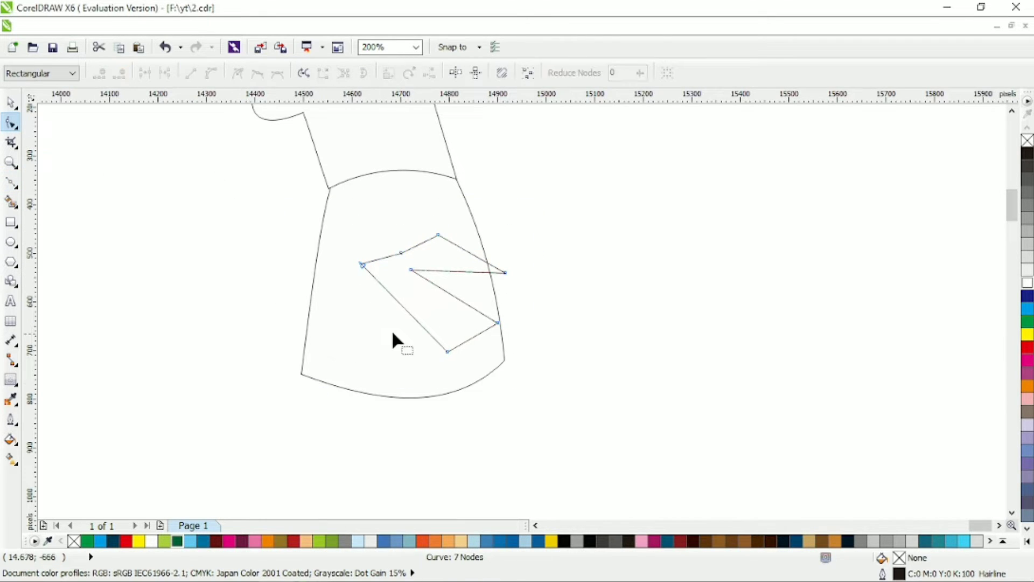
{"action": "double_click", "coordinate": [398, 302]}
{"action": "left_click_drag", "start_coordinate": [397, 302], "coordinate": [410, 290]}
{"action": "left_click_drag", "start_coordinate": [448, 351], "coordinate": [457, 353]}
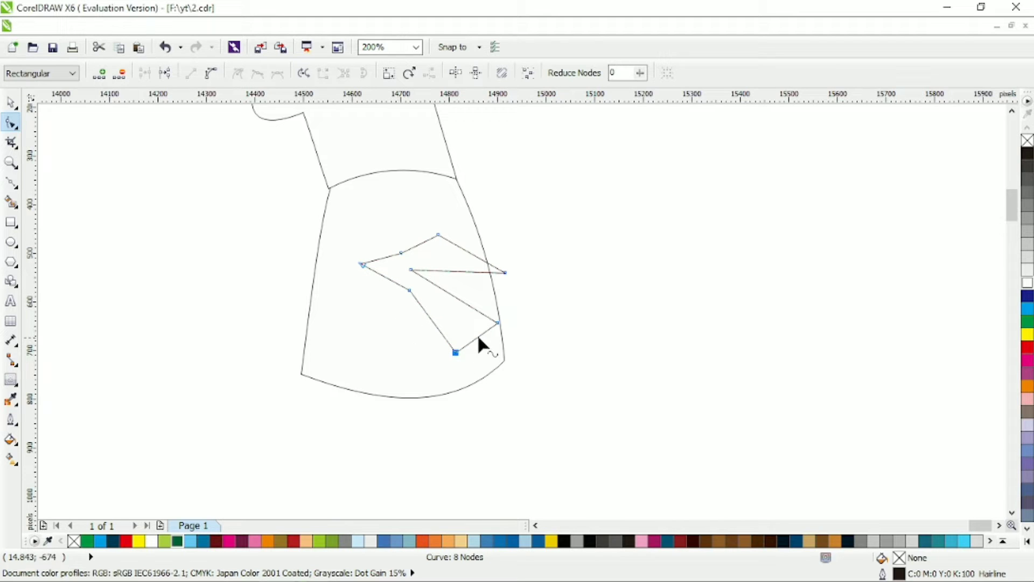
{"action": "double_click", "coordinate": [463, 302]}
{"action": "left_click_drag", "start_coordinate": [463, 302], "coordinate": [457, 332]}
{"action": "left_click", "coordinate": [411, 269]}
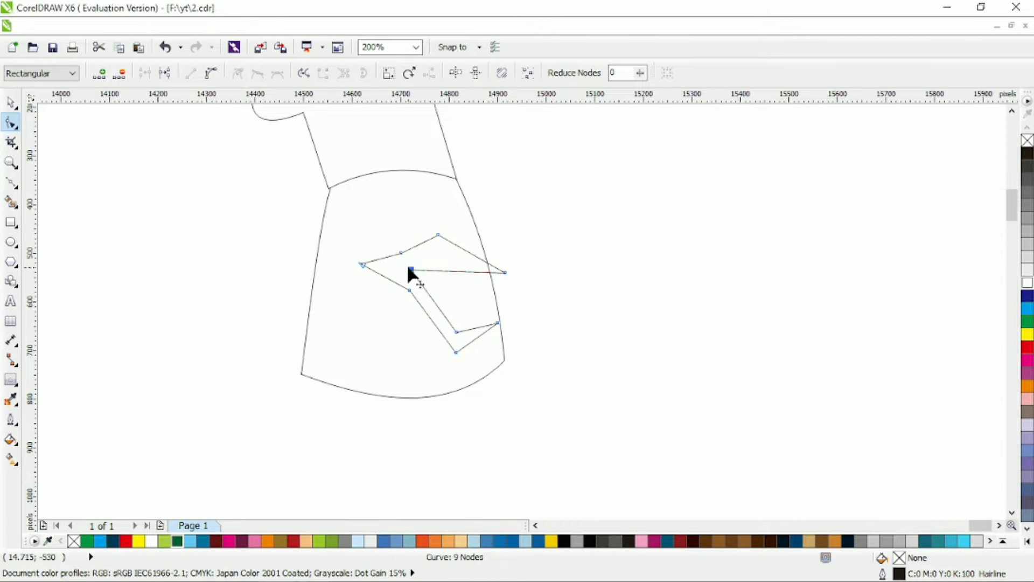
{"action": "left_click_drag", "start_coordinate": [506, 272], "coordinate": [562, 320]}
- Convert the beak outline's nodes to smooth curves and round off the beak's back end
{"action": "key", "text": "ctrl+a"}
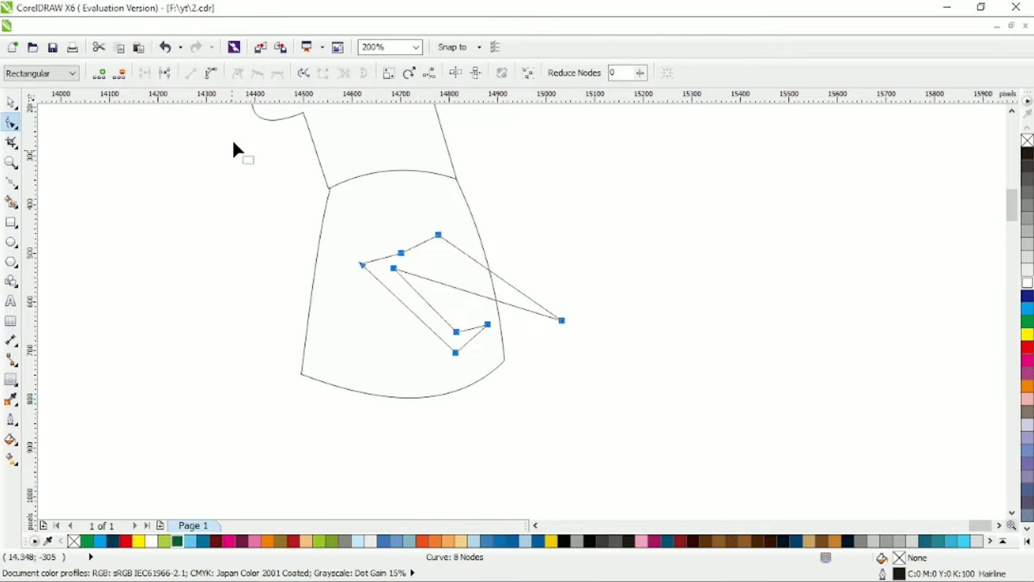
{"action": "left_click_drag", "start_coordinate": [319, 213], "coordinate": [466, 361]}
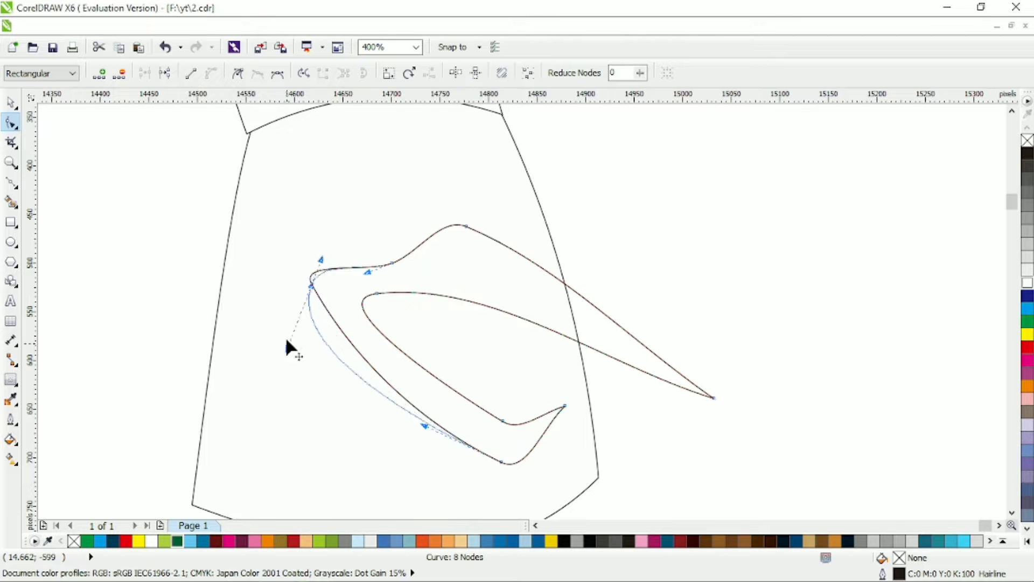
{"action": "left_click_drag", "start_coordinate": [286, 339], "coordinate": [285, 339]}
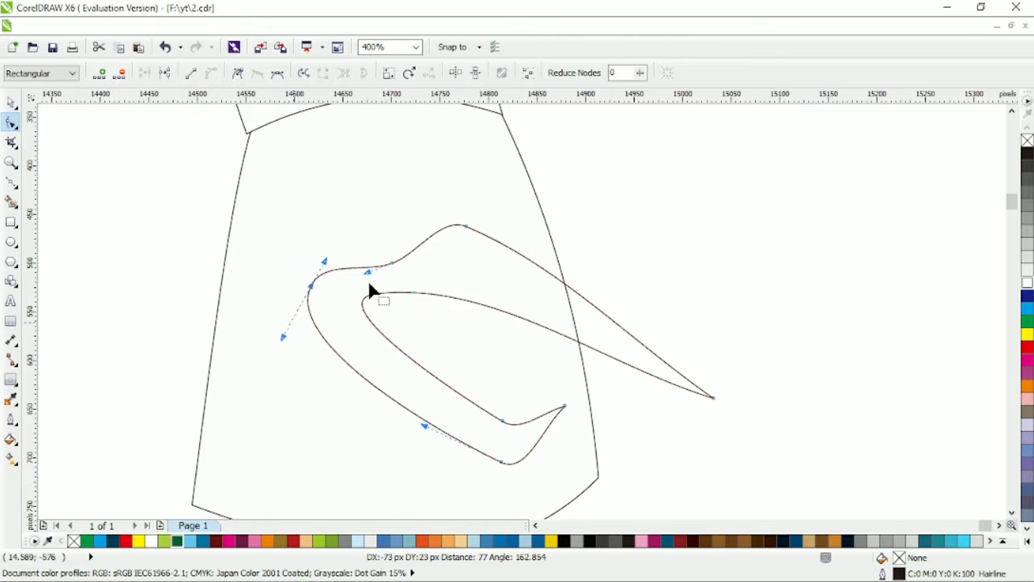
- Add nodes along the upper beak and reshape its front end into a downward-hooked tip
{"action": "left_click", "coordinate": [414, 253]}
{"action": "left_click_drag", "start_coordinate": [568, 287], "coordinate": [616, 312]}
{"action": "left_click_drag", "start_coordinate": [665, 369], "coordinate": [701, 360]}
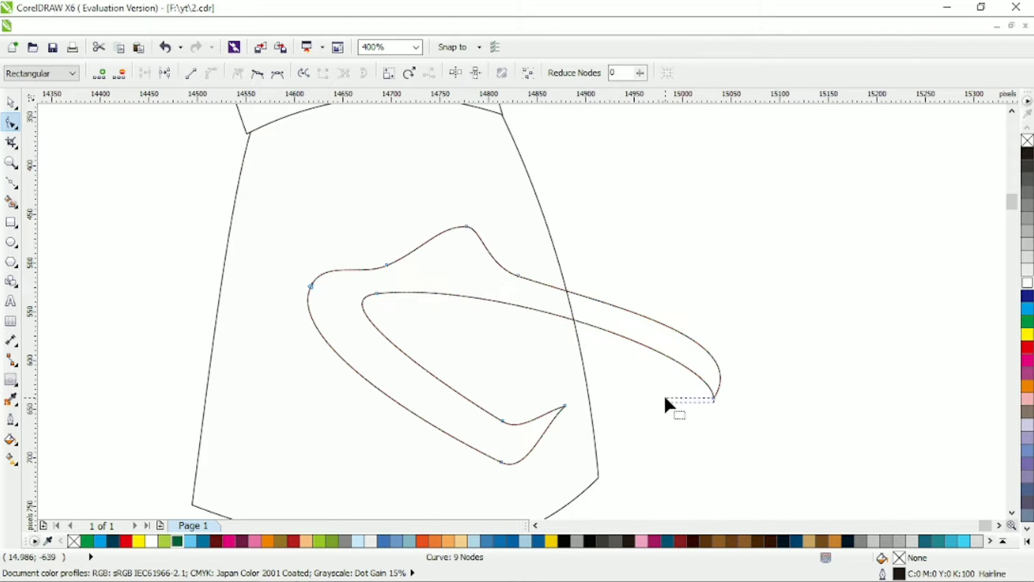
{"action": "left_click_drag", "start_coordinate": [714, 398], "coordinate": [673, 393]}
{"action": "double_click", "coordinate": [630, 350]}
{"action": "left_click_drag", "start_coordinate": [572, 319], "coordinate": [654, 383]}
{"action": "left_click_drag", "start_coordinate": [720, 379], "coordinate": [725, 372]}
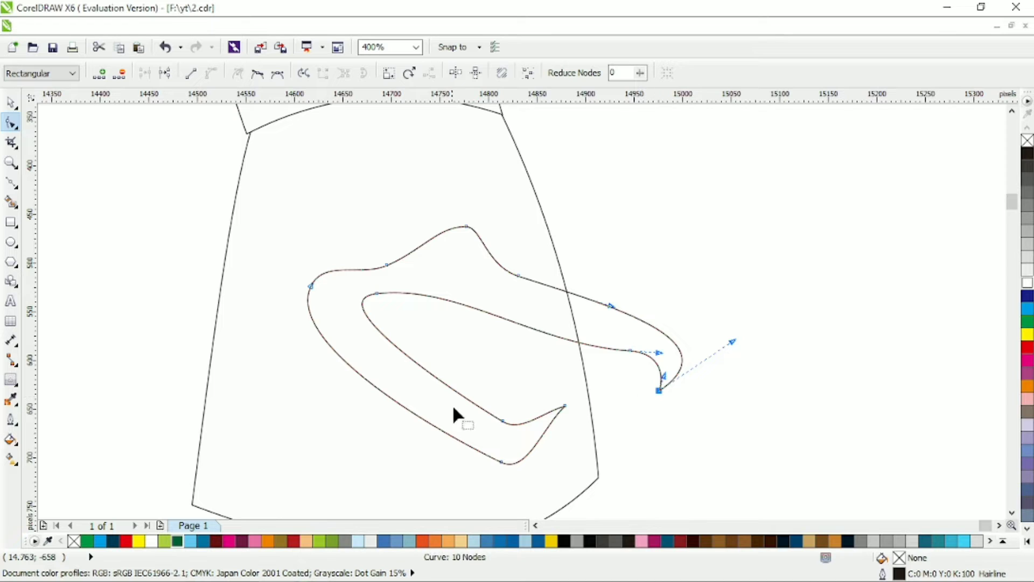
- Move the mouth corner back toward the rear of the beak and bend the upper mouth line into a shallow sag
{"action": "left_click", "coordinate": [378, 294]}
{"action": "left_click_drag", "start_coordinate": [459, 286], "coordinate": [574, 339]}
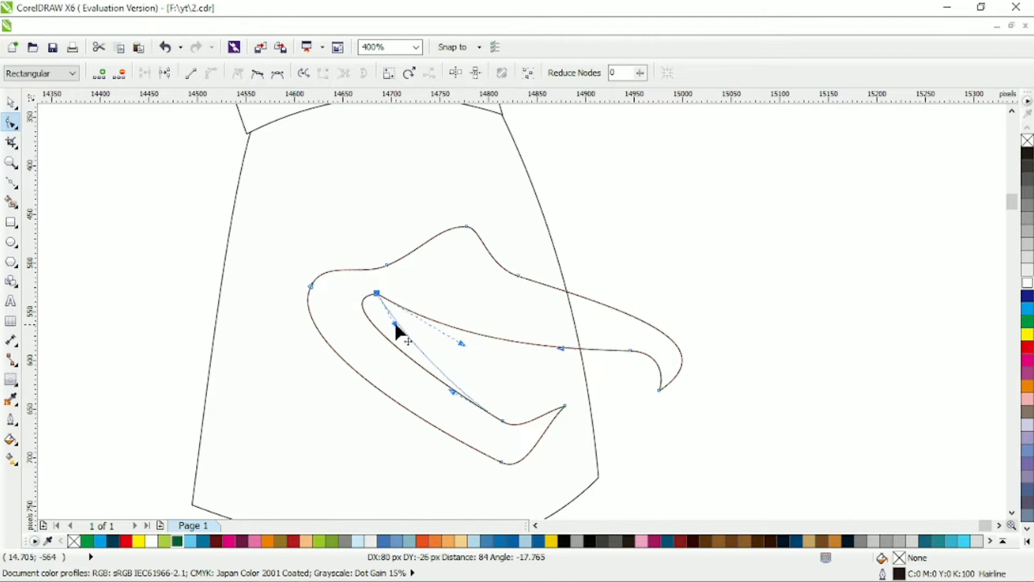
{"action": "left_click_drag", "start_coordinate": [378, 295], "coordinate": [338, 300]}
{"action": "left_click_drag", "start_coordinate": [422, 345], "coordinate": [545, 348]}
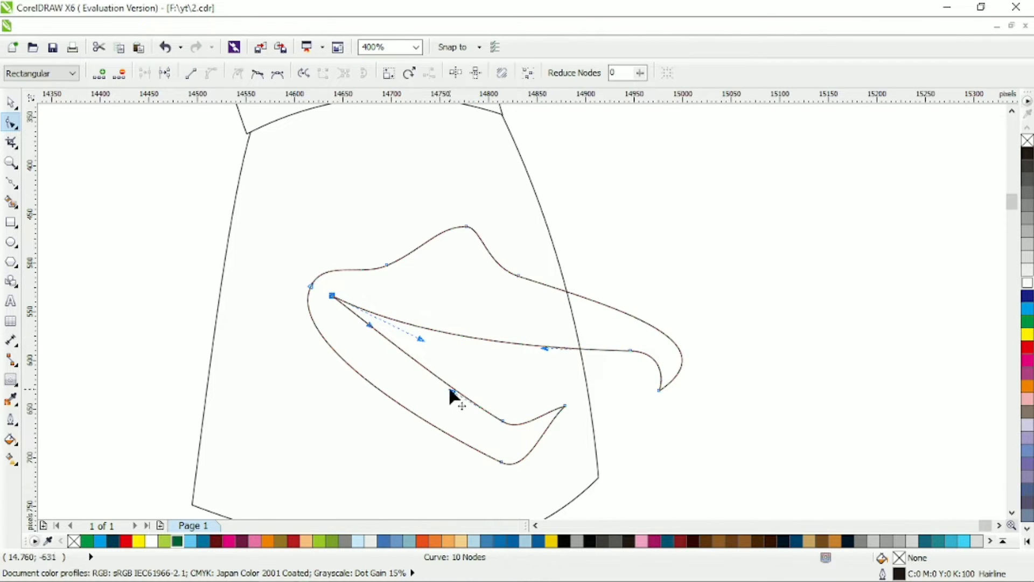
- Deepen the lower jaw's curves and add a node where the jaw's underside meets the back of the beak
{"action": "left_click_drag", "start_coordinate": [453, 392], "coordinate": [403, 410]}
{"action": "left_click_drag", "start_coordinate": [305, 309], "coordinate": [303, 306]}
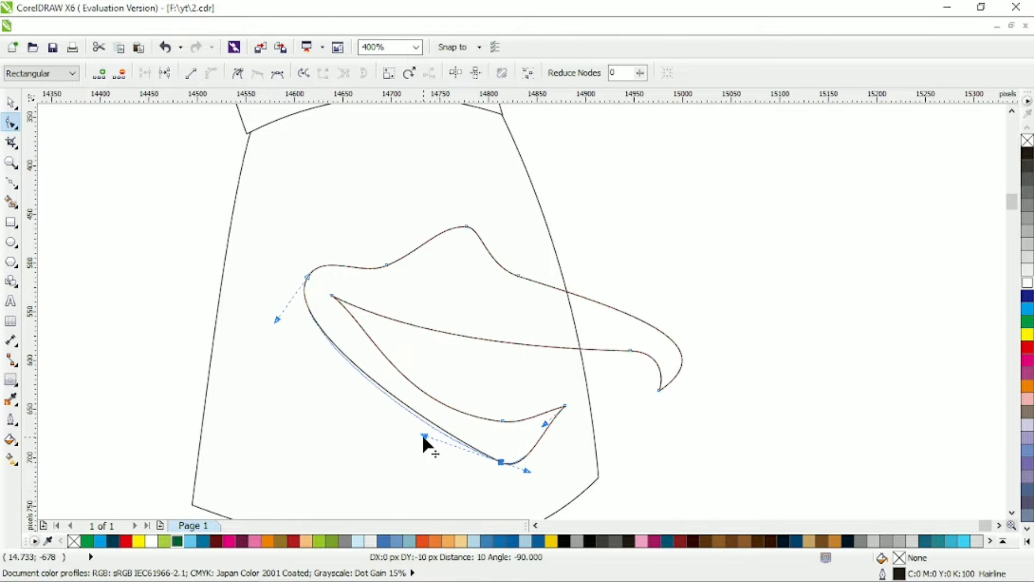
{"action": "left_click_drag", "start_coordinate": [423, 437], "coordinate": [424, 453]}
{"action": "left_click_drag", "start_coordinate": [372, 396], "coordinate": [502, 474]}
{"action": "left_click", "coordinate": [305, 280]}
{"action": "left_click_drag", "start_coordinate": [530, 477], "coordinate": [537, 477]}
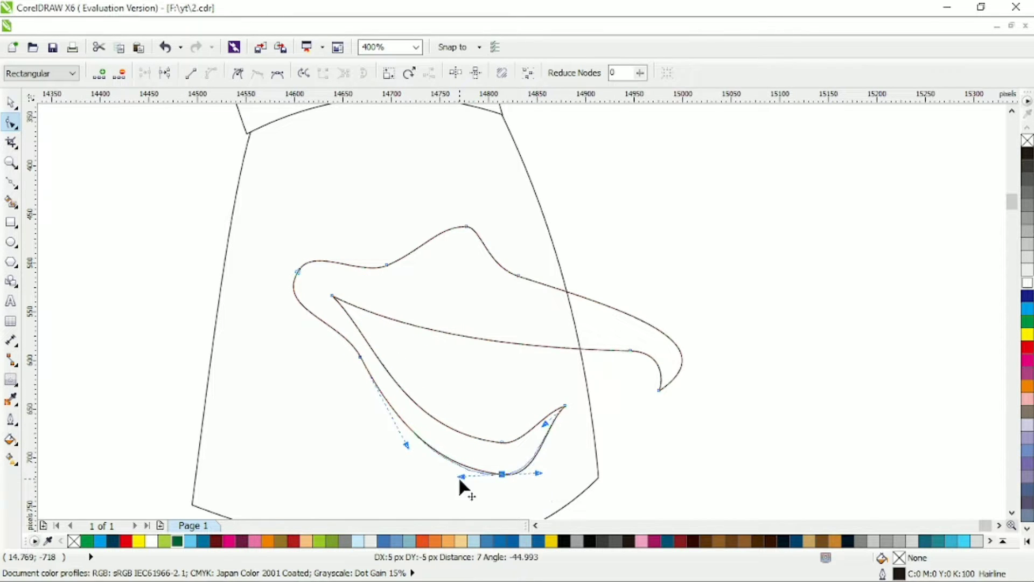
- Thin the front of the lower jaw and lower its tip into a short upturned point
{"action": "left_click", "coordinate": [502, 458]}
{"action": "left_click", "coordinate": [565, 405]}
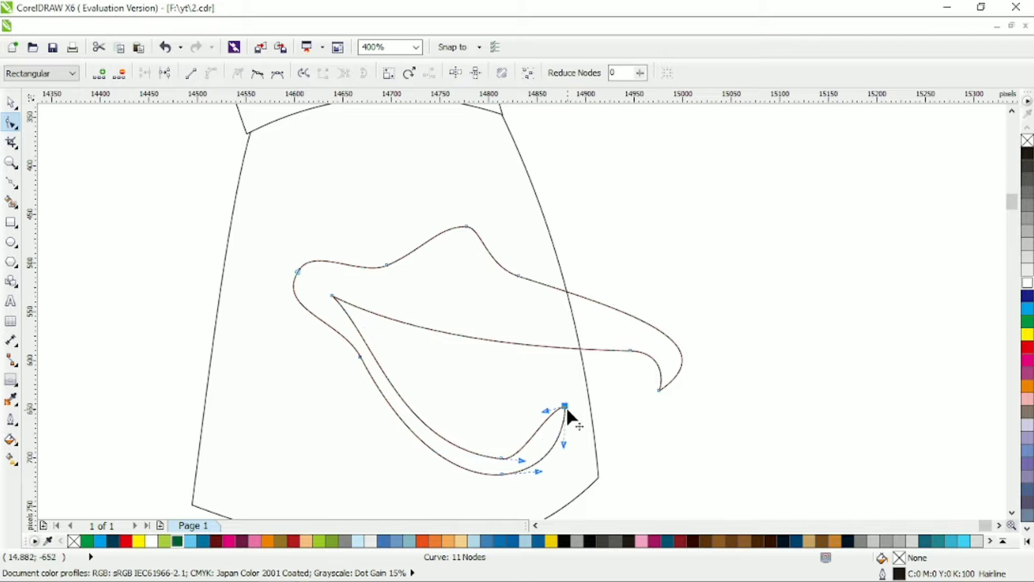
{"action": "left_click_drag", "start_coordinate": [567, 406], "coordinate": [567, 433]}
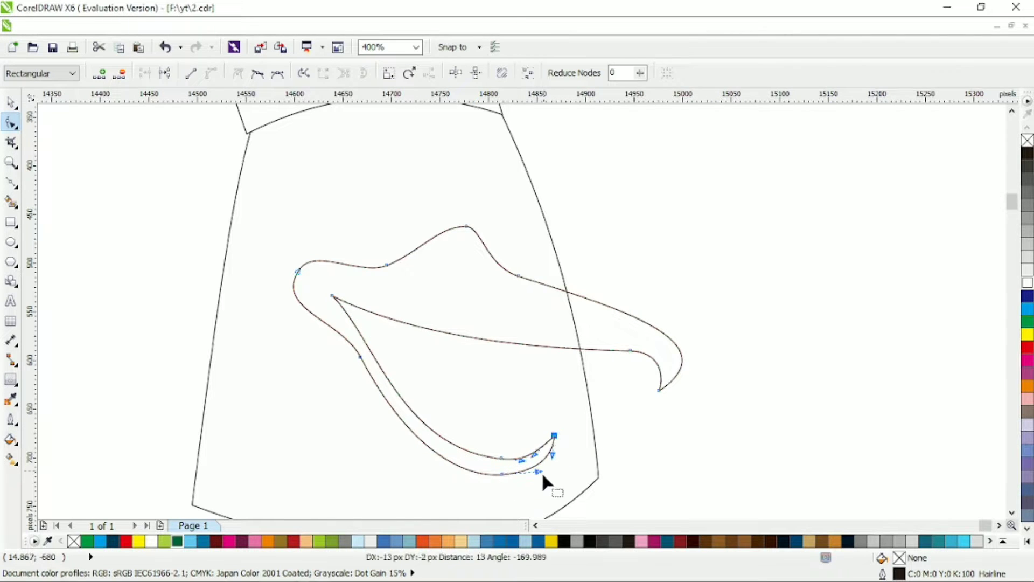
{"action": "mouse_move", "coordinate": [543, 477]}
{"action": "left_mouse_down"}
{"action": "mouse_move", "coordinate": [527, 472]}
{"action": "mouse_move", "coordinate": [553, 459]}
{"action": "left_mouse_up"}
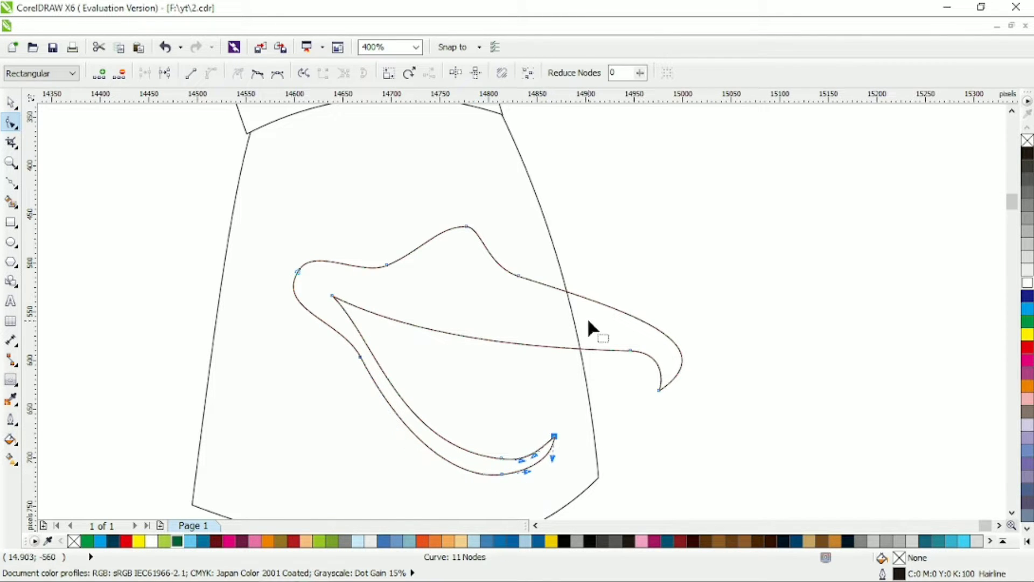
- Add a node on the upper mouth line and curve the line smoothly into the mouth corner
{"action": "left_click", "coordinate": [434, 339]}
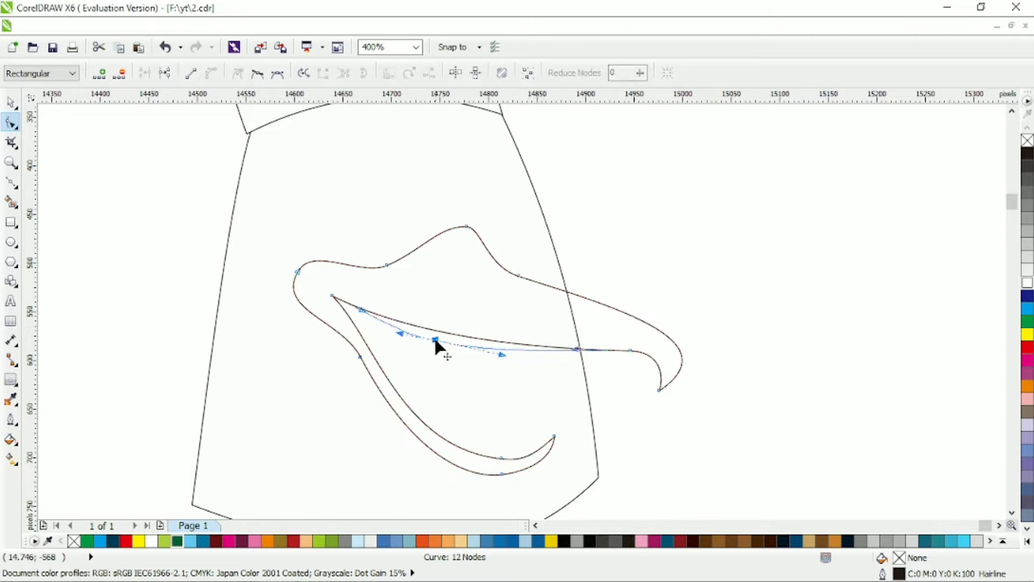
{"action": "left_click_drag", "start_coordinate": [434, 339], "coordinate": [398, 330]}
{"action": "left_click", "coordinate": [365, 295]}
{"action": "left_click_drag", "start_coordinate": [334, 296], "coordinate": [329, 296]}
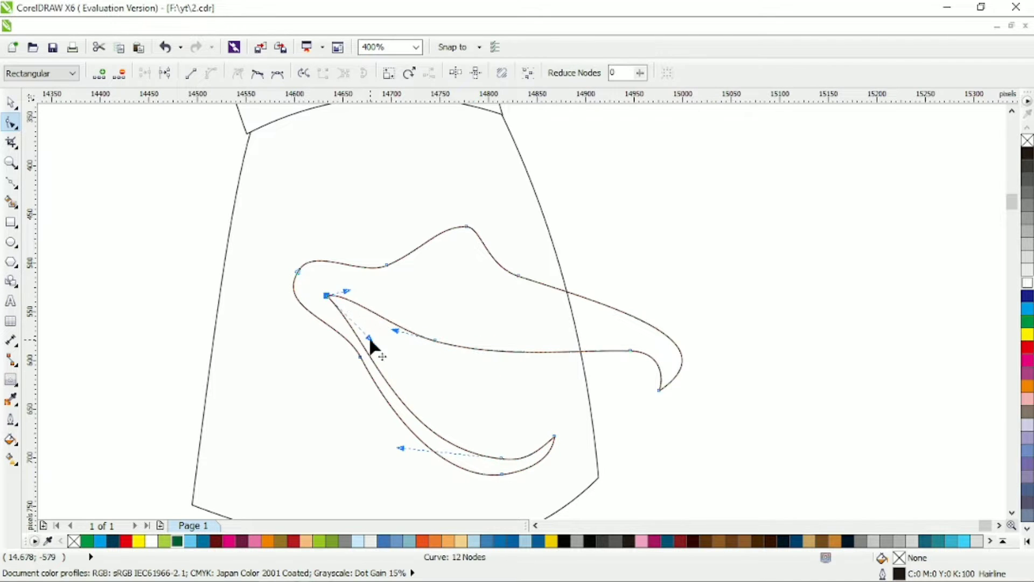
- Turn the lower jaw's tip more steeply upward and round the jaw's underside
{"action": "left_click_drag", "start_coordinate": [557, 445], "coordinate": [535, 450]}
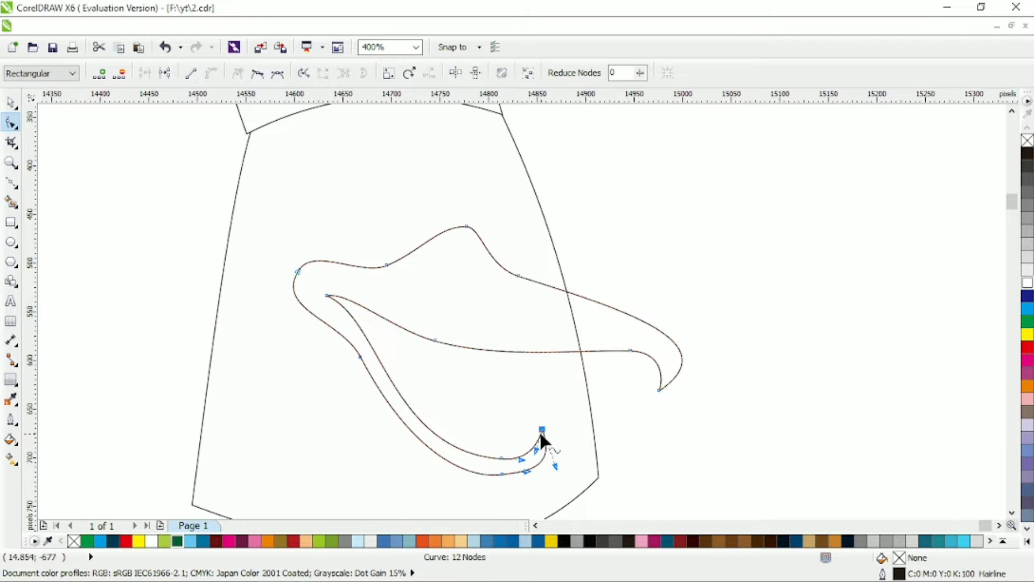
{"action": "left_click", "coordinate": [504, 472]}
{"action": "mouse_move", "coordinate": [465, 472]}
{"action": "left_mouse_down"}
{"action": "mouse_move", "coordinate": [434, 503]}
{"action": "mouse_move", "coordinate": [447, 476]}
{"action": "left_mouse_up"}
- Pull the upper beak's hooked tip slightly inward and smooth the upper mouth line
{"action": "scroll", "coordinate": [489, 448], "scroll_direction": "down", "scroll_amount": 1}
{"action": "left_click_drag", "start_coordinate": [632, 315], "coordinate": [669, 319]}
{"action": "left_click_drag", "start_coordinate": [608, 349], "coordinate": [608, 338]}
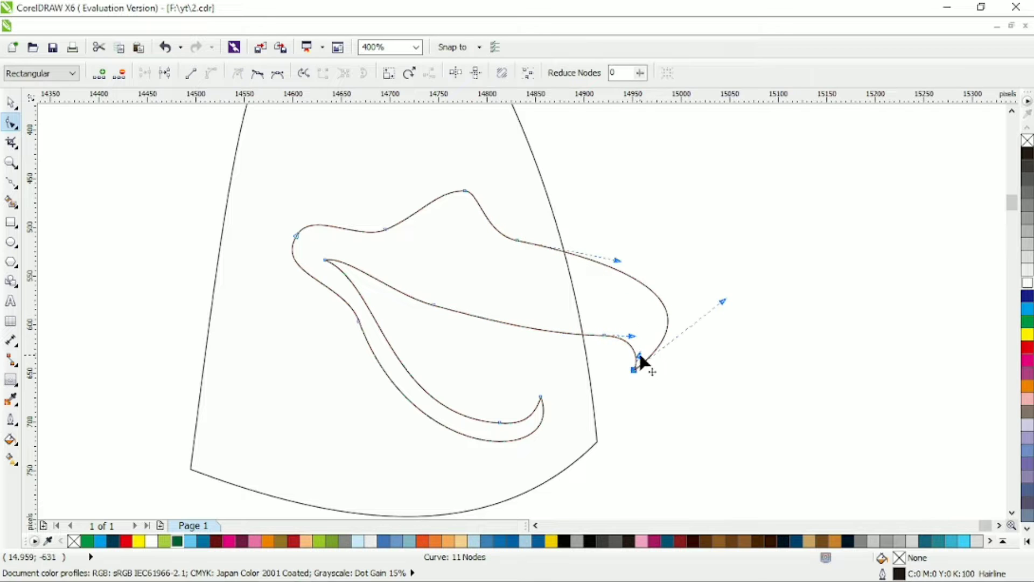
{"action": "left_click_drag", "start_coordinate": [635, 370], "coordinate": [628, 369]}
{"action": "left_click", "coordinate": [433, 306]}
{"action": "left_click_drag", "start_coordinate": [397, 302], "coordinate": [462, 325]}
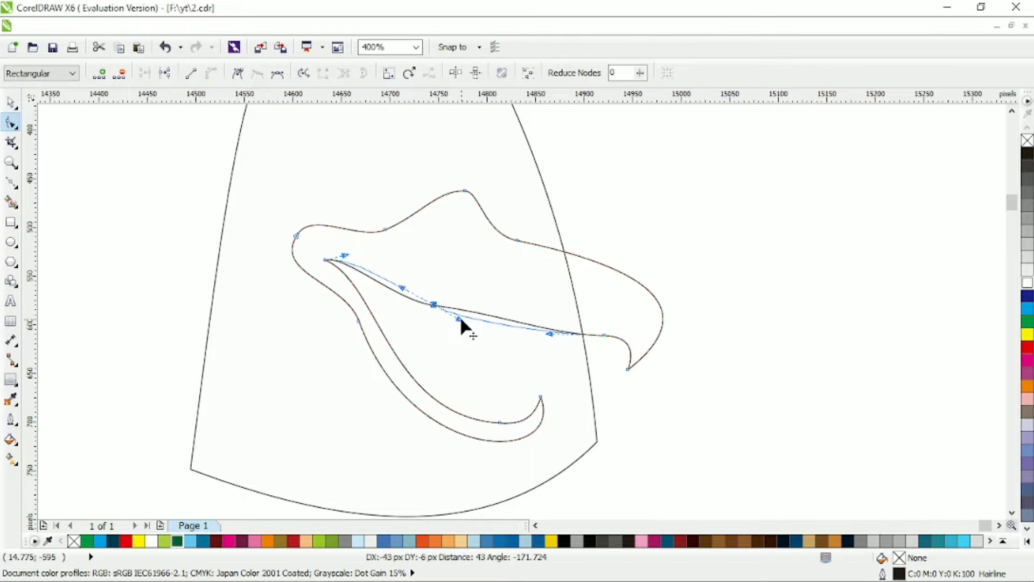
{"action": "left_click", "coordinate": [354, 252]}
- Fill the beak shape with white so it covers the head outline behind it
{"action": "scroll", "coordinate": [413, 268], "scroll_direction": "down", "scroll_amount": 1}
{"action": "key", "text": "space"}
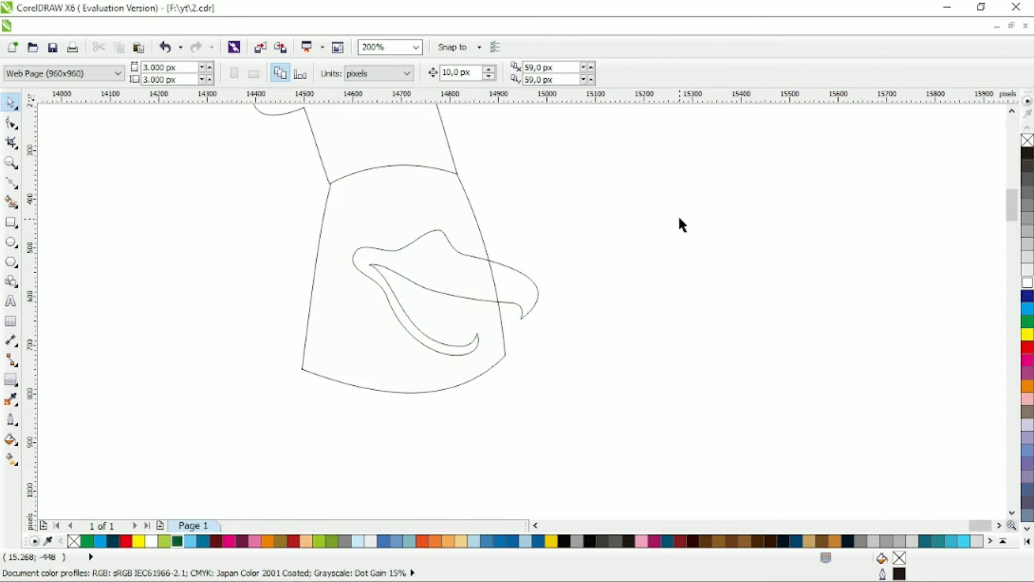
{"action": "left_click", "coordinate": [726, 249]}
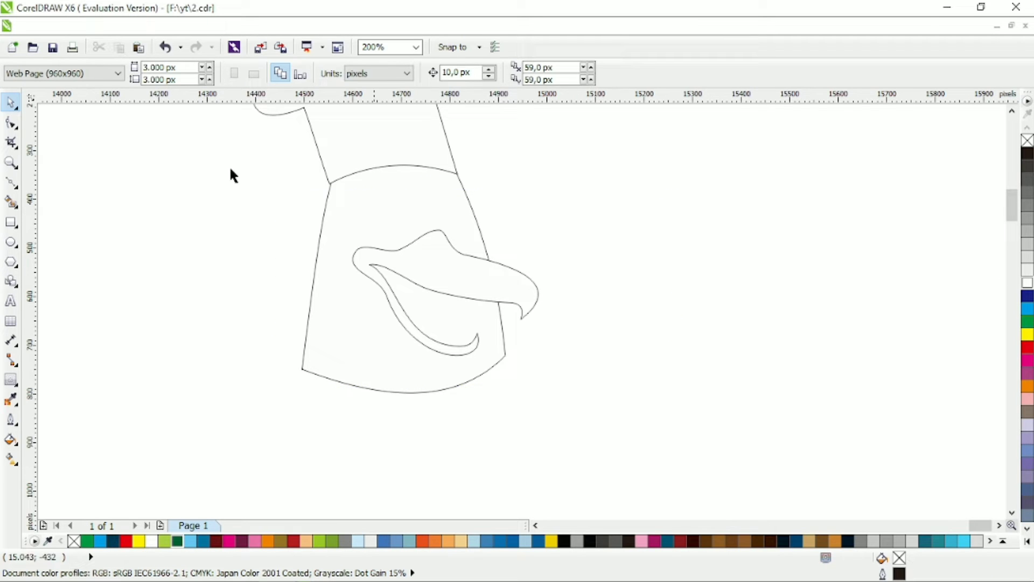
- Soften the slope in front of the beak's upper bump and refine the curve of the hooked tip
{"action": "left_click", "coordinate": [463, 251]}
{"action": "scroll", "coordinate": [463, 251], "scroll_direction": "up", "scroll_amount": 1}
{"action": "left_click_drag", "start_coordinate": [583, 382], "coordinate": [588, 370]}
{"action": "mouse_move", "coordinate": [668, 316]}
{"action": "left_mouse_down"}
{"action": "mouse_move", "coordinate": [665, 328]}
{"action": "mouse_move", "coordinate": [658, 321]}
{"action": "left_mouse_up"}
{"action": "scroll", "coordinate": [338, 221], "scroll_direction": "down", "scroll_amount": 1}
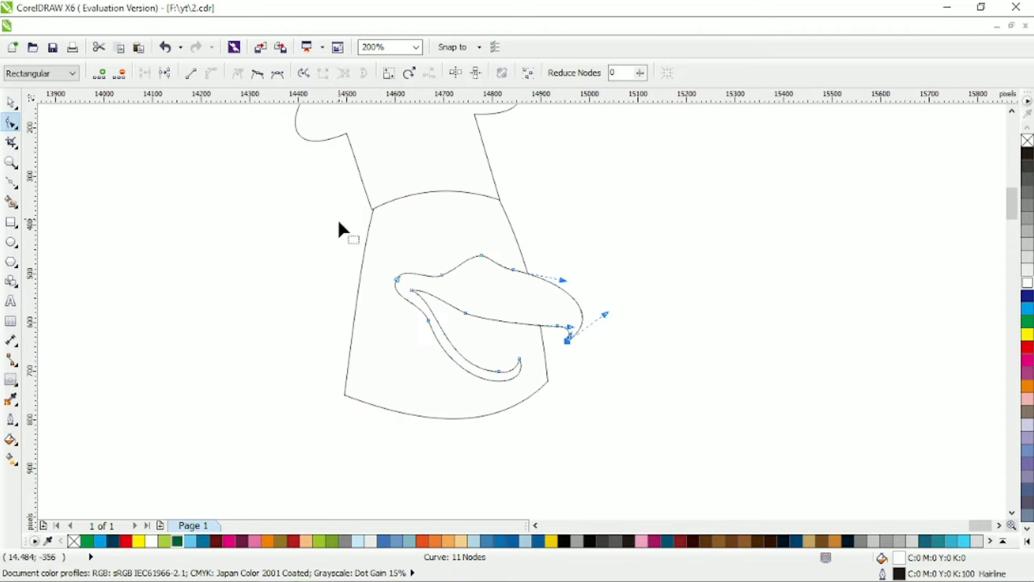
- Draw a closed tall triangle for the eye just above the rear of the beak with Bezier segments
{"action": "left_click", "coordinate": [439, 247]}
{"action": "scroll", "coordinate": [466, 249], "scroll_direction": "up", "scroll_amount": 1}
{"action": "left_click", "coordinate": [11, 183]}
{"action": "left_click", "coordinate": [392, 306]}
{"action": "left_click", "coordinate": [422, 199]}
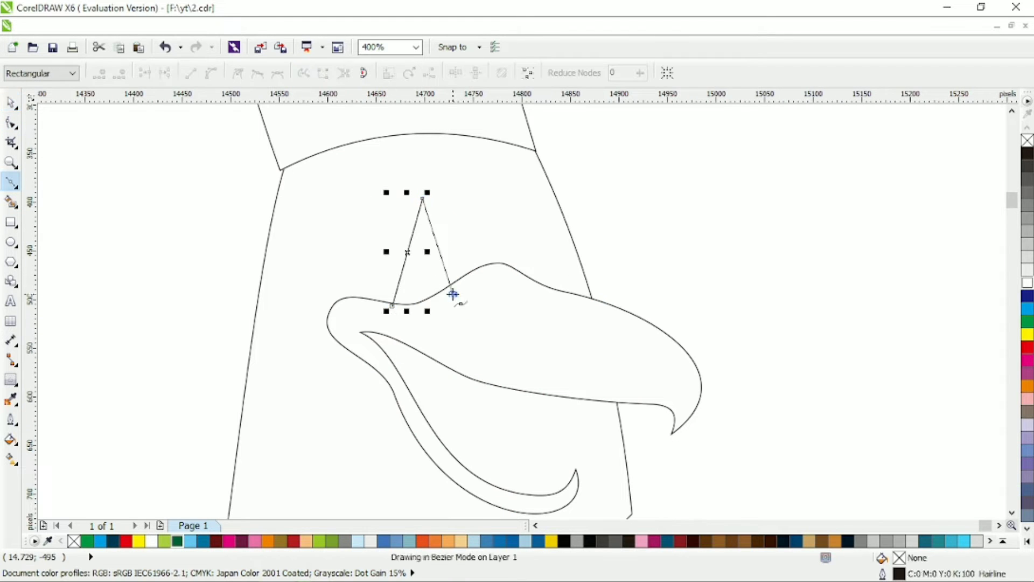
{"action": "left_click", "coordinate": [453, 294]}
{"action": "left_click", "coordinate": [393, 306]}
- Convert all of the eye triangle's segments to curves and smooth its nodes into a tall oval
{"action": "left_click", "coordinate": [11, 123]}
{"action": "left_click_drag", "start_coordinate": [376, 190], "coordinate": [550, 350]}
{"action": "left_click", "coordinate": [211, 73]}
{"action": "left_click", "coordinate": [258, 72]}
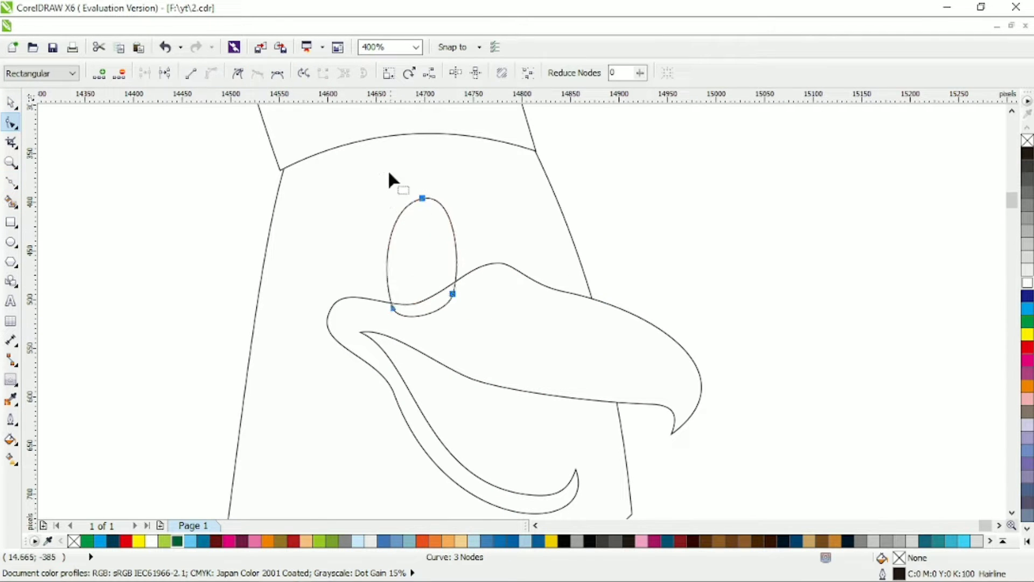
- Draw a small upright ellipse for the pupil inside the eye and a closed Bezier triangle pointing into its rear side
{"action": "left_click", "coordinate": [11, 243]}
{"action": "left_click_drag", "start_coordinate": [398, 220], "coordinate": [439, 285]}
{"action": "left_click", "coordinate": [11, 183]}
{"action": "scroll", "coordinate": [412, 254], "scroll_direction": "up", "scroll_amount": 1}
{"action": "left_click", "coordinate": [369, 215]}
{"action": "left_click", "coordinate": [370, 265]}
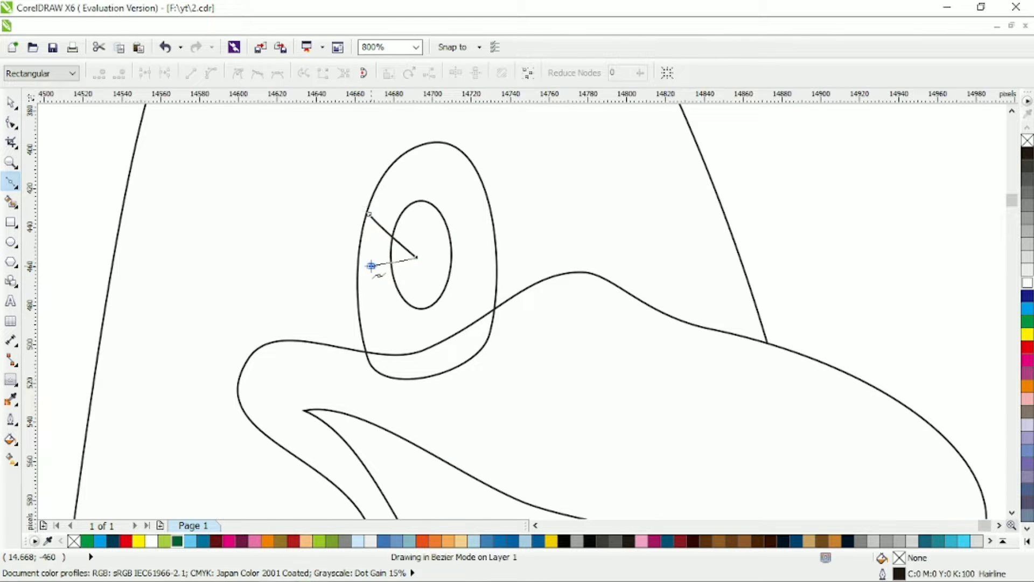
{"action": "left_click", "coordinate": [416, 257]}
{"action": "left_click", "coordinate": [369, 215]}
- Nudge the triangle into the pupil, trim the pupil with it and delete the triangle, leaving a wedge-shaped notch
{"action": "left_click", "coordinate": [11, 102]}
{"action": "left_click_drag", "start_coordinate": [393, 240], "coordinate": [400, 244]}
{"action": "left_click", "coordinate": [432, 201], "text": "shift"}
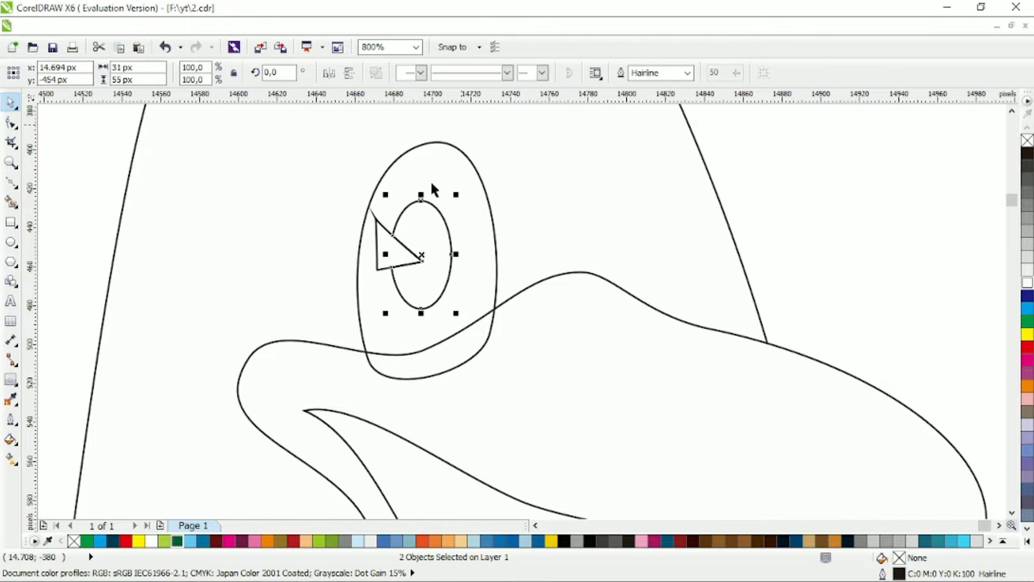
{"action": "left_click", "coordinate": [418, 176]}
{"action": "left_click", "coordinate": [379, 228]}
{"action": "left_click", "coordinate": [378, 228], "text": "shift"}
{"action": "left_click", "coordinate": [613, 72]}
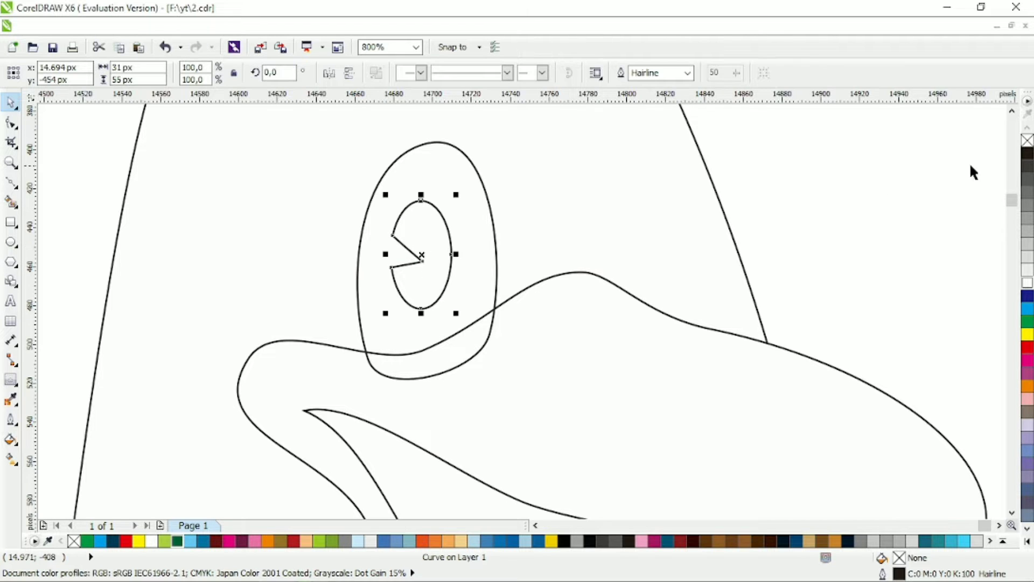
- Fill the notched pupil black and the eye oval white, and bring the beak in front of the eye
{"action": "left_click", "coordinate": [1027, 153]}
{"action": "key", "text": "Tab"}
{"action": "left_click", "coordinate": [725, 324]}
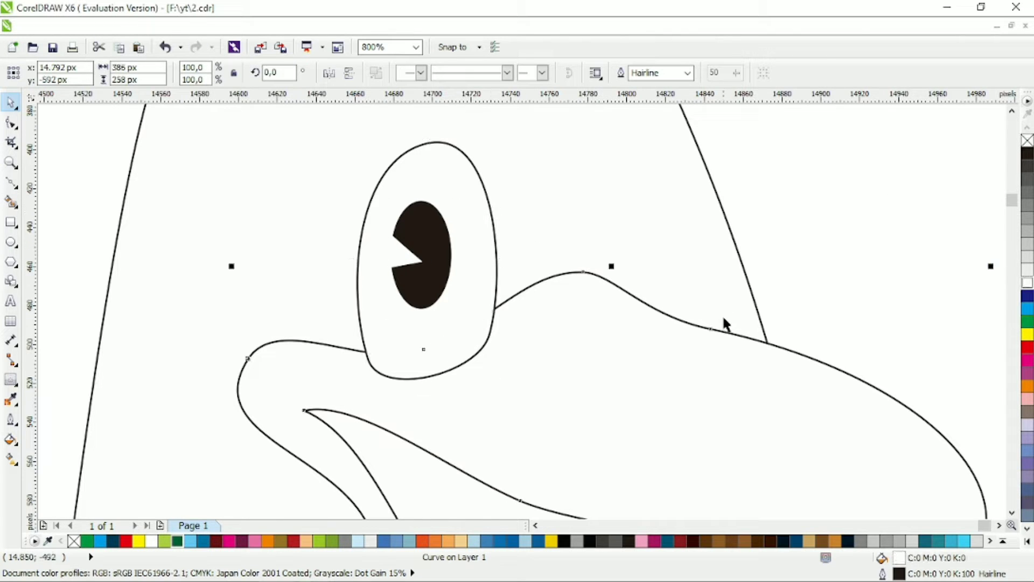
{"action": "key", "text": "Escape"}
{"action": "scroll", "coordinate": [710, 241], "scroll_direction": "down", "scroll_amount": 1}
{"action": "left_click", "coordinate": [648, 256]}
{"action": "left_click_drag", "start_coordinate": [657, 205], "coordinate": [655, 207]}
{"action": "left_click_drag", "start_coordinate": [639, 247], "coordinate": [638, 231]}
{"action": "left_click", "coordinate": [624, 260]}
{"action": "left_click", "coordinate": [787, 201]}
{"action": "scroll", "coordinate": [788, 201], "scroll_direction": "right", "scroll_amount": 1}
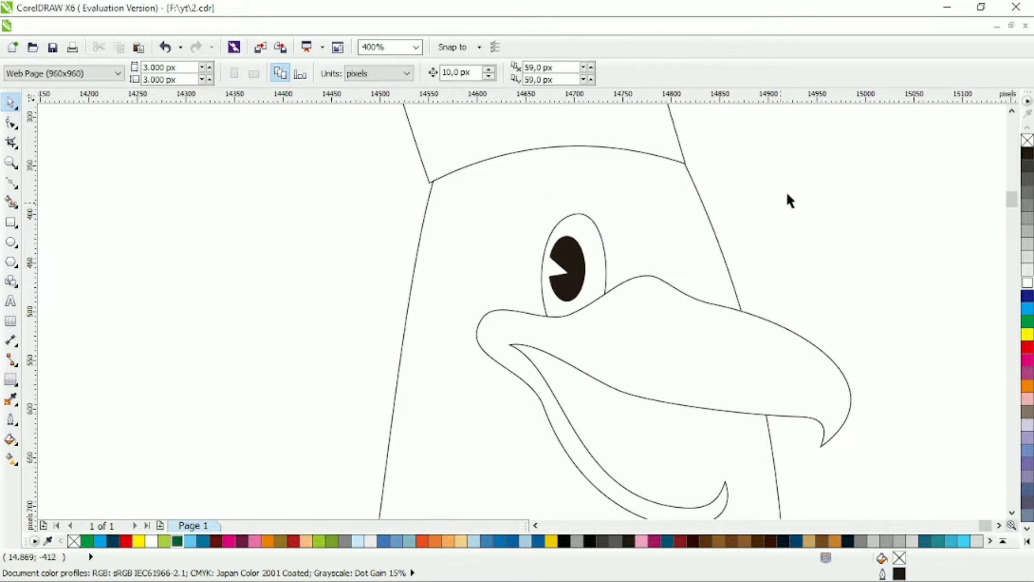
- Duplicate the eye with its pupil onto the front side of the head and place the copy behind the beak
{"action": "left_click_drag", "start_coordinate": [787, 201], "coordinate": [534, 326]}
{"action": "left_click_drag", "start_coordinate": [575, 261], "coordinate": [682, 264]}
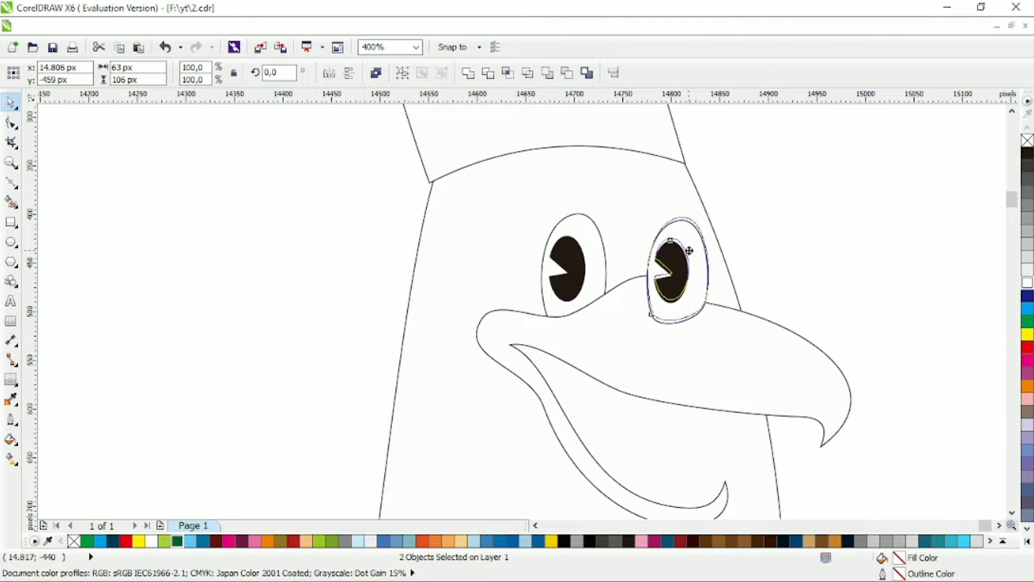
{"action": "left_click", "coordinate": [769, 328]}
{"action": "left_click", "coordinate": [787, 266]}
{"action": "key", "text": "Escape"}
{"action": "scroll", "coordinate": [668, 305], "scroll_direction": "down", "scroll_amount": 1}
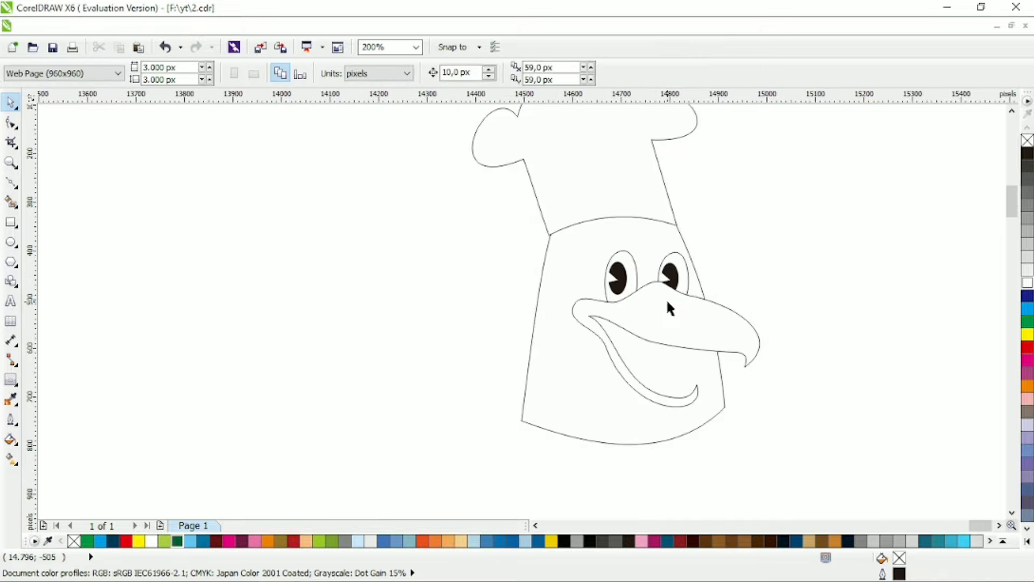
- Add a node halfway down the back of the head outline and bend the segments into a neck with a bulging shoulder
{"action": "scroll", "coordinate": [673, 253], "scroll_direction": "right", "scroll_amount": 2}
{"action": "left_click", "coordinate": [11, 123]}
{"action": "left_click", "coordinate": [462, 293]}
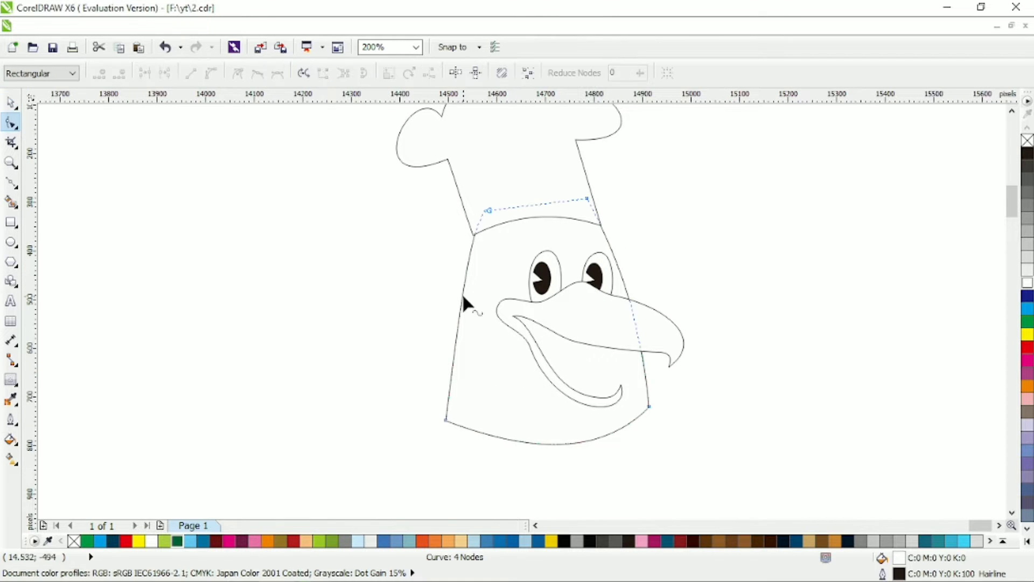
{"action": "left_click", "coordinate": [452, 342]}
{"action": "left_click_drag", "start_coordinate": [462, 300], "coordinate": [478, 304]}
{"action": "left_click_drag", "start_coordinate": [456, 340], "coordinate": [437, 347]}
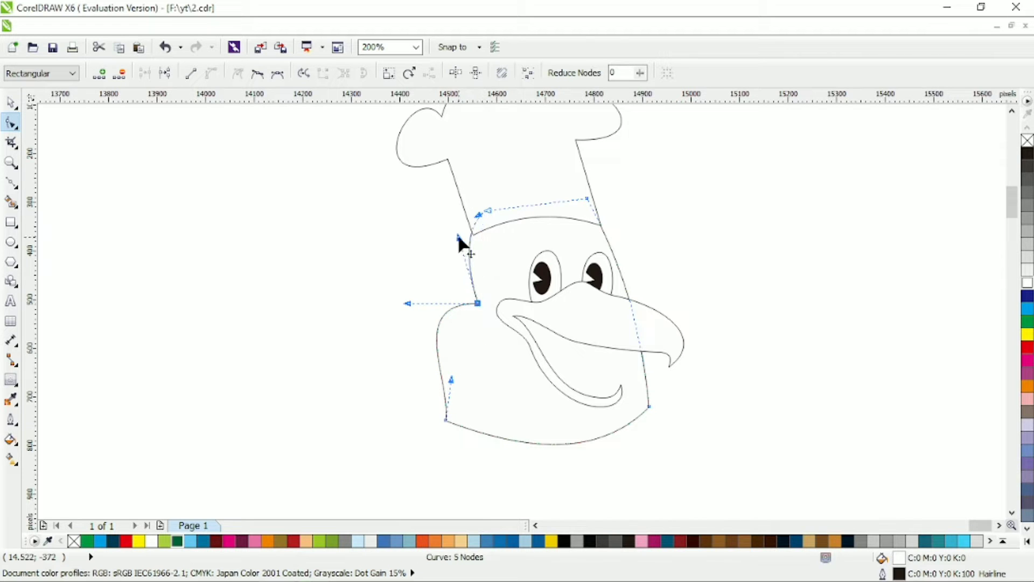
{"action": "left_click_drag", "start_coordinate": [476, 303], "coordinate": [473, 286]}
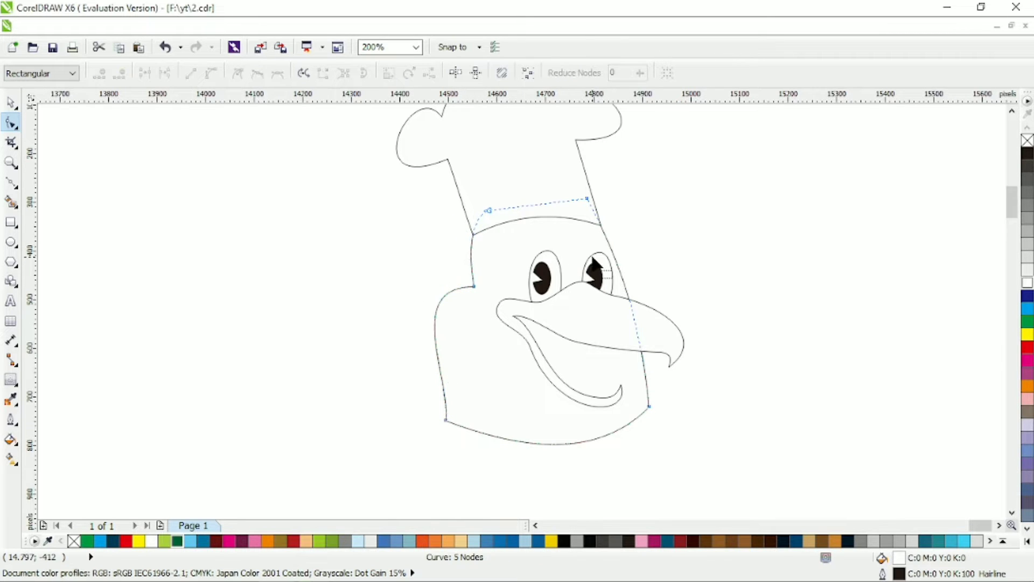
- Curve the front side of the head inward towards its lower corner and flatten the rounded shoulder at the back
{"action": "left_click", "coordinate": [611, 229]}
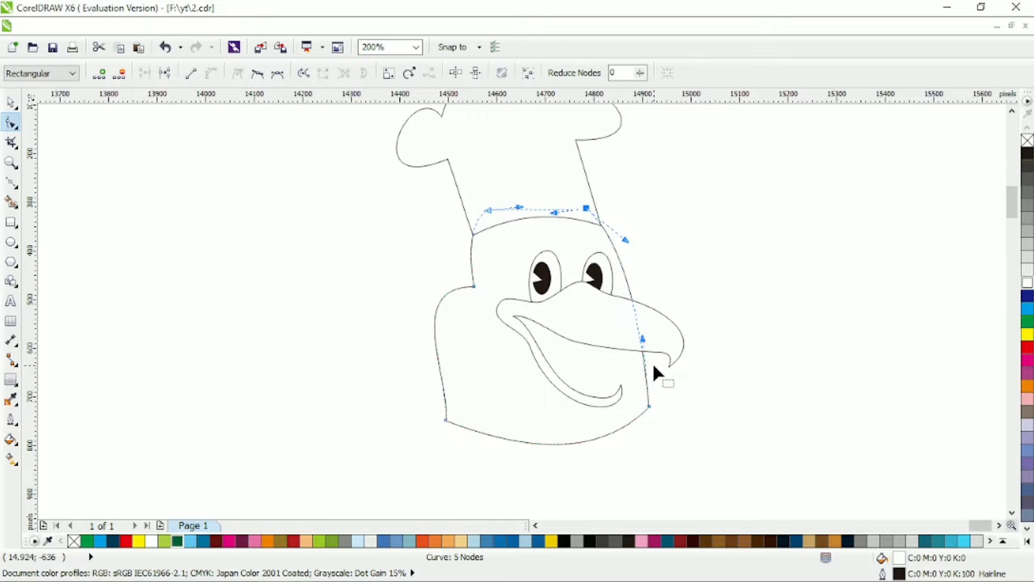
{"action": "left_click_drag", "start_coordinate": [652, 408], "coordinate": [652, 260]}
{"action": "left_click", "coordinate": [428, 312]}
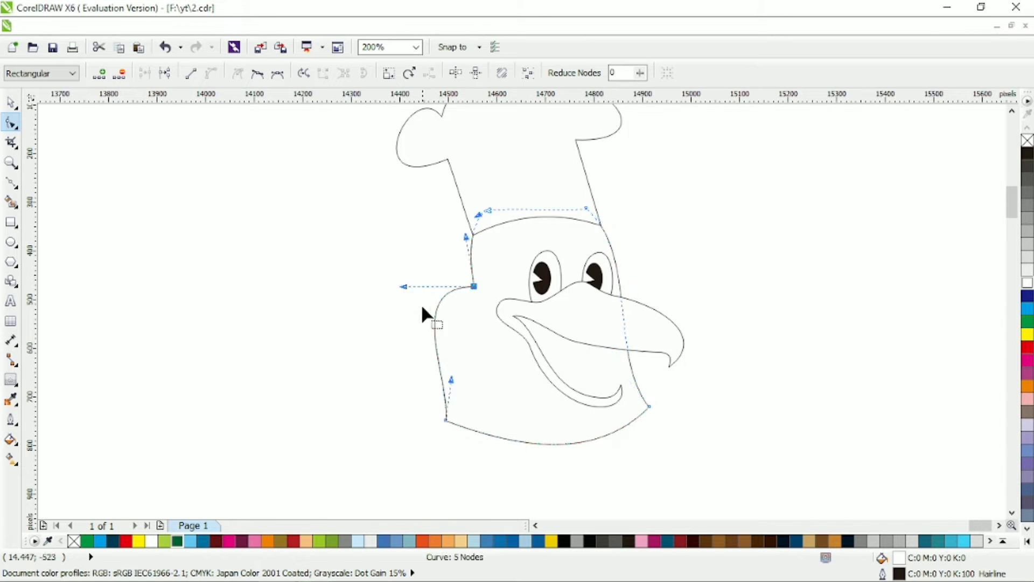
{"action": "left_click_drag", "start_coordinate": [404, 286], "coordinate": [438, 300]}
{"action": "key", "text": "space"}
- Lower the puffy upper part of the chef hat slightly by moving its nodes while keeping the brim in place
{"action": "scroll", "coordinate": [535, 286], "scroll_direction": "up", "scroll_amount": 3}
{"action": "left_click", "coordinate": [534, 286]}
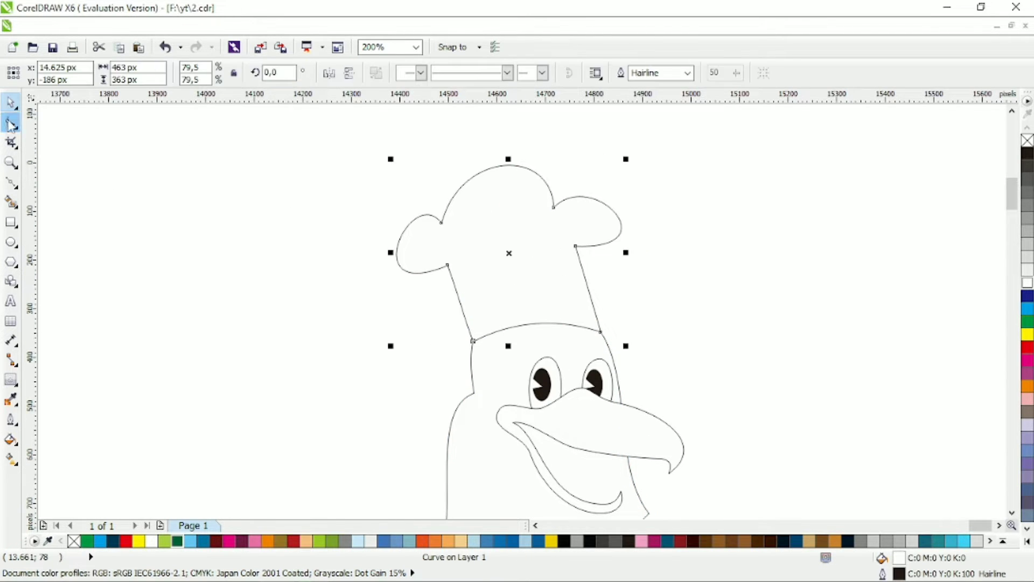
{"action": "key", "text": "space"}
{"action": "mouse_move", "coordinate": [567, 259]}
{"action": "left_mouse_down"}
{"action": "mouse_move", "coordinate": [586, 277]}
{"action": "mouse_move", "coordinate": [572, 274]}
{"action": "left_mouse_up"}
{"action": "key", "text": "space"}
- Draw a closed four-sided Bezier outline for the comb across the lower edge of the hat above the eyes
{"action": "left_click", "coordinate": [51, 221]}
{"action": "key", "text": "F5"}
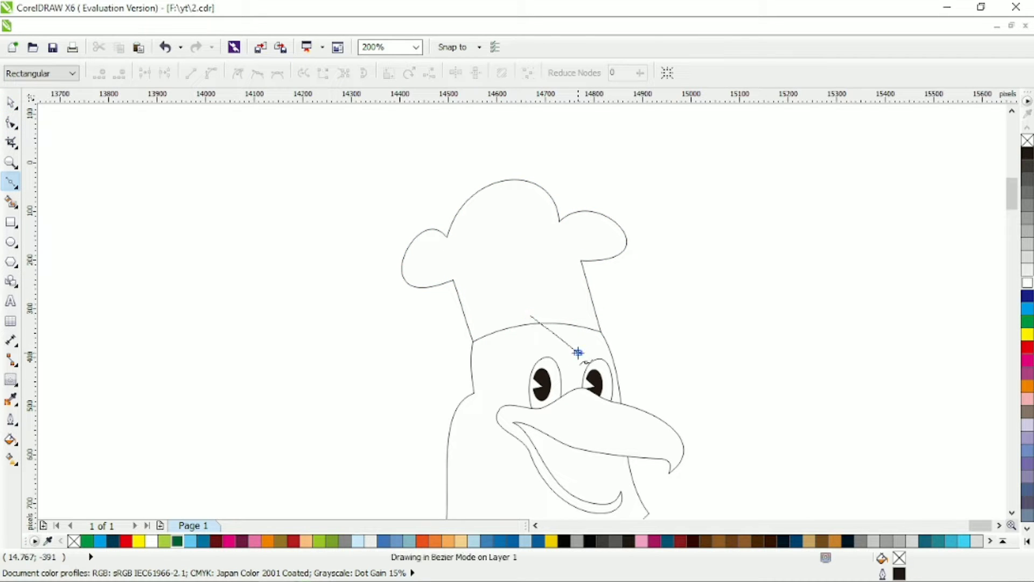
{"action": "left_click", "coordinate": [578, 353]}
{"action": "key", "text": "F10"}
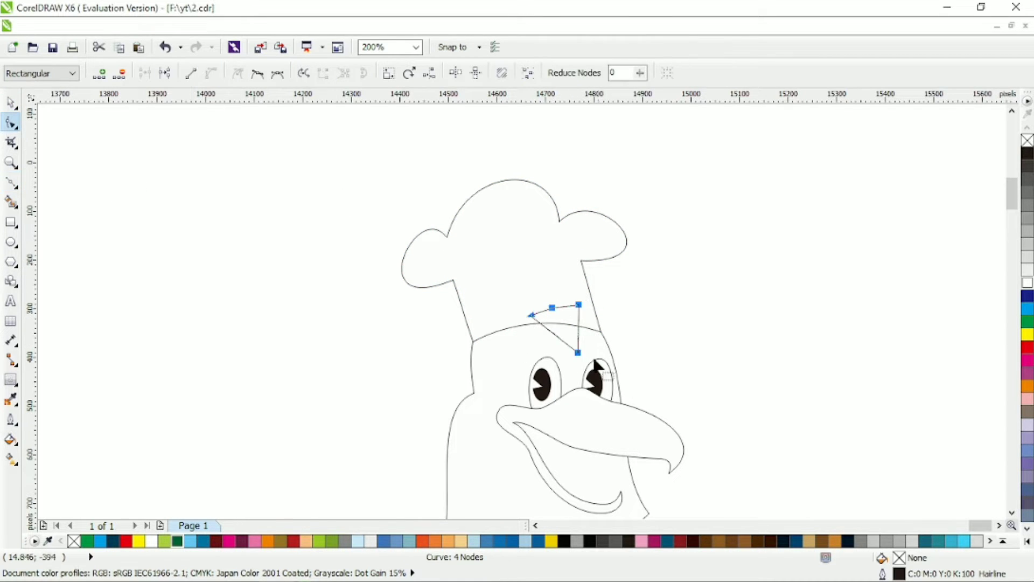
- Reshape the comb outline into three rounded lobes that grow towards the front, with a curved base on the forehead
{"action": "left_click_drag", "start_coordinate": [578, 345], "coordinate": [701, 268]}
{"action": "left_click_drag", "start_coordinate": [651, 272], "coordinate": [595, 247]}
{"action": "scroll", "coordinate": [580, 309], "scroll_direction": "up", "scroll_amount": 2}
{"action": "left_click_drag", "start_coordinate": [505, 313], "coordinate": [489, 250]}
{"action": "left_click_drag", "start_coordinate": [539, 342], "coordinate": [557, 346]}
{"action": "left_click", "coordinate": [710, 239]}
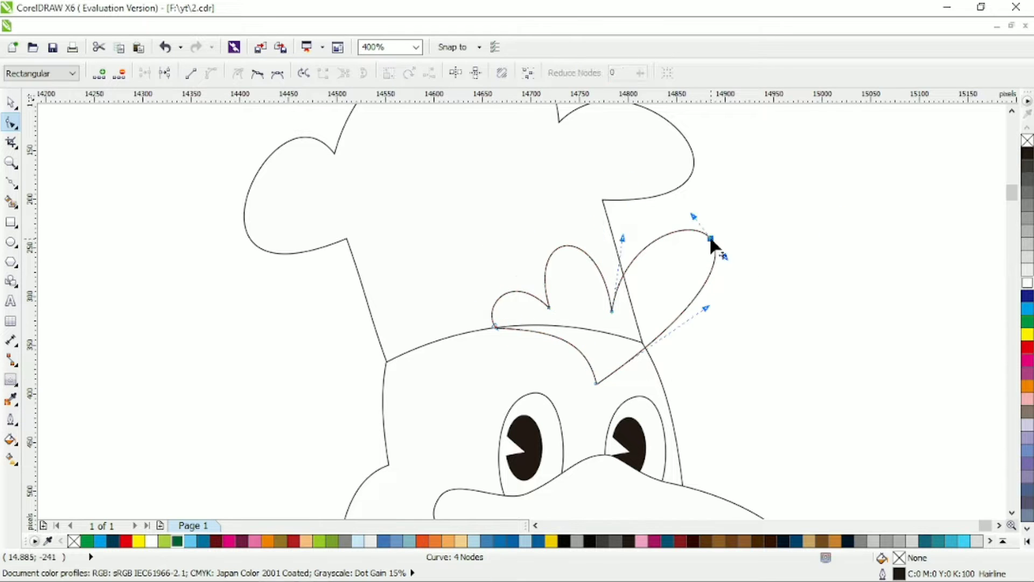
- Fill the three-lobed comb with red
{"action": "left_click", "coordinate": [11, 102]}
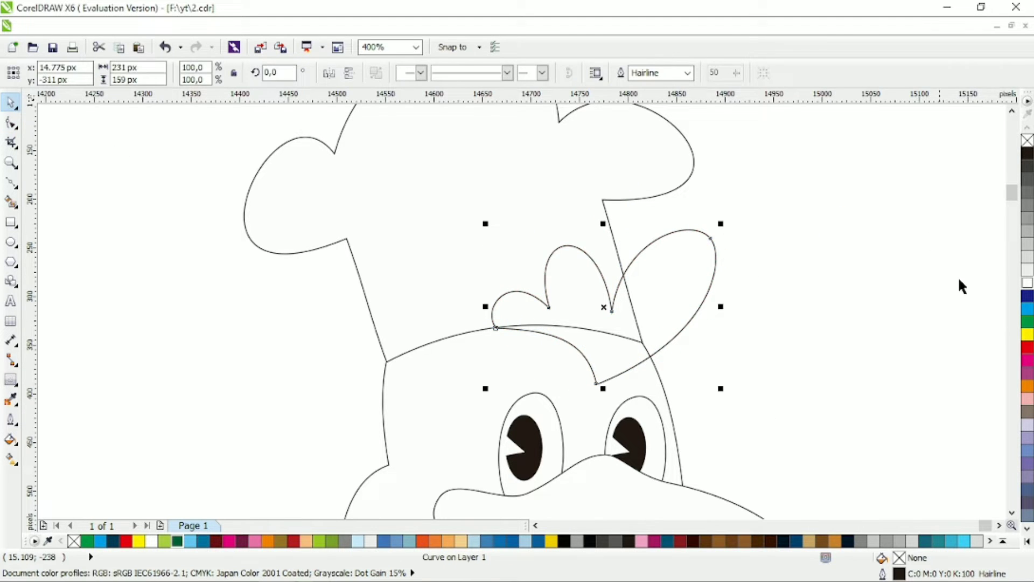
{"action": "left_click", "coordinate": [1028, 348]}
{"action": "left_click", "coordinate": [707, 270]}
{"action": "scroll", "coordinate": [707, 270], "scroll_direction": "down", "scroll_amount": 1}
{"action": "scroll", "coordinate": [707, 269], "scroll_direction": "down", "scroll_amount": 2}
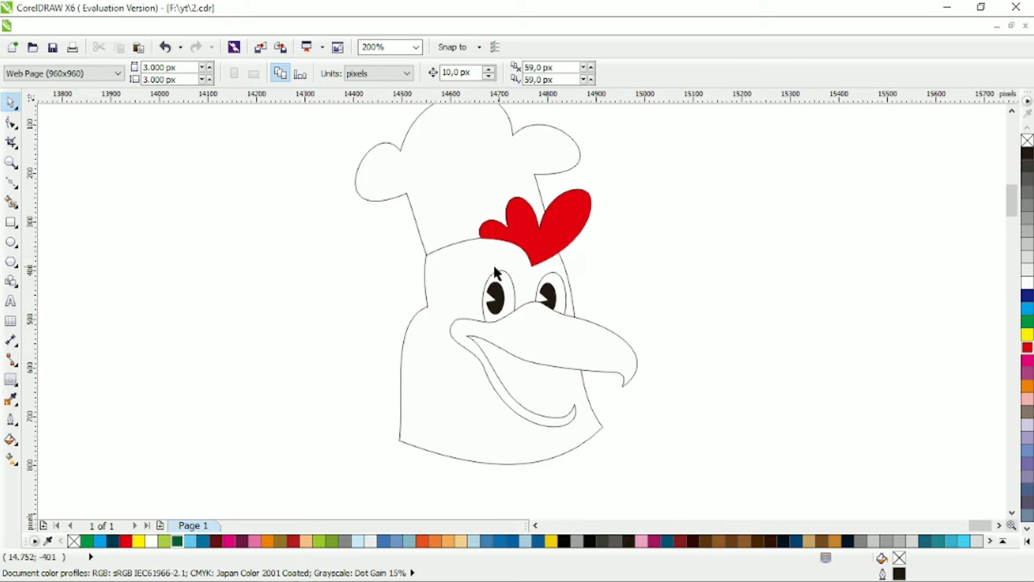
- Draw a two-node Bezier shape above the rear eye and bend its sides into a thin crescent eyebrow
{"action": "scroll", "coordinate": [495, 267], "scroll_direction": "up", "scroll_amount": 1}
{"action": "left_click", "coordinate": [11, 183]}
{"action": "left_click", "coordinate": [451, 248]}
{"action": "left_click", "coordinate": [508, 222]}
{"action": "left_click", "coordinate": [11, 123]}
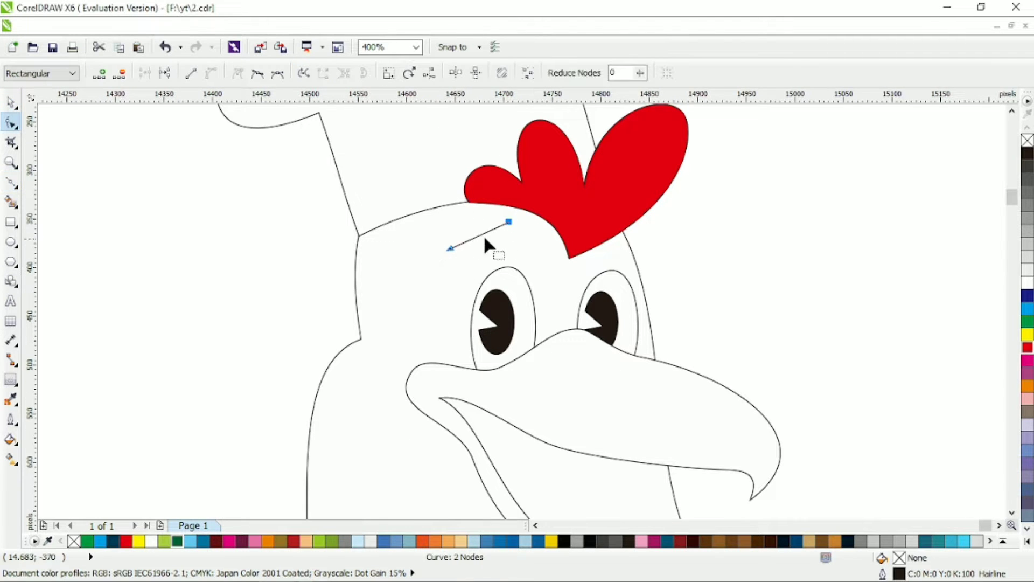
{"action": "left_click_drag", "start_coordinate": [478, 240], "coordinate": [461, 224]}
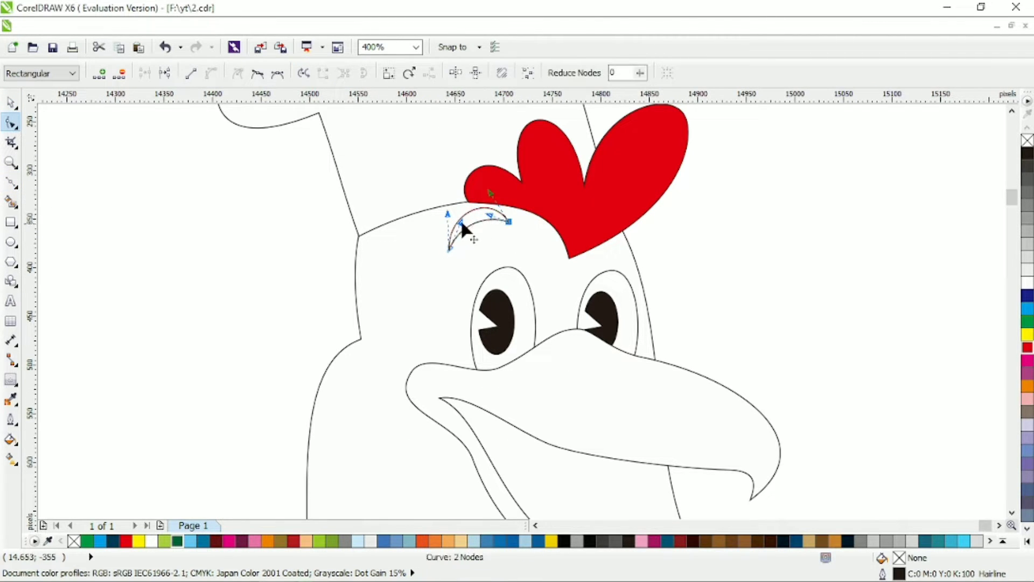
- Fill the eyebrow crescent black and remove its outline
{"action": "key", "text": "space"}
{"action": "left_click", "coordinate": [1028, 154]}
{"action": "right_click", "coordinate": [1028, 140]}
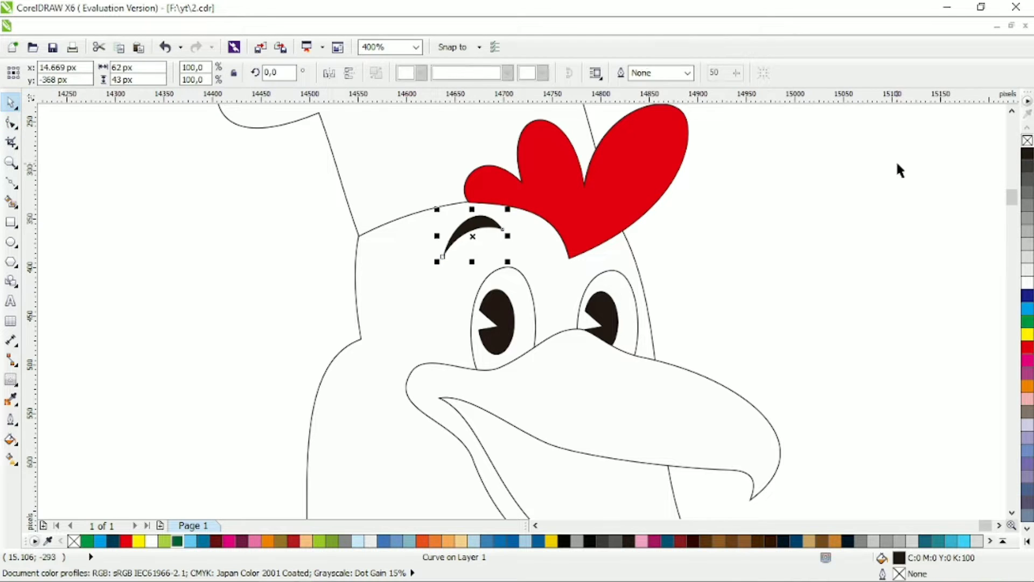
{"action": "left_click", "coordinate": [900, 170]}
- Draw a narrow closed Bezier triangle from the upper beak's lower edge down to the tip of the lower beak
{"action": "scroll", "coordinate": [723, 235], "scroll_direction": "down", "scroll_amount": 2}
{"action": "scroll", "coordinate": [685, 262], "scroll_direction": "up", "scroll_amount": 1}
{"action": "left_click", "coordinate": [12, 181]}
{"action": "scroll", "coordinate": [600, 310], "scroll_direction": "up", "scroll_amount": 1}
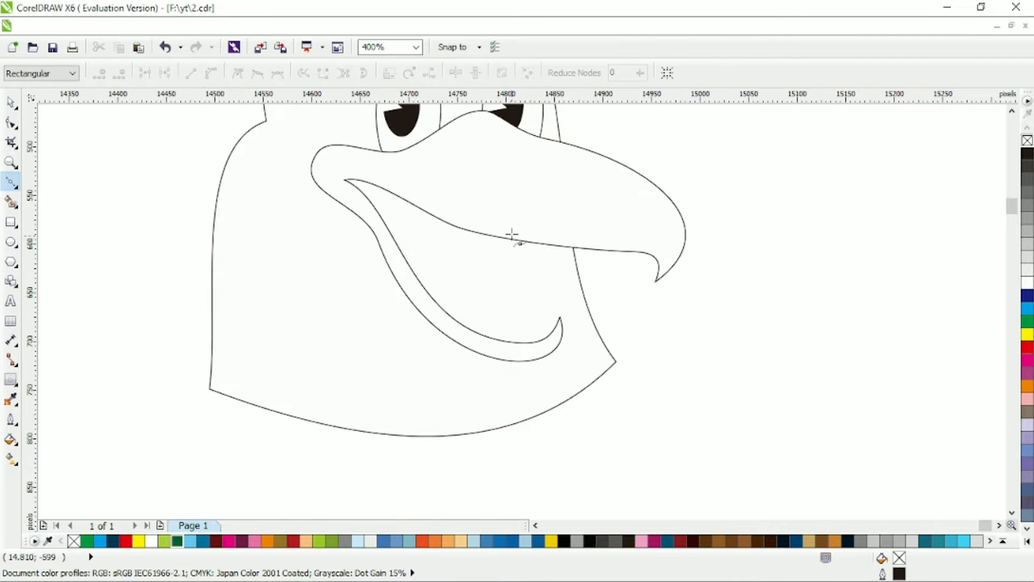
{"action": "left_click", "coordinate": [561, 320]}
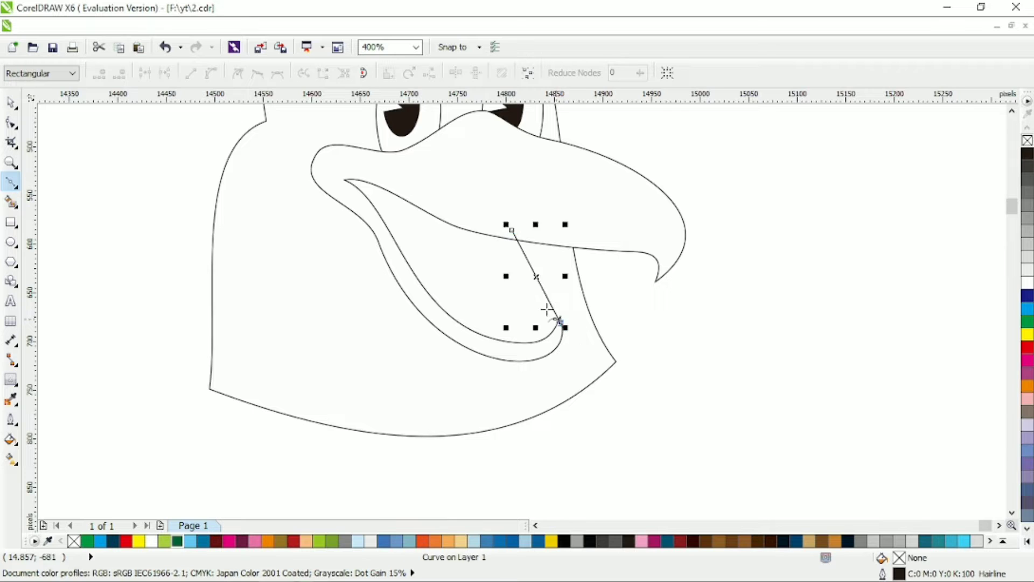
{"action": "left_click", "coordinate": [495, 231]}
{"action": "key", "text": "F10"}
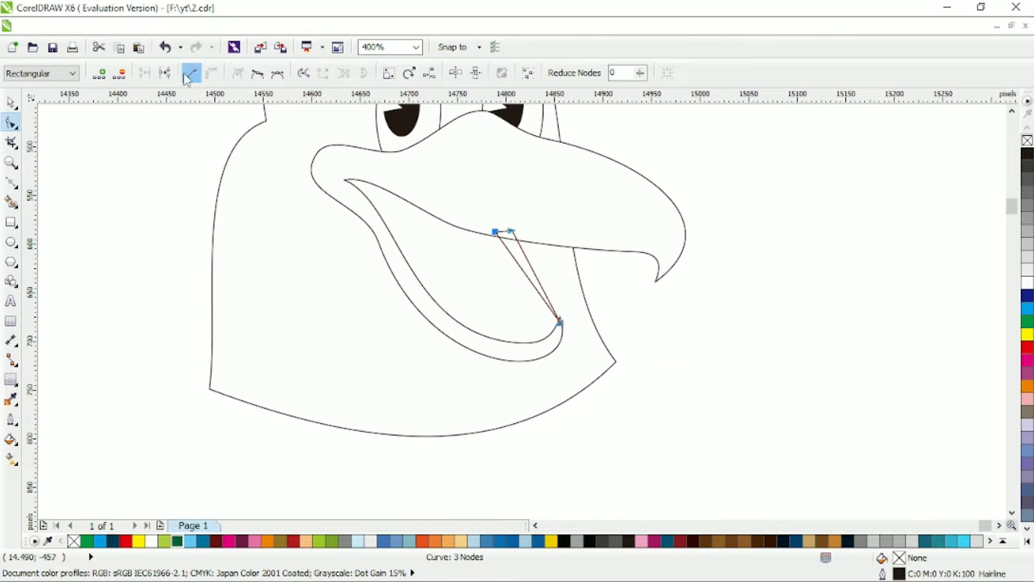
- Bend the triangle's long sides into a slim S-shaped strip for the lower beak's far side and place it behind the beak
{"action": "left_click_drag", "start_coordinate": [541, 353], "coordinate": [541, 354]}
{"action": "left_click_drag", "start_coordinate": [539, 345], "coordinate": [520, 357]}
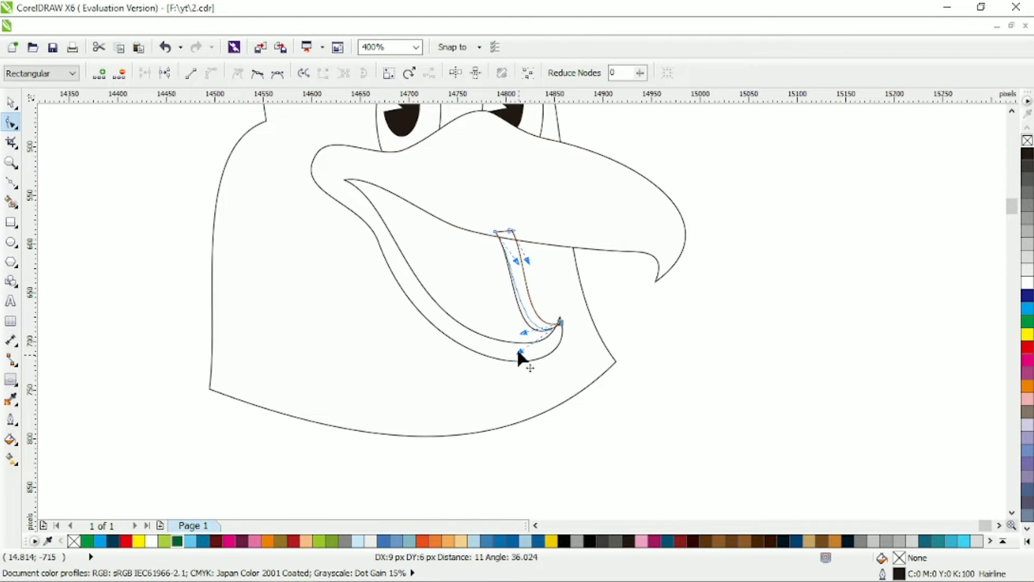
{"action": "left_click_drag", "start_coordinate": [496, 231], "coordinate": [493, 266]}
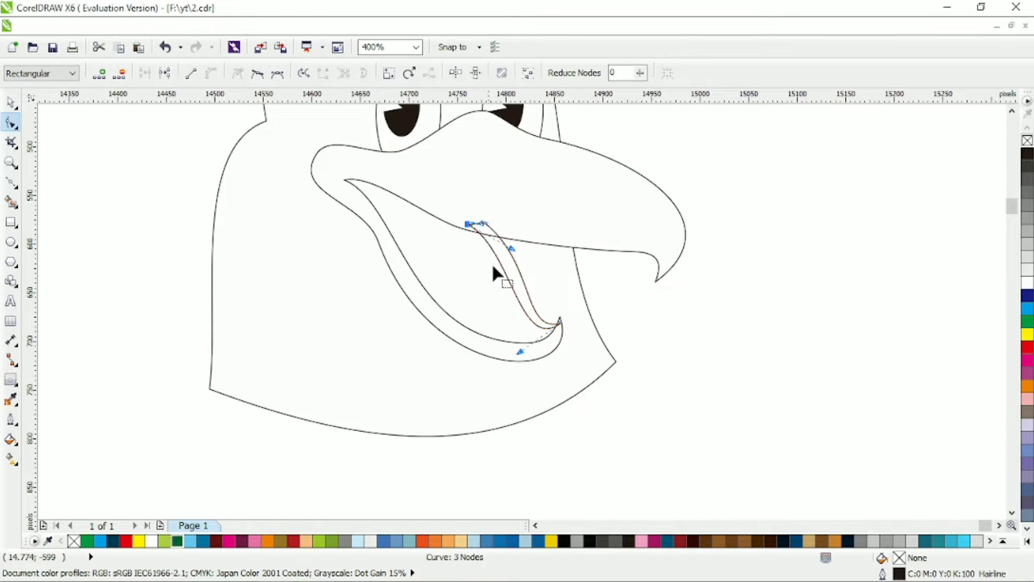
{"action": "left_click_drag", "start_coordinate": [544, 357], "coordinate": [517, 345]}
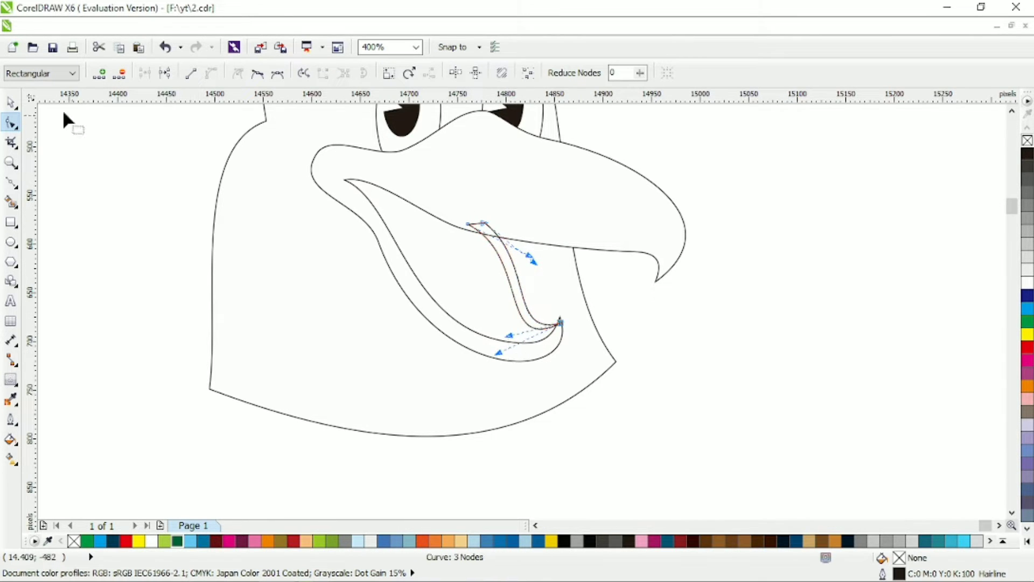
{"action": "left_click", "coordinate": [11, 101]}
{"action": "left_click", "coordinate": [847, 305]}
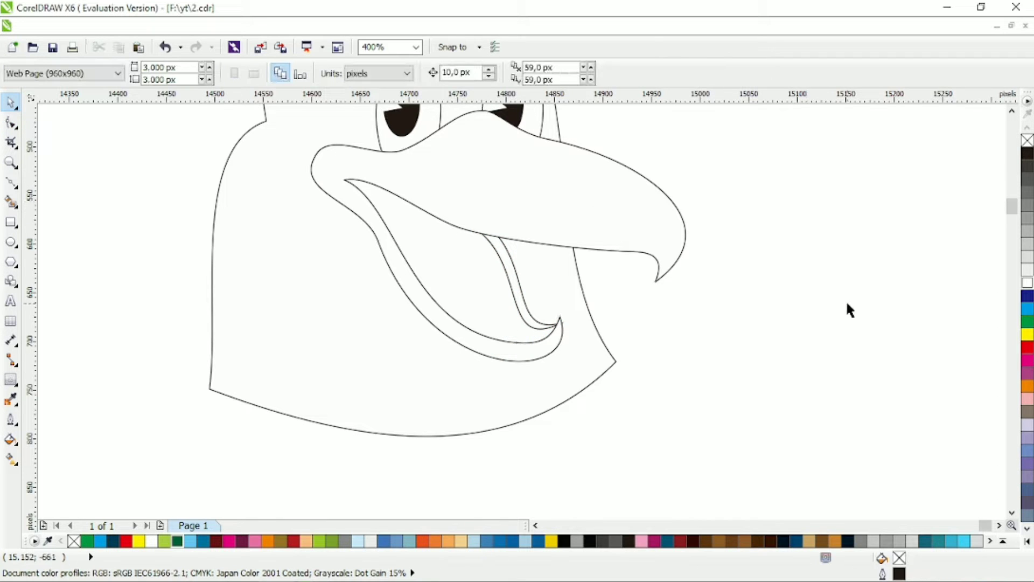
- Add a node on the strip's lower edge and reshape the curve so it meets the lower beak's tip with more thickness
{"action": "left_click", "coordinate": [12, 183]}
{"action": "key", "text": "F10"}
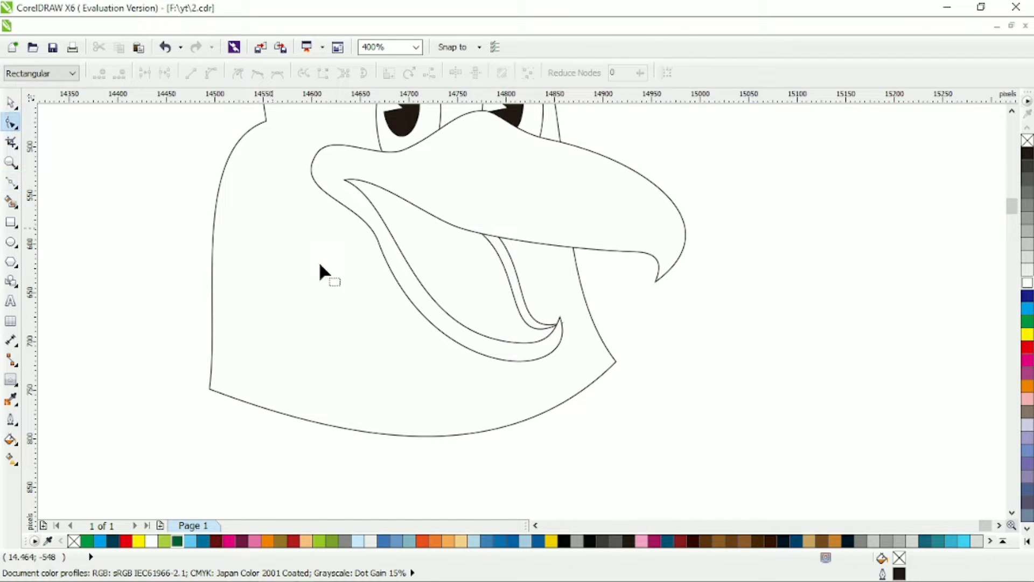
{"action": "scroll", "coordinate": [588, 302], "scroll_direction": "up", "scroll_amount": 2}
{"action": "left_click", "coordinate": [582, 274]}
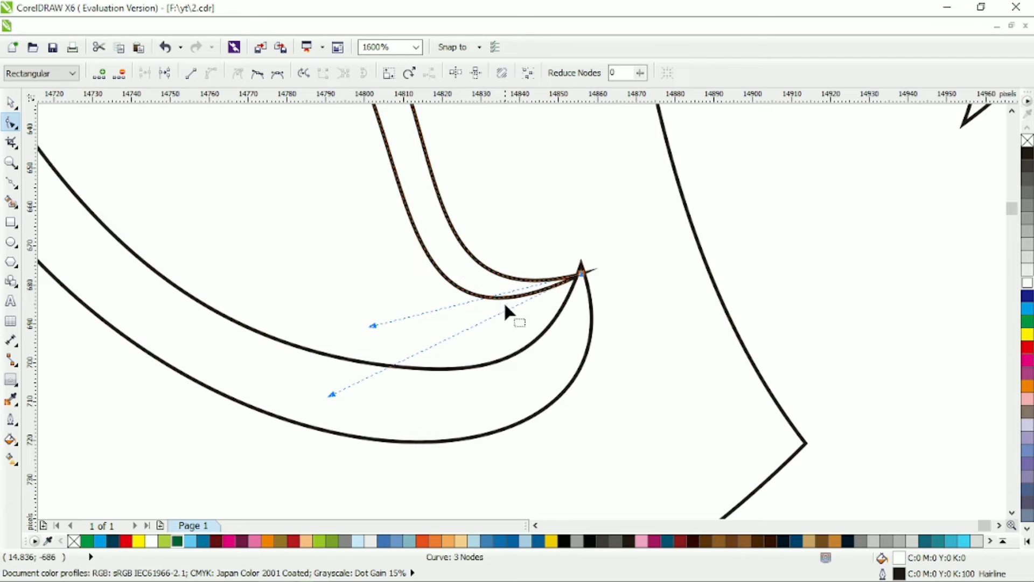
{"action": "double_click", "coordinate": [462, 293]}
{"action": "left_click_drag", "start_coordinate": [462, 294], "coordinate": [589, 287]}
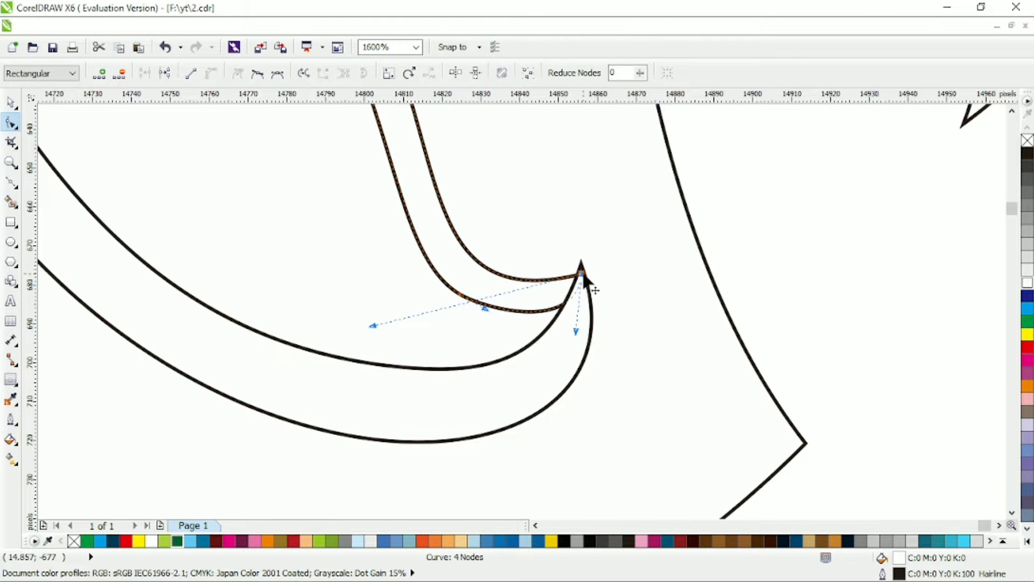
{"action": "scroll", "coordinate": [584, 313], "scroll_direction": "down", "scroll_amount": 2}
{"action": "key", "text": "space"}
{"action": "left_click", "coordinate": [800, 296]}
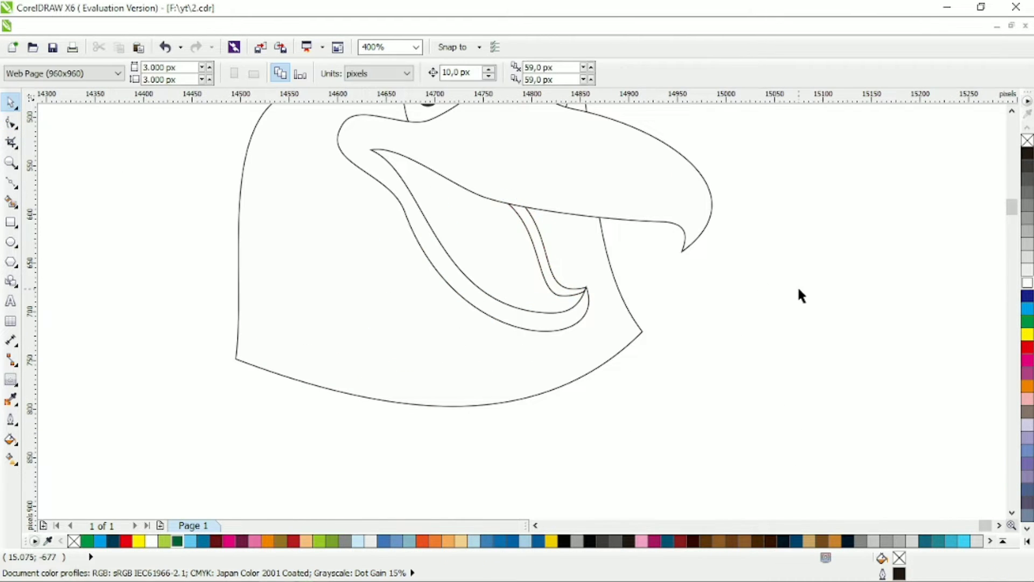
- Shift the upper end of the far-side beak strip slightly rearward and refine the bend near its lower tip
{"action": "left_click", "coordinate": [11, 125]}
{"action": "scroll", "coordinate": [494, 205], "scroll_direction": "up", "scroll_amount": 1}
{"action": "left_click_drag", "start_coordinate": [492, 166], "coordinate": [473, 176]}
{"action": "left_click_drag", "start_coordinate": [575, 363], "coordinate": [612, 370]}
{"action": "scroll", "coordinate": [611, 371], "scroll_direction": "down", "scroll_amount": 1}
{"action": "left_click", "coordinate": [12, 107]}
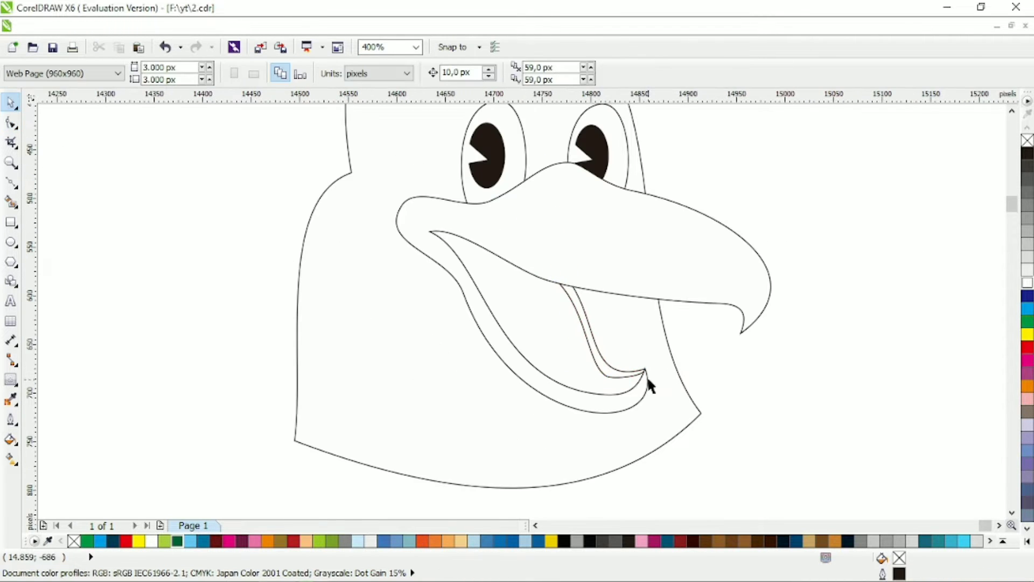
- Rework the nodes on the lower beak's inner and outer edges where they bend toward the tip
{"action": "left_click", "coordinate": [11, 183]}
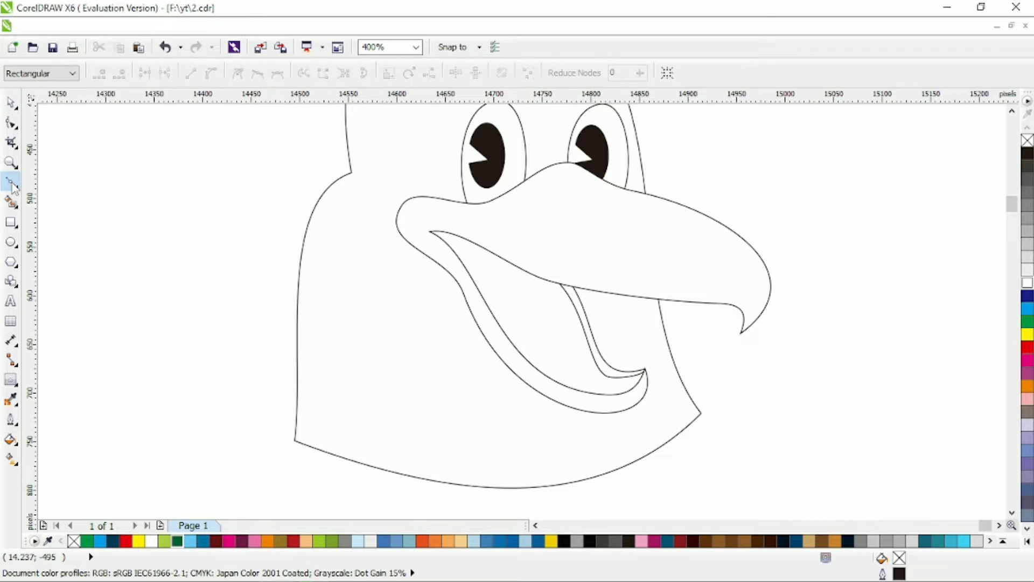
{"action": "left_click", "coordinate": [12, 124]}
{"action": "left_click", "coordinate": [554, 402]}
{"action": "double_click", "coordinate": [550, 401]}
{"action": "left_click_drag", "start_coordinate": [520, 392], "coordinate": [569, 417]}
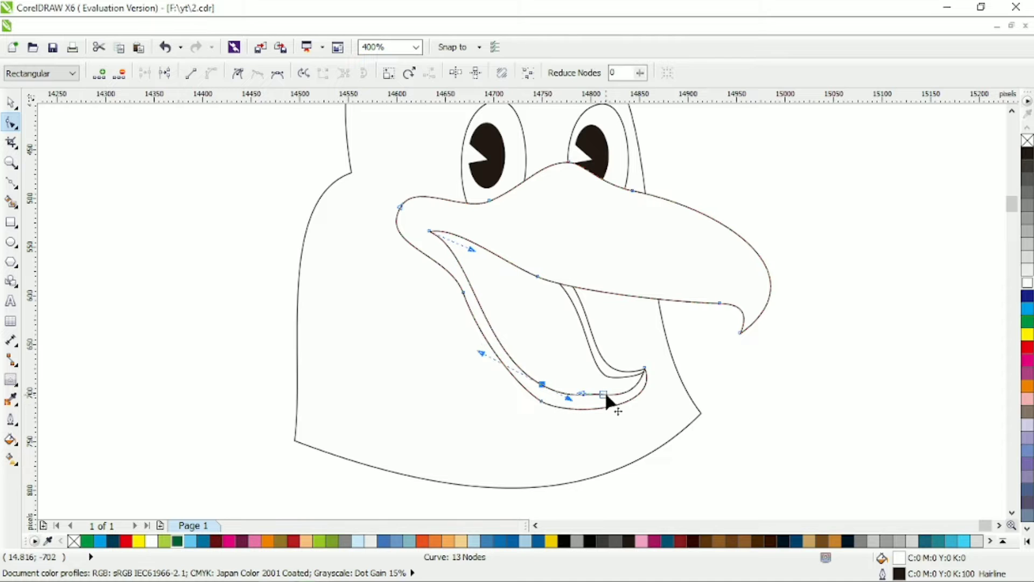
- Smooth the lower beak's inner curve and rounded tip by adjusting the curve handles at the bend and the tip
{"action": "scroll", "coordinate": [604, 388], "scroll_direction": "up", "scroll_amount": 2}
{"action": "left_click", "coordinate": [433, 389]}
{"action": "left_click_drag", "start_coordinate": [312, 321], "coordinate": [363, 358]}
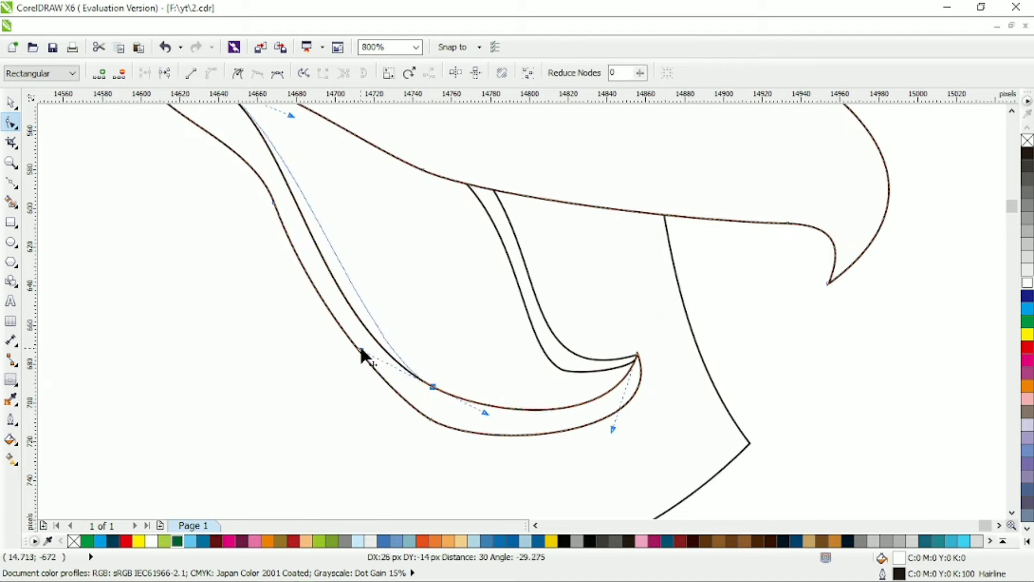
{"action": "left_click_drag", "start_coordinate": [639, 363], "coordinate": [672, 453]}
{"action": "scroll", "coordinate": [668, 447], "scroll_direction": "down", "scroll_amount": 2}
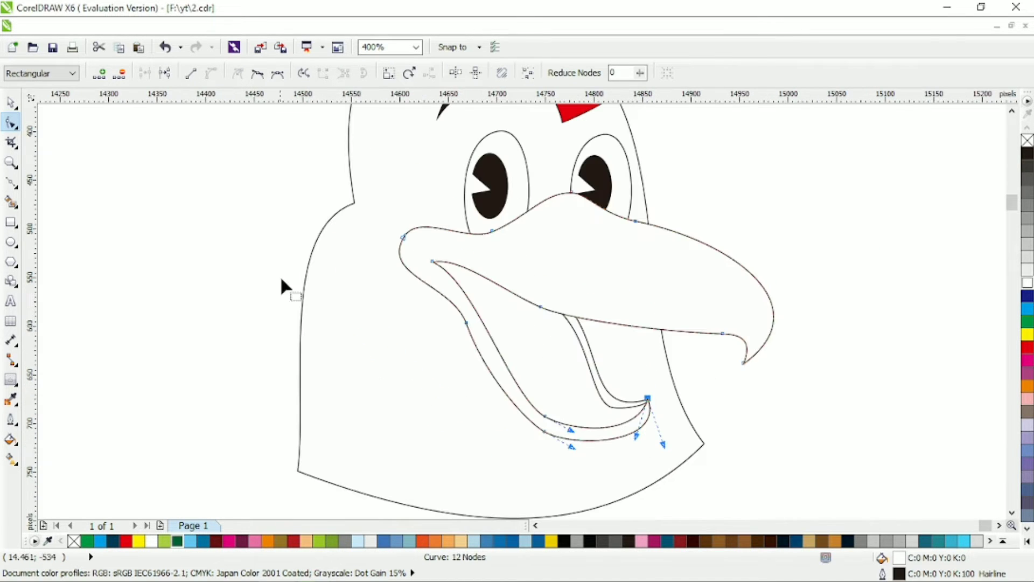
- Shift the paired nodes at the lower beak's bend slightly forward and refine the inner edge near the mouth corner
{"action": "left_click_drag", "start_coordinate": [545, 431], "coordinate": [561, 432]}
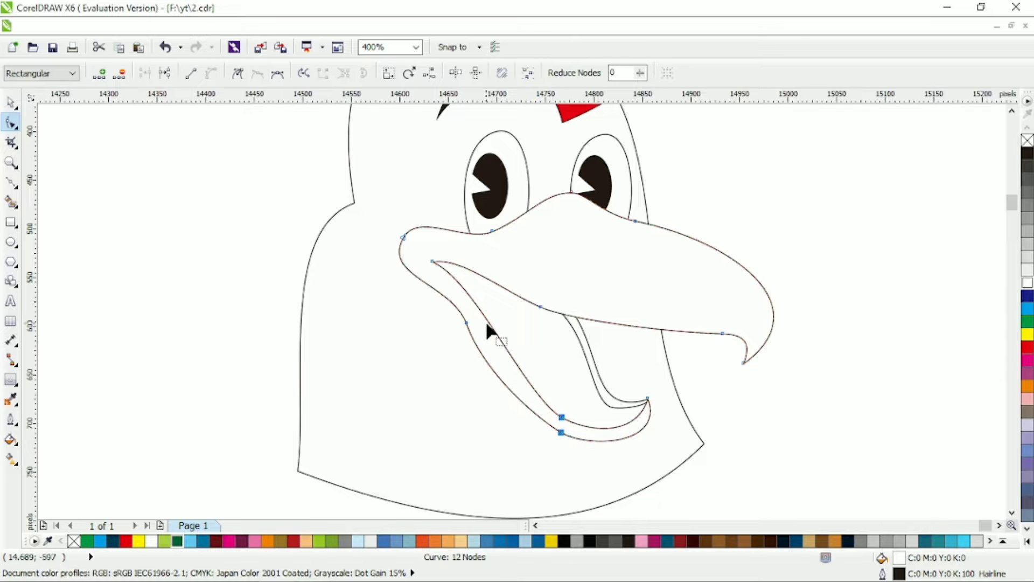
{"action": "left_click_drag", "start_coordinate": [453, 270], "coordinate": [458, 271]}
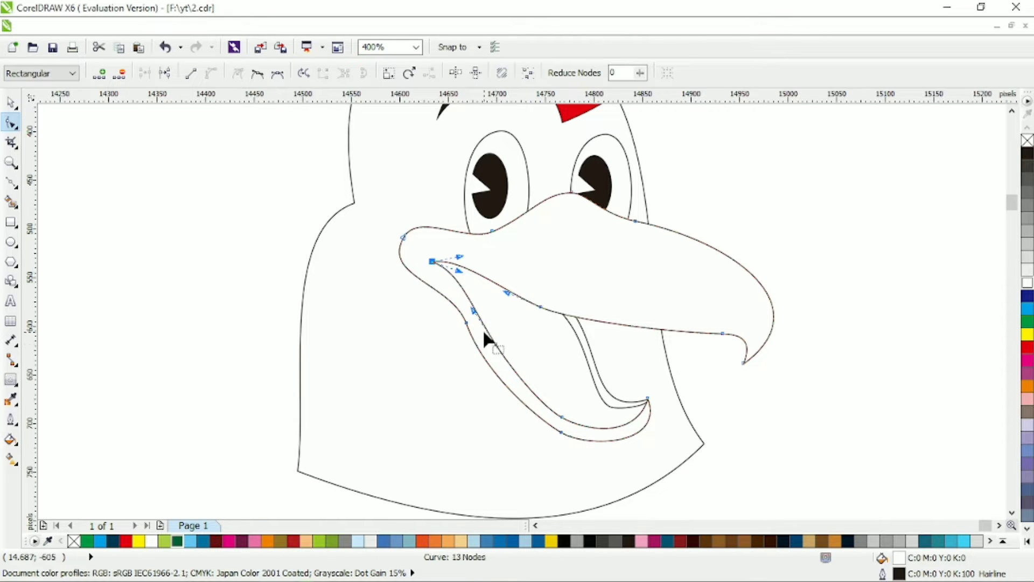
{"action": "left_click_drag", "start_coordinate": [496, 344], "coordinate": [444, 275]}
{"action": "scroll", "coordinate": [444, 274], "scroll_direction": "down", "scroll_amount": 1}
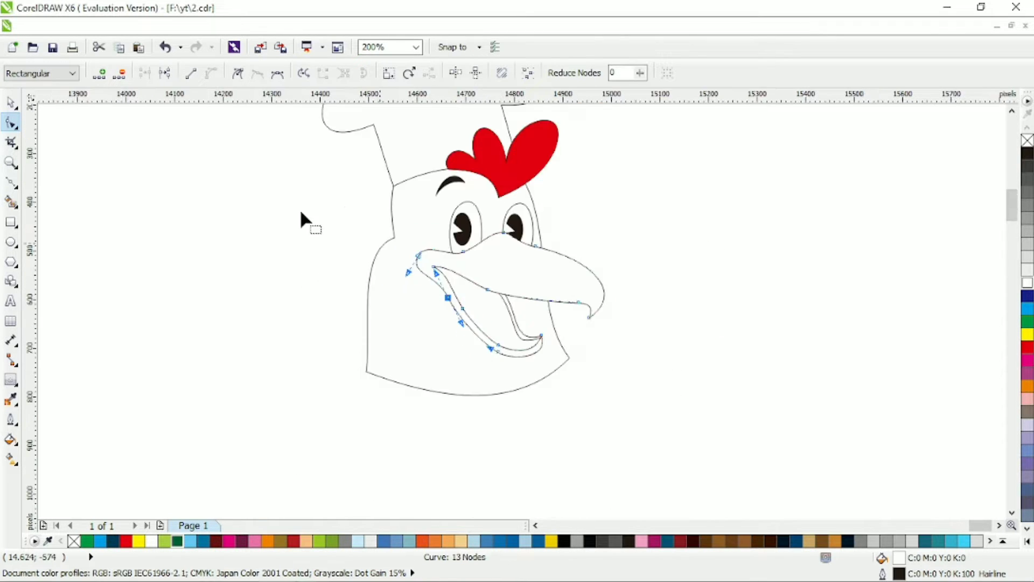
- Draw a closed four-node Bezier shape over the mouth opening, from the beak corner to the lower beak's tip
{"action": "key", "text": "space"}
{"action": "left_click", "coordinate": [300, 208]}
{"action": "scroll", "coordinate": [500, 286], "scroll_direction": "up", "scroll_amount": 1}
{"action": "key", "text": "F5"}
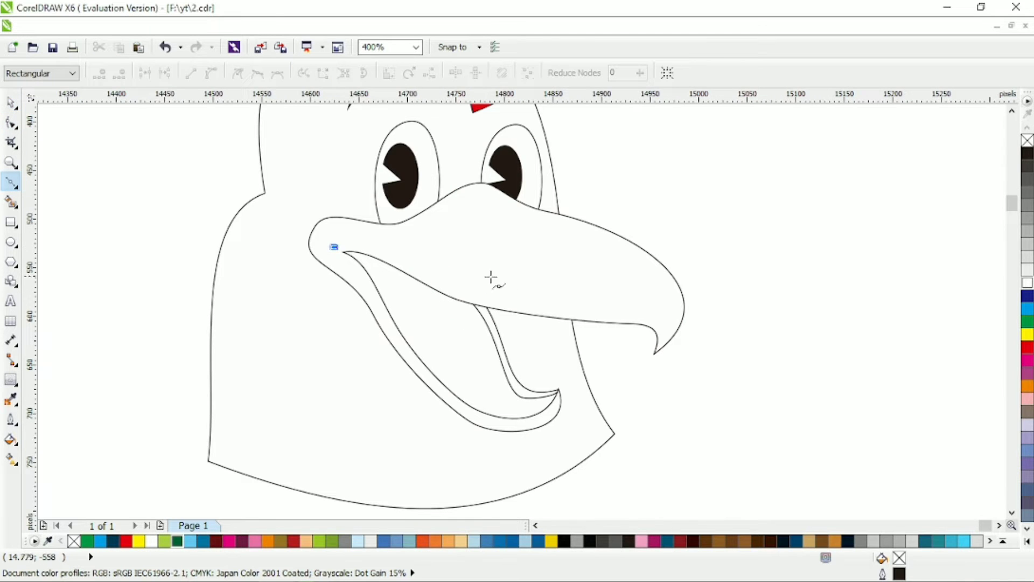
{"action": "double_click", "coordinate": [478, 291]}
{"action": "left_click", "coordinate": [560, 394]}
{"action": "left_click", "coordinate": [434, 385]}
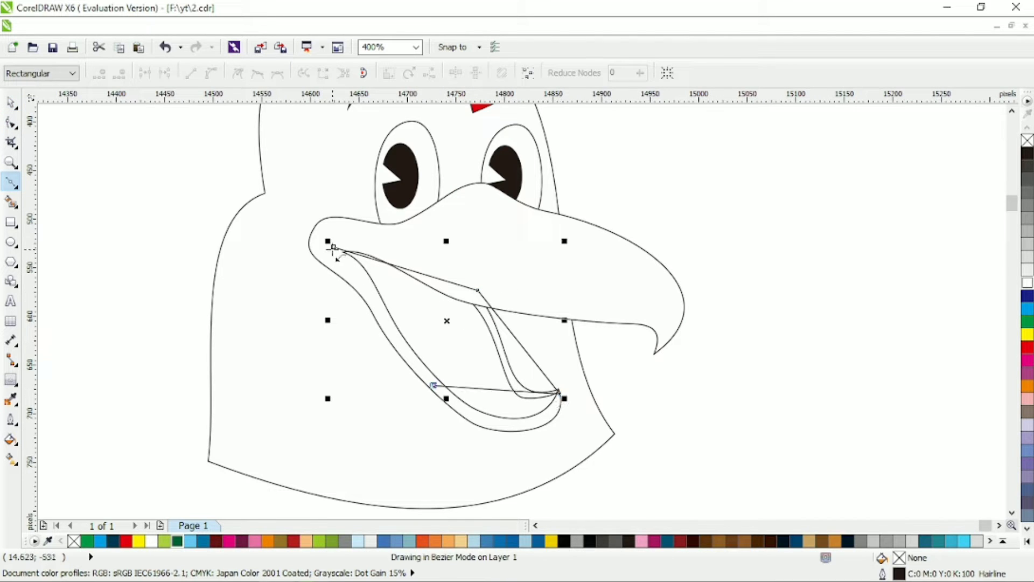
- Bend the mouth shape's sides so they run beneath the upper beak, along the lower beak and along the far-side strip
{"action": "key", "text": "F10"}
{"action": "left_click_drag", "start_coordinate": [406, 269], "coordinate": [407, 253]}
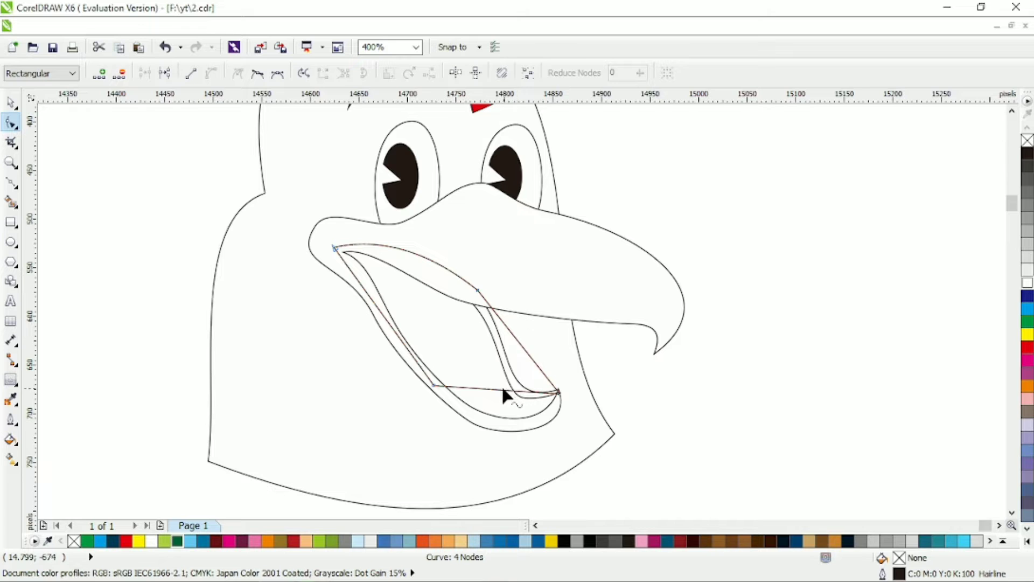
{"action": "left_click_drag", "start_coordinate": [503, 394], "coordinate": [518, 428]}
{"action": "scroll", "coordinate": [552, 421], "scroll_direction": "up", "scroll_amount": 1}
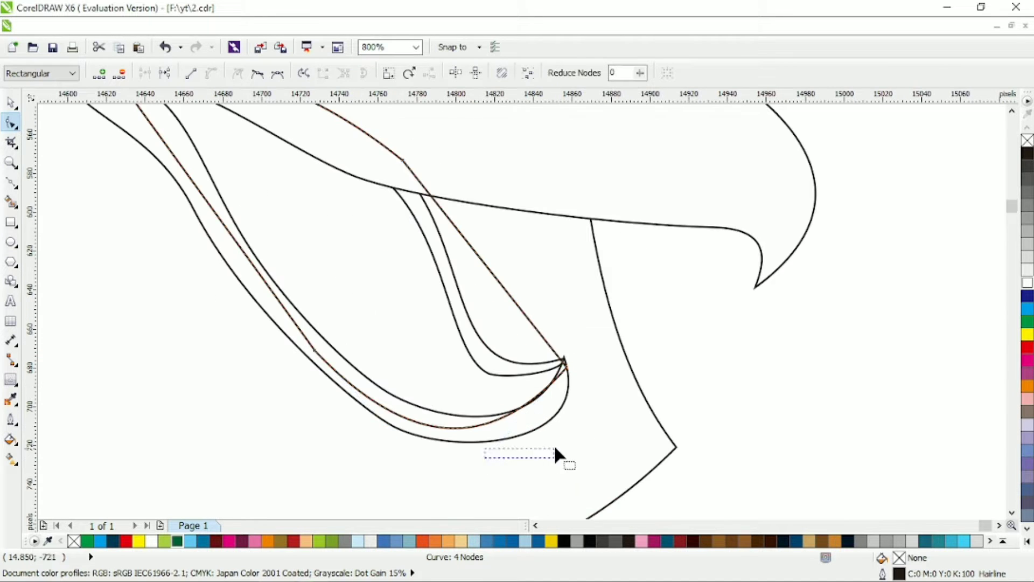
{"action": "left_click_drag", "start_coordinate": [483, 460], "coordinate": [554, 461]}
{"action": "left_click_drag", "start_coordinate": [511, 308], "coordinate": [436, 404]}
{"action": "left_click", "coordinate": [402, 169]}
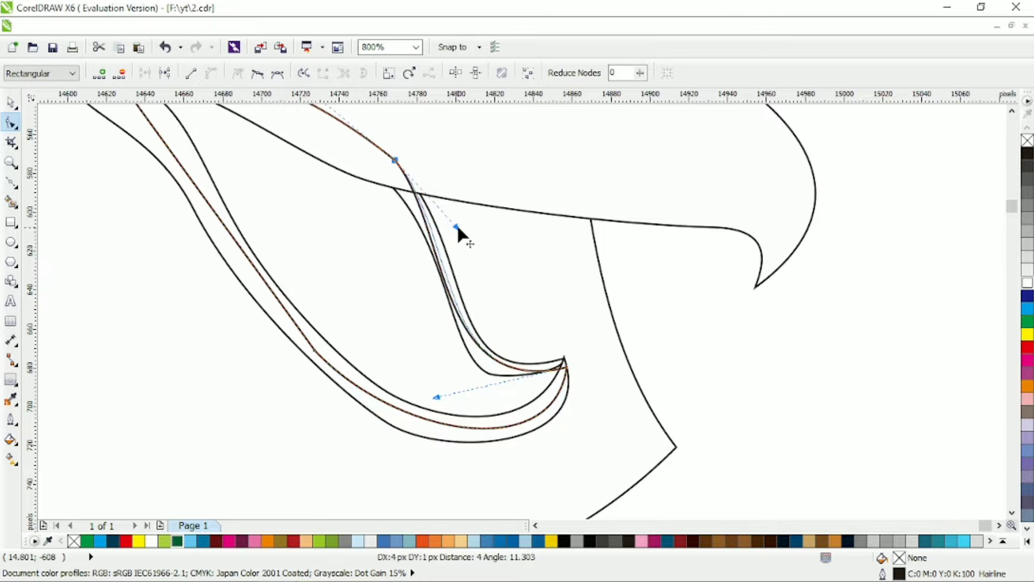
{"action": "scroll", "coordinate": [457, 225], "scroll_direction": "down", "scroll_amount": 1}
- Fill the mouth shape black, remove its outline and place it behind the beak
{"action": "key", "text": "space"}
{"action": "left_click", "coordinate": [421, 251]}
{"action": "left_click", "coordinate": [421, 252]}
{"action": "left_click", "coordinate": [1027, 154]}
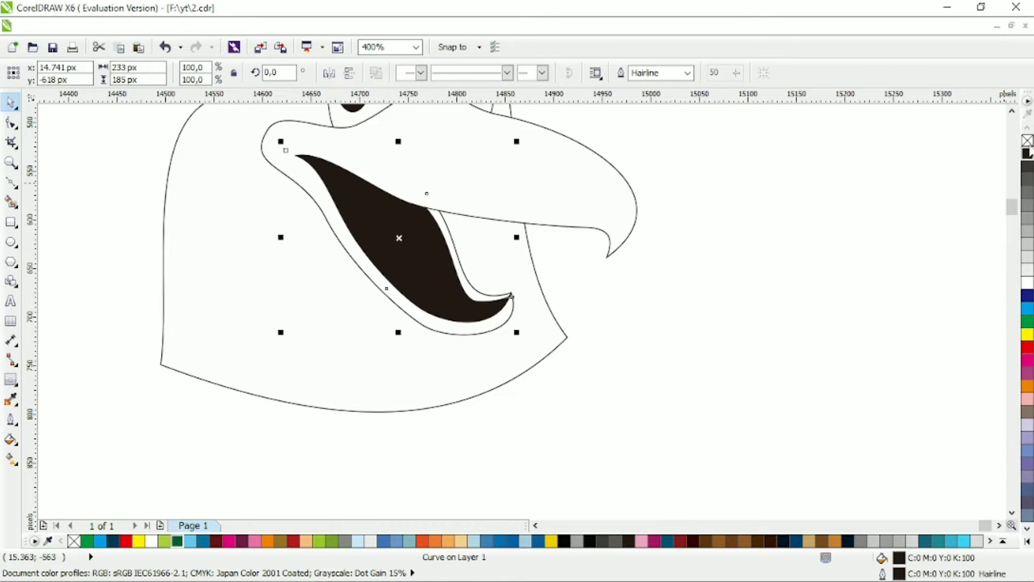
{"action": "scroll", "coordinate": [688, 314], "scroll_direction": "down", "scroll_amount": 1}
{"action": "scroll", "coordinate": [688, 314], "scroll_direction": "up", "scroll_amount": 1}
- Add a node on the black mouth shape's front edge and refine the curve toward the lower beak's tip
{"action": "key", "text": "F10"}
{"action": "scroll", "coordinate": [631, 291], "scroll_direction": "up", "scroll_amount": 1}
{"action": "left_click", "coordinate": [629, 291]}
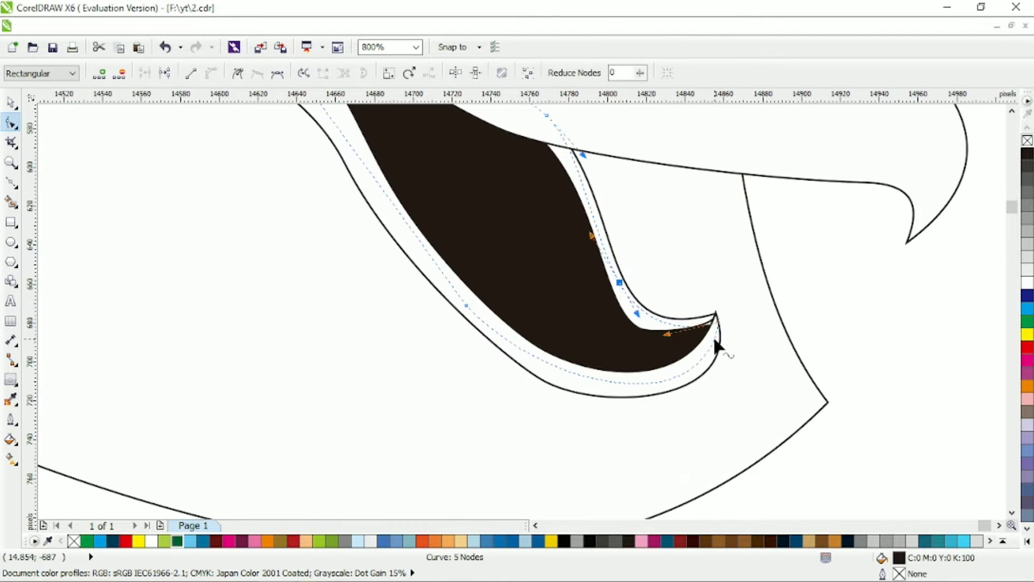
{"action": "left_click_drag", "start_coordinate": [716, 346], "coordinate": [720, 330]}
{"action": "scroll", "coordinate": [720, 330], "scroll_direction": "down", "scroll_amount": 1}
{"action": "key", "text": "space"}
{"action": "scroll", "coordinate": [557, 257], "scroll_direction": "down", "scroll_amount": 1}
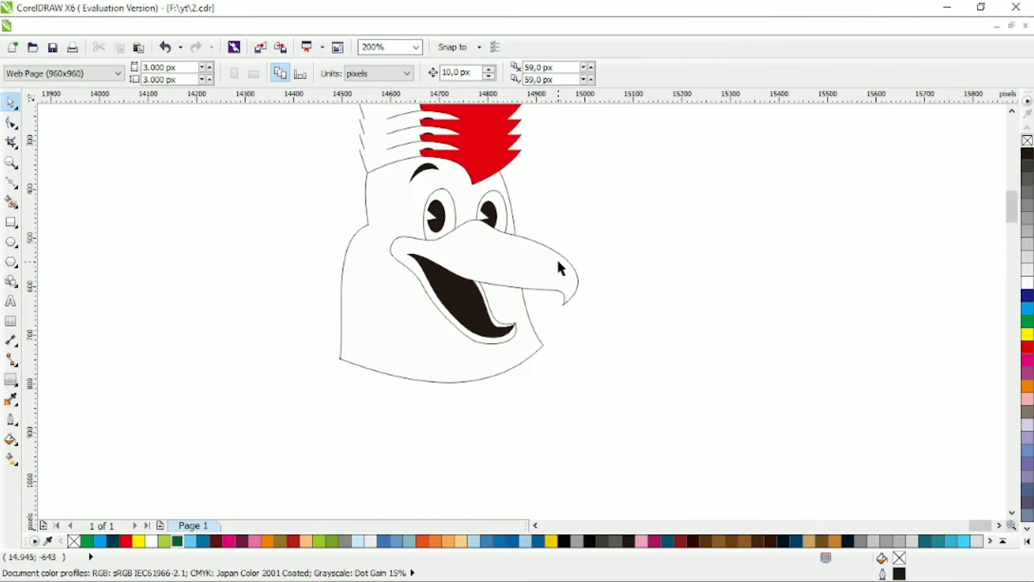
- Move the upper ends of the far-side beak strip and the black mouth shape forward beneath the upper beak
{"action": "left_click", "coordinate": [529, 402]}
{"action": "key", "text": "F10"}
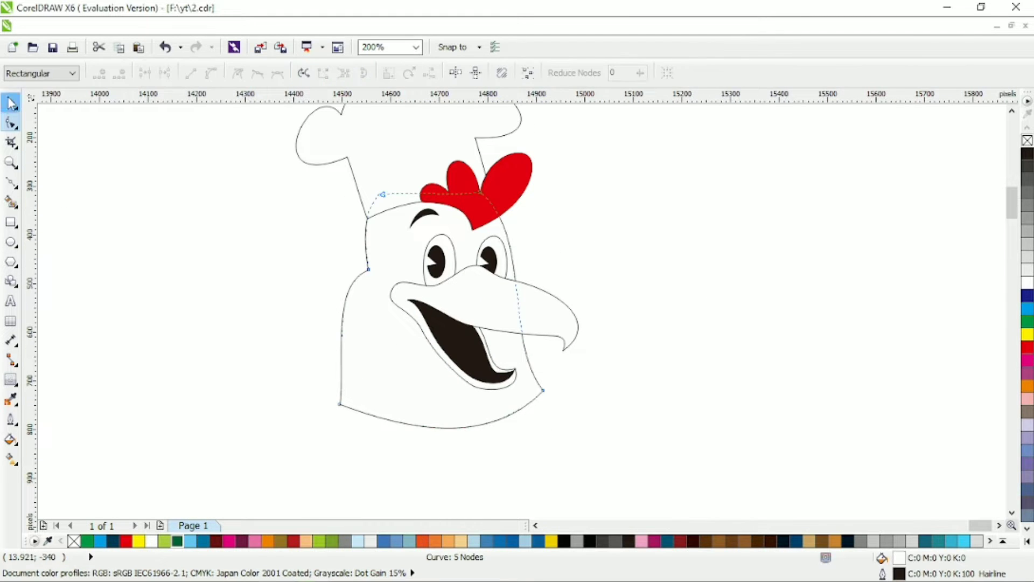
{"action": "key", "text": "space"}
{"action": "key", "text": "space"}
{"action": "scroll", "coordinate": [488, 347], "scroll_direction": "up", "scroll_amount": 1}
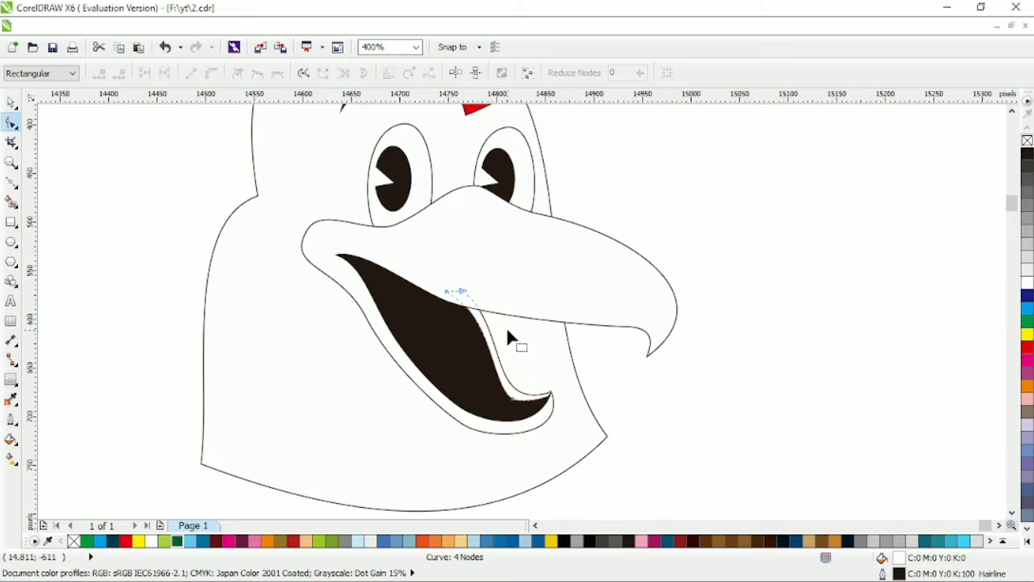
{"action": "left_click_drag", "start_coordinate": [469, 296], "coordinate": [505, 312]}
{"action": "key", "text": "space"}
{"action": "key", "text": "Escape"}
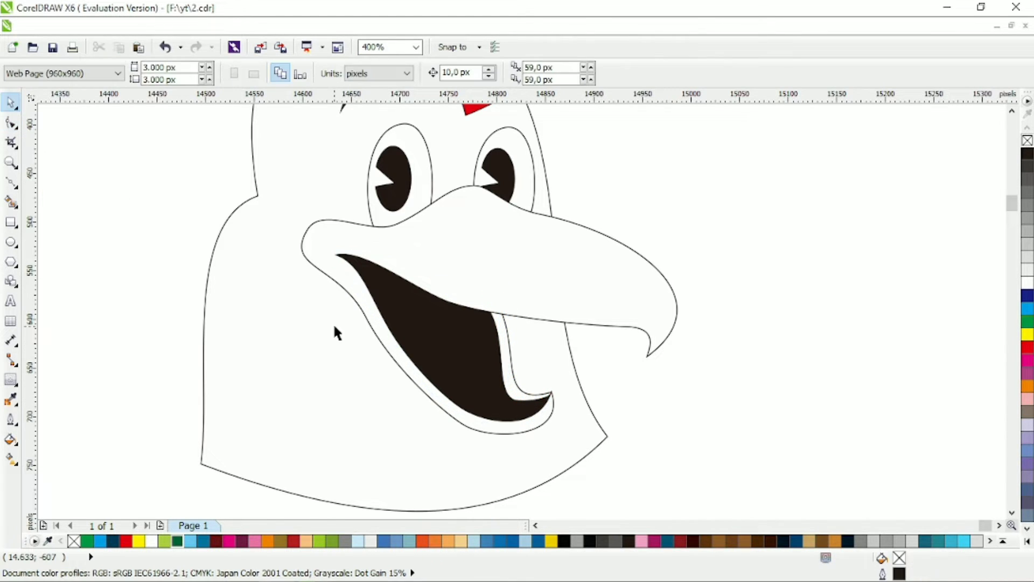
- Shift the far eye together with its pupil slightly toward the near eye
{"action": "left_click", "coordinate": [234, 263]}
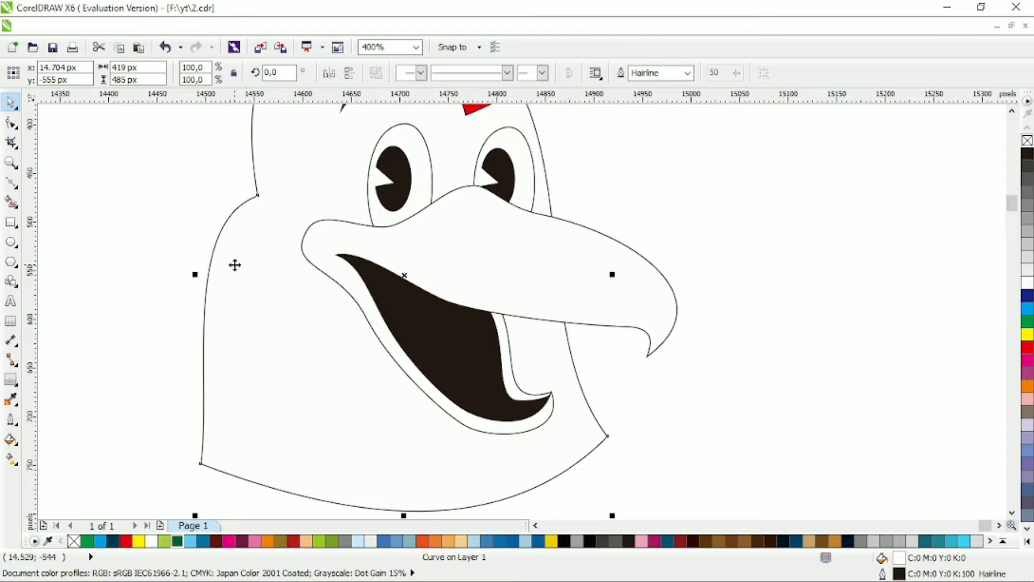
{"action": "key", "text": "Escape"}
{"action": "left_click", "coordinate": [547, 213]}
{"action": "scroll", "coordinate": [548, 213], "scroll_direction": "up", "scroll_amount": 1}
{"action": "left_click", "coordinate": [11, 123]}
{"action": "left_click_drag", "start_coordinate": [445, 191], "coordinate": [536, 197]}
{"action": "key", "text": "space"}
{"action": "left_click", "coordinate": [508, 179]}
{"action": "left_click", "coordinate": [508, 179], "text": "shift"}
{"action": "left_click", "coordinate": [580, 206]}
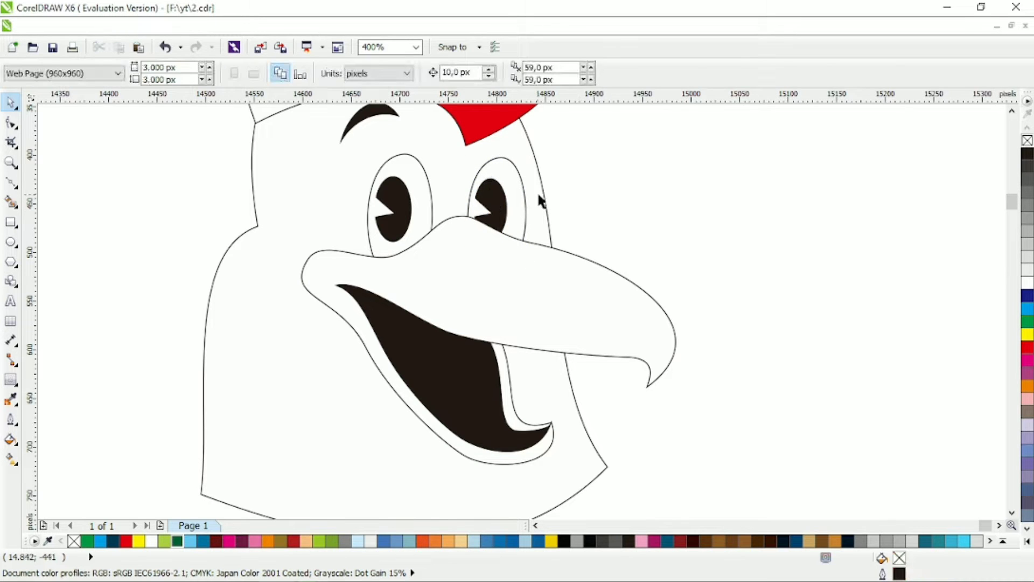
- Pull the head's front edge inward and reshape its curve beside the far eye and behind the beak
{"action": "left_click", "coordinate": [538, 193]}
{"action": "key", "text": "F10"}
{"action": "left_click_drag", "start_coordinate": [555, 277], "coordinate": [546, 277]}
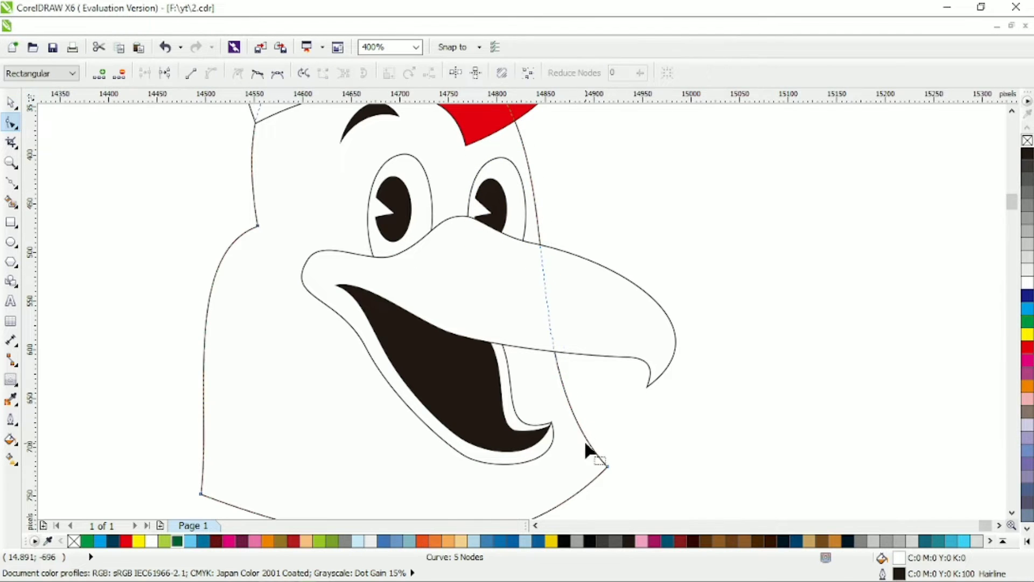
{"action": "left_click", "coordinate": [551, 327]}
{"action": "left_click_drag", "start_coordinate": [516, 229], "coordinate": [549, 177]}
{"action": "left_click", "coordinate": [529, 313]}
{"action": "scroll", "coordinate": [573, 295], "scroll_direction": "up", "scroll_amount": 3}
{"action": "key", "text": "space"}
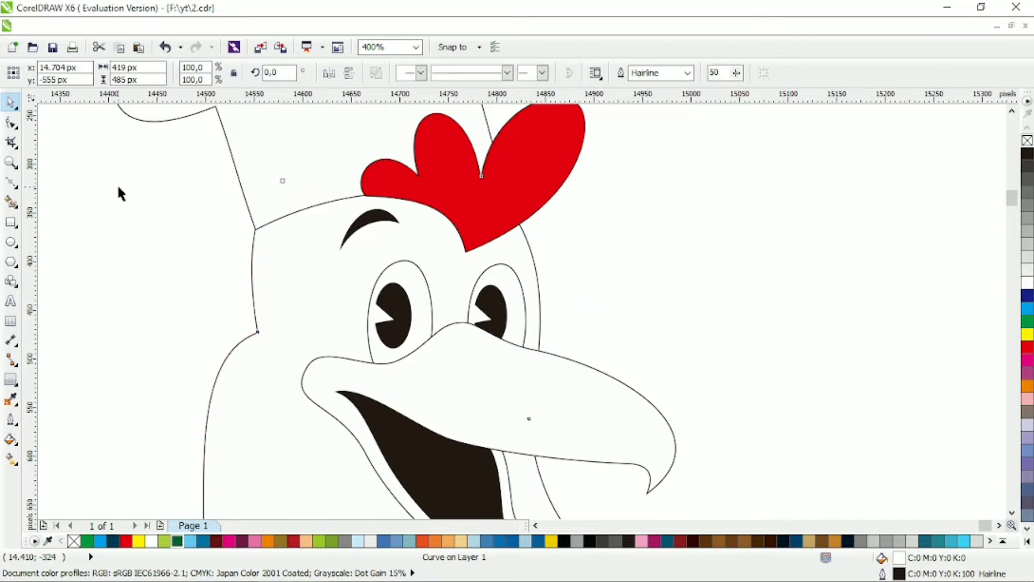
- Adjust the chef hat's nodes to fit the narrowed head
{"action": "scroll", "coordinate": [509, 311], "scroll_direction": "down", "scroll_amount": 2}
{"action": "left_click", "coordinate": [251, 237]}
{"action": "key", "text": "F10"}
{"action": "left_click_drag", "start_coordinate": [170, 112], "coordinate": [561, 277]}
{"action": "left_click_drag", "start_coordinate": [429, 229], "coordinate": [440, 260]}
{"action": "key", "text": "space"}
{"action": "left_click", "coordinate": [617, 352]}
- Draw a closed Bezier triangle below the neck and bend its long sides outward into a rounded body
{"action": "scroll", "coordinate": [617, 352], "scroll_direction": "down", "scroll_amount": 5}
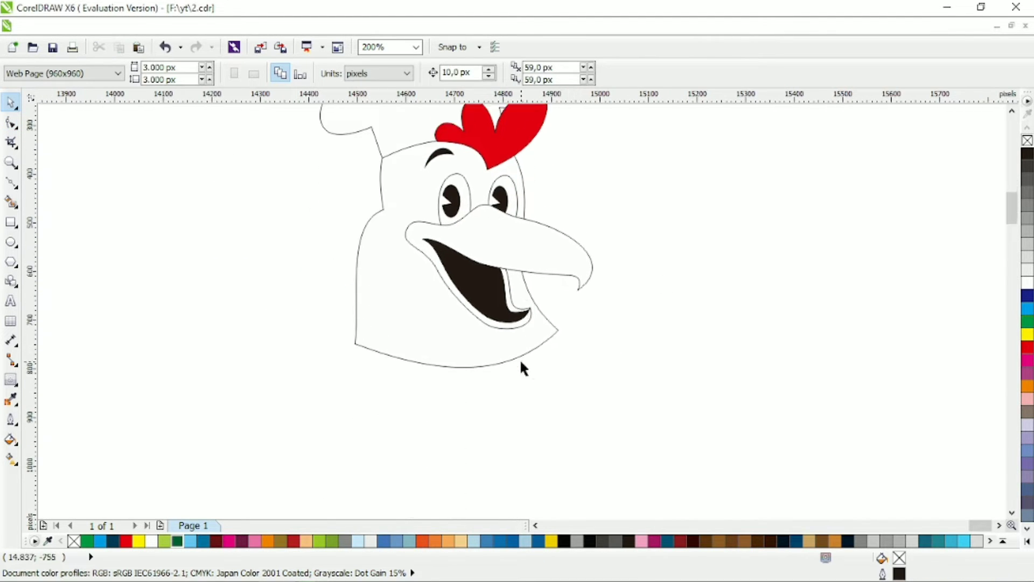
{"action": "key", "text": "F10"}
{"action": "scroll", "coordinate": [510, 301], "scroll_direction": "down", "scroll_amount": 1}
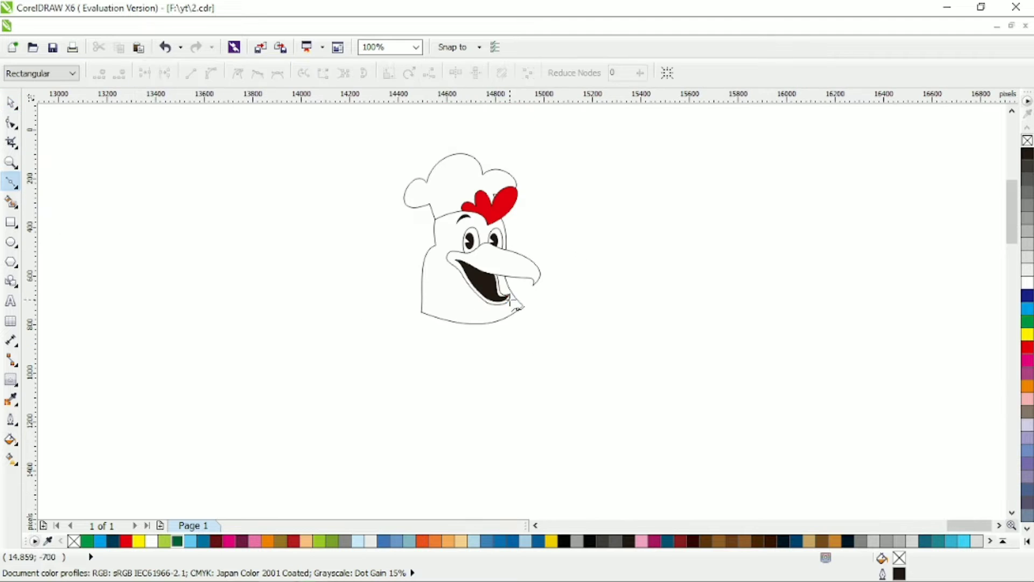
{"action": "left_click", "coordinate": [499, 447]}
{"action": "left_click", "coordinate": [429, 306]}
{"action": "left_click", "coordinate": [509, 300]}
{"action": "key", "text": "F10"}
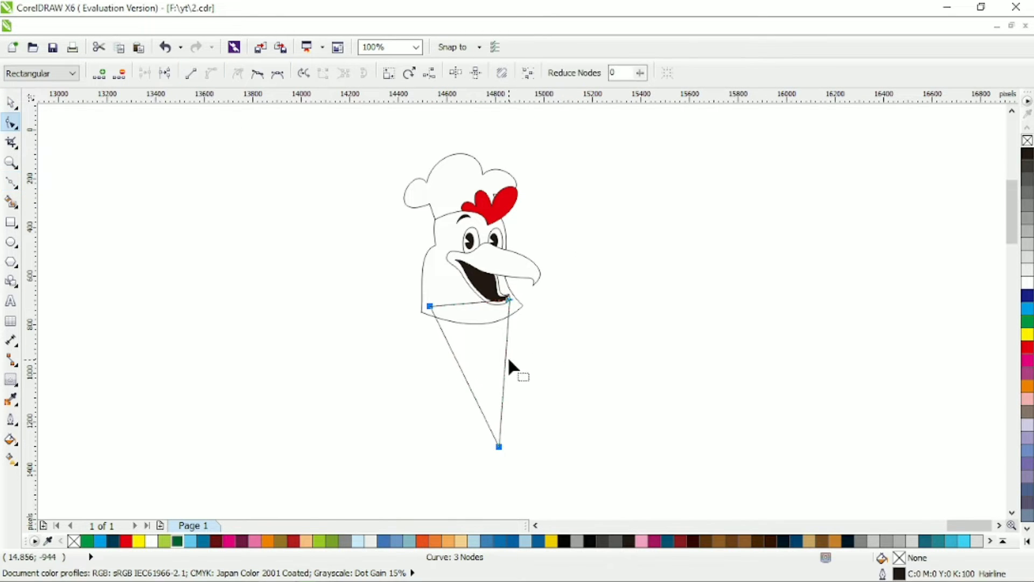
{"action": "left_click_drag", "start_coordinate": [508, 360], "coordinate": [563, 379]}
{"action": "left_click_drag", "start_coordinate": [469, 383], "coordinate": [421, 401]}
- Fill the body white and send it behind the head
{"action": "key", "text": "space"}
{"action": "left_click", "coordinate": [1027, 295]}
{"action": "left_click", "coordinate": [1028, 282]}
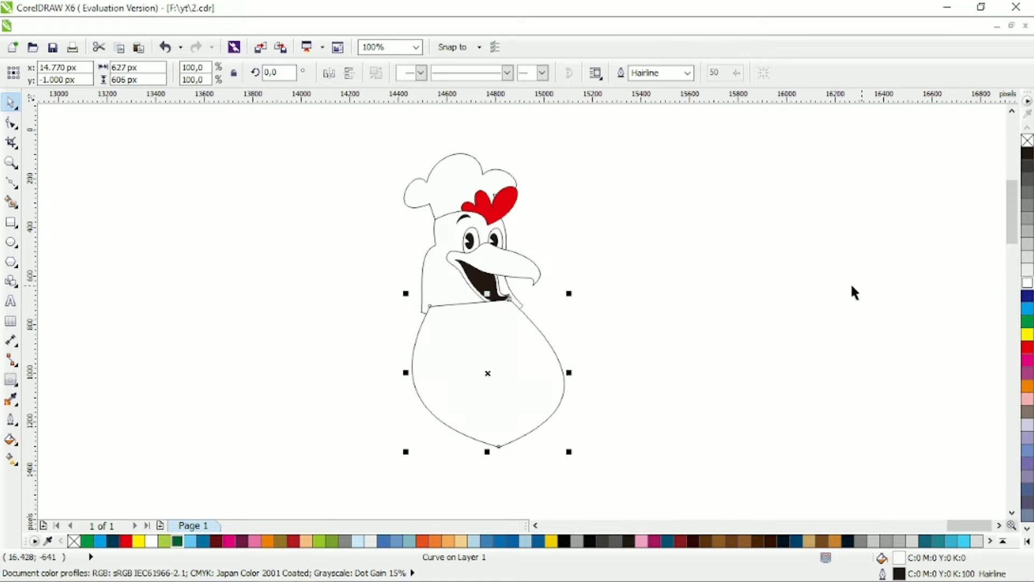
{"action": "key", "text": "shift+Page_Down"}
{"action": "left_click", "coordinate": [741, 306]}
- Draw a closed four-node Bezier outline for the upper wing, from the rear of the neck down beside the body
{"action": "left_click", "coordinate": [5, 185]}
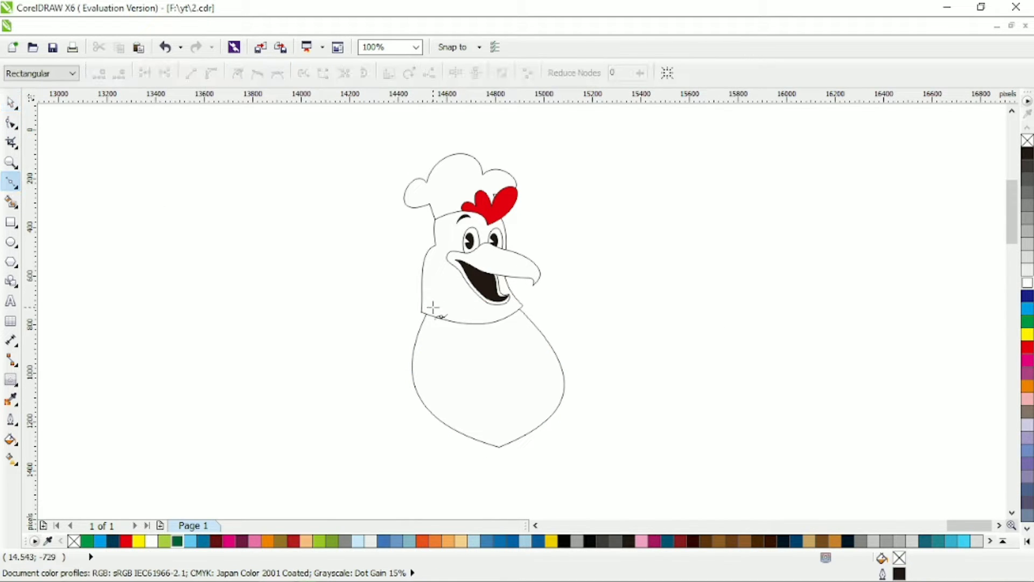
{"action": "left_click", "coordinate": [362, 389]}
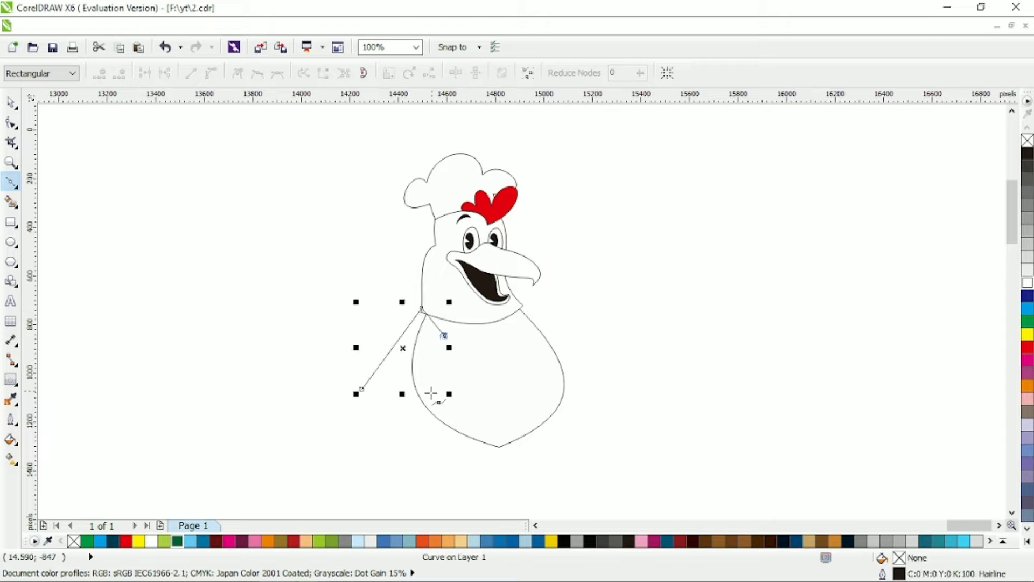
{"action": "left_click", "coordinate": [401, 405]}
{"action": "left_click", "coordinate": [362, 389]}
{"action": "key", "text": "F10"}
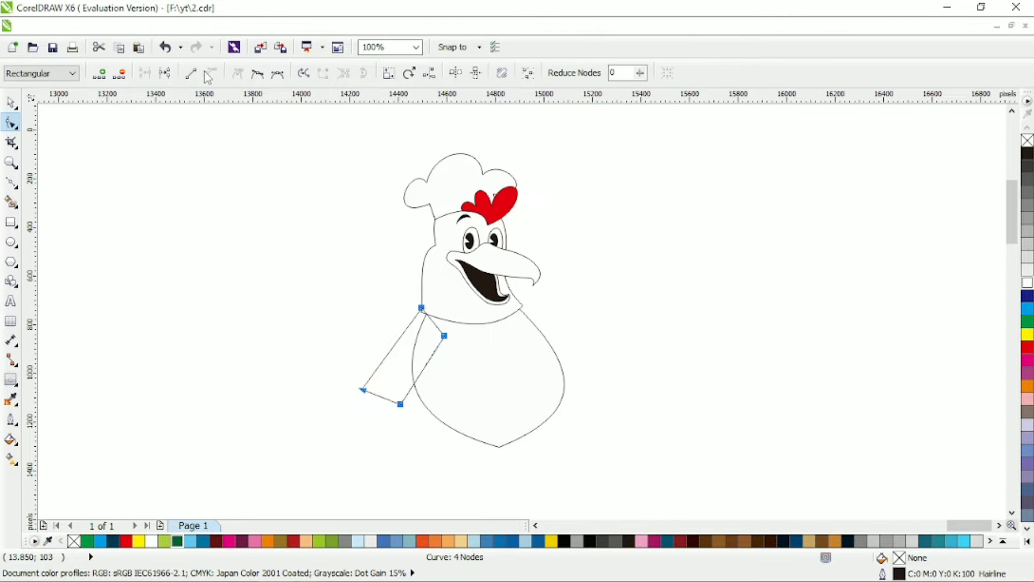
- Curve the upper wing's long sides, round its lower end and fill it white over the body
{"action": "left_click_drag", "start_coordinate": [395, 343], "coordinate": [376, 344]}
{"action": "scroll", "coordinate": [390, 399], "scroll_direction": "up", "scroll_amount": 1}
{"action": "left_click_drag", "start_coordinate": [390, 399], "coordinate": [377, 411]}
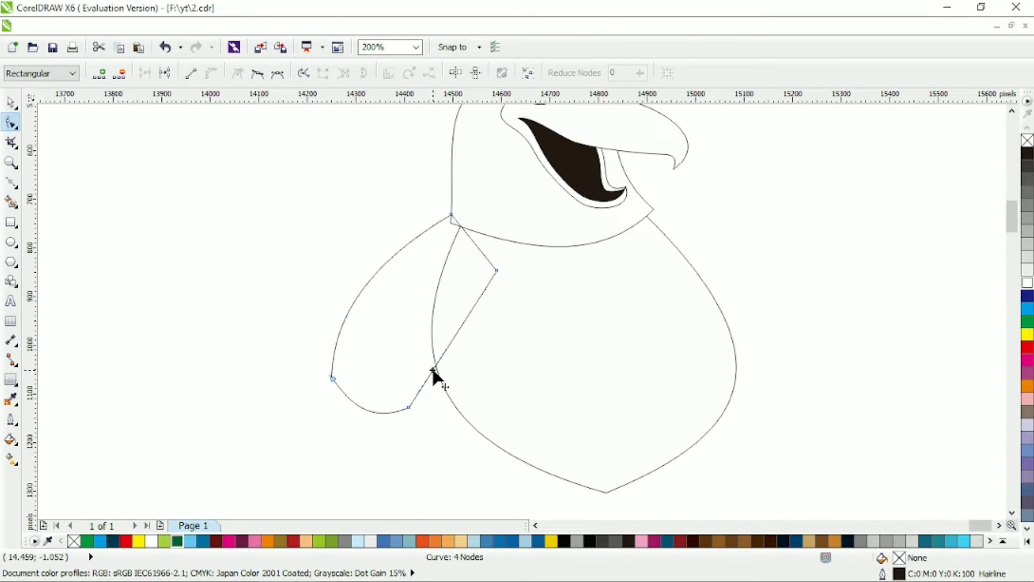
{"action": "left_click_drag", "start_coordinate": [435, 377], "coordinate": [453, 371]}
{"action": "left_click_drag", "start_coordinate": [476, 319], "coordinate": [494, 262]}
{"action": "scroll", "coordinate": [496, 262], "scroll_direction": "down", "scroll_amount": 1}
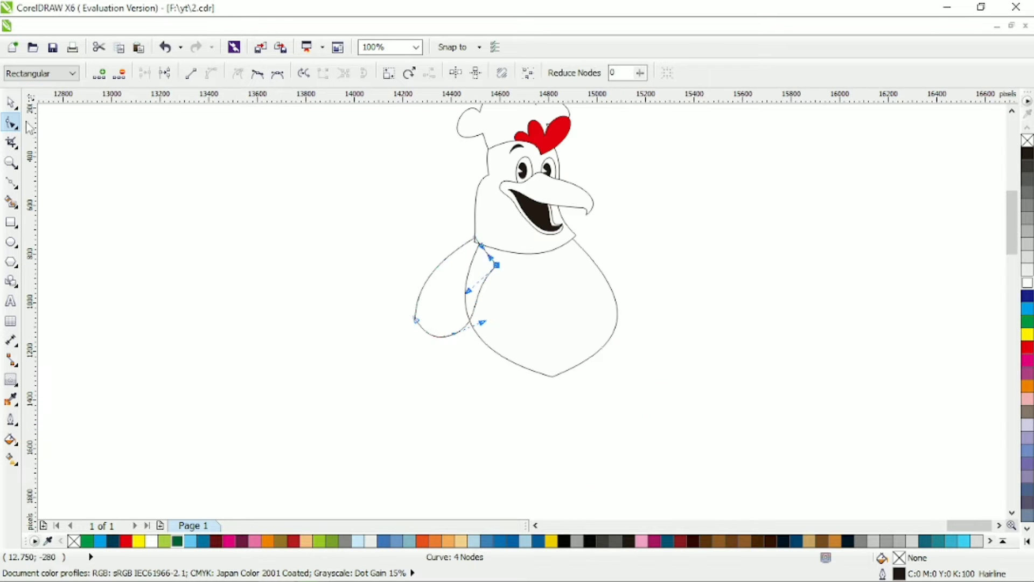
{"action": "key", "text": "space"}
{"action": "key", "text": "space"}
{"action": "left_click", "coordinate": [594, 257]}
- Add nodes along the rear part of the head's neckline and bend them into the first pointed feather
{"action": "key", "text": "space"}
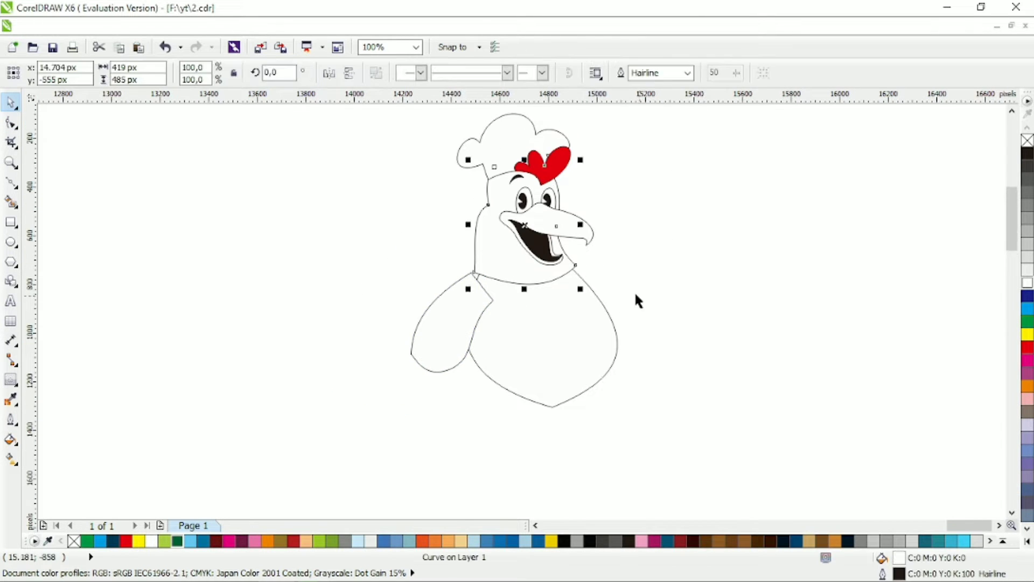
{"action": "scroll", "coordinate": [636, 293], "scroll_direction": "up", "scroll_amount": 1}
{"action": "left_click", "coordinate": [7, 124]}
{"action": "left_click", "coordinate": [435, 276]}
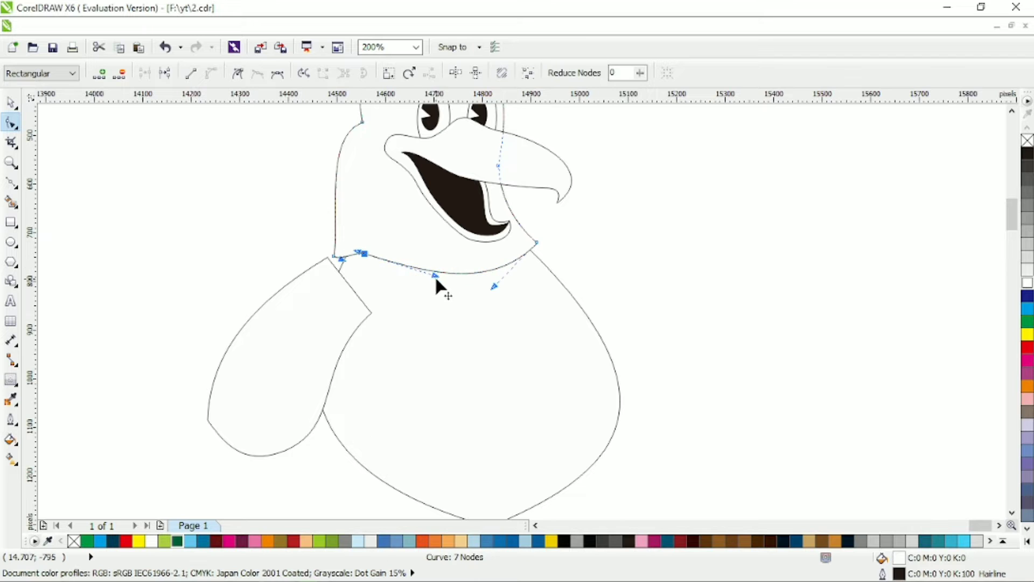
{"action": "double_click", "coordinate": [426, 279]}
{"action": "left_click_drag", "start_coordinate": [423, 286], "coordinate": [388, 277]}
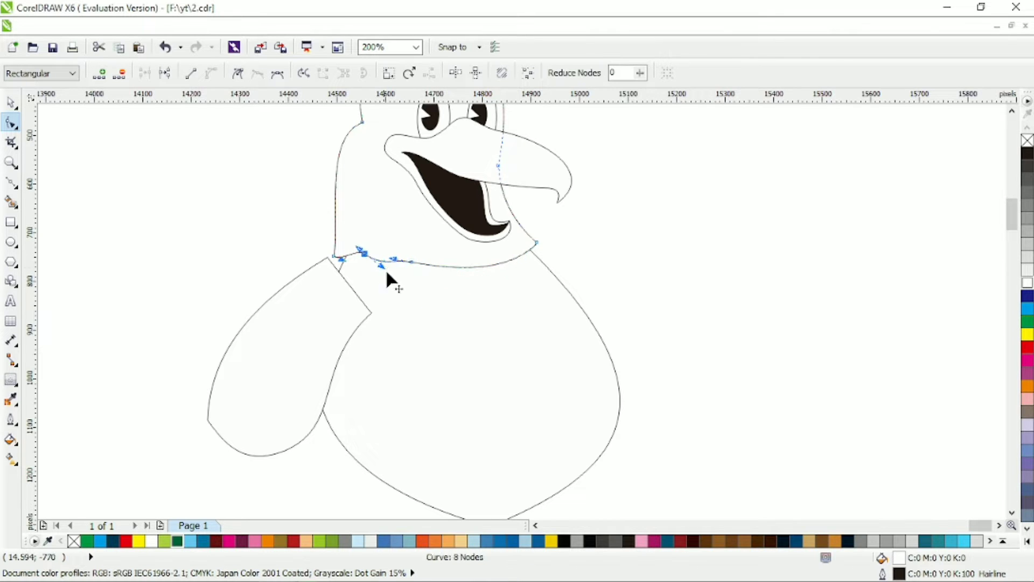
- Add nodes along the rest of the head's neckline and bend them into a row of pointed feathers up to the front corner
{"action": "left_click_drag", "start_coordinate": [450, 267], "coordinate": [449, 279]}
{"action": "double_click", "coordinate": [481, 268]}
{"action": "left_click_drag", "start_coordinate": [518, 259], "coordinate": [536, 247]}
{"action": "left_click", "coordinate": [526, 269]}
{"action": "left_click", "coordinate": [506, 247]}
{"action": "left_click_drag", "start_coordinate": [474, 266], "coordinate": [488, 313]}
{"action": "double_click", "coordinate": [513, 283]}
{"action": "left_click_drag", "start_coordinate": [492, 271], "coordinate": [515, 248]}
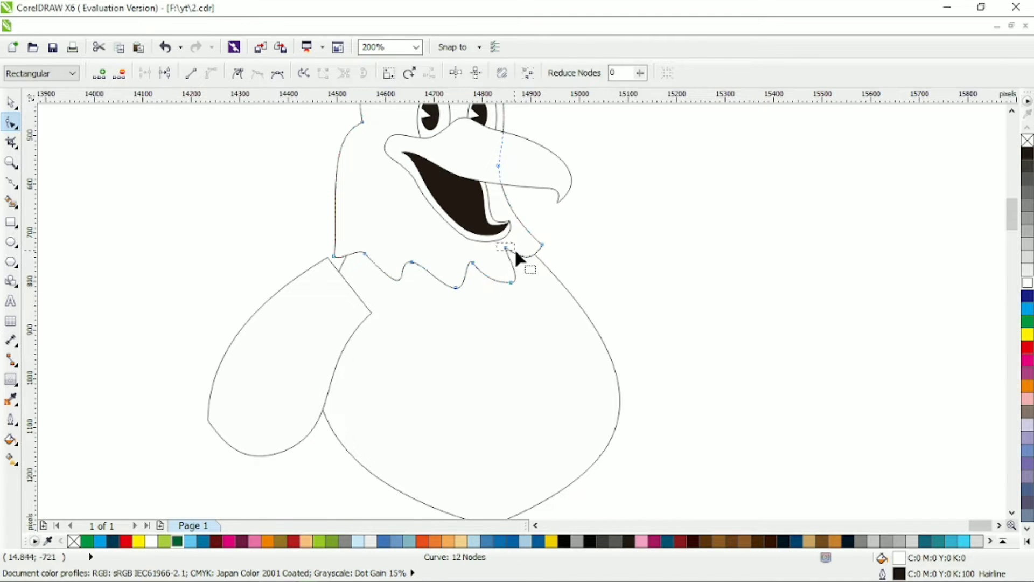
{"action": "key", "text": "F3"}
{"action": "left_click", "coordinate": [12, 102]}
{"action": "scroll", "coordinate": [463, 243], "scroll_direction": "up", "scroll_amount": 1}
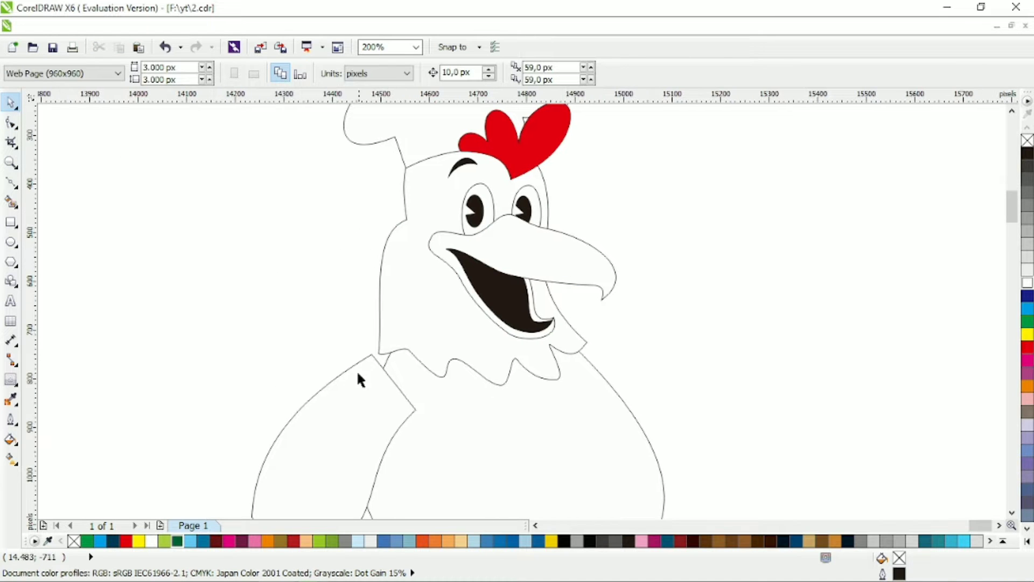
- Draw a closed seven-node Bezier outline for the hand over the wing's upper end, beside the neck
{"action": "left_click", "coordinate": [360, 366]}
{"action": "key", "text": "F5"}
{"action": "left_click", "coordinate": [365, 377]}
{"action": "left_click", "coordinate": [356, 333]}
{"action": "left_click", "coordinate": [415, 332]}
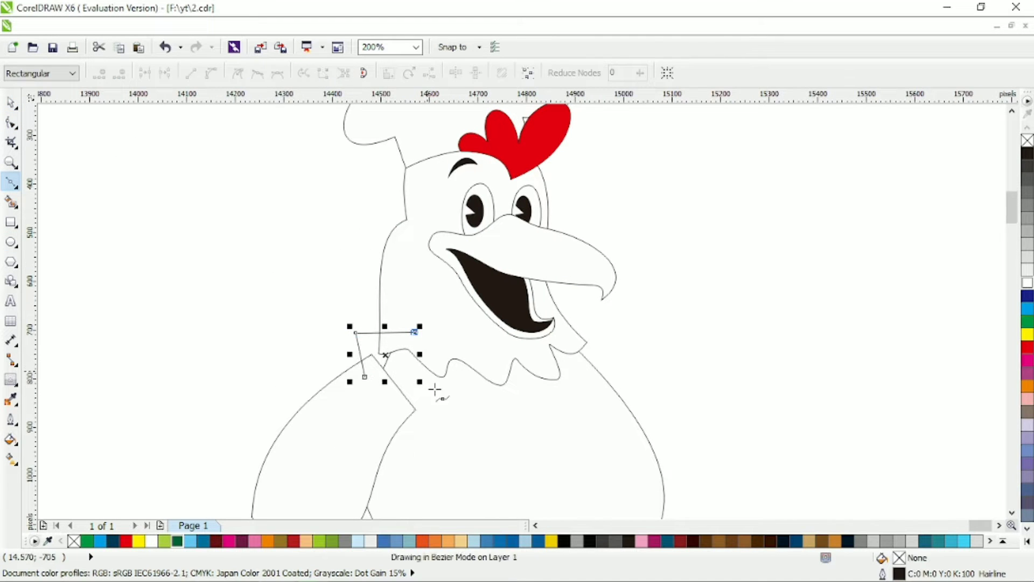
{"action": "left_click", "coordinate": [451, 411]}
{"action": "left_click", "coordinate": [416, 435]}
{"action": "left_click", "coordinate": [424, 424]}
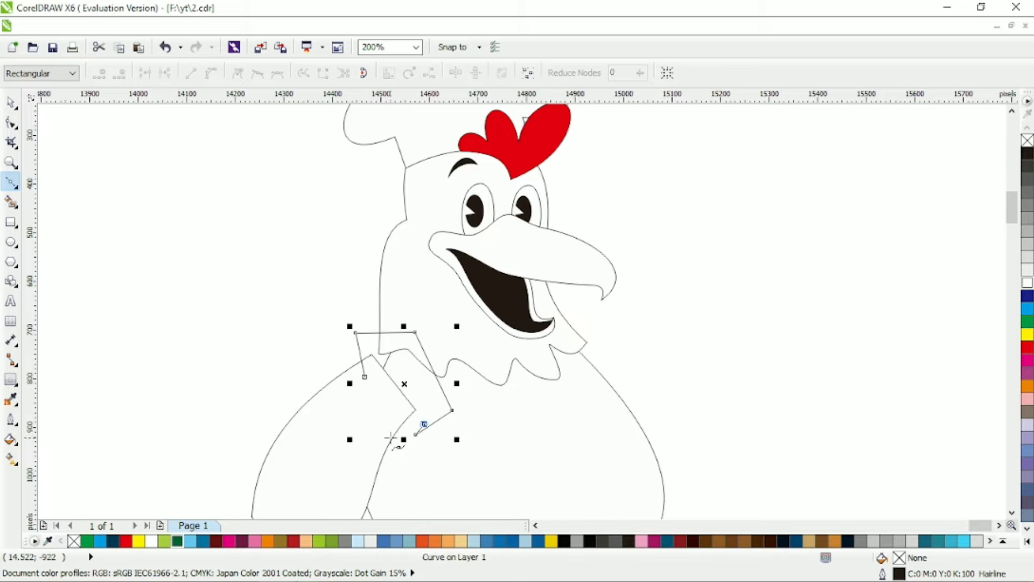
{"action": "left_click", "coordinate": [395, 438]}
{"action": "left_click", "coordinate": [366, 379]}
- Convert the hand outline's segments to smooth curves and shape a sharp notch at its lower edge
{"action": "key", "text": "F10"}
{"action": "key", "text": "ctrl+a"}
{"action": "left_click", "coordinate": [210, 74]}
{"action": "left_click", "coordinate": [257, 74]}
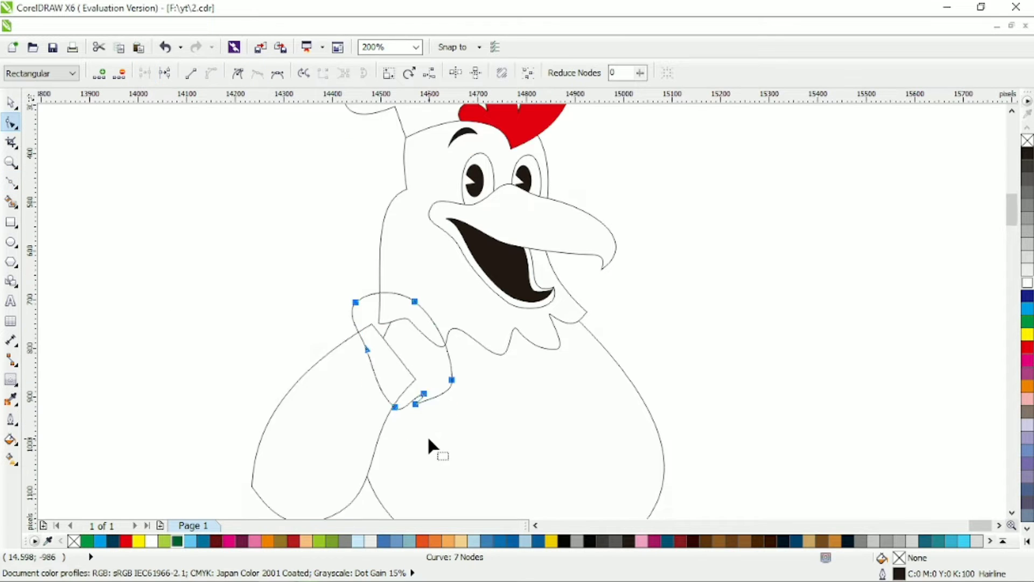
{"action": "scroll", "coordinate": [427, 435], "scroll_direction": "up", "scroll_amount": 1}
{"action": "left_click", "coordinate": [403, 363]}
{"action": "mouse_move", "coordinate": [423, 357]}
{"action": "left_mouse_down"}
{"action": "mouse_move", "coordinate": [410, 375]}
{"action": "mouse_move", "coordinate": [423, 341]}
{"action": "mouse_move", "coordinate": [402, 363]}
{"action": "mouse_move", "coordinate": [422, 369]}
{"action": "left_mouse_up"}
{"action": "left_click", "coordinate": [238, 74]}
{"action": "left_click", "coordinate": [475, 313]}
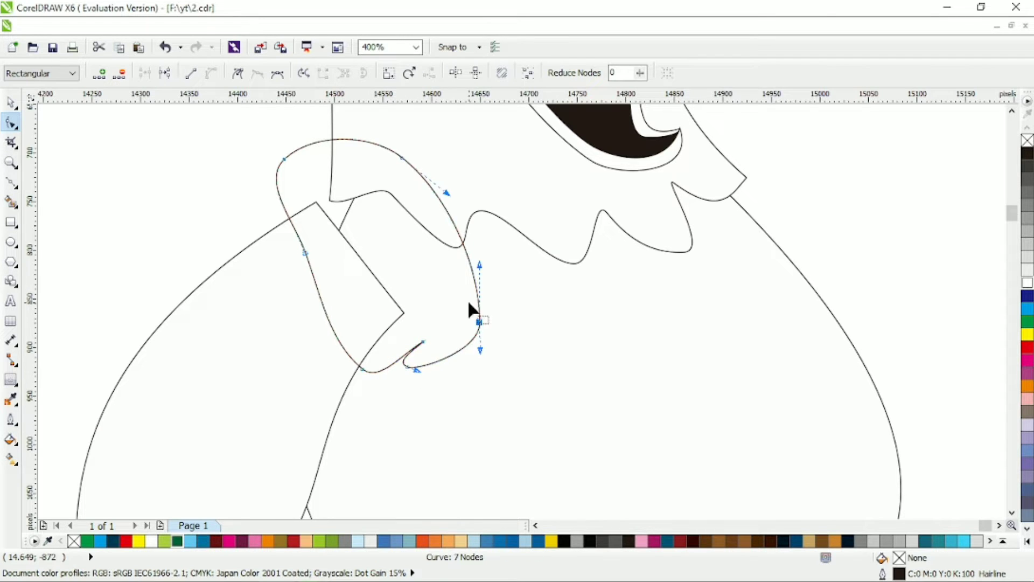
- Refine the hand's rear and top curves and add a node on the front side to form a knuckle notch
{"action": "scroll", "coordinate": [468, 300], "scroll_direction": "up", "scroll_amount": 3}
{"action": "left_click_drag", "start_coordinate": [302, 226], "coordinate": [302, 235]}
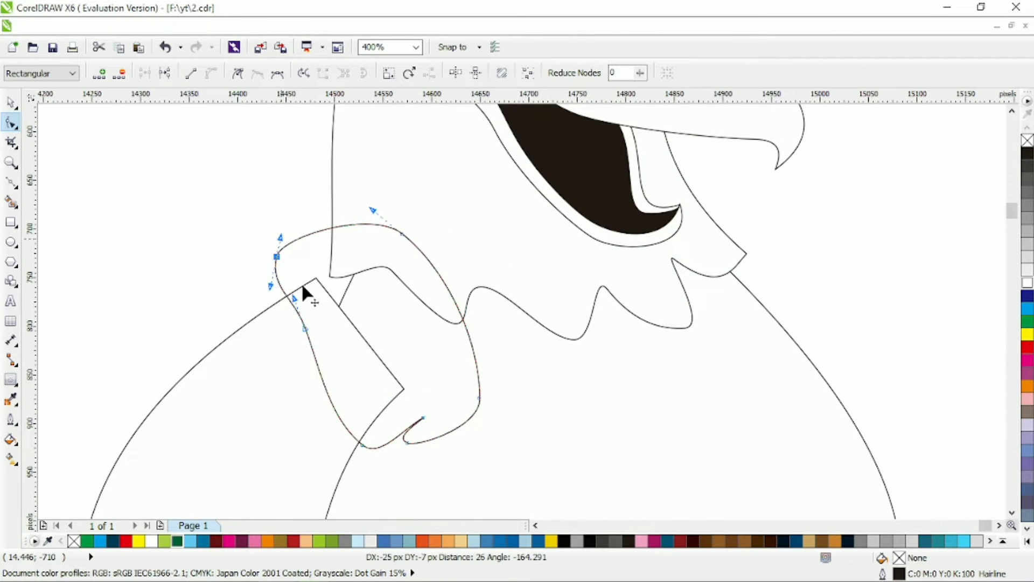
{"action": "left_click", "coordinate": [300, 335]}
{"action": "left_click", "coordinate": [334, 399]}
{"action": "left_click_drag", "start_coordinate": [335, 394], "coordinate": [305, 354]}
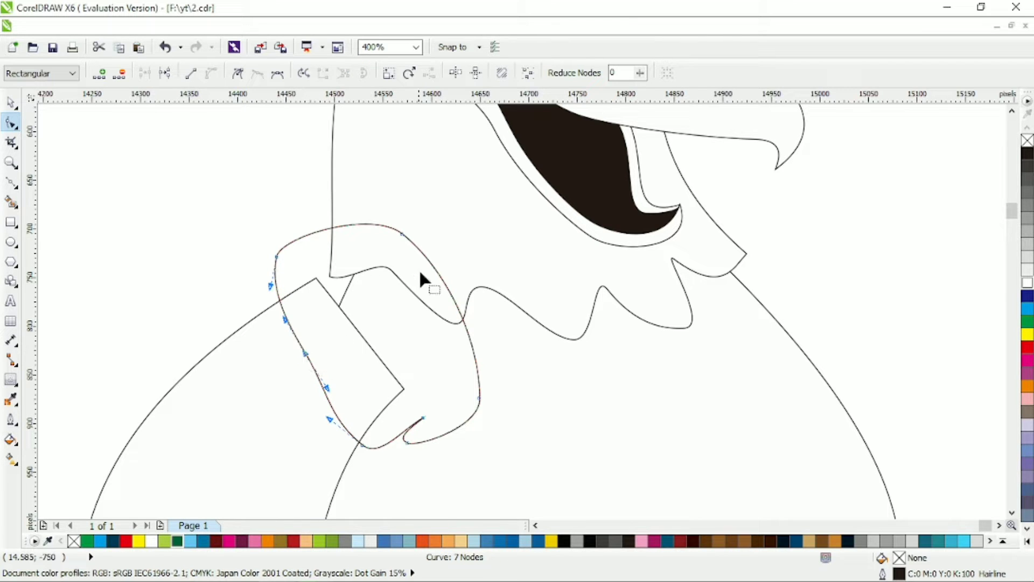
{"action": "left_click", "coordinate": [407, 235]}
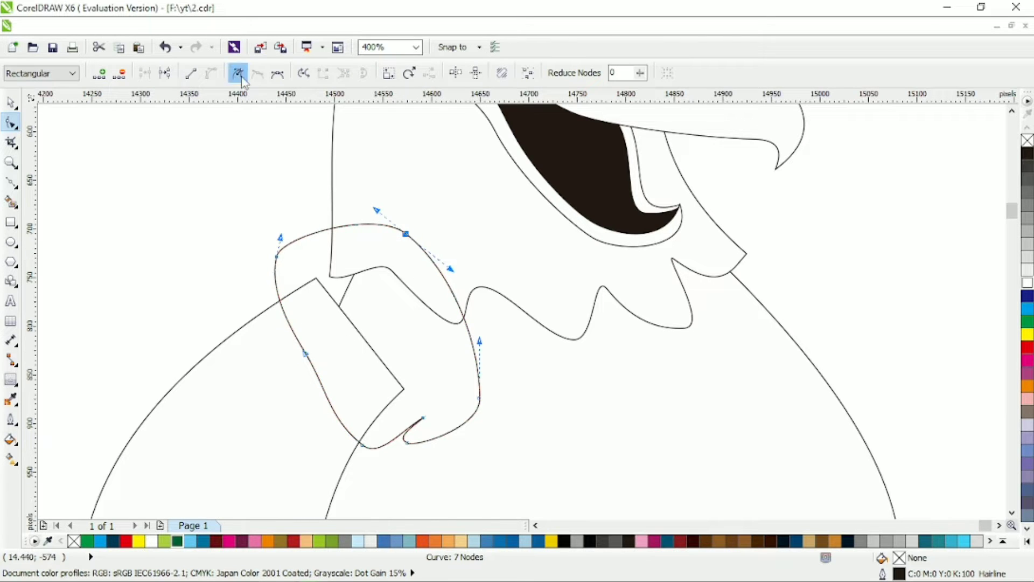
{"action": "left_click_drag", "start_coordinate": [376, 210], "coordinate": [397, 190]}
{"action": "double_click", "coordinate": [432, 277]}
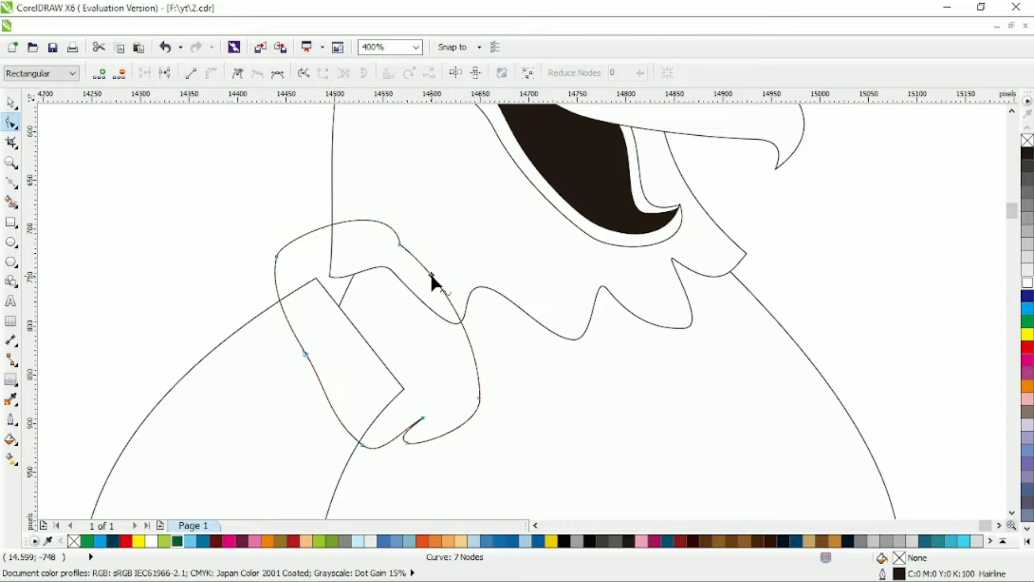
{"action": "left_click_drag", "start_coordinate": [459, 313], "coordinate": [444, 328]}
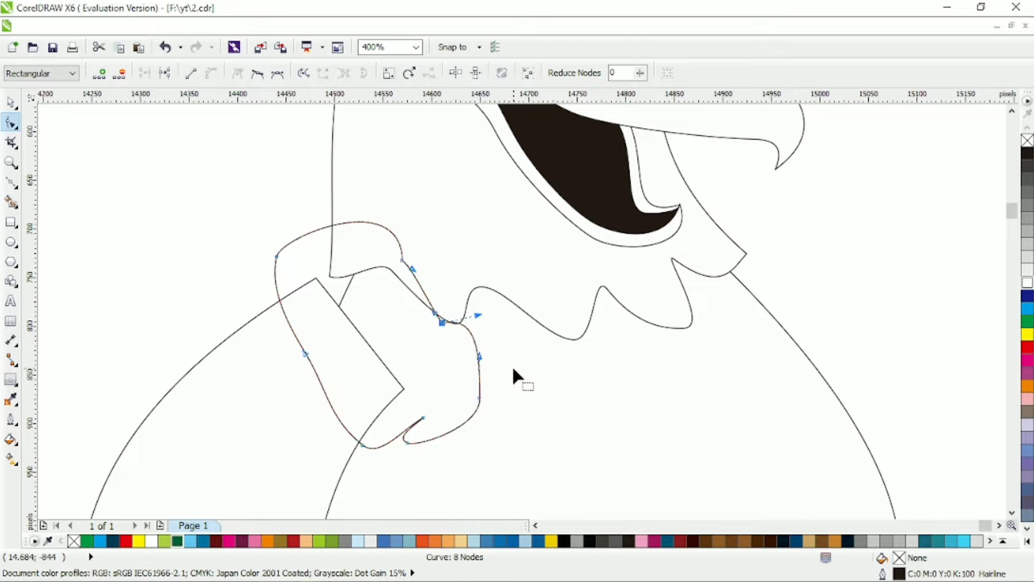
{"action": "left_click_drag", "start_coordinate": [513, 370], "coordinate": [409, 420]}
- Scale the hand to 215 by 216 px over the wing's end and fill it white
{"action": "key", "text": "space"}
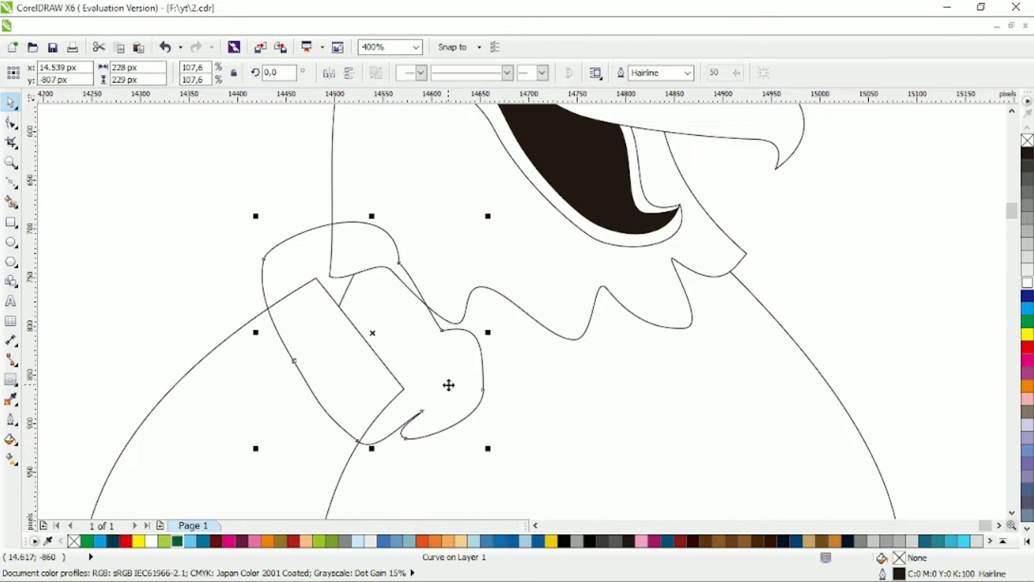
{"action": "left_click_drag", "start_coordinate": [449, 385], "coordinate": [426, 406]}
{"action": "left_click", "coordinate": [1027, 282]}
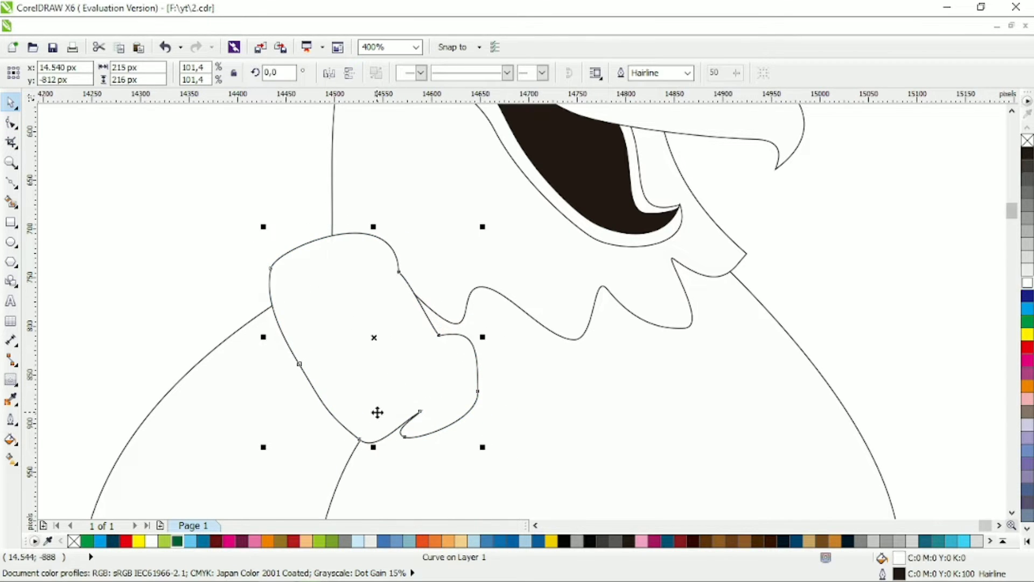
{"action": "key", "text": "Escape"}
- Draw a closed three-node Bezier outline for the raised thumb at the hand's upper rear edge
{"action": "scroll", "coordinate": [338, 358], "scroll_direction": "up", "scroll_amount": 1}
{"action": "left_click", "coordinate": [11, 183]}
{"action": "left_click", "coordinate": [271, 318]}
{"action": "left_click", "coordinate": [275, 178]}
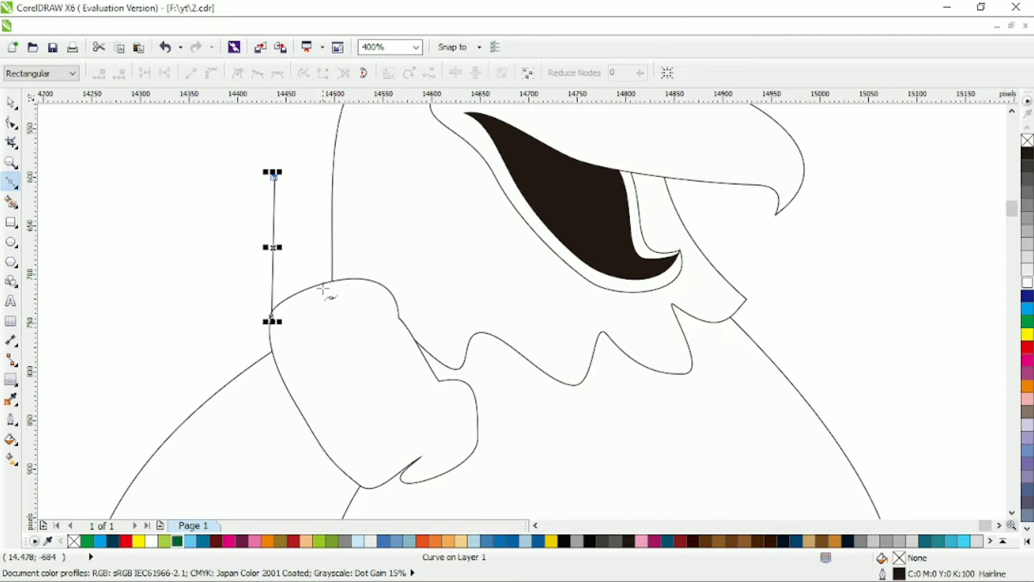
{"action": "left_click", "coordinate": [333, 304]}
{"action": "left_click", "coordinate": [271, 318]}
- Bend the thumb outline into a rounded, tapered tip, fill it white and place it behind the hand
{"action": "key", "text": "F10"}
{"action": "left_click_drag", "start_coordinate": [238, 293], "coordinate": [284, 134]}
{"action": "left_click_drag", "start_coordinate": [285, 240], "coordinate": [301, 215]}
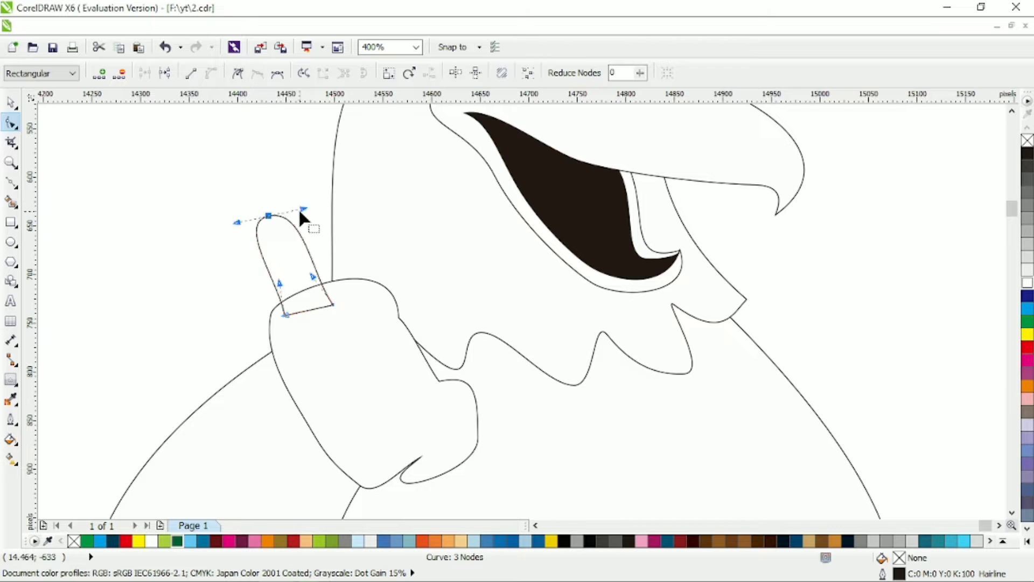
{"action": "left_click_drag", "start_coordinate": [307, 259], "coordinate": [328, 225]}
{"action": "left_click_drag", "start_coordinate": [333, 305], "coordinate": [346, 321]}
{"action": "key", "text": "space"}
{"action": "left_click", "coordinate": [331, 303]}
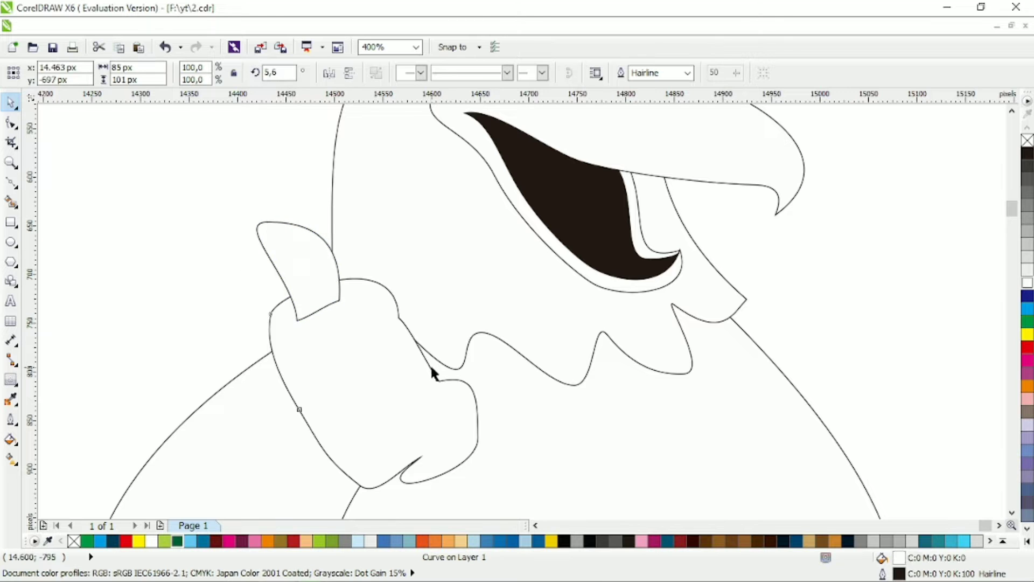
{"action": "left_click", "coordinate": [259, 277]}
{"action": "scroll", "coordinate": [485, 302], "scroll_direction": "down", "scroll_amount": 2}
{"action": "scroll", "coordinate": [405, 277], "scroll_direction": "up", "scroll_amount": 2}
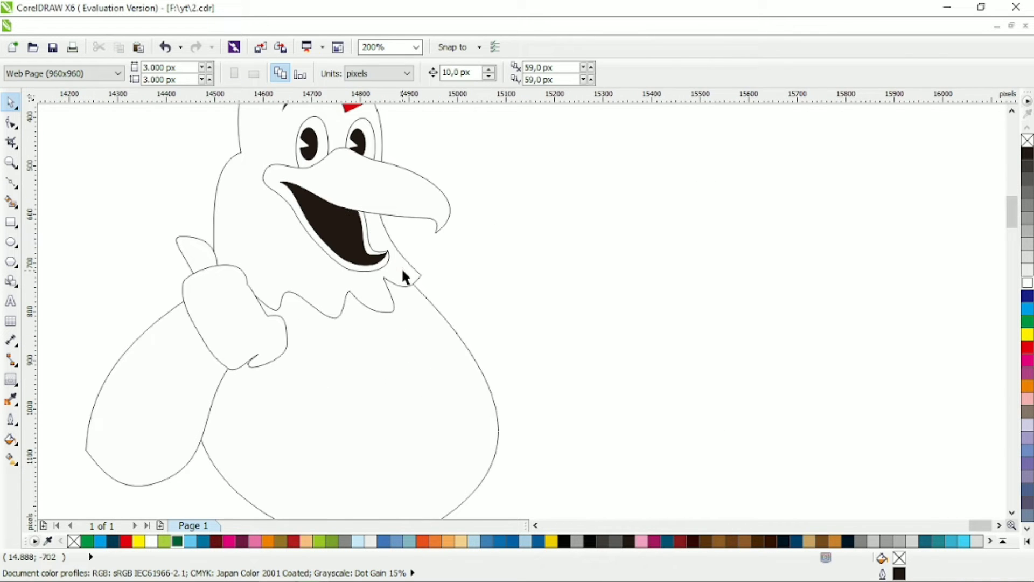
- Add nodes along the folded wing's lower end and pull them into two pointed feather tips
{"action": "left_click", "coordinate": [409, 332]}
{"action": "scroll", "coordinate": [608, 265], "scroll_direction": "down", "scroll_amount": 2}
{"action": "key", "text": "Escape"}
{"action": "key", "text": "F10"}
{"action": "left_click", "coordinate": [141, 394]}
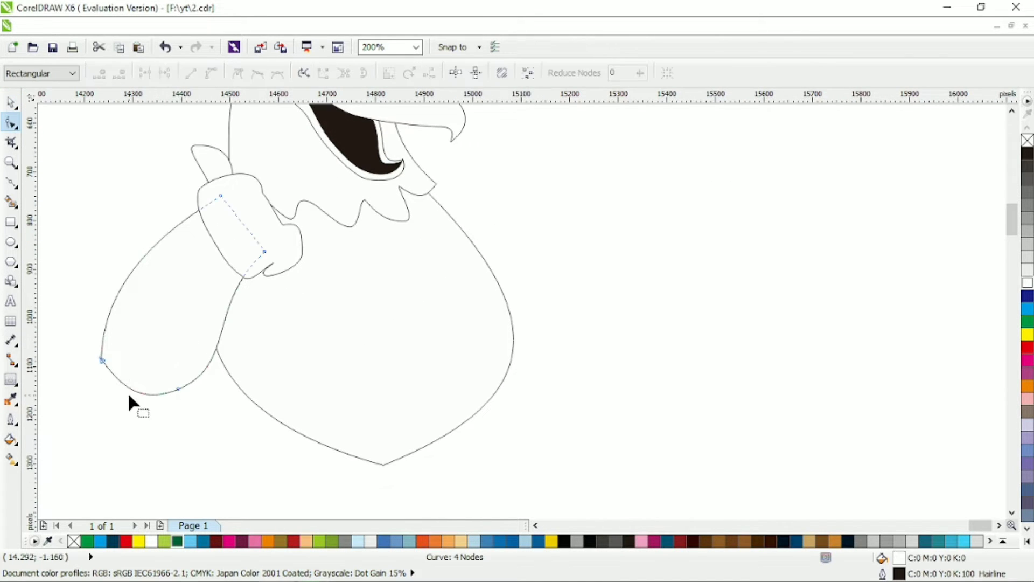
{"action": "left_click_drag", "start_coordinate": [143, 399], "coordinate": [168, 389]}
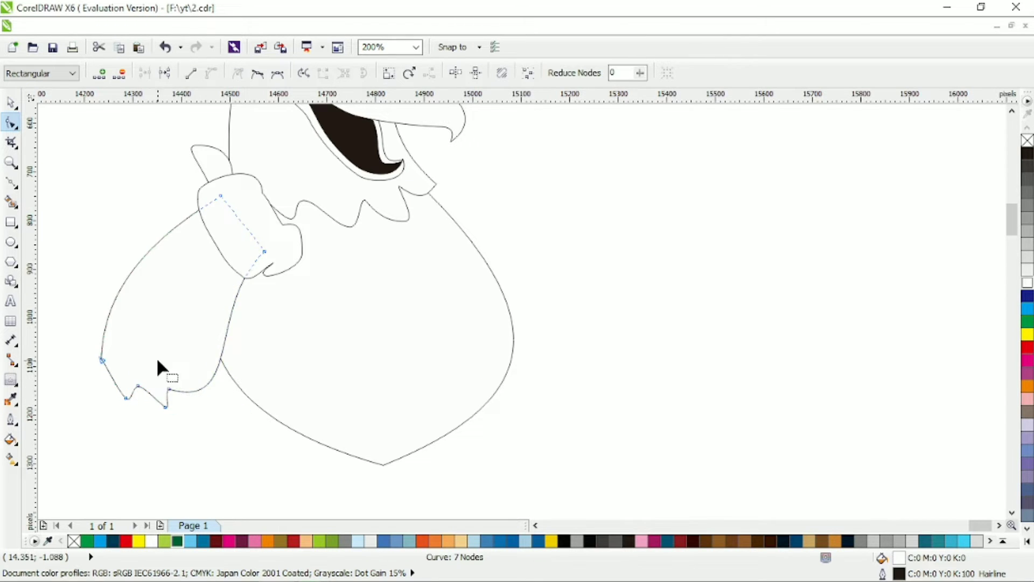
- Curve the wing's two feather tips and shape a third tip toward the body
{"action": "scroll", "coordinate": [167, 426], "scroll_direction": "up", "scroll_amount": 1}
{"action": "left_click", "coordinate": [99, 365]}
{"action": "left_click_drag", "start_coordinate": [69, 353], "coordinate": [60, 356]}
{"action": "left_click", "coordinate": [210, 359]}
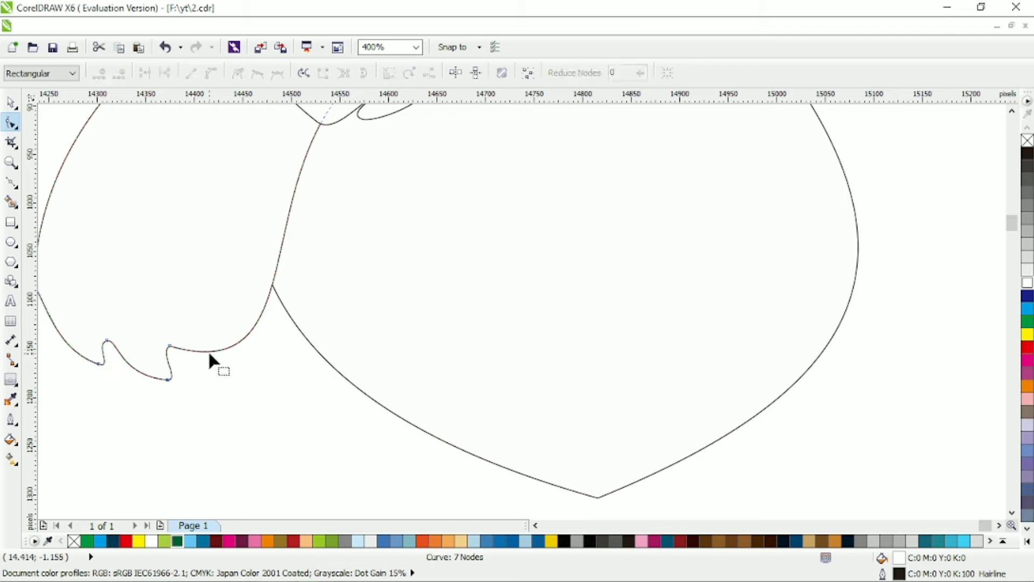
{"action": "left_click", "coordinate": [208, 351]}
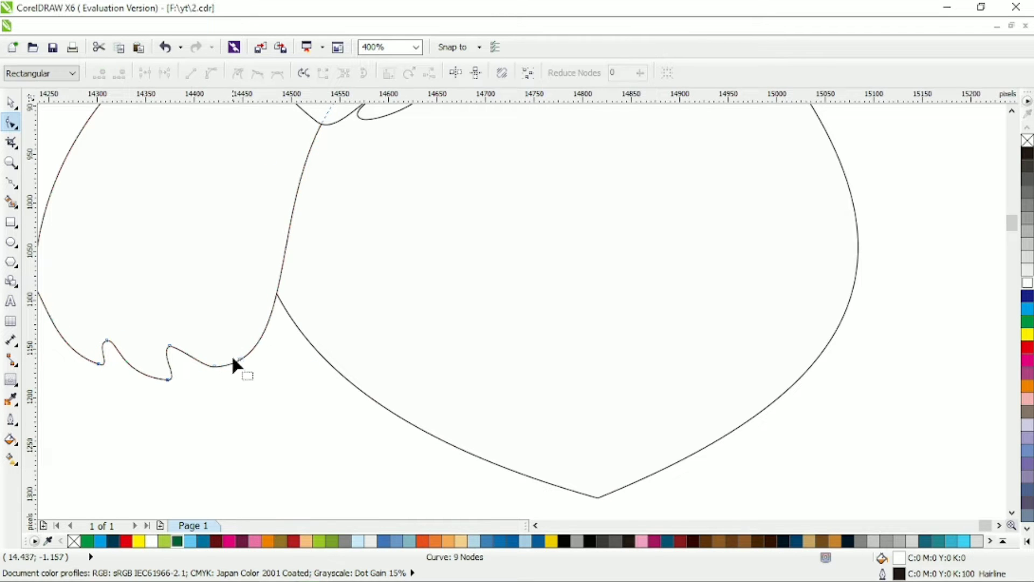
{"action": "left_click_drag", "start_coordinate": [231, 354], "coordinate": [191, 377]}
{"action": "scroll", "coordinate": [312, 350], "scroll_direction": "down", "scroll_amount": 1}
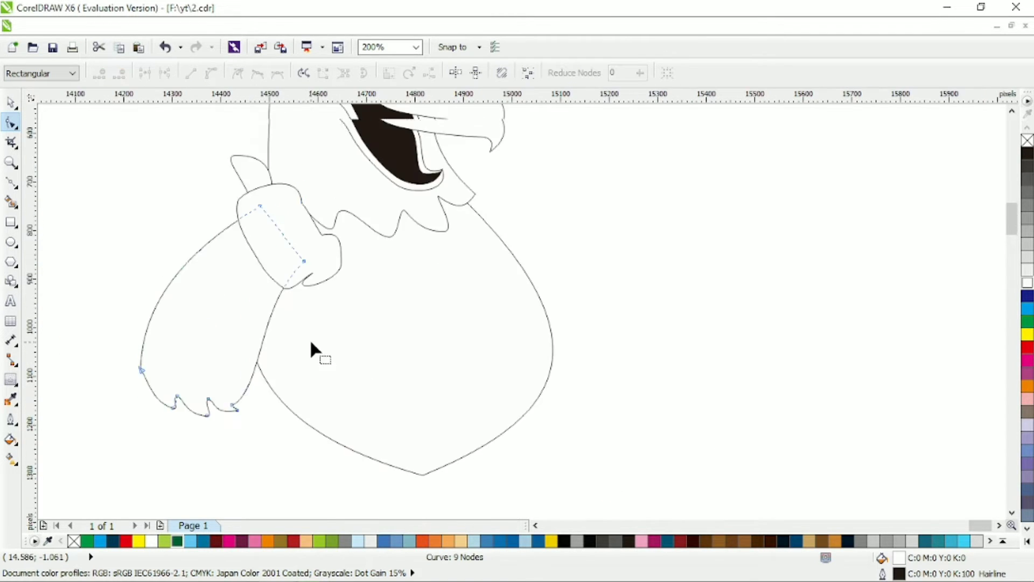
{"action": "scroll", "coordinate": [92, 157], "scroll_direction": "up", "scroll_amount": 1}
{"action": "scroll", "coordinate": [220, 246], "scroll_direction": "down", "scroll_amount": 1}
{"action": "key", "text": "space"}
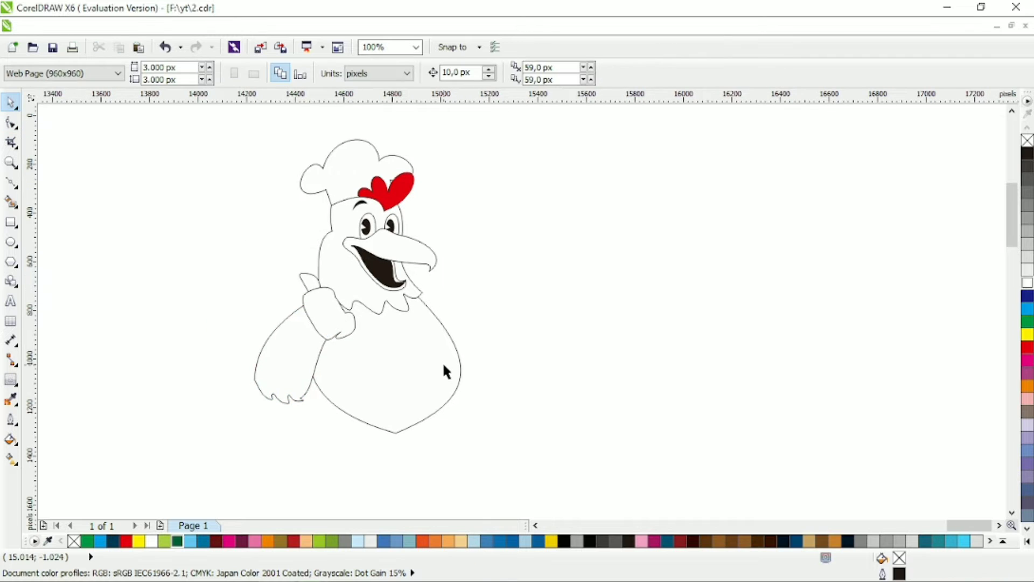
- Draw a closed seven-node Bezier outline for the outstretched wing, from the front of the neck out beyond the body
{"action": "left_click", "coordinate": [11, 182]}
{"action": "left_click", "coordinate": [464, 340]}
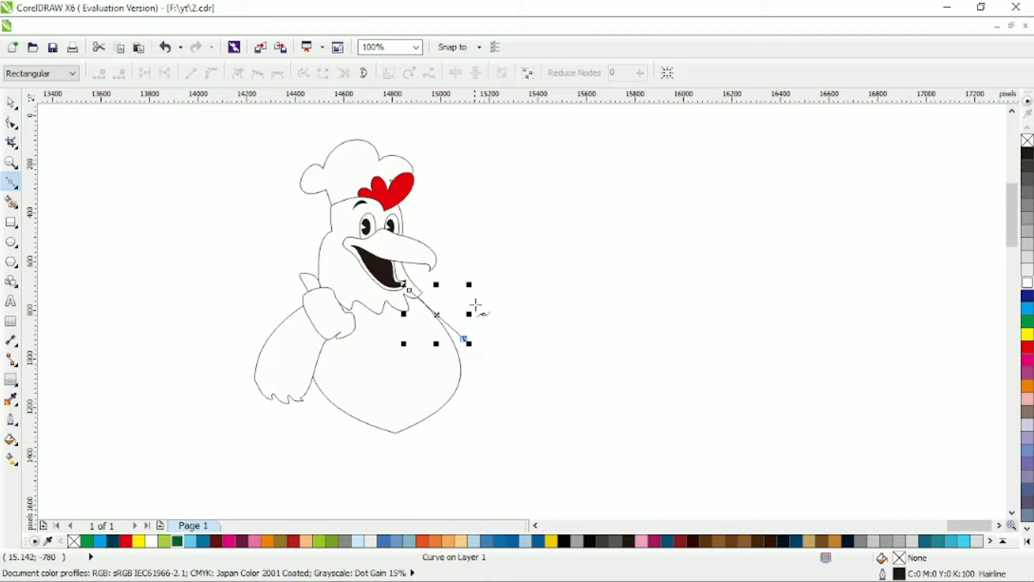
{"action": "left_click", "coordinate": [463, 304]}
{"action": "left_click", "coordinate": [483, 311]}
{"action": "left_click", "coordinate": [557, 300]}
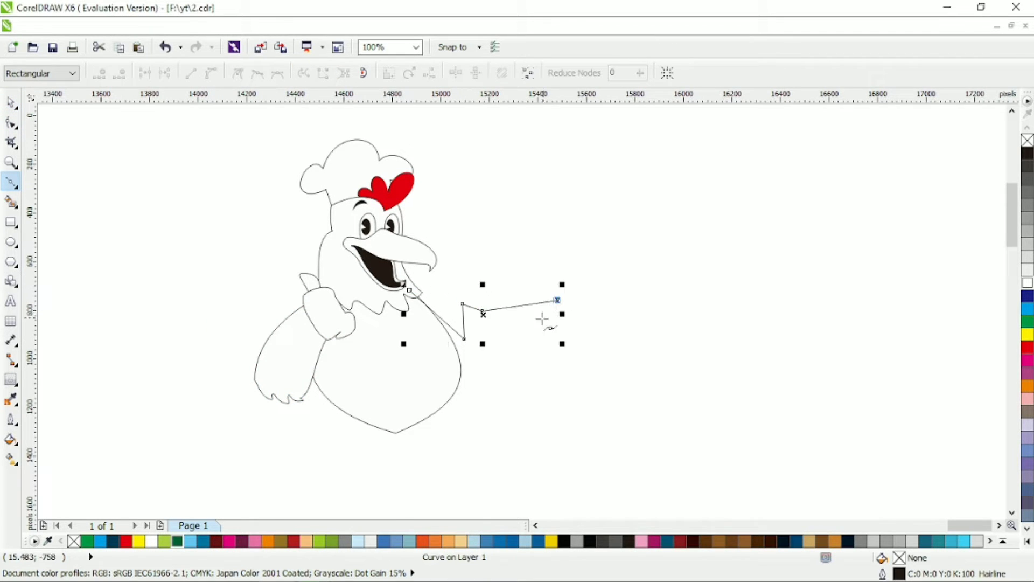
{"action": "left_click", "coordinate": [508, 344]}
{"action": "left_click", "coordinate": [435, 380]}
{"action": "left_click", "coordinate": [410, 289]}
- Curve the outstretched wing's segments, shaping its thumb feather and long tip, and place it behind the body
{"action": "key", "text": "F10"}
{"action": "scroll", "coordinate": [465, 375], "scroll_direction": "up", "scroll_amount": 1}
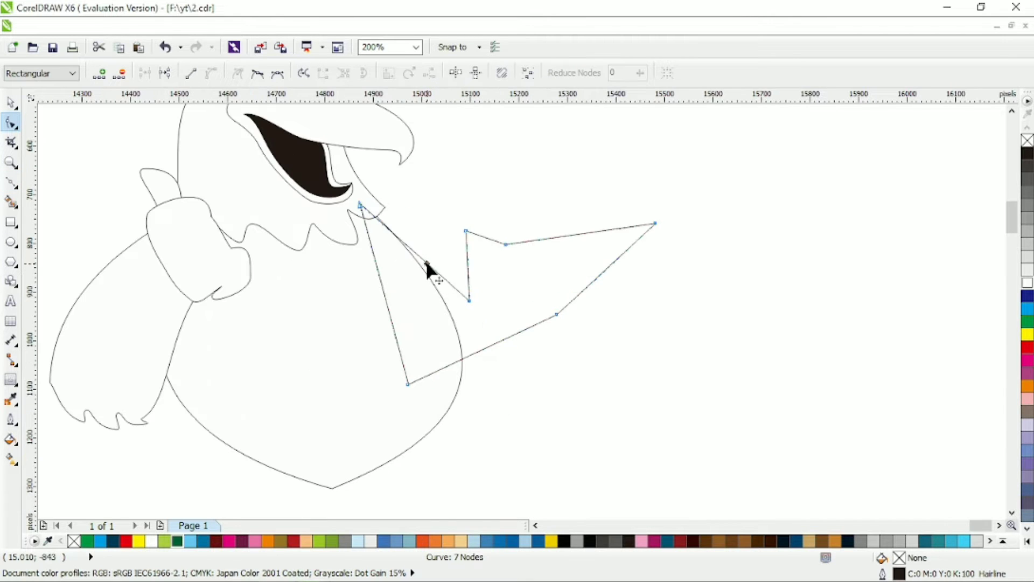
{"action": "left_click_drag", "start_coordinate": [468, 264], "coordinate": [482, 271]}
{"action": "left_click_drag", "start_coordinate": [558, 237], "coordinate": [560, 232]}
{"action": "left_click_drag", "start_coordinate": [591, 269], "coordinate": [580, 249]}
{"action": "left_click", "coordinate": [607, 232]}
{"action": "left_click_drag", "start_coordinate": [537, 324], "coordinate": [504, 362]}
{"action": "key", "text": "F3"}
{"action": "key", "text": "space"}
{"action": "left_click", "coordinate": [704, 340]}
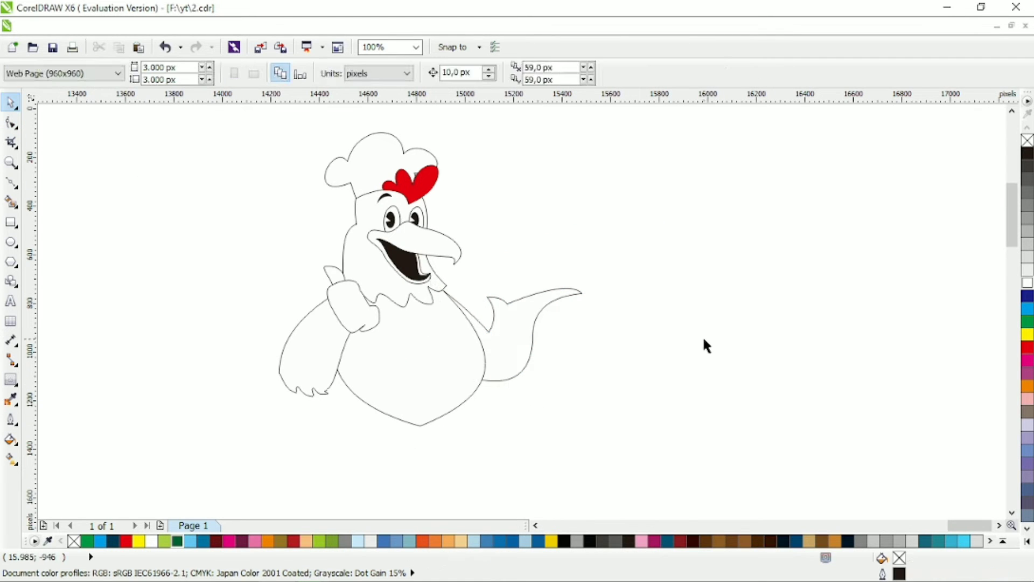
- Add a one-step black outside contour to the chef's hat
{"action": "left_click", "coordinate": [381, 178]}
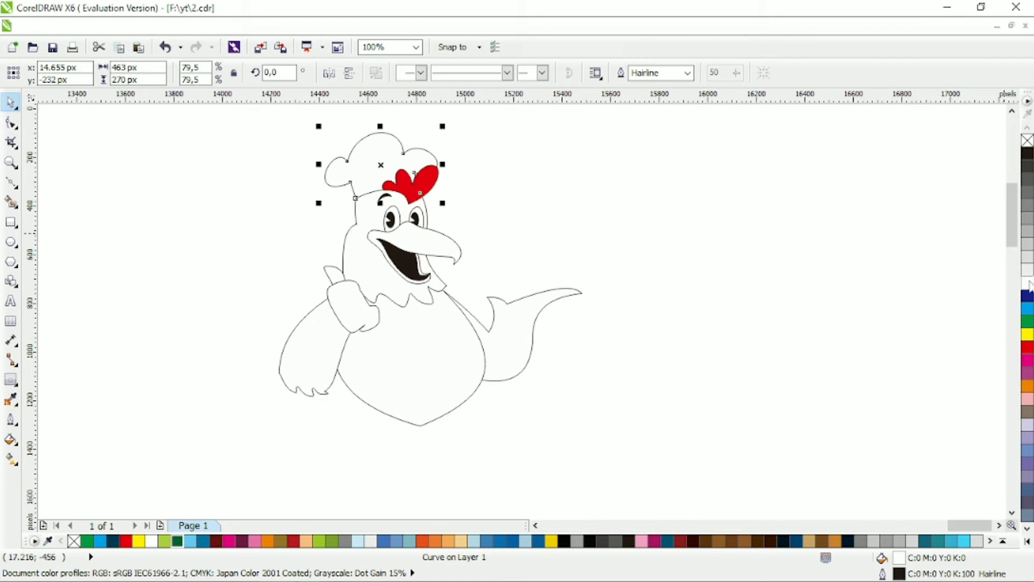
{"action": "left_click", "coordinate": [11, 380]}
{"action": "left_click", "coordinate": [348, 72]}
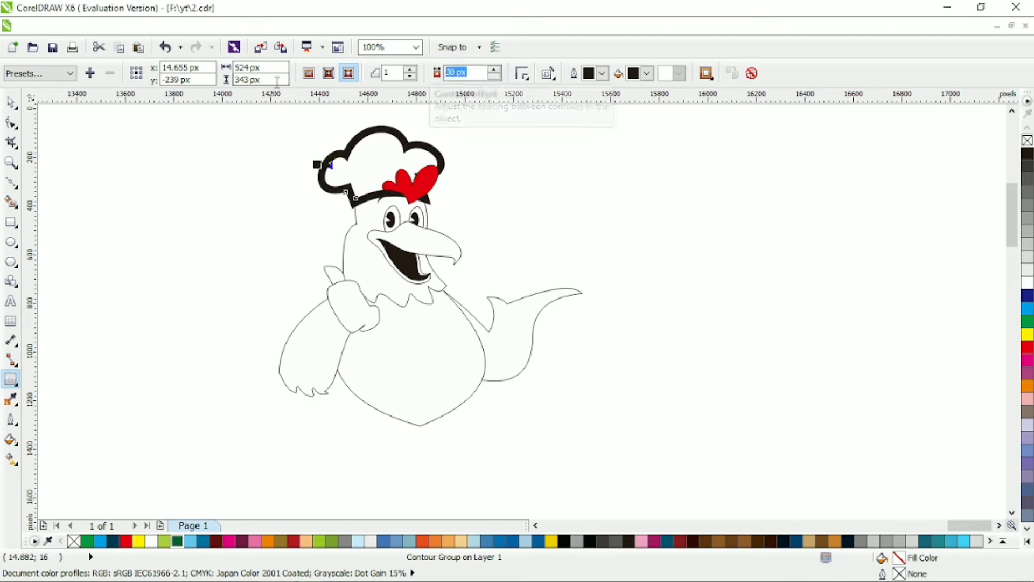
{"action": "left_click", "coordinate": [11, 102]}
{"action": "left_click", "coordinate": [124, 137]}
- Add nodes around the inner corner beside the hat's rear puff and pull it inward into a tapered crease
{"action": "scroll", "coordinate": [364, 119], "scroll_direction": "up", "scroll_amount": 2}
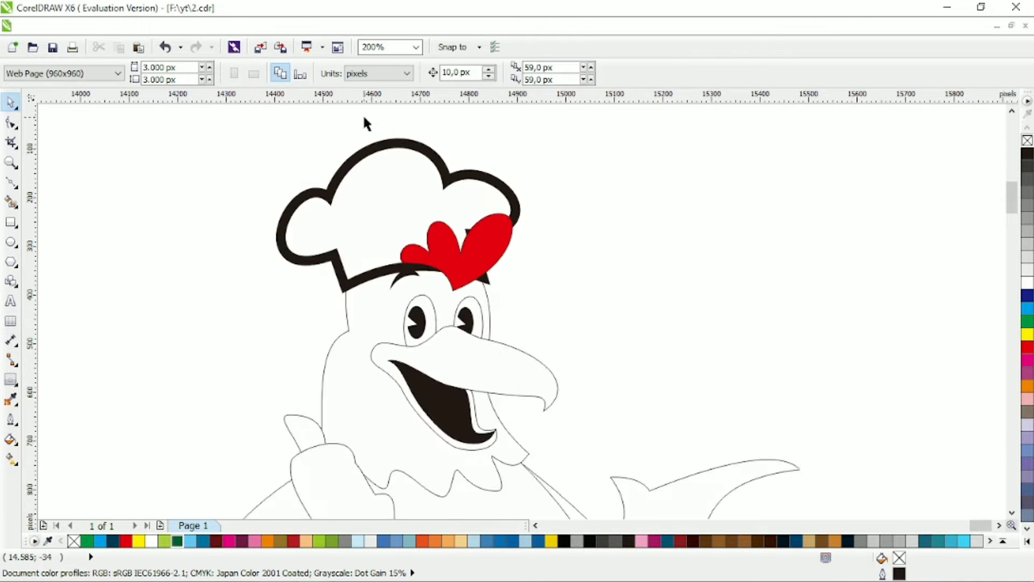
{"action": "scroll", "coordinate": [364, 119], "scroll_direction": "up", "scroll_amount": 1}
{"action": "left_click", "coordinate": [364, 160]}
{"action": "left_click", "coordinate": [322, 198]}
{"action": "left_click", "coordinate": [11, 123]}
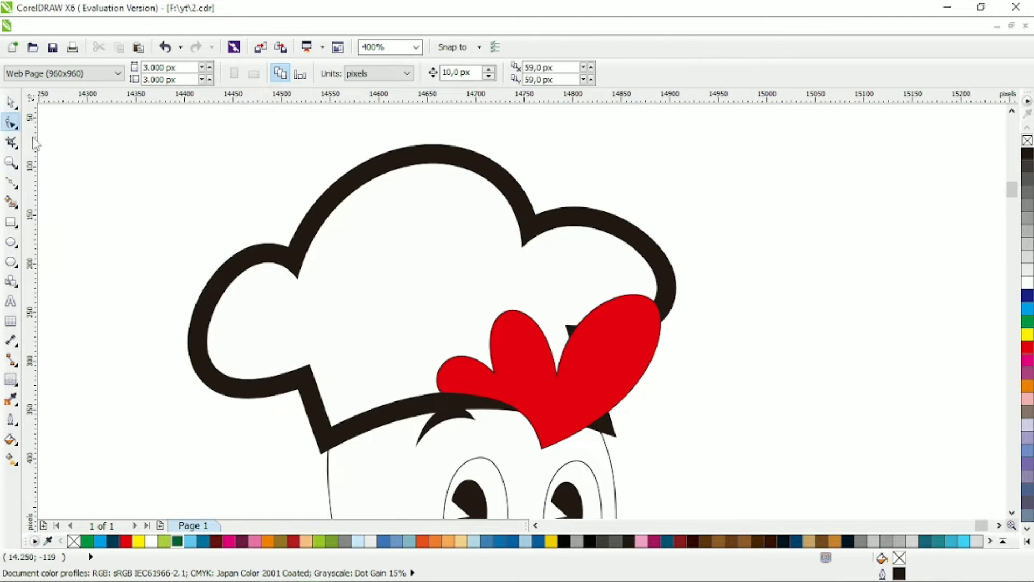
{"action": "left_click", "coordinate": [293, 183]}
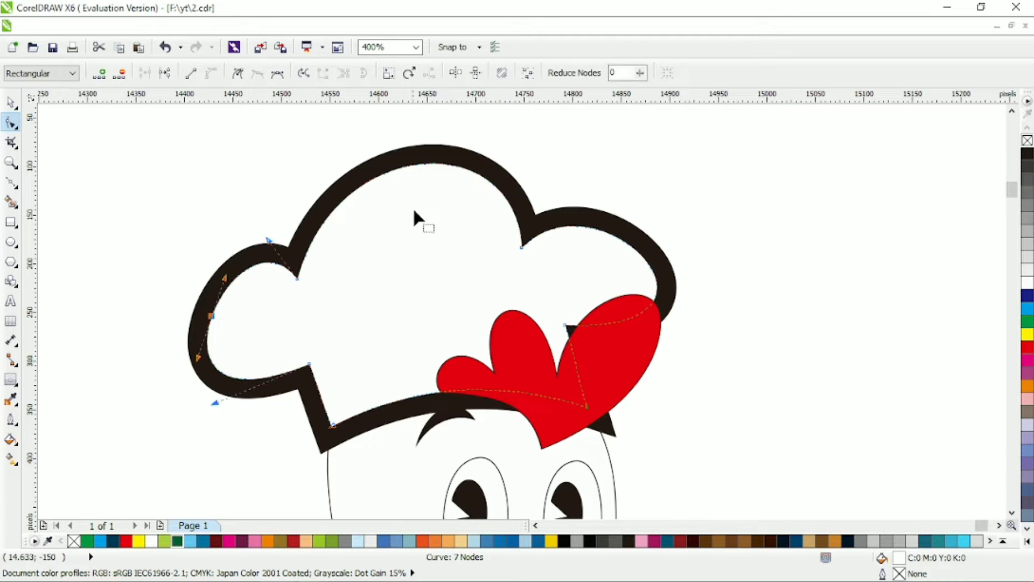
{"action": "left_click", "coordinate": [439, 164]}
{"action": "scroll", "coordinate": [276, 265], "scroll_direction": "up", "scroll_amount": 1}
{"action": "left_click", "coordinate": [290, 280]}
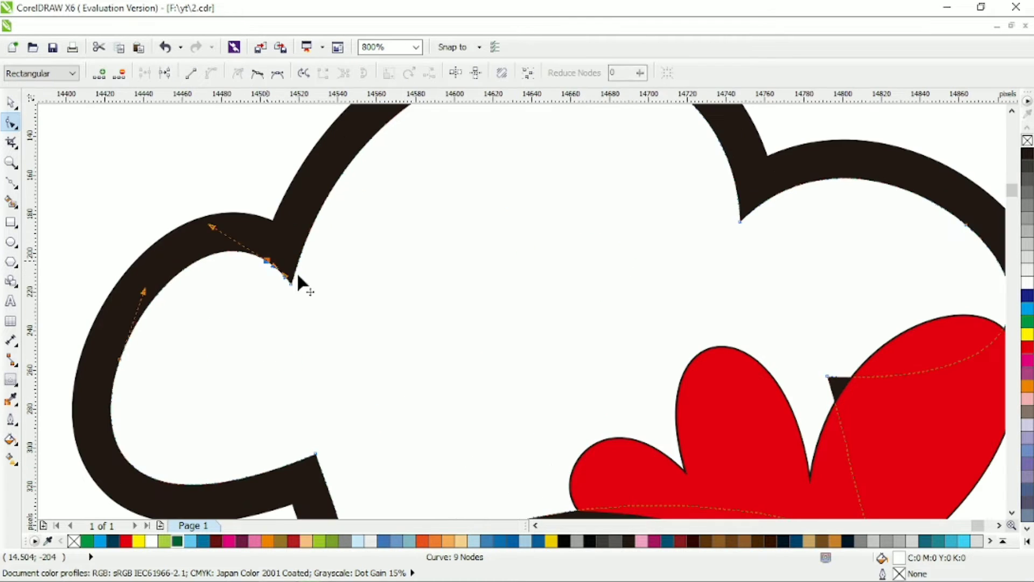
{"action": "left_click_drag", "start_coordinate": [291, 282], "coordinate": [293, 312]}
{"action": "scroll", "coordinate": [335, 248], "scroll_direction": "down", "scroll_amount": 1}
{"action": "scroll", "coordinate": [335, 248], "scroll_direction": "up", "scroll_amount": 1}
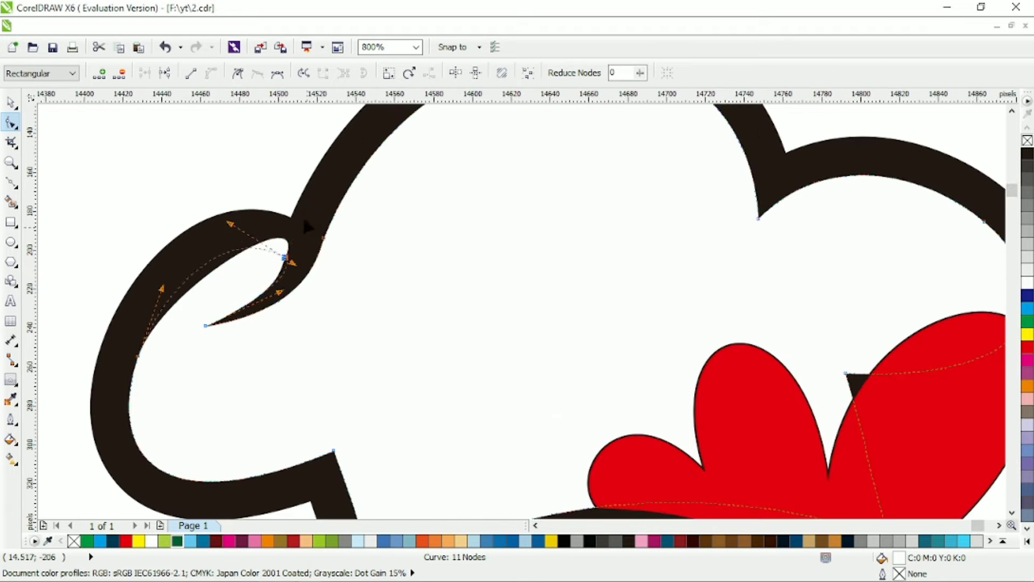
{"action": "left_click", "coordinate": [260, 127]}
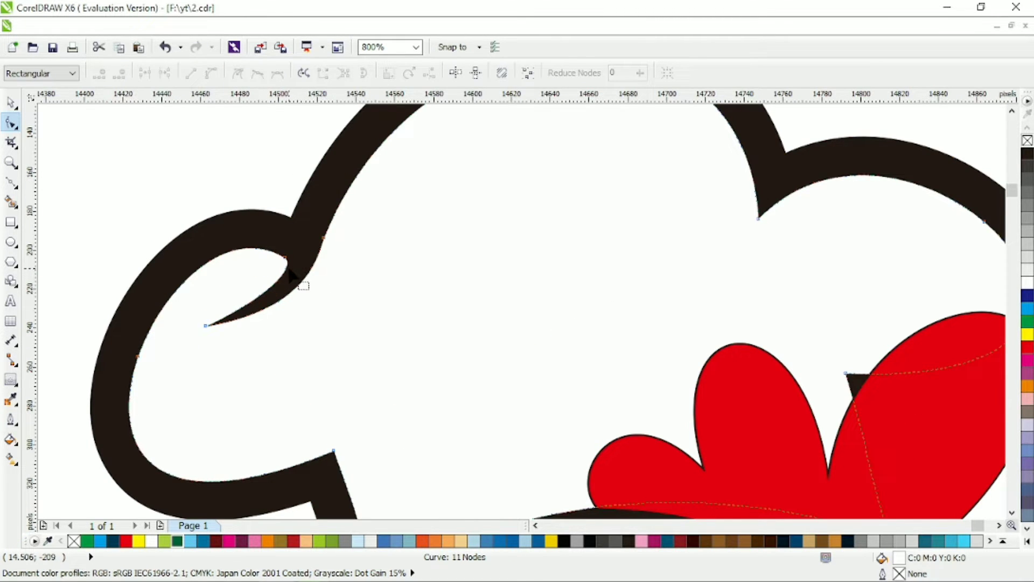
- Add nodes around the inner corner between the hat's crown and front puff and pull it down into a tapered crease
{"action": "left_click", "coordinate": [288, 270]}
{"action": "left_click_drag", "start_coordinate": [206, 327], "coordinate": [296, 328]}
{"action": "scroll", "coordinate": [302, 310], "scroll_direction": "down", "scroll_amount": 1}
{"action": "scroll", "coordinate": [554, 276], "scroll_direction": "up", "scroll_amount": 1}
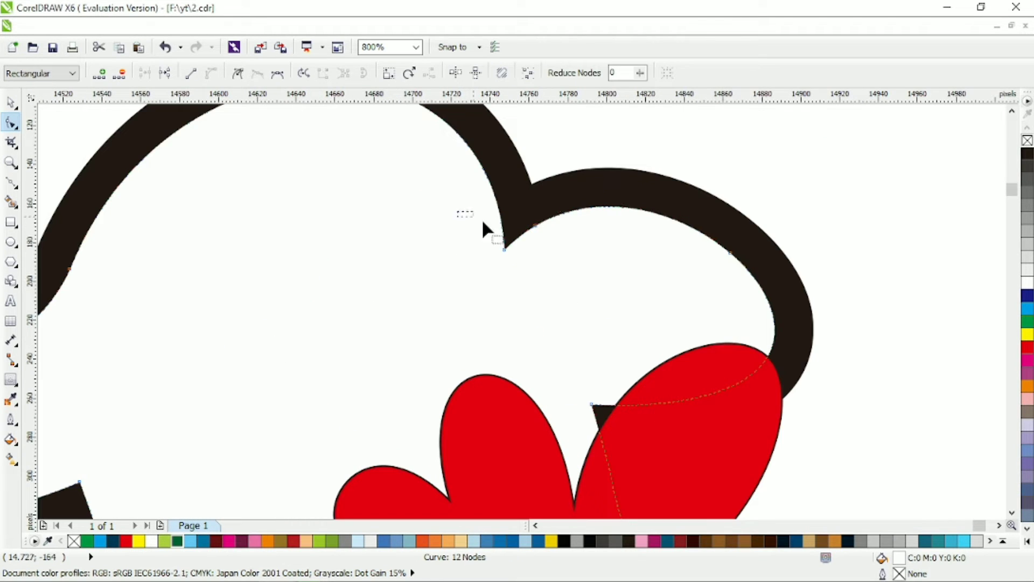
{"action": "left_click", "coordinate": [238, 73]}
{"action": "left_click_drag", "start_coordinate": [487, 169], "coordinate": [508, 296]}
{"action": "scroll", "coordinate": [542, 261], "scroll_direction": "down", "scroll_amount": 1}
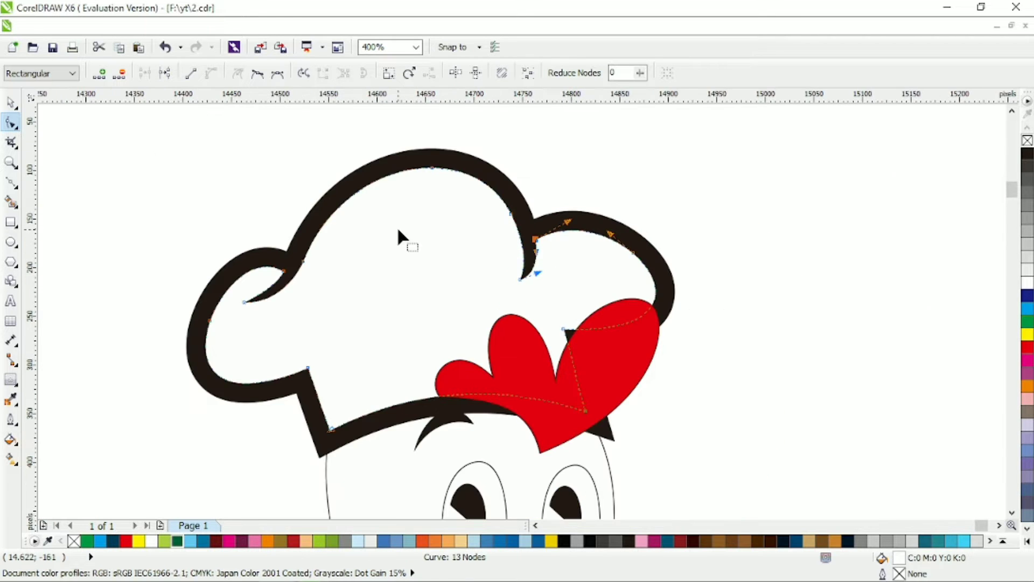
- Draw a closed two-node crescent above the rear of the hatband and curve both sides into a pointed, upward-sweeping fold
{"action": "scroll", "coordinate": [402, 270], "scroll_direction": "up", "scroll_amount": 1}
{"action": "key", "text": "F5"}
{"action": "left_click", "coordinate": [484, 255]}
{"action": "left_click", "coordinate": [169, 380]}
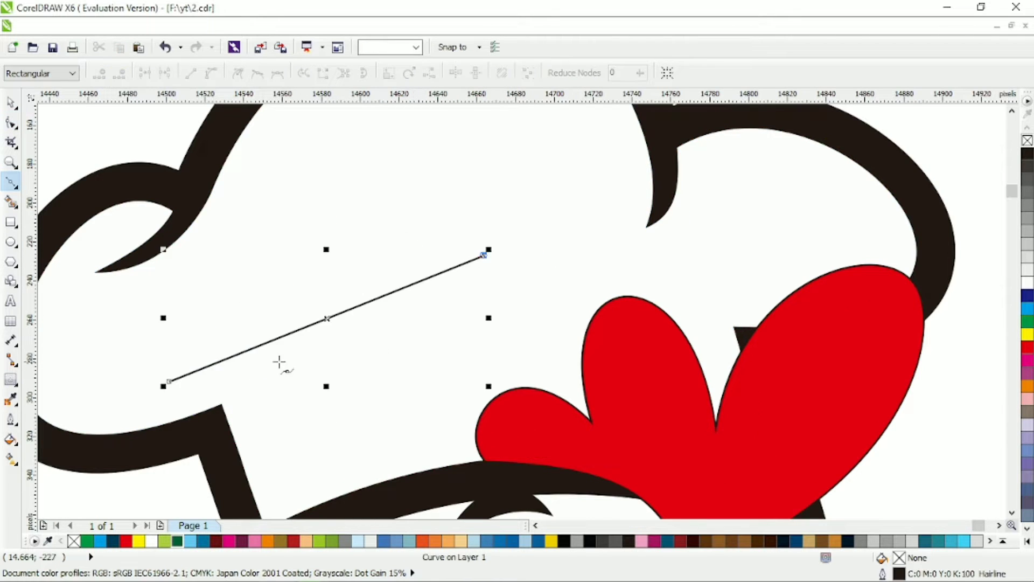
{"action": "key", "text": "F10"}
{"action": "left_click_drag", "start_coordinate": [347, 310], "coordinate": [375, 415]}
{"action": "left_click_drag", "start_coordinate": [170, 382], "coordinate": [162, 393]}
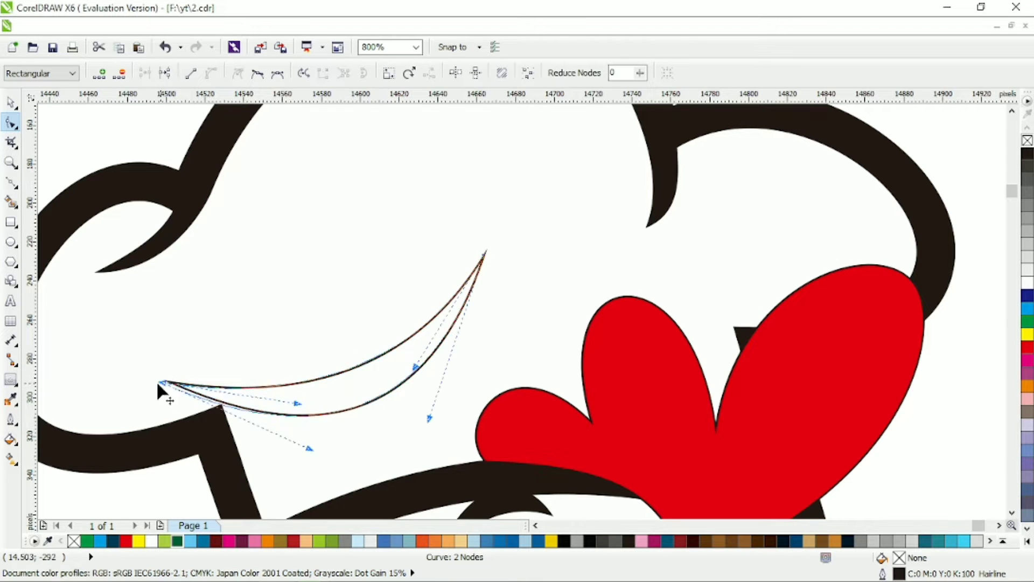
{"action": "left_click_drag", "start_coordinate": [300, 405], "coordinate": [263, 417]}
{"action": "left_click_drag", "start_coordinate": [484, 252], "coordinate": [469, 253]}
{"action": "left_click_drag", "start_coordinate": [429, 418], "coordinate": [497, 410]}
- Trim the crescent fold out of the hat's white inner shape
{"action": "key", "text": "space"}
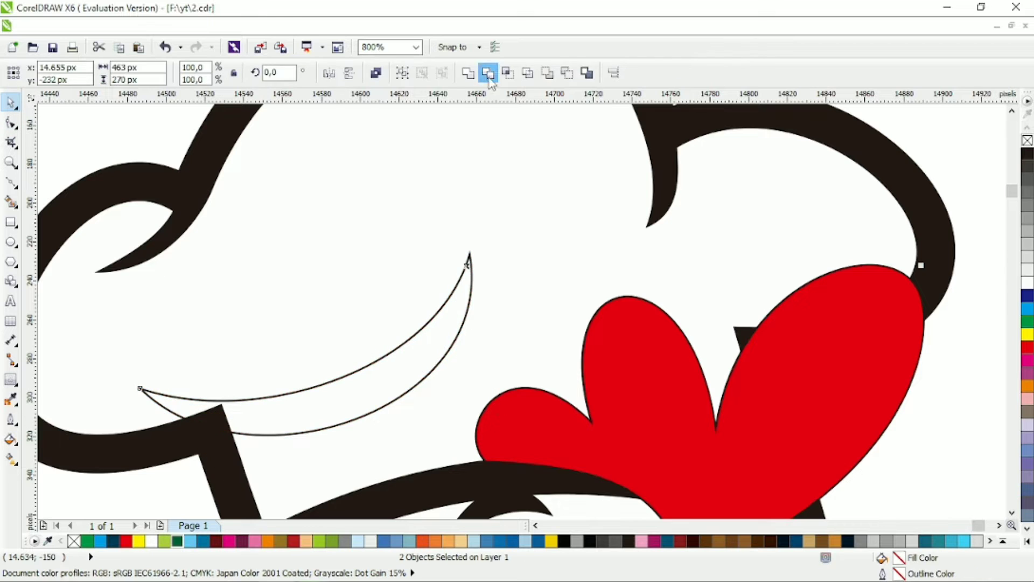
{"action": "key", "text": "Escape"}
{"action": "scroll", "coordinate": [458, 311], "scroll_direction": "down", "scroll_amount": 3}
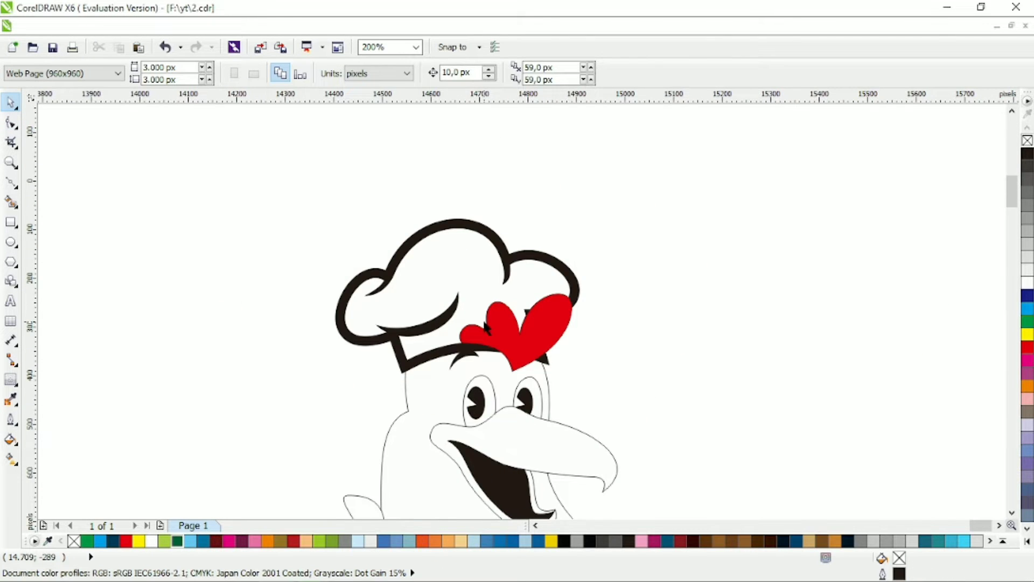
{"action": "scroll", "coordinate": [488, 326], "scroll_direction": "up", "scroll_amount": 2}
- Draw a thin tapered three-node curve from the crescent fold forward behind the comb and trim it out of the white hat shape
{"action": "key", "text": "space"}
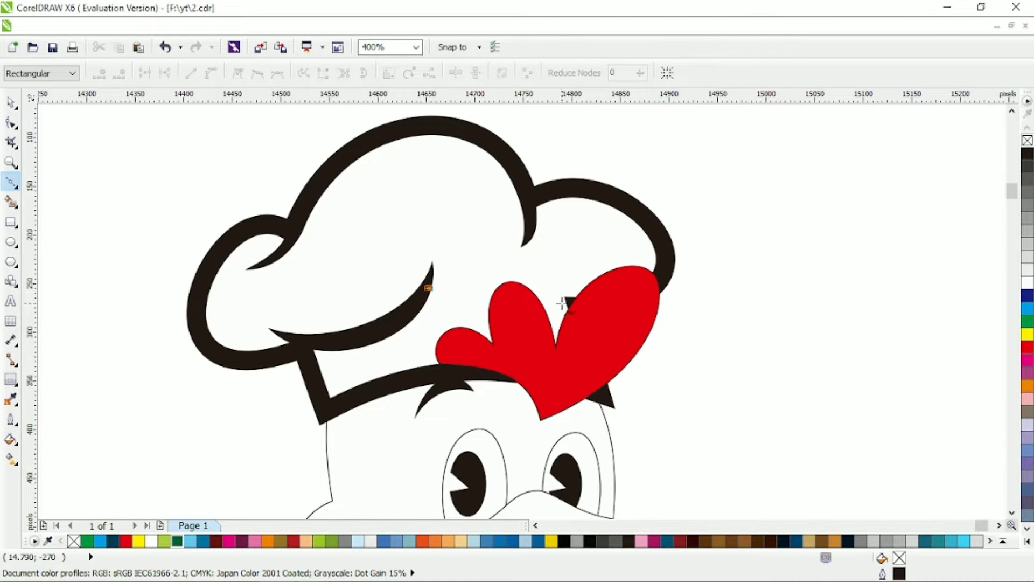
{"action": "left_click", "coordinate": [560, 301]}
{"action": "left_click", "coordinate": [413, 306]}
{"action": "left_click", "coordinate": [429, 290]}
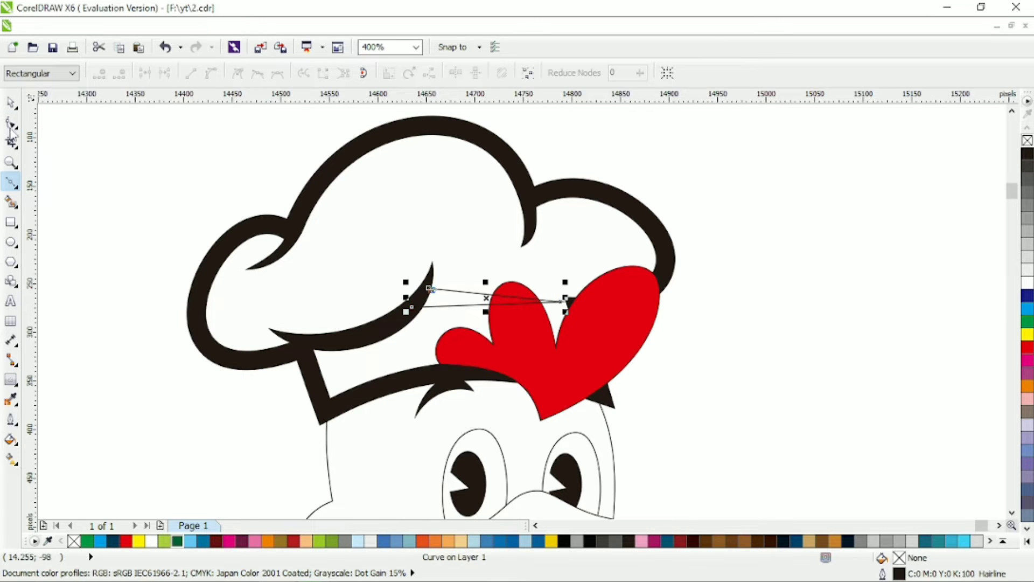
{"action": "key", "text": "F10"}
{"action": "scroll", "coordinate": [492, 303], "scroll_direction": "up", "scroll_amount": 1}
{"action": "left_click_drag", "start_coordinate": [493, 302], "coordinate": [487, 318]}
{"action": "key", "text": "space"}
{"action": "left_click", "coordinate": [489, 73]}
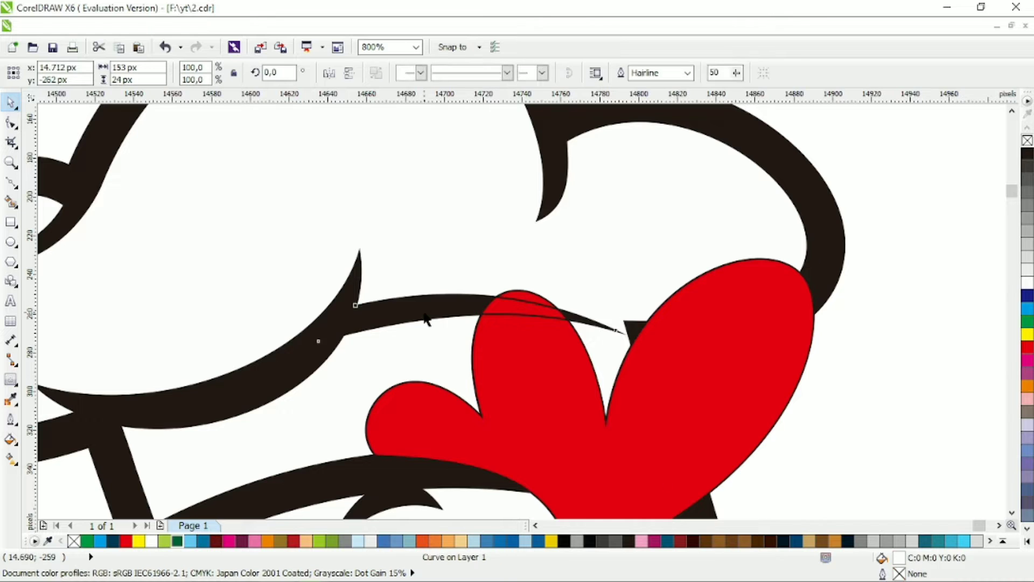
{"action": "scroll", "coordinate": [474, 303], "scroll_direction": "down", "scroll_amount": 2}
{"action": "left_click", "coordinate": [584, 333]}
- Adjust the curve at the tip of the crease beside the hat's front puff to make it slimmer
{"action": "scroll", "coordinate": [576, 338], "scroll_direction": "left", "scroll_amount": 1}
{"action": "scroll", "coordinate": [480, 304], "scroll_direction": "up", "scroll_amount": 1}
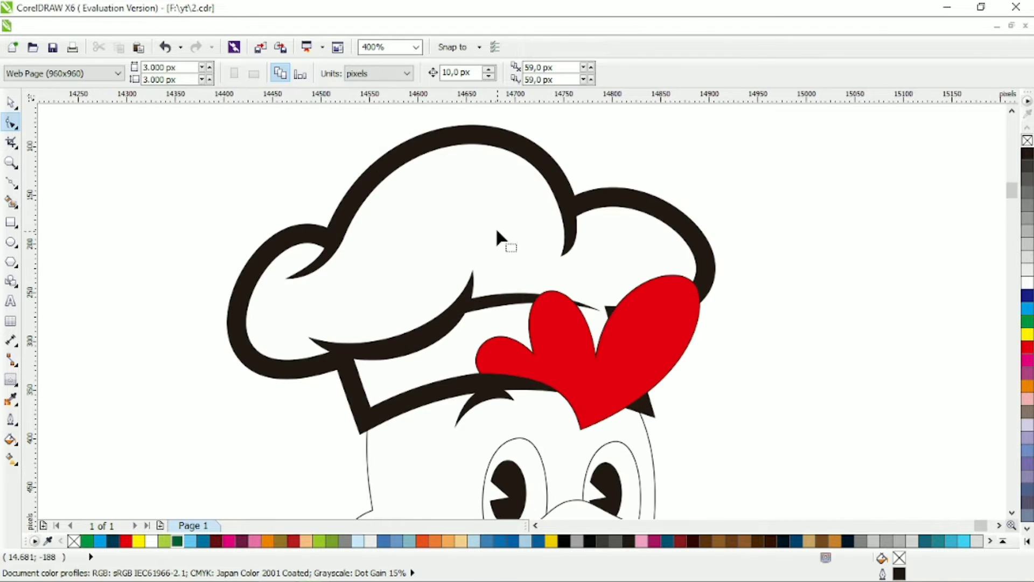
{"action": "scroll", "coordinate": [496, 228], "scroll_direction": "up", "scroll_amount": 1}
{"action": "left_click", "coordinate": [577, 275]}
{"action": "left_click_drag", "start_coordinate": [611, 258], "coordinate": [595, 261]}
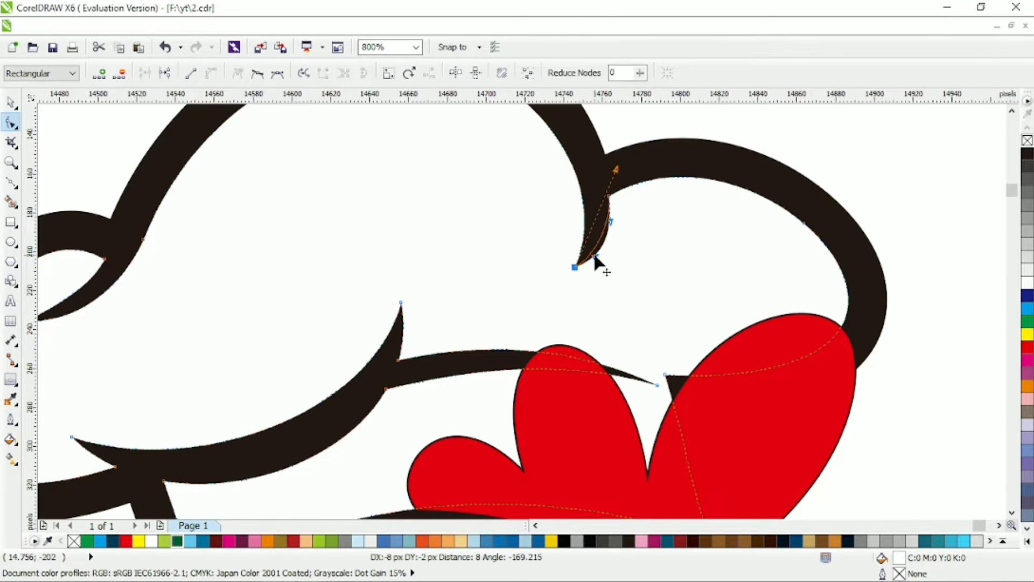
{"action": "scroll", "coordinate": [596, 261], "scroll_direction": "down", "scroll_amount": 1}
{"action": "scroll", "coordinate": [420, 261], "scroll_direction": "down", "scroll_amount": 1}
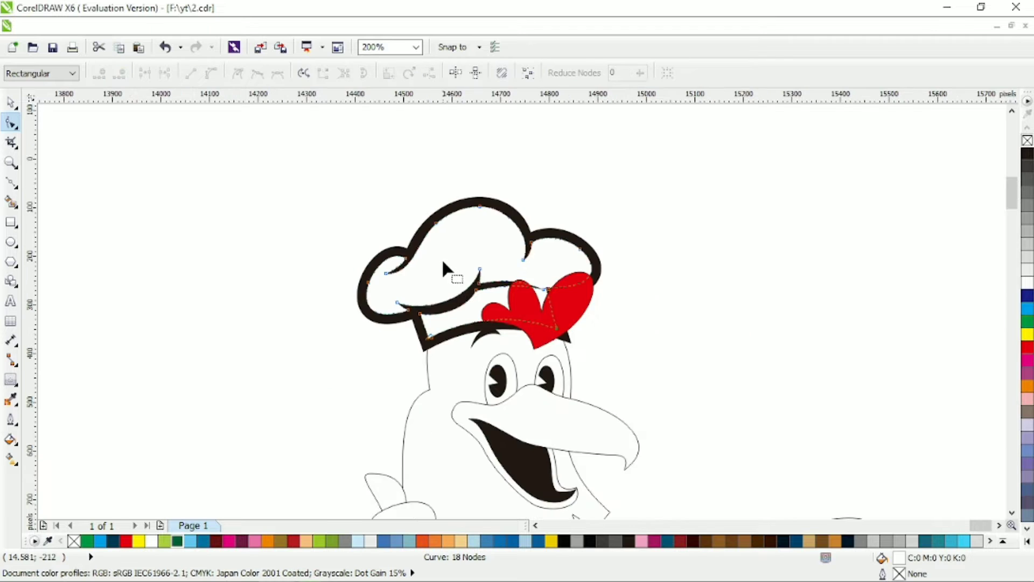
- Delete surplus nodes on the hat's black contour around the rear puff and pull its outline inward to thin it
{"action": "scroll", "coordinate": [443, 270], "scroll_direction": "up", "scroll_amount": 1}
{"action": "scroll", "coordinate": [443, 329], "scroll_direction": "up", "scroll_amount": 1}
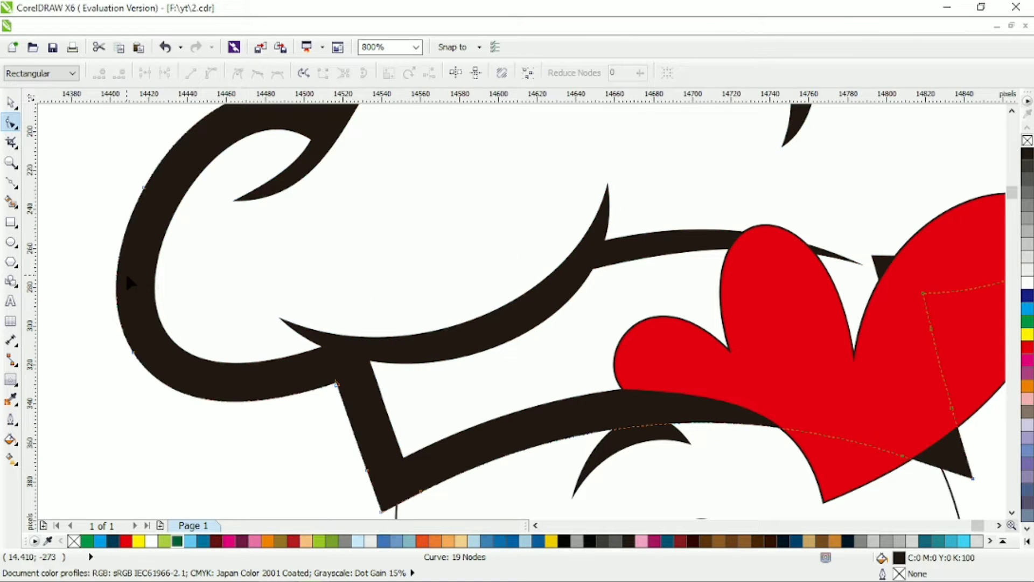
{"action": "left_click_drag", "start_coordinate": [130, 284], "coordinate": [94, 303]}
{"action": "key", "text": "Delete"}
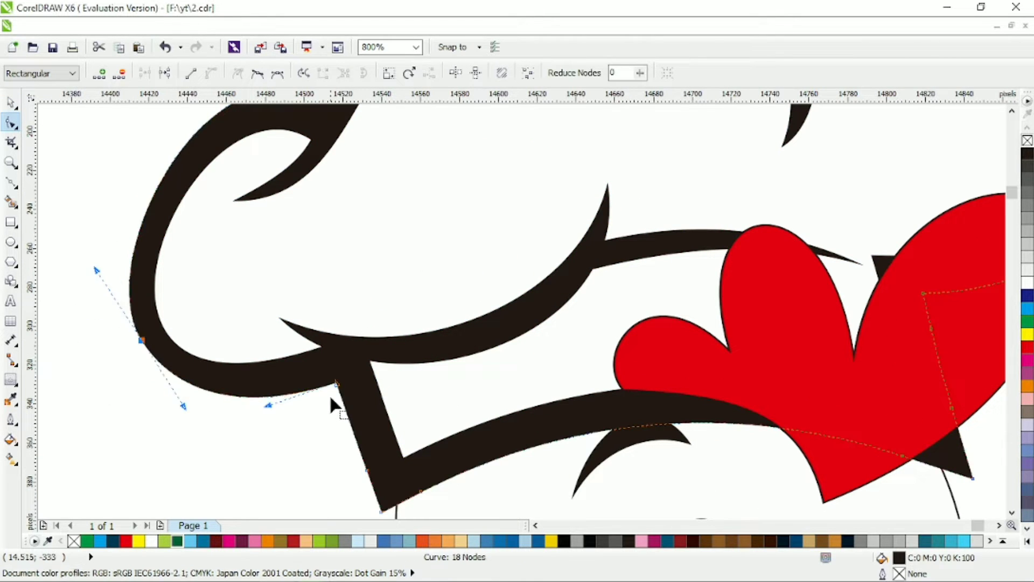
{"action": "scroll", "coordinate": [330, 405], "scroll_direction": "down", "scroll_amount": 1}
{"action": "scroll", "coordinate": [300, 215], "scroll_direction": "up", "scroll_amount": 1}
{"action": "left_click", "coordinate": [337, 288]}
{"action": "scroll", "coordinate": [340, 291], "scroll_direction": "down", "scroll_amount": 1}
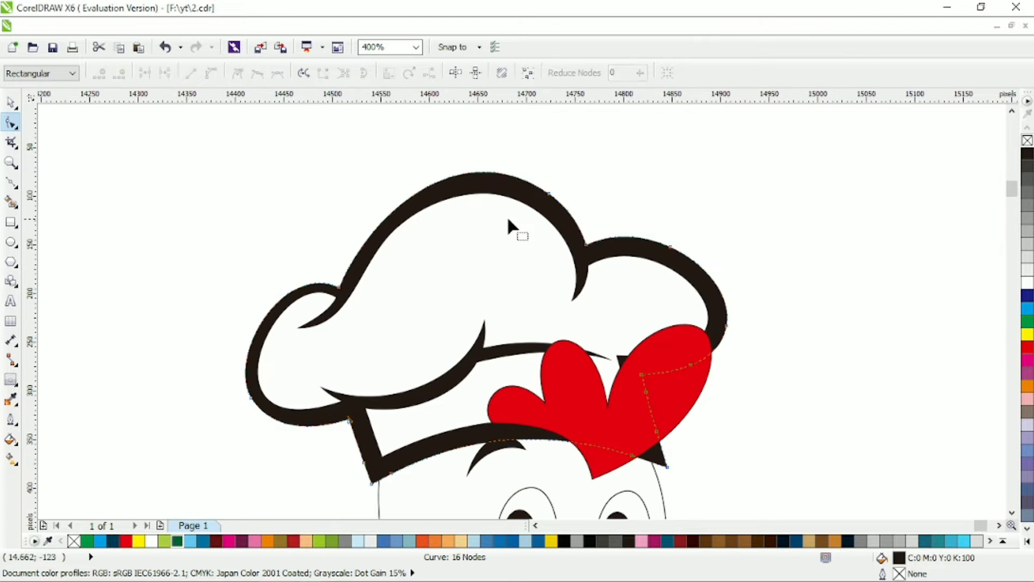
- Delete surplus contour nodes over the crown and front puff and pull the front puff's outer line inward
{"action": "key", "text": "Delete"}
{"action": "left_click", "coordinate": [589, 252]}
{"action": "key", "text": "Delete"}
{"action": "left_click_drag", "start_coordinate": [762, 335], "coordinate": [678, 382]}
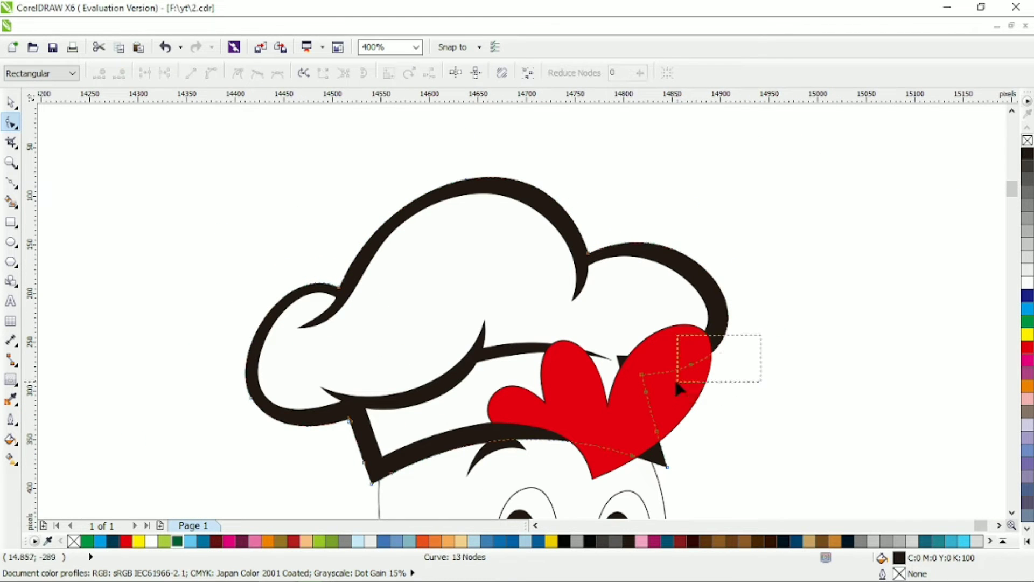
{"action": "left_click_drag", "start_coordinate": [626, 439], "coordinate": [627, 439]}
{"action": "key", "text": "Delete"}
{"action": "left_click_drag", "start_coordinate": [639, 371], "coordinate": [787, 381]}
- Move the lower corners of the hatband's black contour inward and curve its bottom edge to taper the line
{"action": "left_click_drag", "start_coordinate": [667, 467], "coordinate": [661, 462]}
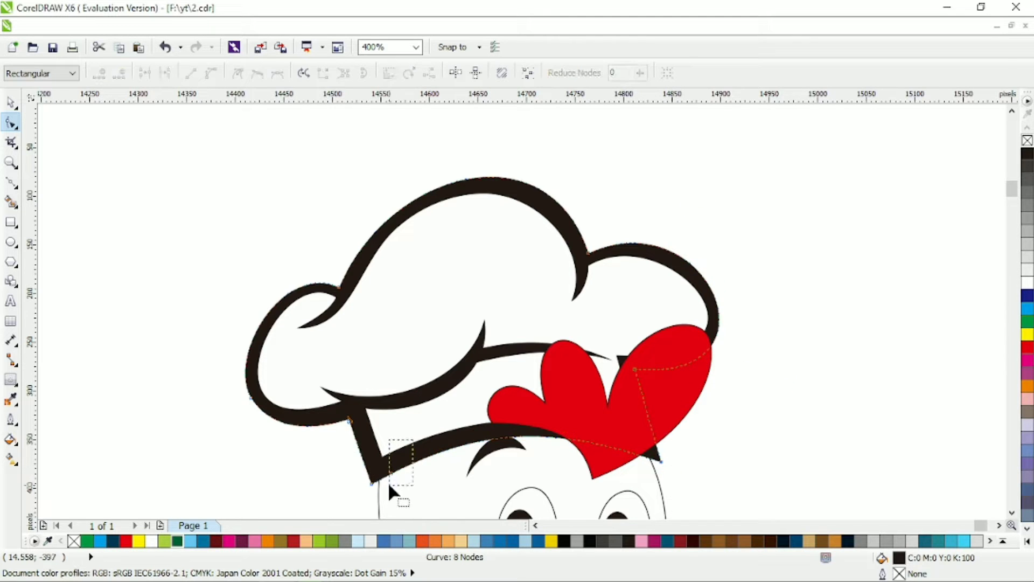
{"action": "left_click_drag", "start_coordinate": [372, 483], "coordinate": [378, 478]}
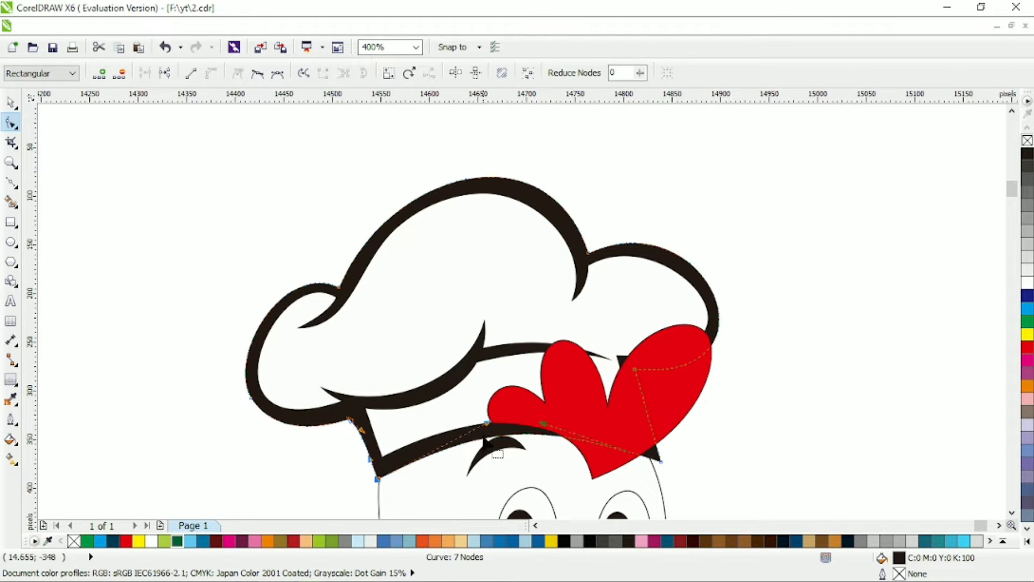
{"action": "left_click_drag", "start_coordinate": [490, 423], "coordinate": [477, 413]}
{"action": "left_click_drag", "start_coordinate": [662, 462], "coordinate": [653, 432]}
{"action": "scroll", "coordinate": [646, 415], "scroll_direction": "down", "scroll_amount": 1}
{"action": "scroll", "coordinate": [613, 377], "scroll_direction": "up", "scroll_amount": 1}
{"action": "key", "text": "space"}
{"action": "scroll", "coordinate": [631, 355], "scroll_direction": "down", "scroll_amount": 1}
{"action": "scroll", "coordinate": [502, 369], "scroll_direction": "up", "scroll_amount": 1}
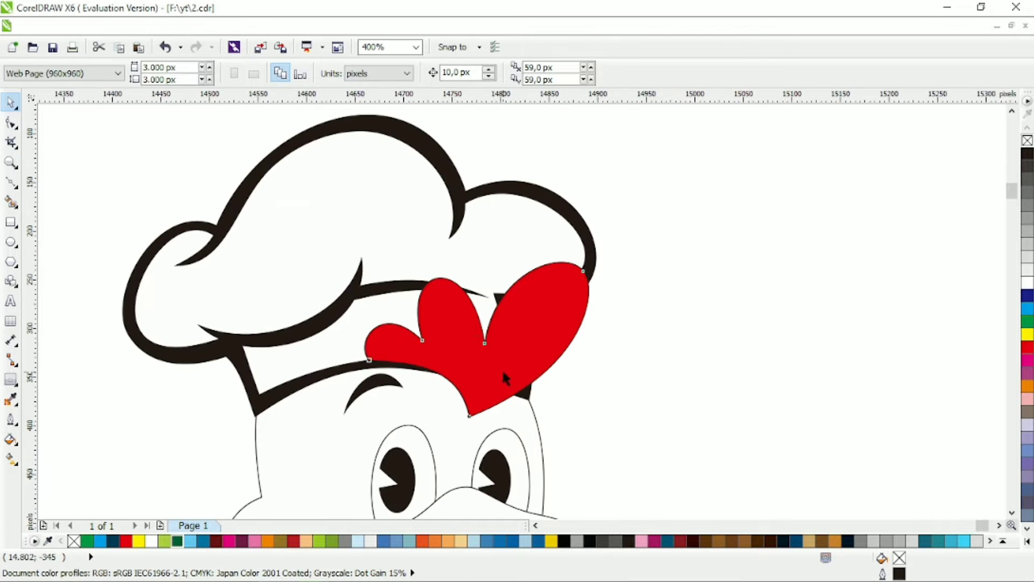
- Add a one-step black outside contour with a 15 px offset to the red comb
{"action": "left_click", "coordinate": [10, 380]}
{"action": "left_click_drag", "start_coordinate": [377, 342], "coordinate": [344, 338]}
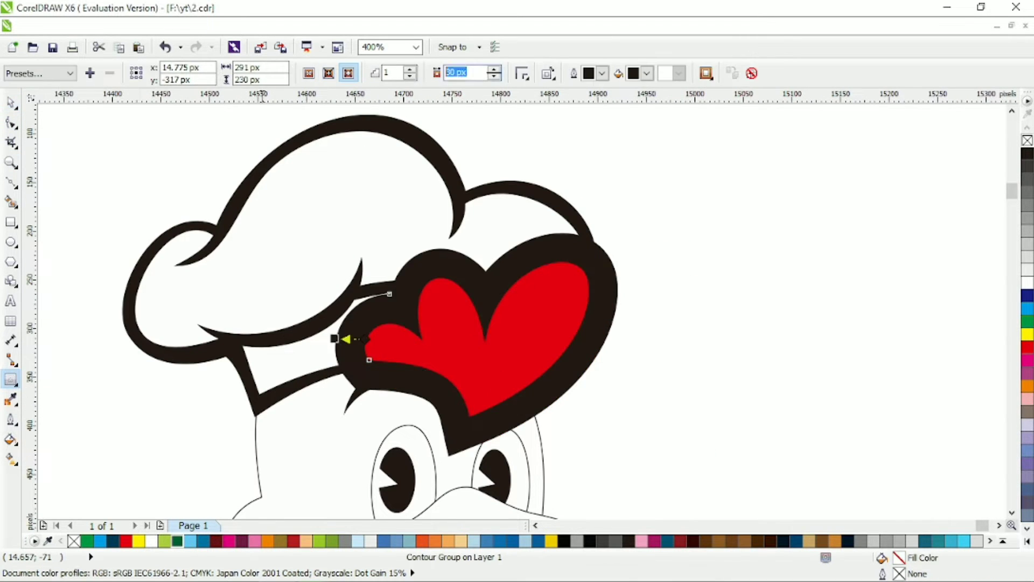
{"action": "key", "text": "Return"}
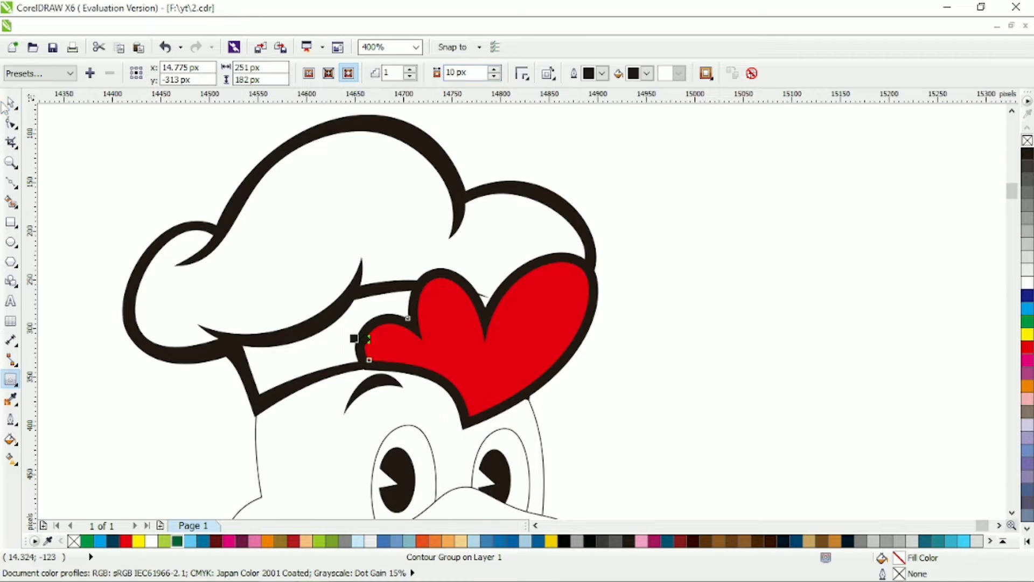
{"action": "type", "text": "15"}
{"action": "key", "text": "Return"}
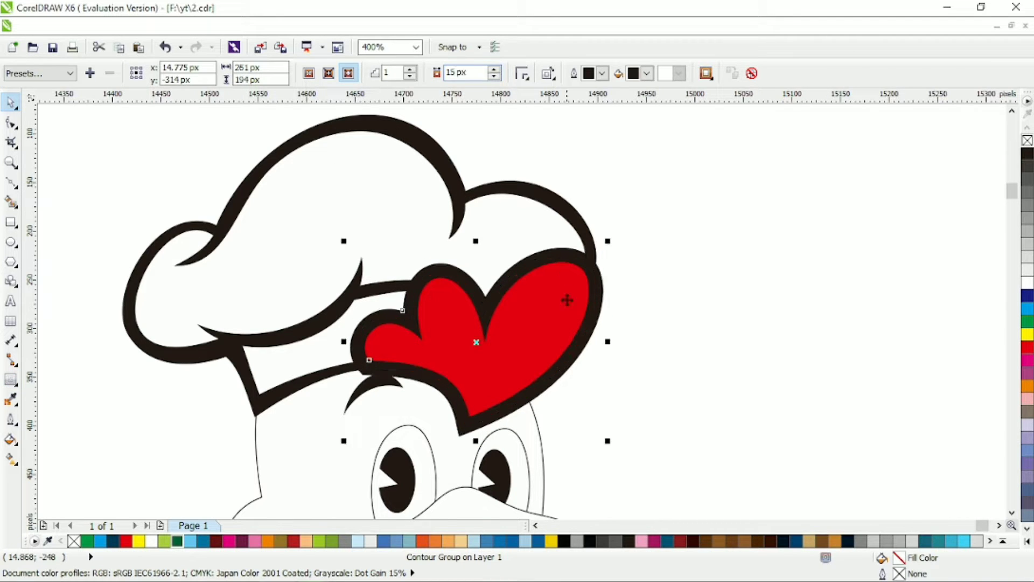
- Reshape the red comb's rear tip and lower edge so its base follows the curve of the hatband
{"action": "left_click", "coordinate": [10, 124]}
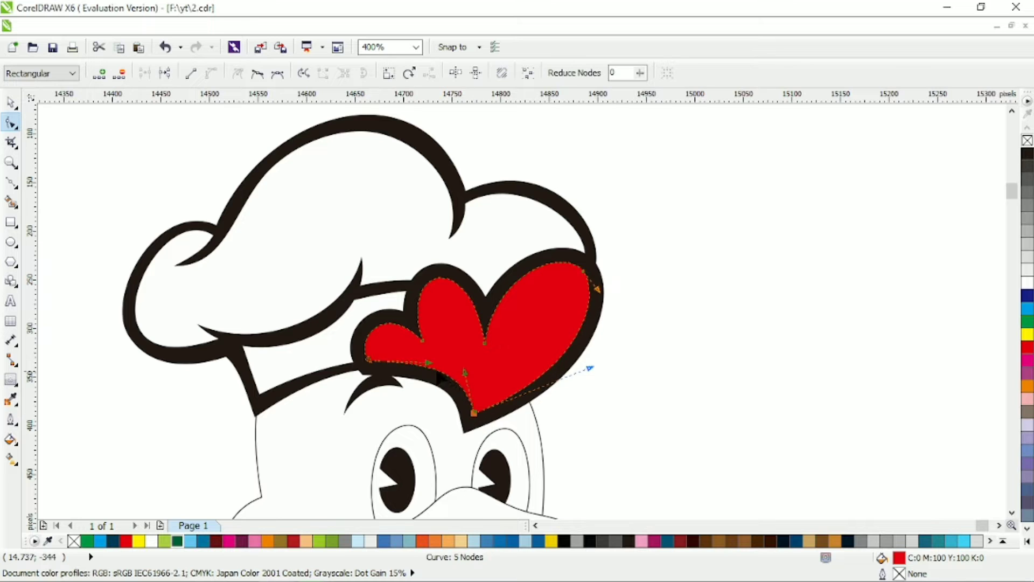
{"action": "left_click_drag", "start_coordinate": [369, 369], "coordinate": [372, 372]}
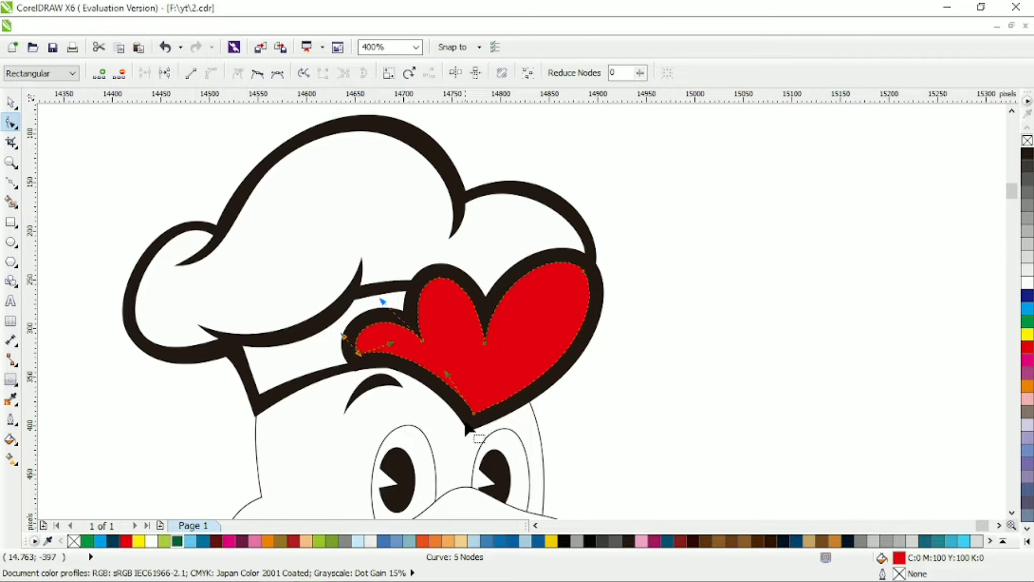
{"action": "key", "text": "space"}
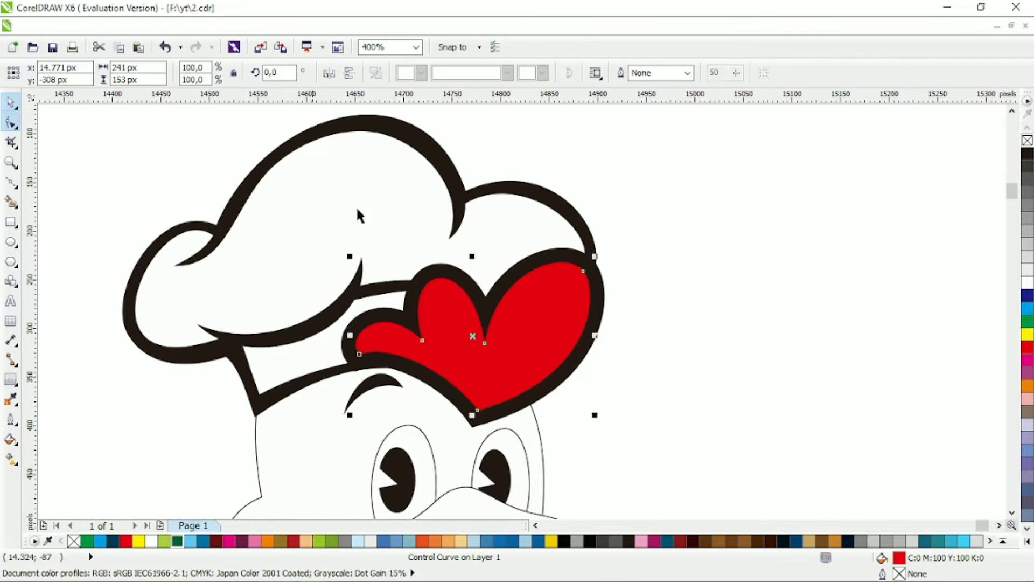
{"action": "key", "text": "Escape"}
- Delete surplus nodes on the comb's black contour and slim the outline around its rear and middle lobes
{"action": "scroll", "coordinate": [424, 391], "scroll_direction": "up", "scroll_amount": 1}
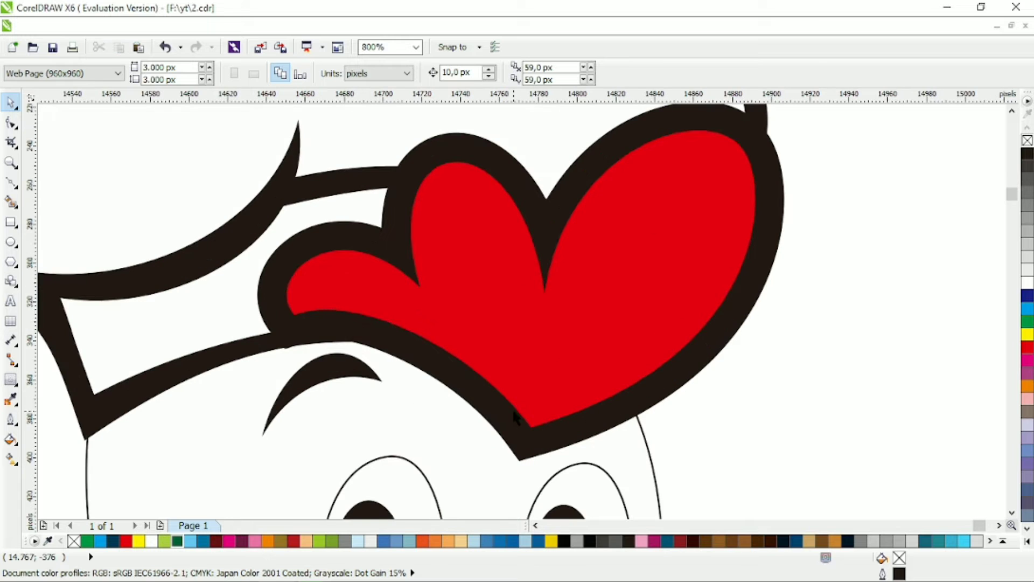
{"action": "left_click", "coordinate": [515, 416]}
{"action": "key", "text": "space"}
{"action": "left_click_drag", "start_coordinate": [235, 283], "coordinate": [285, 314]}
{"action": "key", "text": "Delete"}
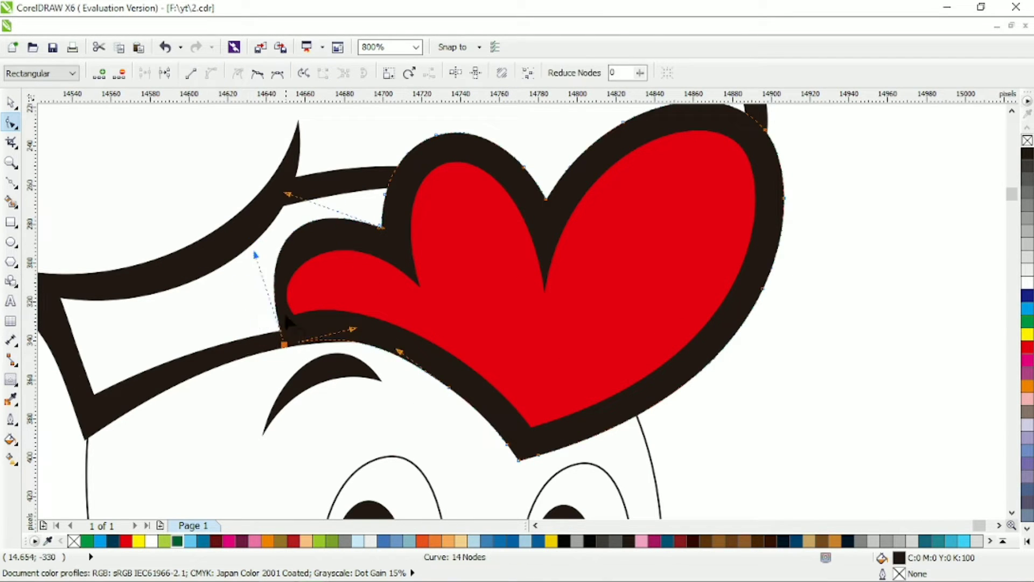
{"action": "key", "text": "Delete"}
{"action": "left_click_drag", "start_coordinate": [509, 138], "coordinate": [542, 195]}
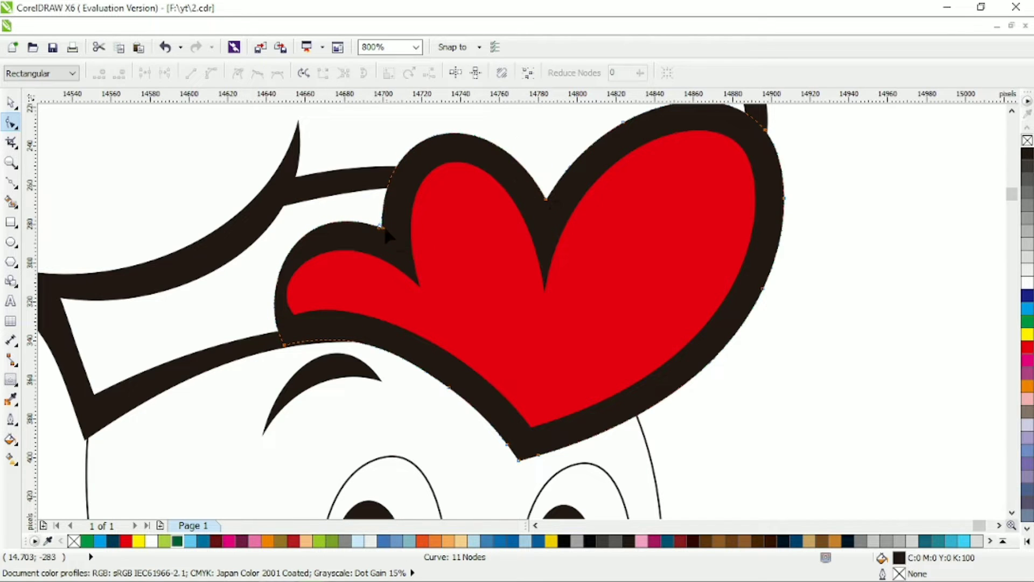
{"action": "left_click", "coordinate": [382, 227]}
{"action": "scroll", "coordinate": [553, 203], "scroll_direction": "down", "scroll_amount": 1}
{"action": "scroll", "coordinate": [622, 151], "scroll_direction": "up", "scroll_amount": 1}
{"action": "key", "text": "Delete"}
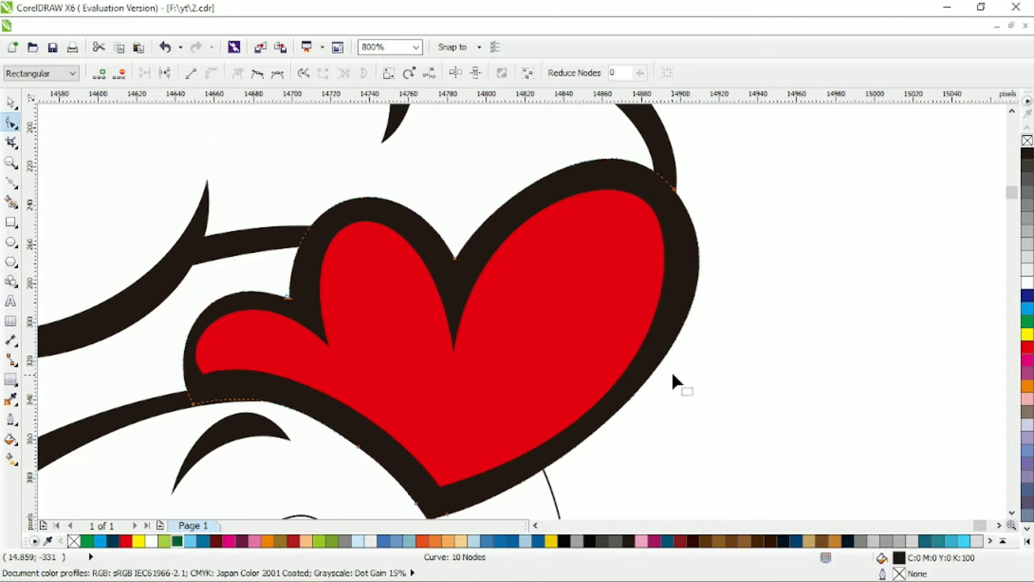
- Reshape the comb contour's lower point and front curve, leaving the line thin at the base and thick along the large lobe
{"action": "scroll", "coordinate": [672, 371], "scroll_direction": "down", "scroll_amount": 1}
{"action": "scroll", "coordinate": [555, 444], "scroll_direction": "up", "scroll_amount": 1}
{"action": "left_click_drag", "start_coordinate": [603, 452], "coordinate": [602, 448]}
{"action": "left_click_drag", "start_coordinate": [536, 450], "coordinate": [663, 439]}
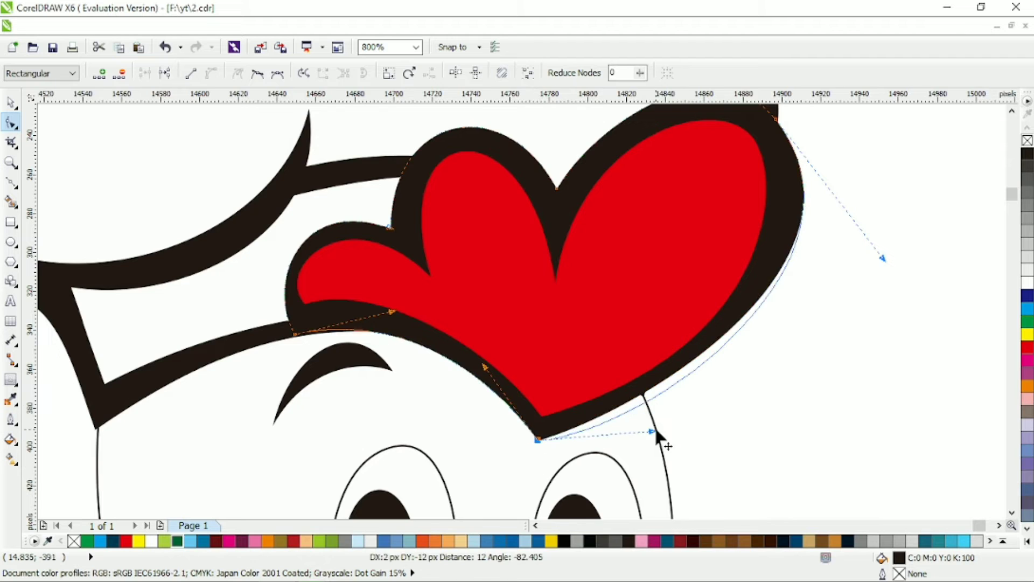
{"action": "scroll", "coordinate": [619, 411], "scroll_direction": "down", "scroll_amount": 1}
{"action": "left_click_drag", "start_coordinate": [604, 412], "coordinate": [602, 409]}
{"action": "scroll", "coordinate": [608, 377], "scroll_direction": "down", "scroll_amount": 1}
{"action": "key", "text": "space"}
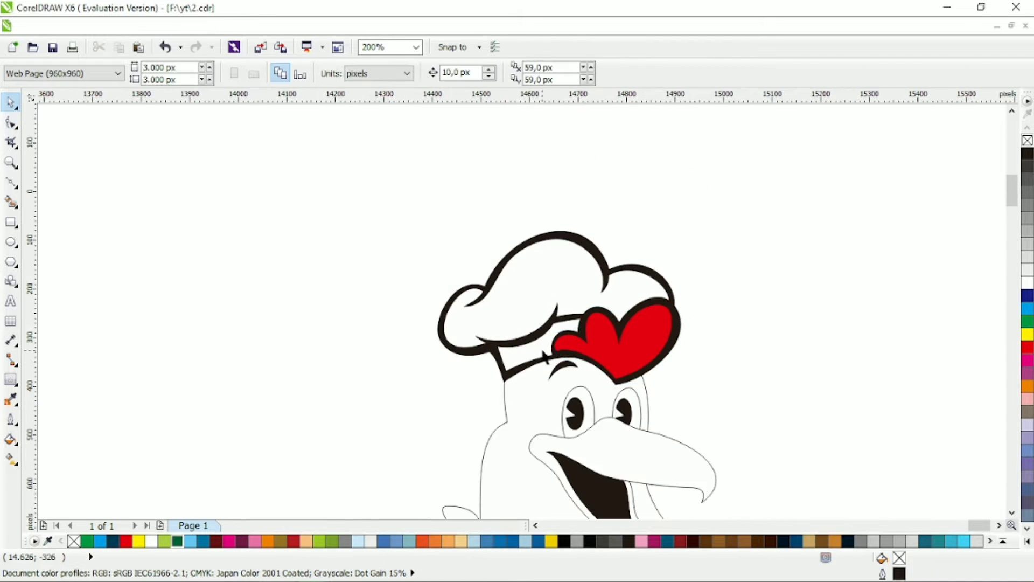
- Draw a closed three-node highlight inside the comb's large front lobe and curve its sides into a tapered crescent
{"action": "scroll", "coordinate": [689, 339], "scroll_direction": "up", "scroll_amount": 1}
{"action": "key", "text": "space"}
{"action": "scroll", "coordinate": [628, 361], "scroll_direction": "up", "scroll_amount": 1}
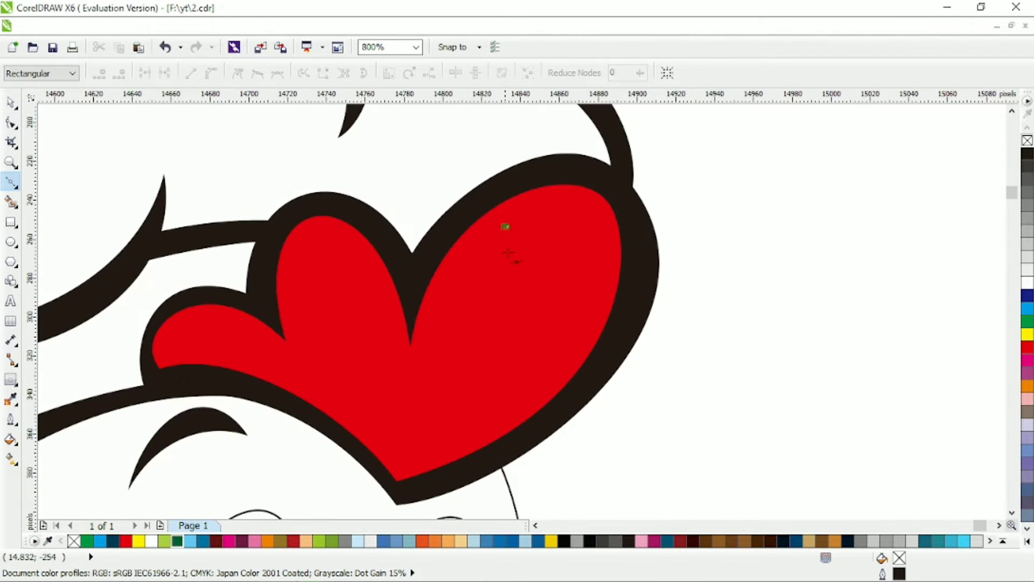
{"action": "left_click", "coordinate": [506, 226]}
{"action": "left_click_drag", "start_coordinate": [545, 273], "coordinate": [540, 281]}
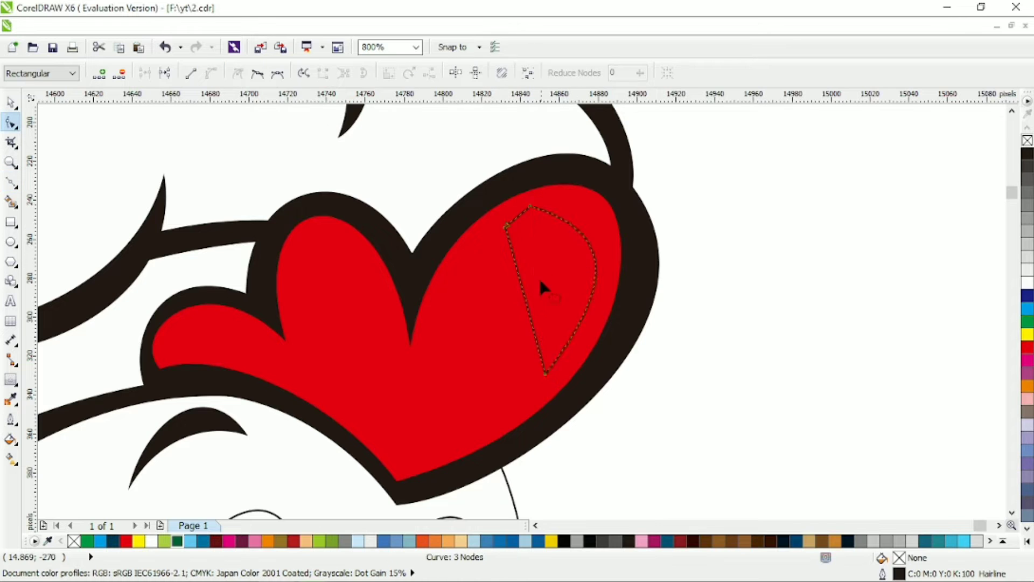
{"action": "left_click", "coordinate": [557, 215]}
{"action": "left_click_drag", "start_coordinate": [629, 227], "coordinate": [633, 191]}
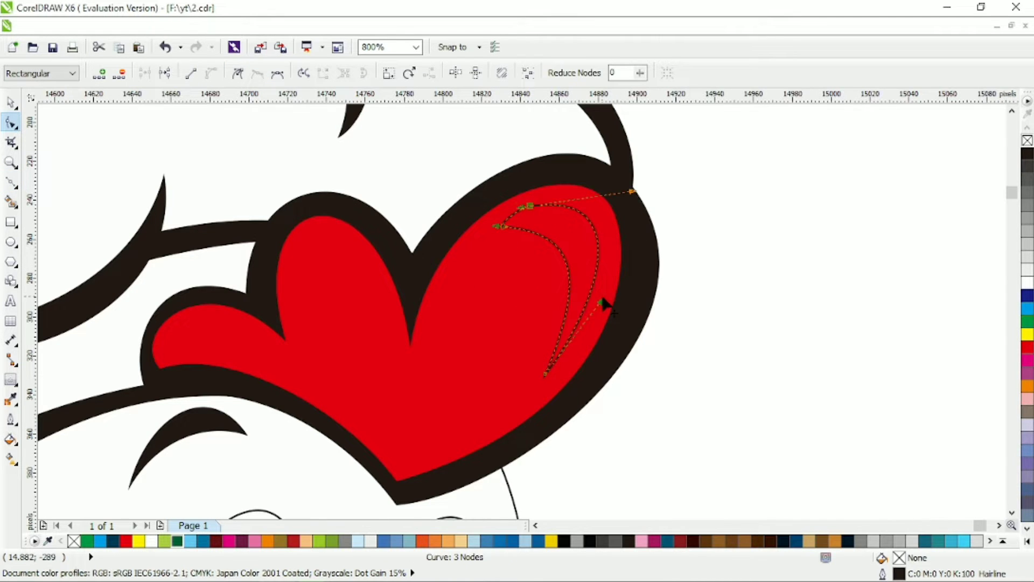
{"action": "left_click_drag", "start_coordinate": [586, 298], "coordinate": [590, 294]}
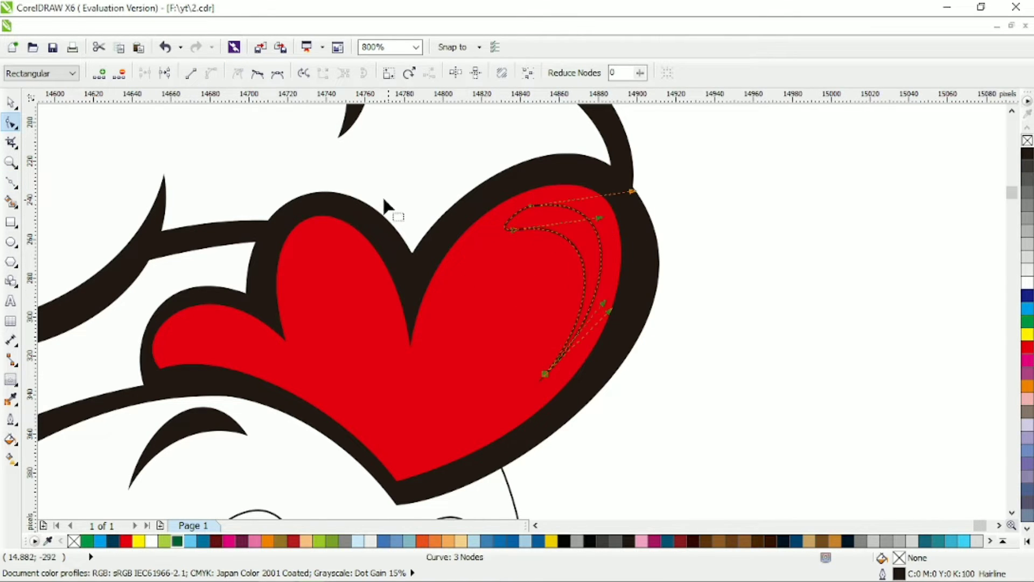
- Fill the comb highlight with light pink #ED7B81 (C0 M65 Y36 K0) and remove its outline
{"action": "key", "text": "space"}
{"action": "right_click", "coordinate": [74, 541]}
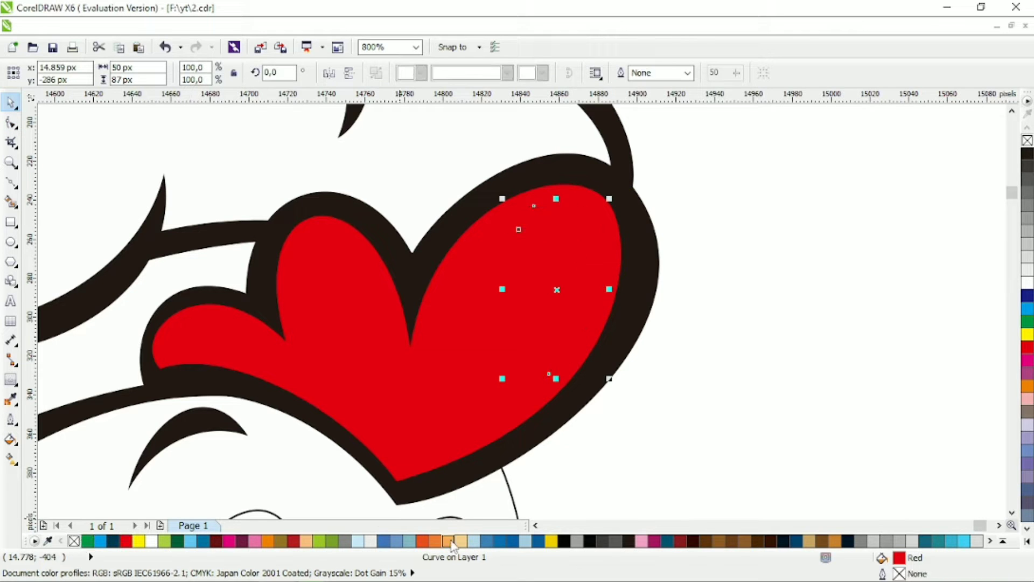
{"action": "key", "text": "shift+F11"}
{"action": "left_click", "coordinate": [612, 237]}
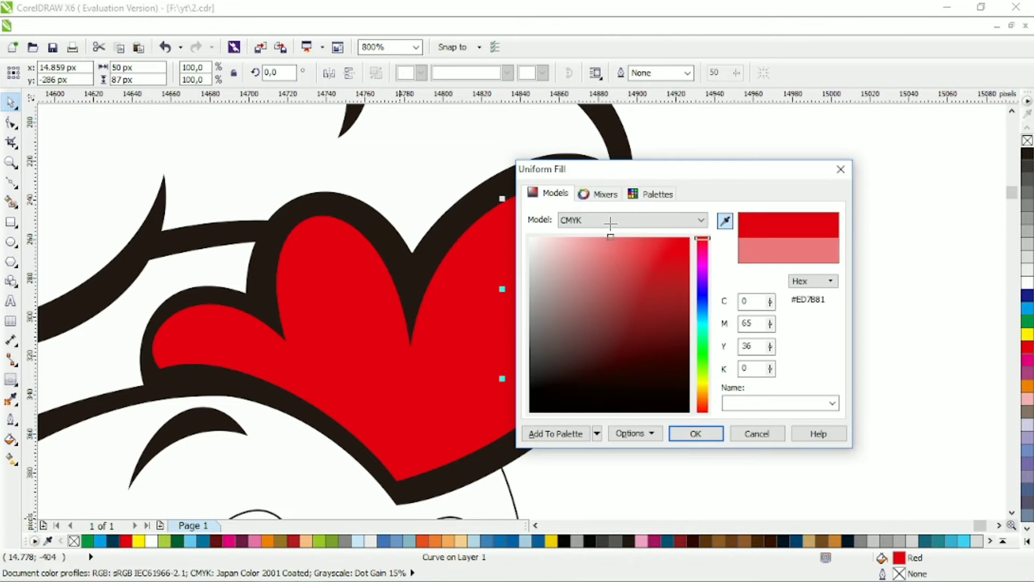
{"action": "left_click", "coordinate": [695, 434]}
{"action": "left_click", "coordinate": [750, 319]}
- Draw a closed straight-sided shading outline across the hat's rear puff, the fold beneath the crown and the hatband
{"action": "scroll", "coordinate": [751, 318], "scroll_direction": "down", "scroll_amount": 4}
{"action": "scroll", "coordinate": [587, 245], "scroll_direction": "up", "scroll_amount": 2}
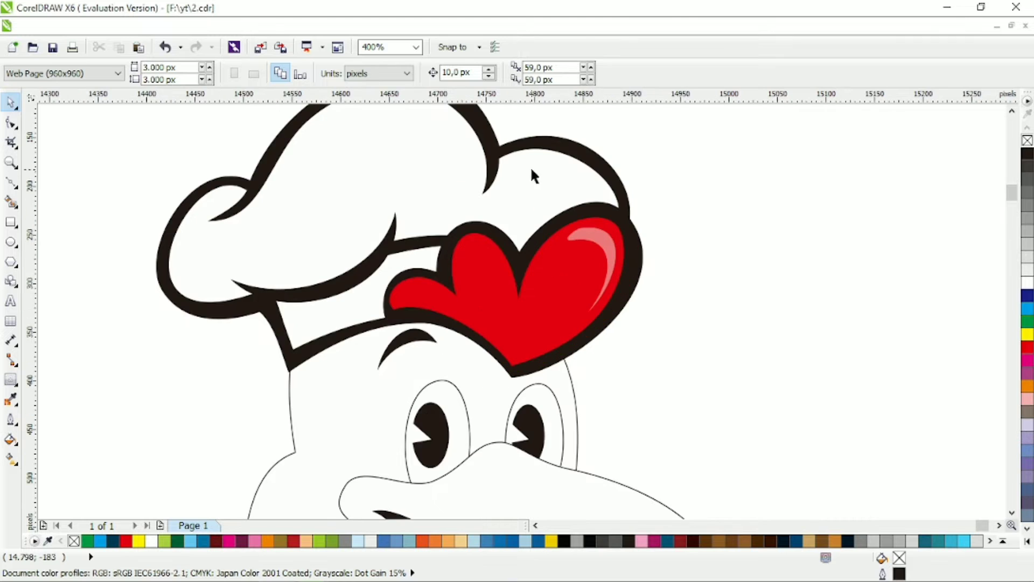
{"action": "left_click", "coordinate": [15, 185]}
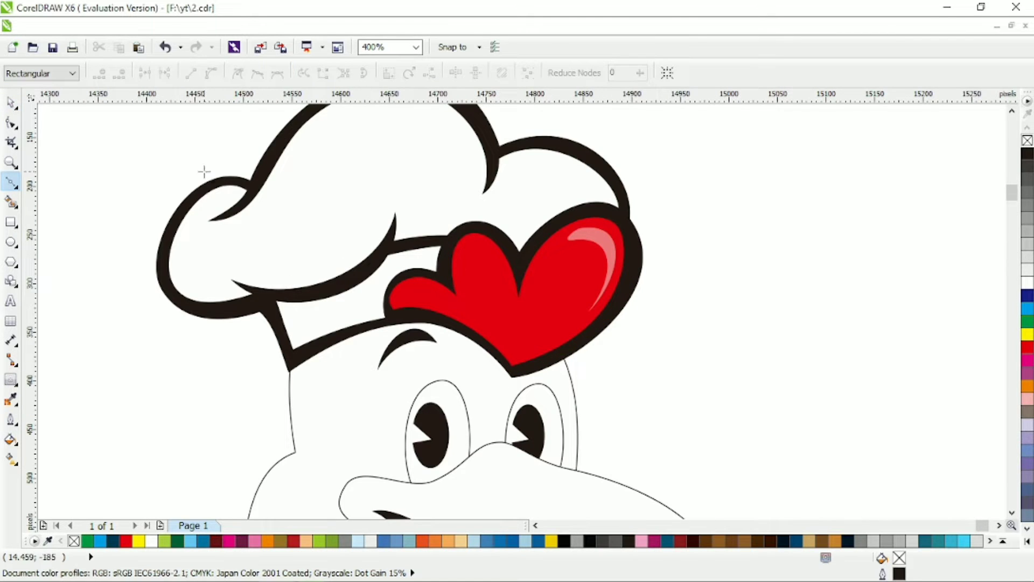
{"action": "left_click", "coordinate": [255, 289]}
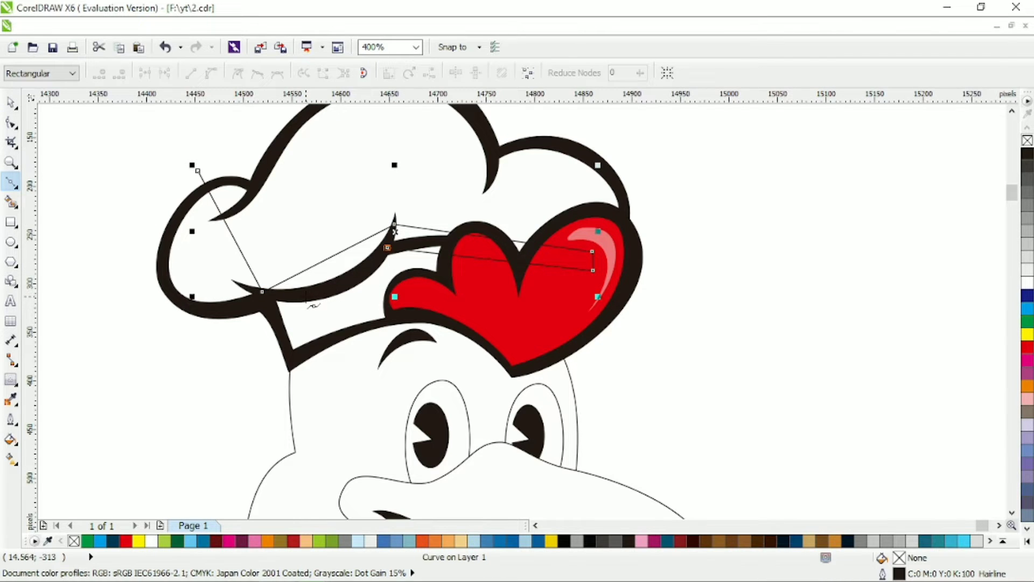
{"action": "left_click_drag", "start_coordinate": [308, 300], "coordinate": [315, 318]}
{"action": "left_click", "coordinate": [579, 375]}
{"action": "left_click", "coordinate": [151, 423]}
{"action": "left_click", "coordinate": [98, 253]}
{"action": "left_click", "coordinate": [197, 171]}
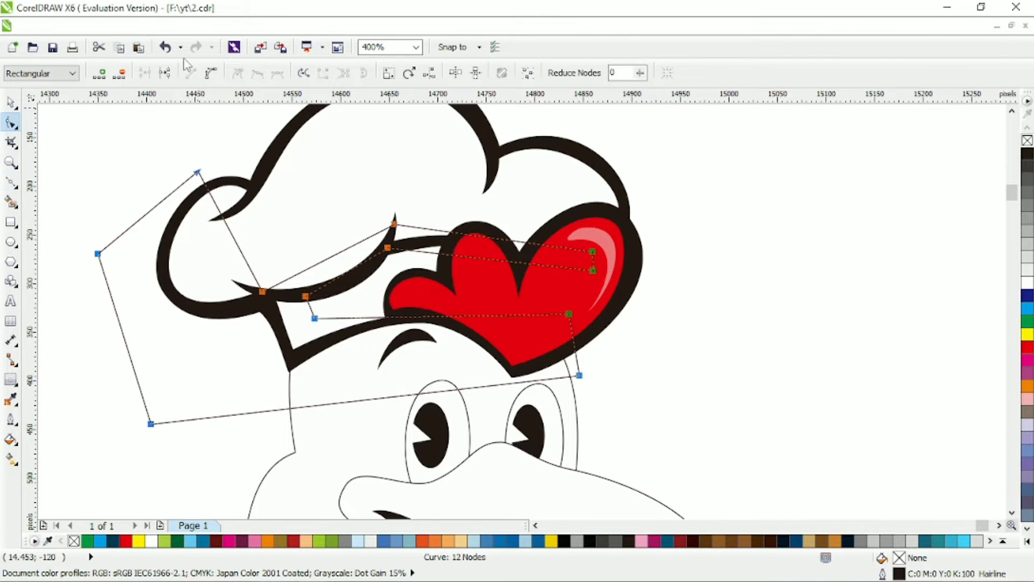
- Curve the inner edges of the hat's shading outline to follow the rear puff, crown fold and hatband
{"action": "key", "text": "F10"}
{"action": "left_click_drag", "start_coordinate": [237, 246], "coordinate": [199, 279]}
{"action": "mouse_move", "coordinate": [348, 286]}
{"action": "left_mouse_down"}
{"action": "mouse_move", "coordinate": [361, 298]}
{"action": "mouse_move", "coordinate": [350, 277]}
{"action": "mouse_move", "coordinate": [361, 291]}
{"action": "left_mouse_up"}
{"action": "left_click_drag", "start_coordinate": [475, 234], "coordinate": [466, 218]}
{"action": "left_click_drag", "start_coordinate": [376, 330], "coordinate": [377, 302]}
{"action": "left_click_drag", "start_coordinate": [313, 320], "coordinate": [311, 322]}
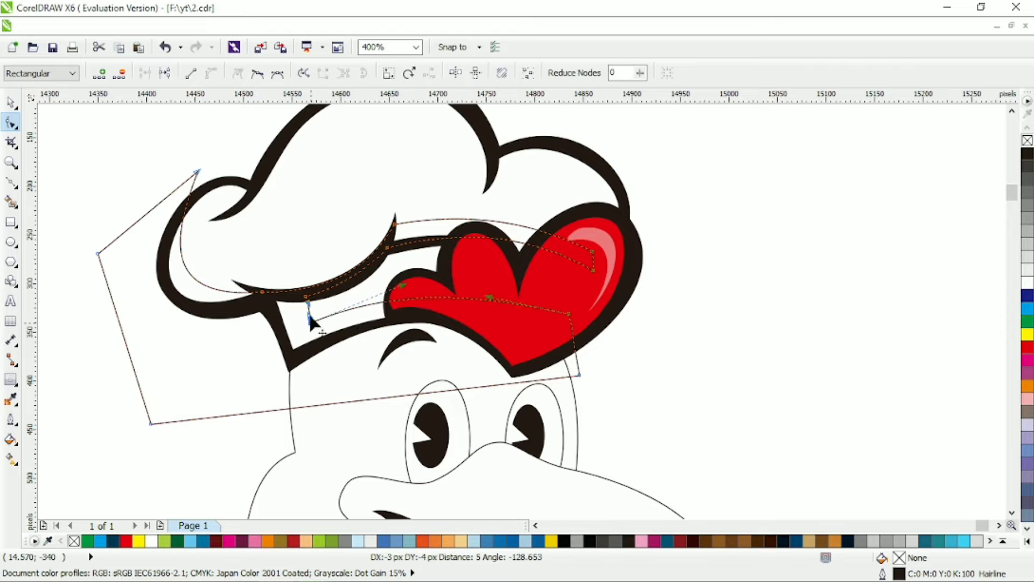
- Create a 30% black shadow from the overlap of the shading outline and the hat, deleting the helper outline
{"action": "left_click", "coordinate": [11, 103]}
{"action": "left_click", "coordinate": [318, 143], "text": "shift"}
{"action": "left_click", "coordinate": [488, 74]}
{"action": "left_click", "coordinate": [1028, 244]}
{"action": "left_click", "coordinate": [215, 359]}
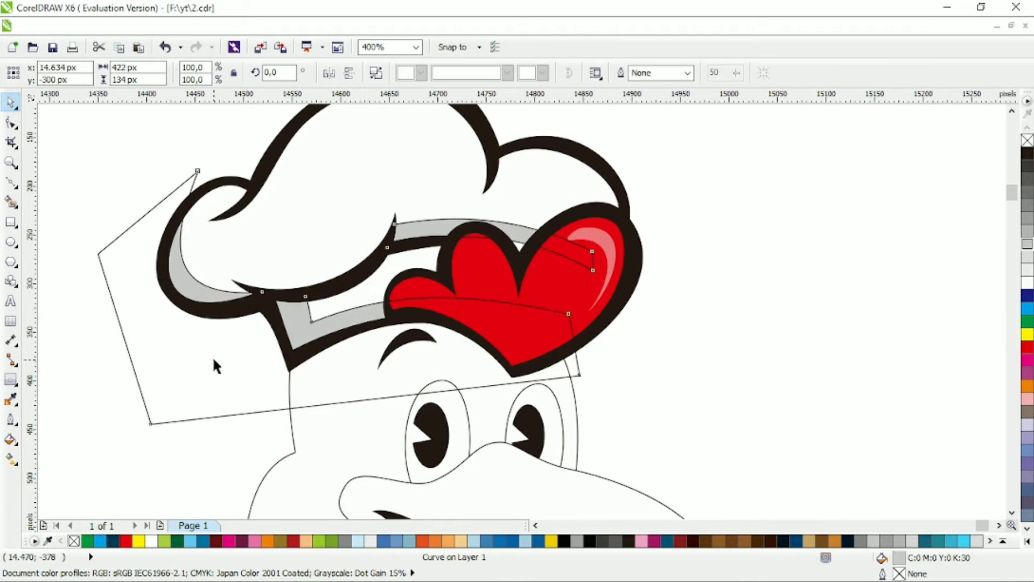
{"action": "key", "text": "Delete"}
- Draw a closed straight-sided shading outline covering the comb's lower edge from the rear lobe to beyond the front lobe
{"action": "scroll", "coordinate": [625, 345], "scroll_direction": "up", "scroll_amount": 1}
{"action": "key", "text": "F10"}
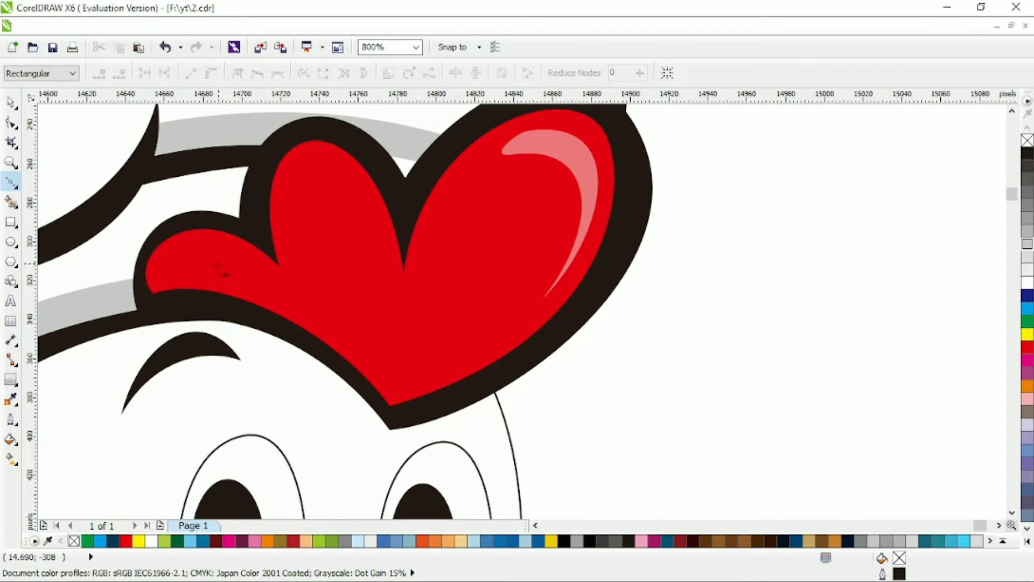
{"action": "left_click", "coordinate": [172, 264]}
{"action": "left_click", "coordinate": [412, 353]}
{"action": "left_click", "coordinate": [608, 334]}
{"action": "left_click", "coordinate": [605, 437]}
{"action": "left_click", "coordinate": [384, 474]}
{"action": "left_click", "coordinate": [109, 383]}
{"action": "left_click", "coordinate": [97, 188]}
- Curve the upper edge of the comb's shading outline parallel to the comb's base and raise its front end
{"action": "key", "text": "F10"}
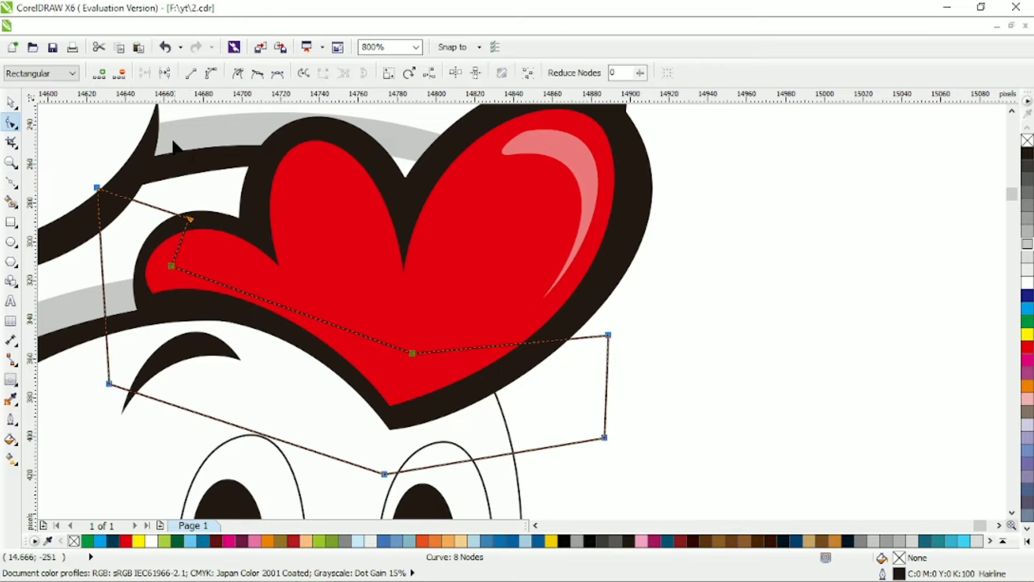
{"action": "left_click_drag", "start_coordinate": [171, 264], "coordinate": [161, 273]}
{"action": "left_click_drag", "start_coordinate": [608, 335], "coordinate": [641, 238]}
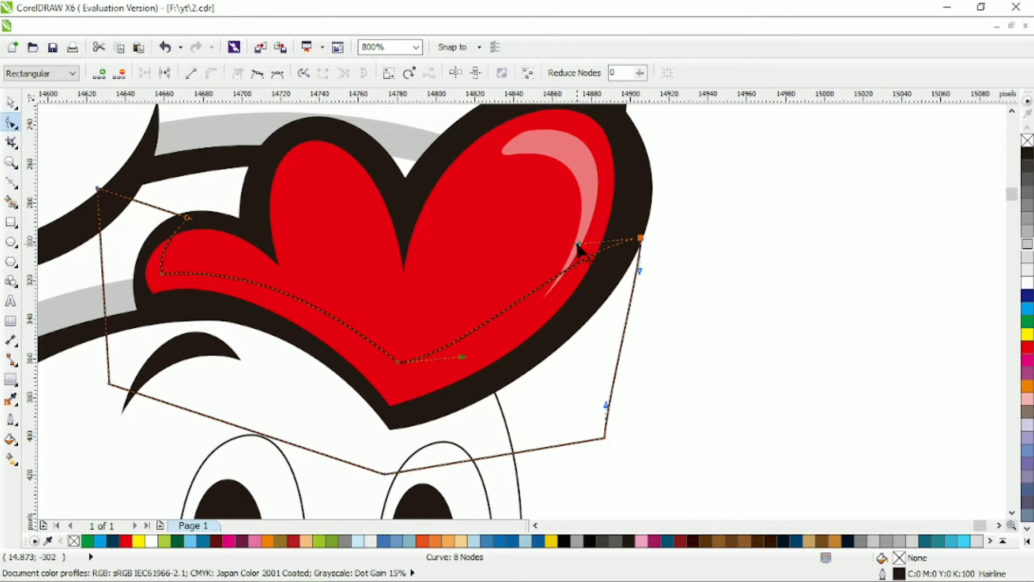
- Create a dark red shadow from the overlap of the shading outline and the comb, deleting the helper outline
{"action": "key", "text": "space"}
{"action": "left_click", "coordinate": [371, 286], "text": "shift"}
{"action": "left_click", "coordinate": [294, 541]}
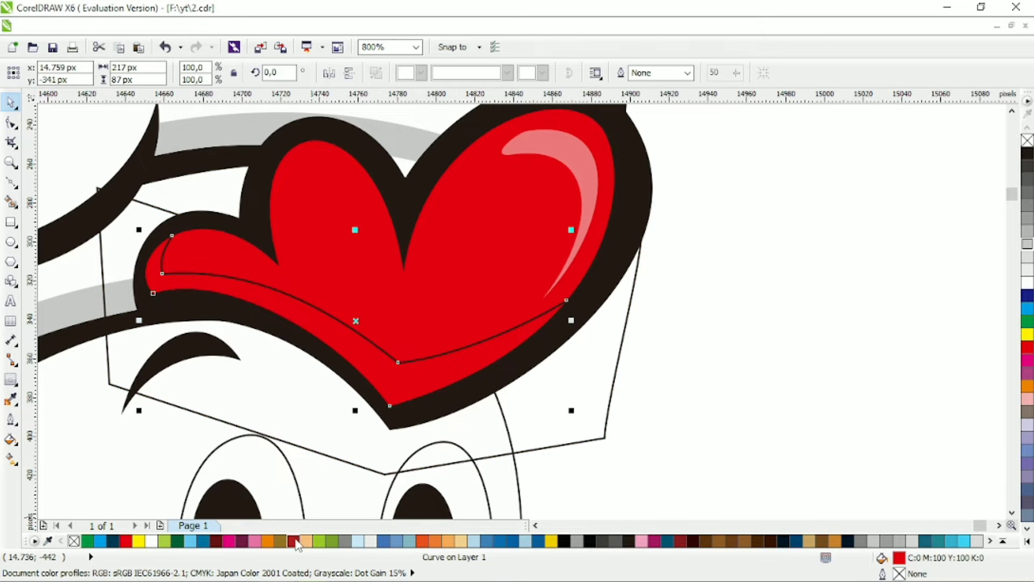
{"action": "left_click", "coordinate": [547, 398]}
- Add nodes along the back of the rooster's head outline and reshape it into two curved feather tufts
{"action": "scroll", "coordinate": [547, 398], "scroll_direction": "down", "scroll_amount": 1}
{"action": "scroll", "coordinate": [572, 388], "scroll_direction": "down", "scroll_amount": 1}
{"action": "scroll", "coordinate": [605, 390], "scroll_direction": "up", "scroll_amount": 1}
{"action": "scroll", "coordinate": [605, 382], "scroll_direction": "down", "scroll_amount": 3}
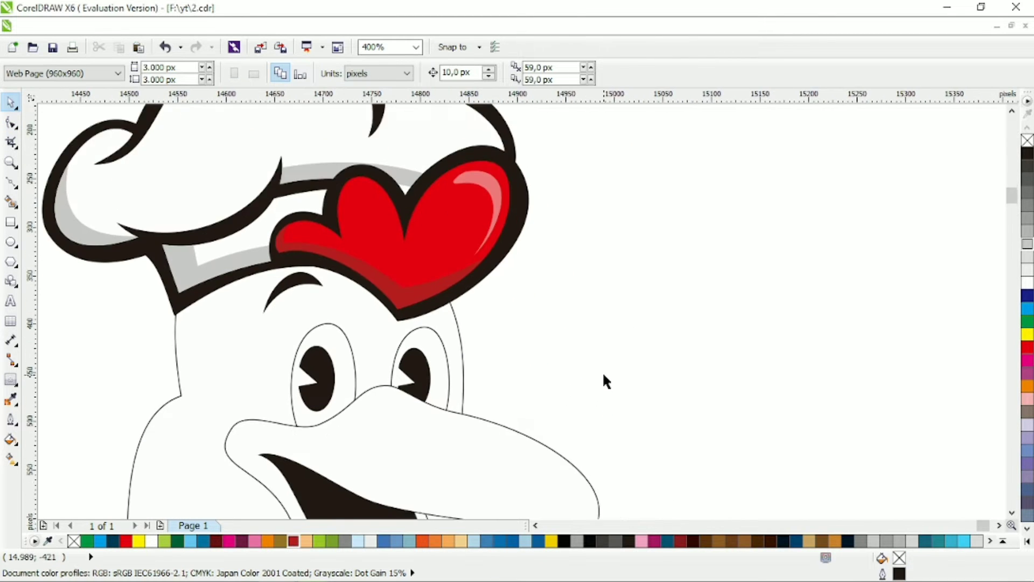
{"action": "scroll", "coordinate": [308, 356], "scroll_direction": "down", "scroll_amount": 1}
{"action": "double_click", "coordinate": [240, 331]}
{"action": "scroll", "coordinate": [285, 297], "scroll_direction": "up", "scroll_amount": 1}
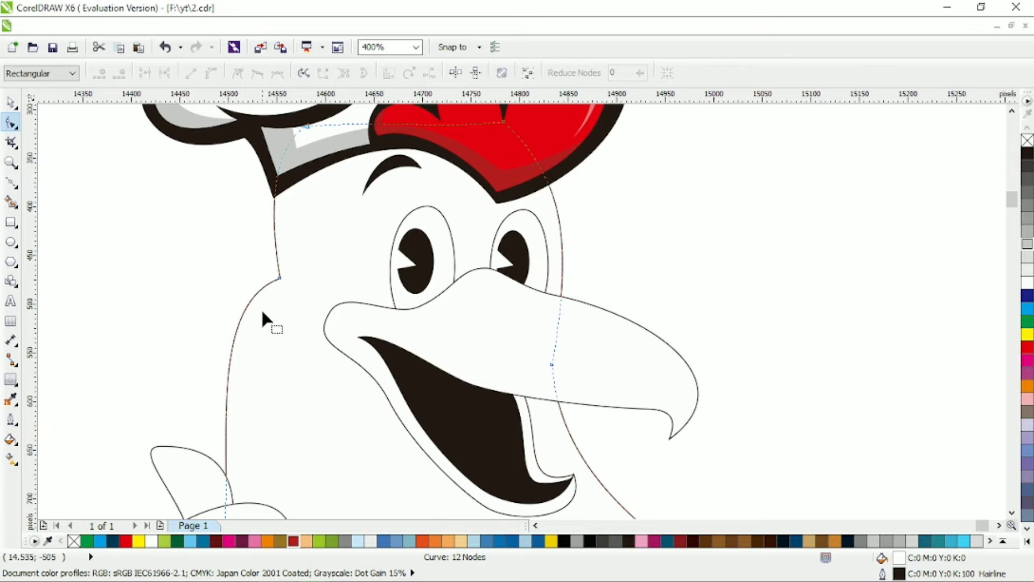
{"action": "double_click", "coordinate": [280, 279]}
{"action": "left_click_drag", "start_coordinate": [279, 279], "coordinate": [256, 316]}
{"action": "mouse_move", "coordinate": [242, 363]}
{"action": "left_mouse_down"}
{"action": "mouse_move", "coordinate": [254, 362]}
{"action": "mouse_move", "coordinate": [254, 342]}
{"action": "mouse_move", "coordinate": [237, 356]}
{"action": "left_mouse_up"}
{"action": "double_click", "coordinate": [254, 354]}
{"action": "left_click", "coordinate": [258, 312]}
{"action": "scroll", "coordinate": [226, 356], "scroll_direction": "down", "scroll_amount": 1}
{"action": "scroll", "coordinate": [216, 312], "scroll_direction": "up", "scroll_amount": 1}
{"action": "left_click_drag", "start_coordinate": [285, 324], "coordinate": [290, 297]}
{"action": "left_click_drag", "start_coordinate": [251, 402], "coordinate": [251, 403]}
{"action": "scroll", "coordinate": [252, 399], "scroll_direction": "down", "scroll_amount": 1}
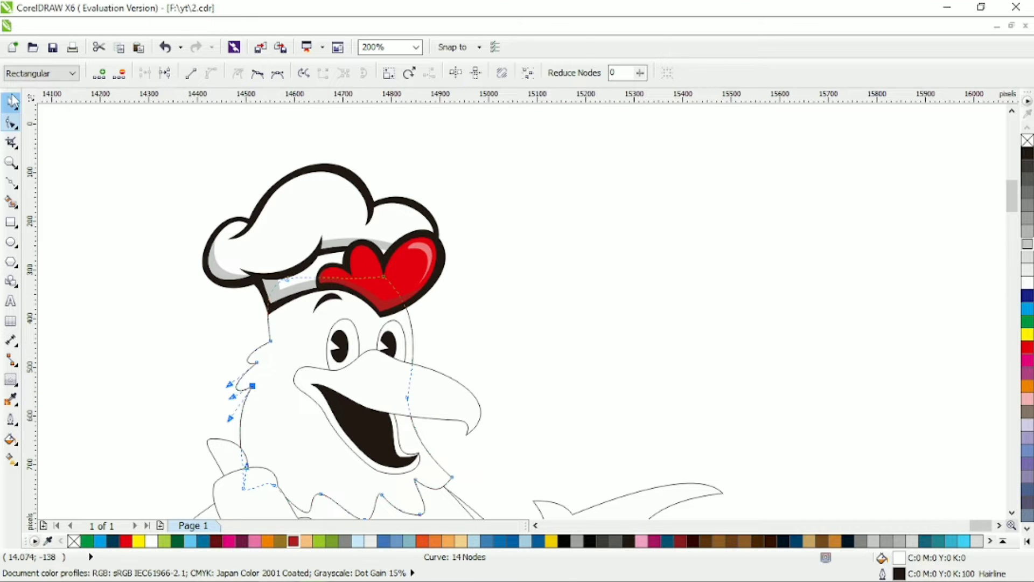
- Remove the head's hairline outline and add a one-step black outside contour around the head
{"action": "key", "text": "space"}
{"action": "scroll", "coordinate": [461, 243], "scroll_direction": "up", "scroll_amount": 1}
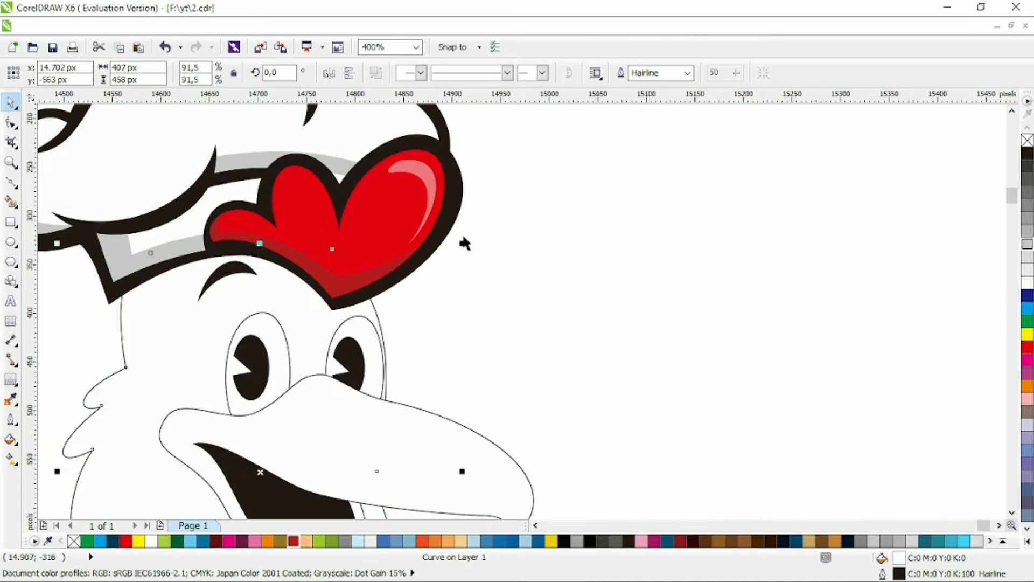
{"action": "left_click", "coordinate": [10, 380]}
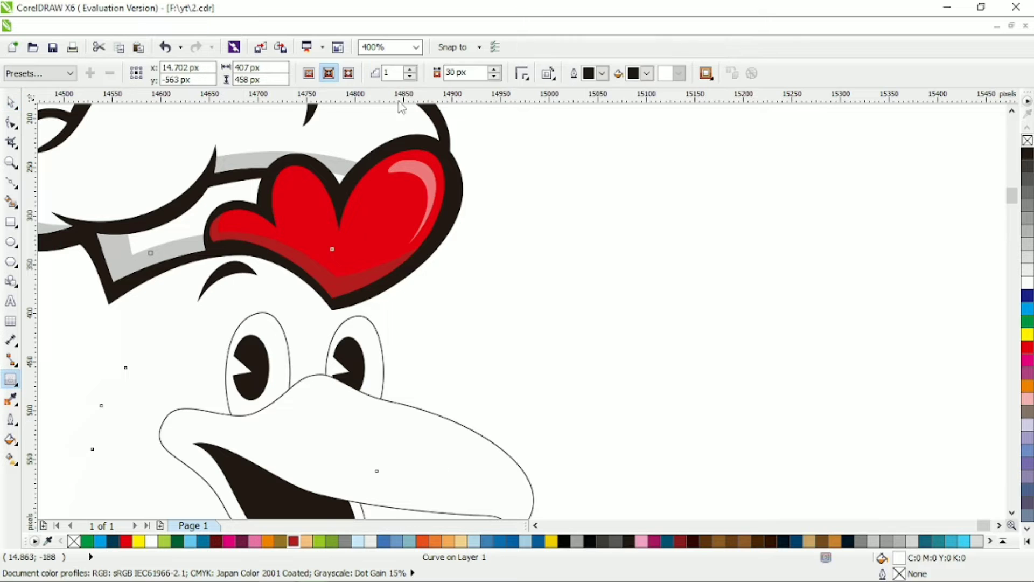
{"action": "key", "text": "Return"}
{"action": "scroll", "coordinate": [413, 180], "scroll_direction": "down", "scroll_amount": 1}
- Delete two surplus nodes from the neck's feather fringe and reshape its middle and front tufts into rounded, swept points
{"action": "key", "text": "F10"}
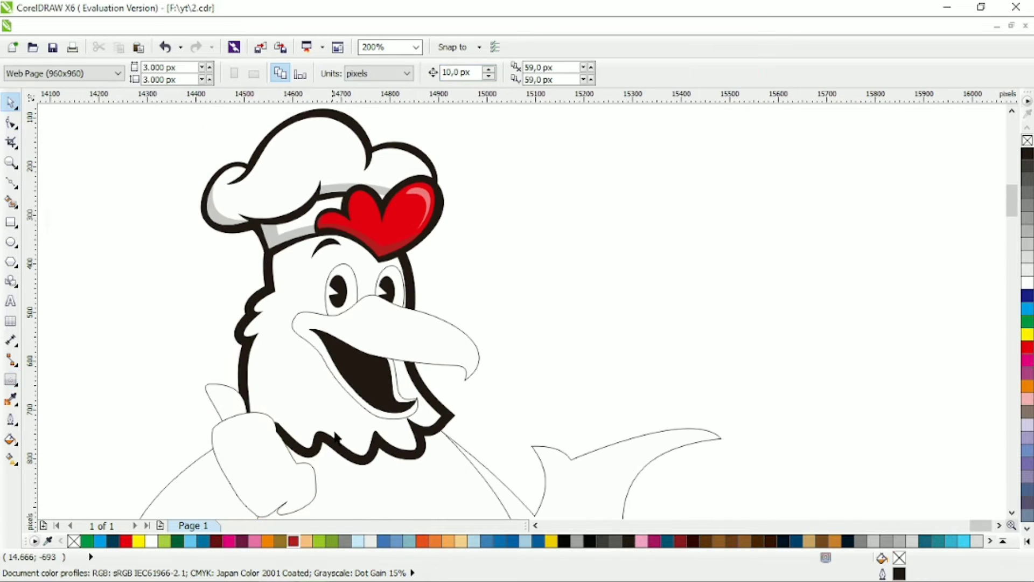
{"action": "scroll", "coordinate": [345, 383], "scroll_direction": "up", "scroll_amount": 1}
{"action": "left_click", "coordinate": [290, 412]}
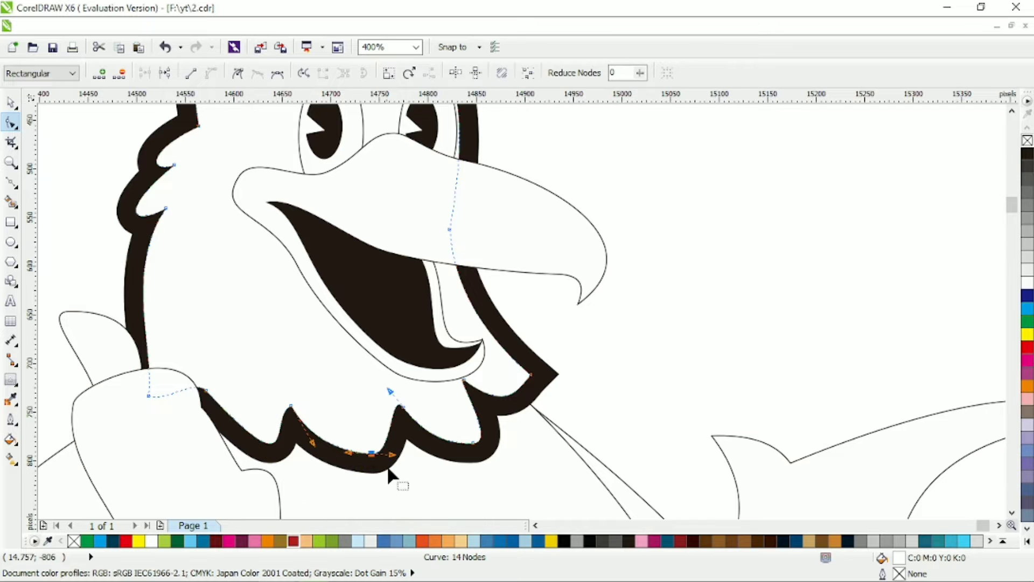
{"action": "double_click", "coordinate": [372, 454]}
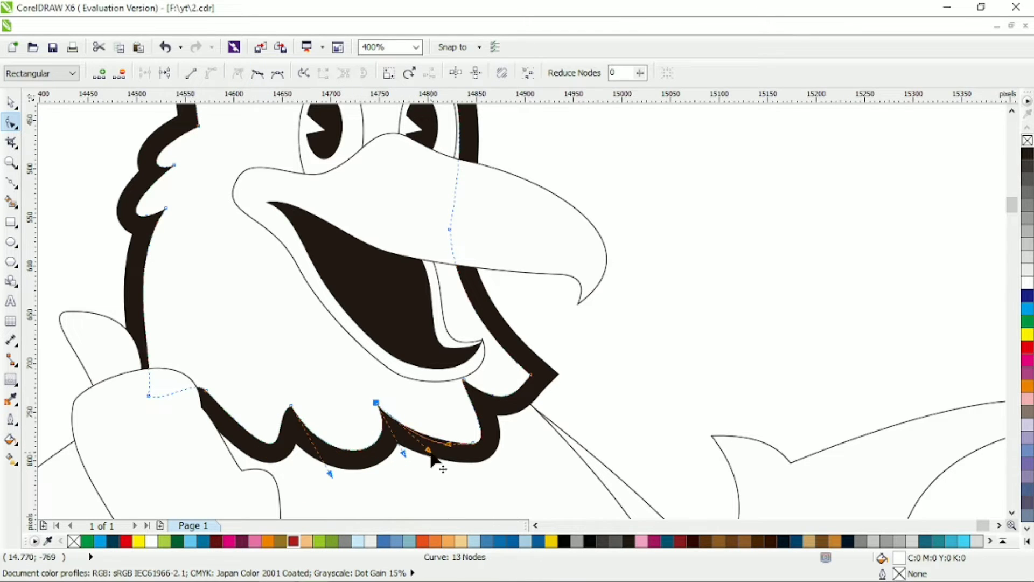
{"action": "double_click", "coordinate": [473, 442]}
{"action": "left_click_drag", "start_coordinate": [467, 381], "coordinate": [577, 423]}
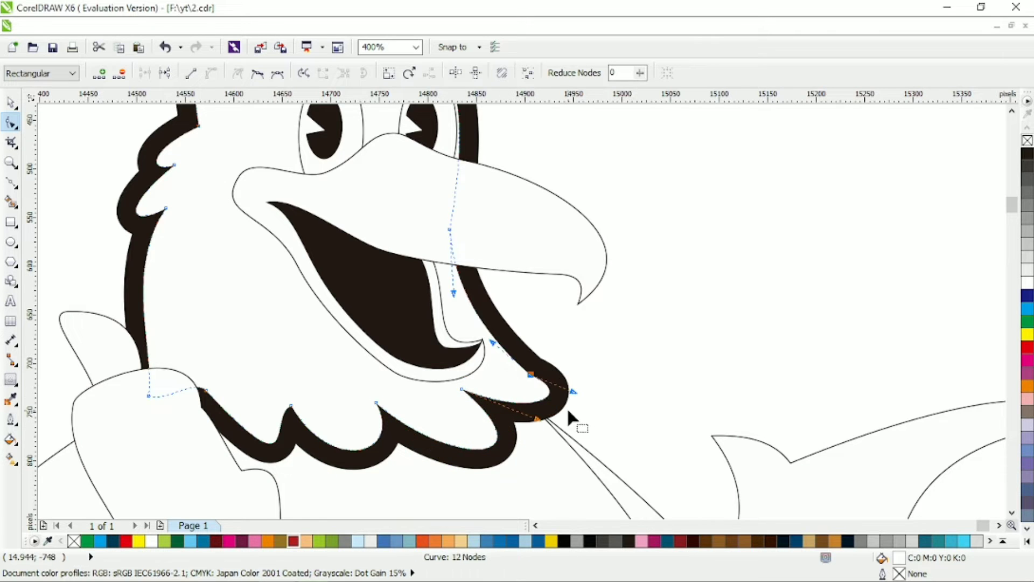
{"action": "scroll", "coordinate": [522, 380], "scroll_direction": "up", "scroll_amount": 1}
{"action": "left_click_drag", "start_coordinate": [522, 381], "coordinate": [522, 271]}
- Reshape the neck feather tuft beside the hand into a deeper curve that matches the other tufts
{"action": "scroll", "coordinate": [408, 426], "scroll_direction": "up", "scroll_amount": 2}
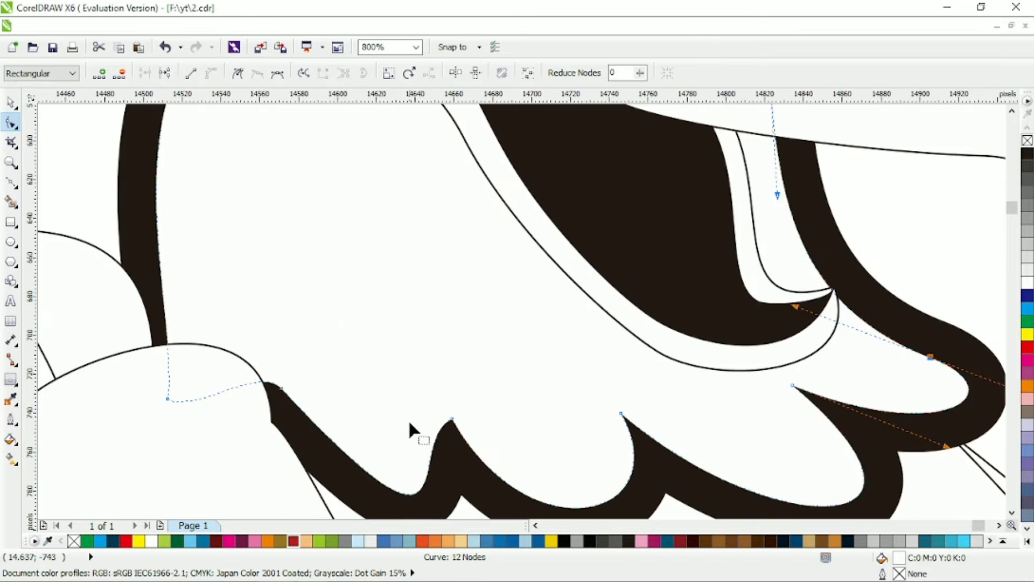
{"action": "scroll", "coordinate": [462, 490], "scroll_direction": "down", "scroll_amount": 2}
{"action": "left_click", "coordinate": [435, 395]}
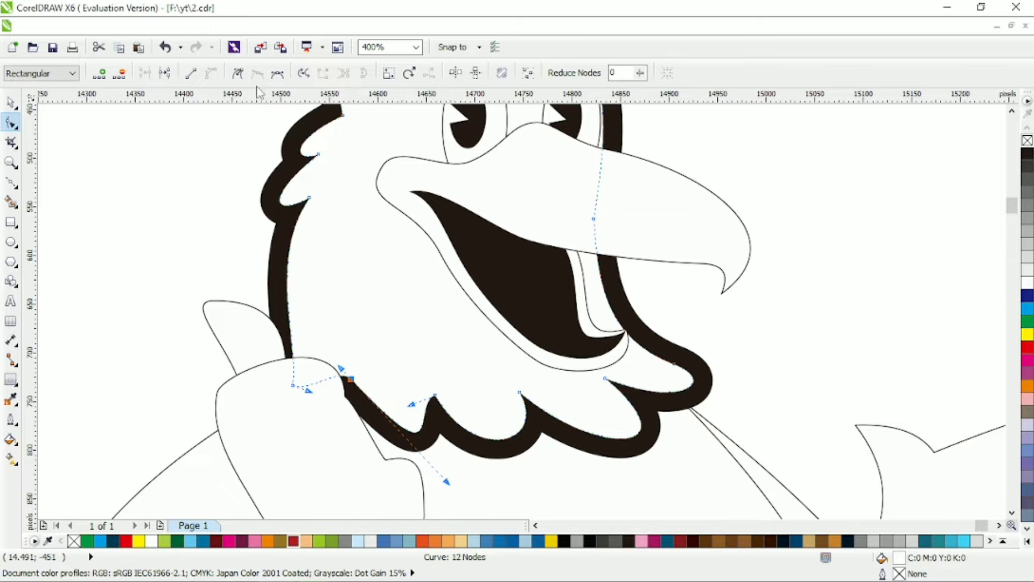
{"action": "scroll", "coordinate": [314, 372], "scroll_direction": "down", "scroll_amount": 1}
{"action": "left_click_drag", "start_coordinate": [339, 340], "coordinate": [431, 365]}
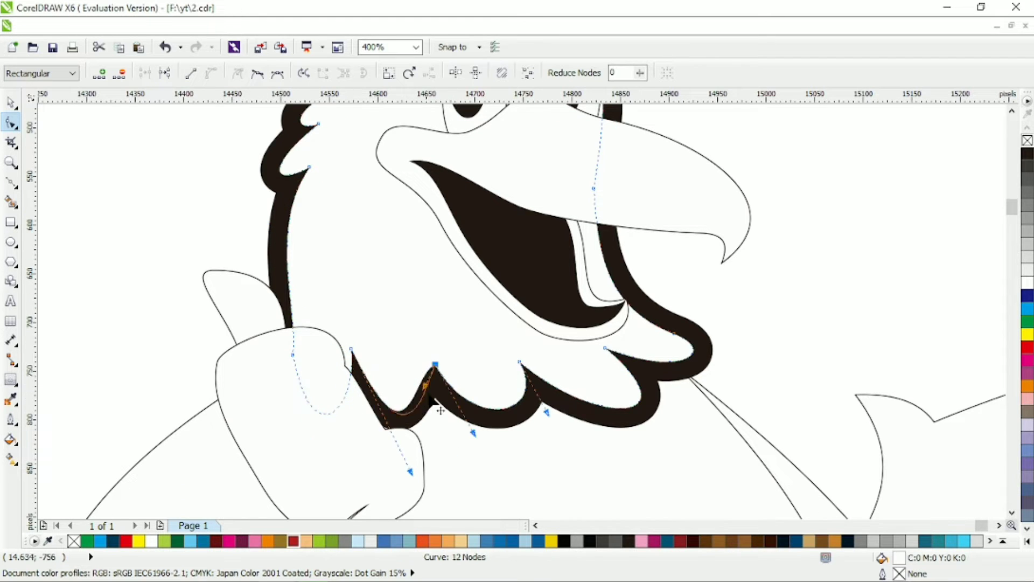
{"action": "scroll", "coordinate": [439, 380], "scroll_direction": "down", "scroll_amount": 2}
{"action": "key", "text": "space"}
{"action": "left_click", "coordinate": [533, 323]}
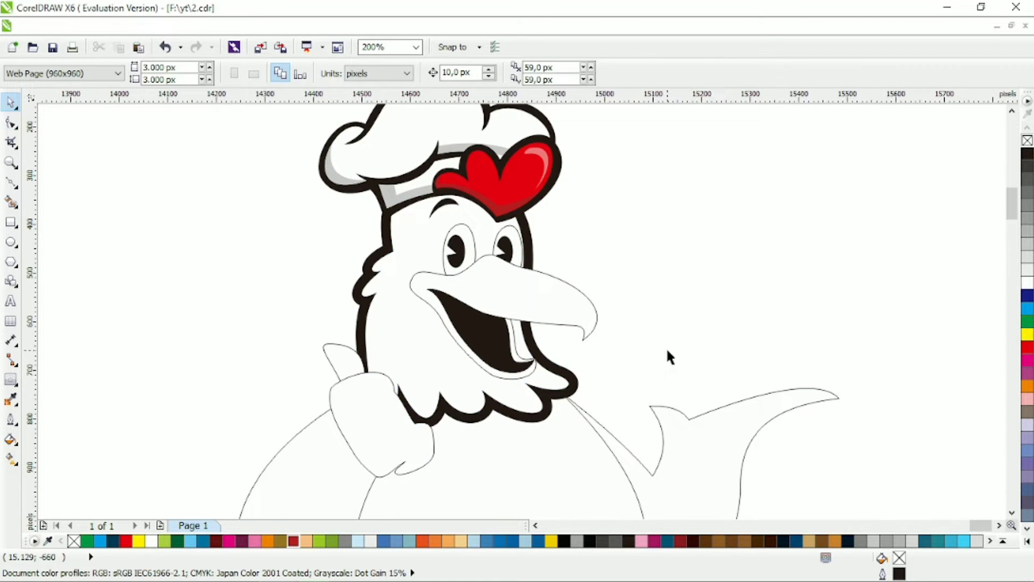
- Fill the main beak shape with orange and remove its outline
{"action": "scroll", "coordinate": [586, 370], "scroll_direction": "up", "scroll_amount": 1}
{"action": "scroll", "coordinate": [614, 324], "scroll_direction": "down", "scroll_amount": 1}
{"action": "scroll", "coordinate": [602, 286], "scroll_direction": "up", "scroll_amount": 1}
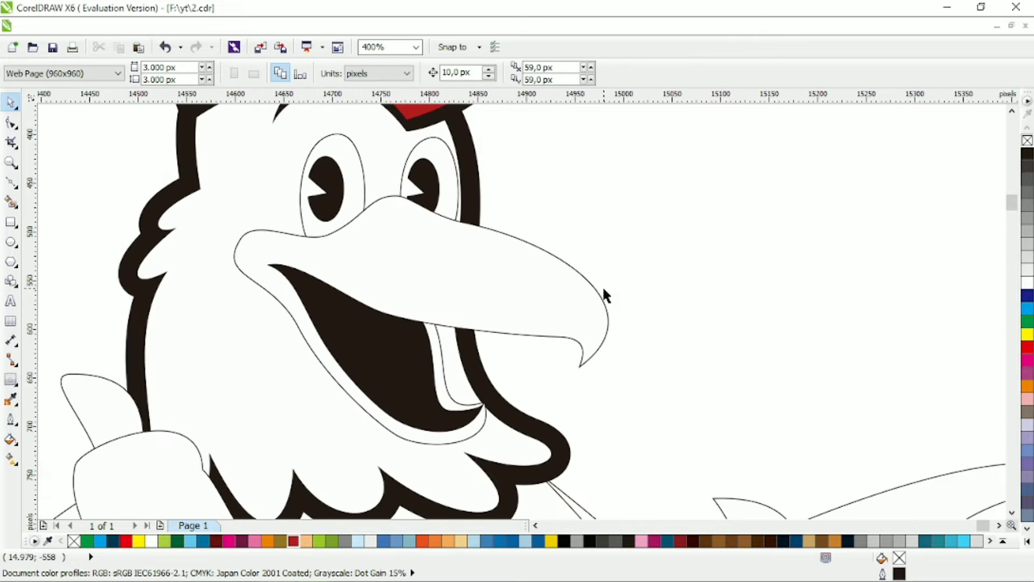
{"action": "left_click", "coordinate": [517, 294]}
{"action": "left_click", "coordinate": [273, 540]}
- Add a one-step black outside contour of 15 px around the orange beak
{"action": "left_click", "coordinate": [10, 379]}
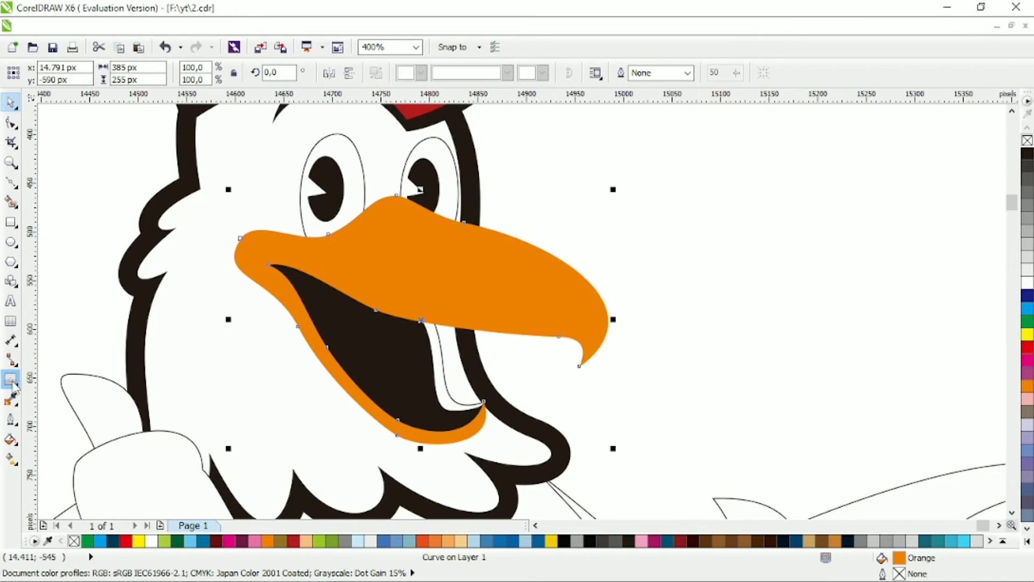
{"action": "left_click", "coordinate": [349, 72]}
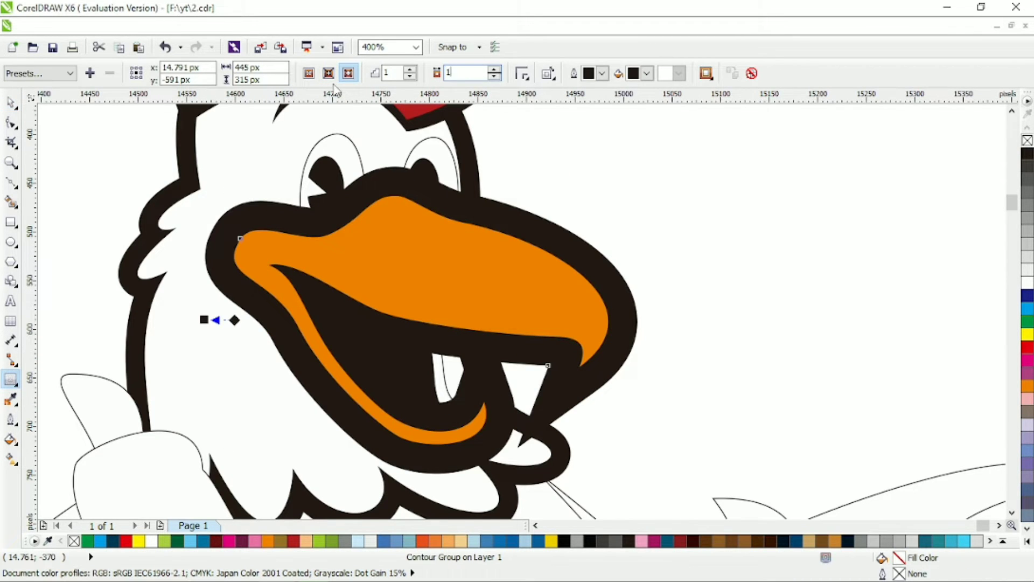
{"action": "type", "text": "15"}
{"action": "key", "text": "Return"}
{"action": "key", "text": "space"}
{"action": "left_click", "coordinate": [607, 384]}
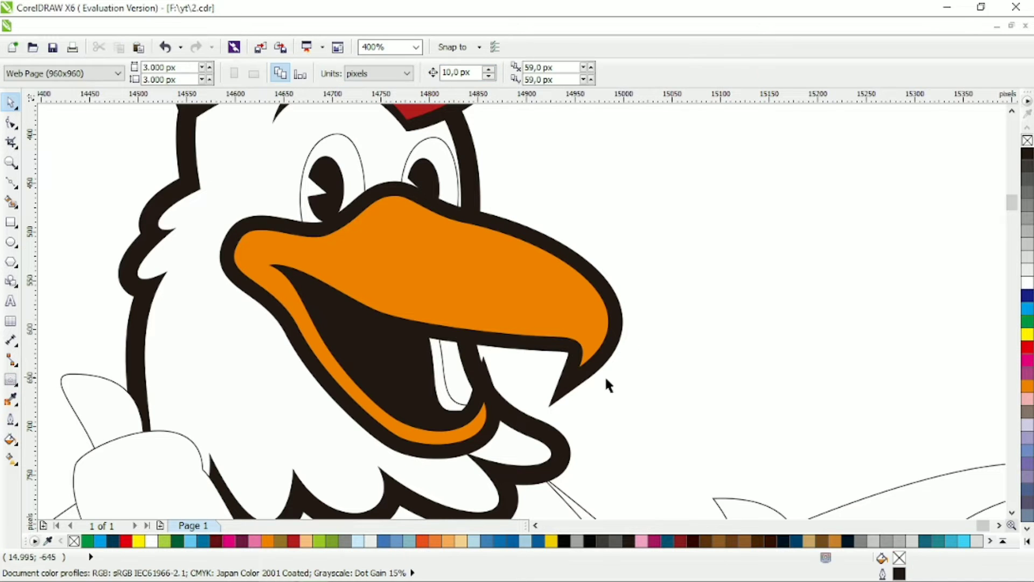
- Fill the far inner strip of the lower beak inside the mouth with orange
{"action": "scroll", "coordinate": [526, 331], "scroll_direction": "down", "scroll_amount": 1}
{"action": "scroll", "coordinate": [484, 360], "scroll_direction": "up", "scroll_amount": 1}
{"action": "left_click", "coordinate": [484, 360]}
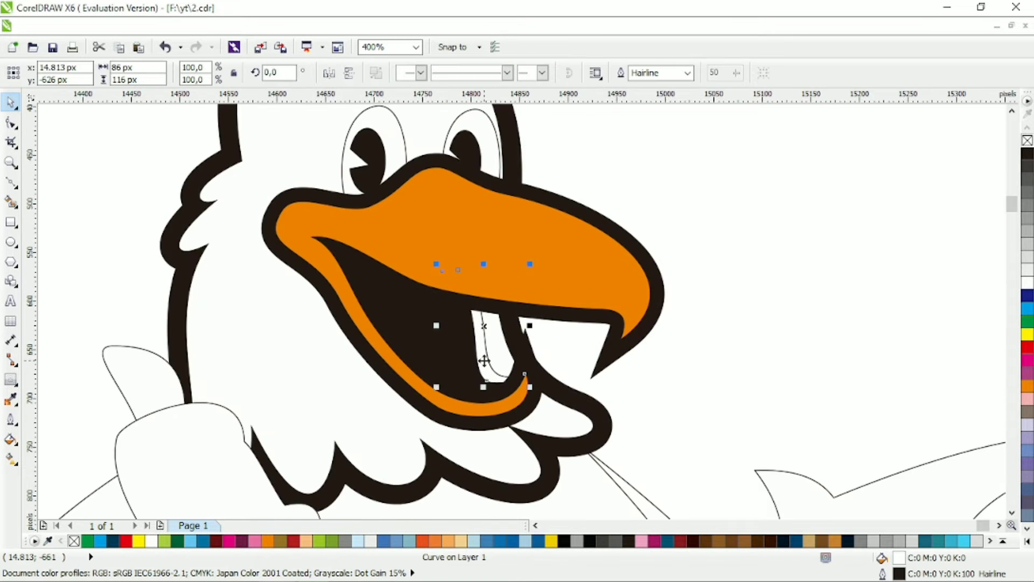
{"action": "key", "text": "Escape"}
{"action": "scroll", "coordinate": [532, 284], "scroll_direction": "down", "scroll_amount": 1}
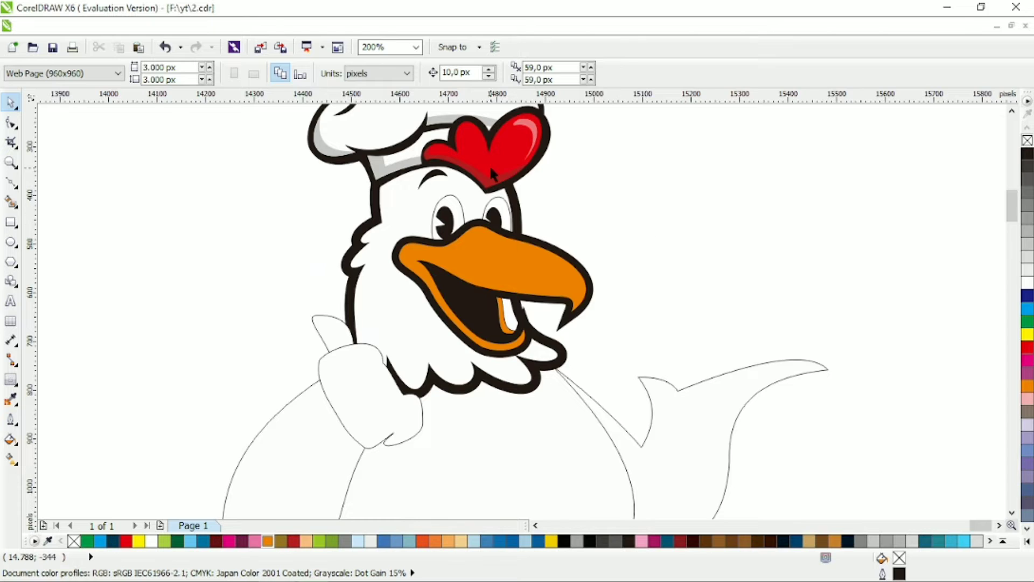
- Add a one-step black outside contour of 15 px around the larger eye
{"action": "scroll", "coordinate": [491, 172], "scroll_direction": "up", "scroll_amount": 1}
{"action": "left_click", "coordinate": [453, 202]}
{"action": "left_click", "coordinate": [10, 380]}
{"action": "left_click", "coordinate": [328, 73]}
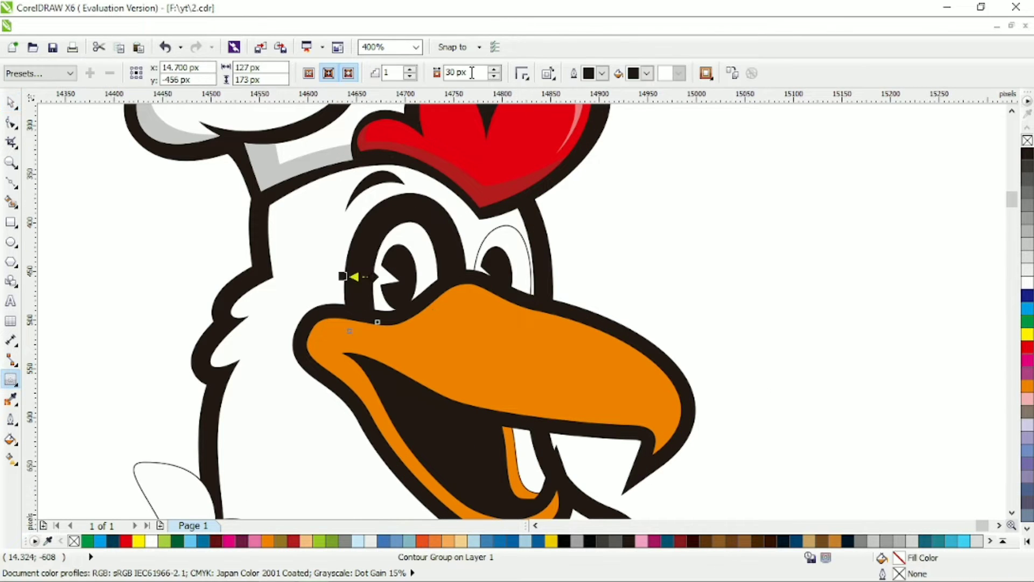
{"action": "type", "text": "20"}
{"action": "key", "text": "Return"}
- Fill the smaller eye with white and remove its outline
{"action": "left_click", "coordinate": [503, 226]}
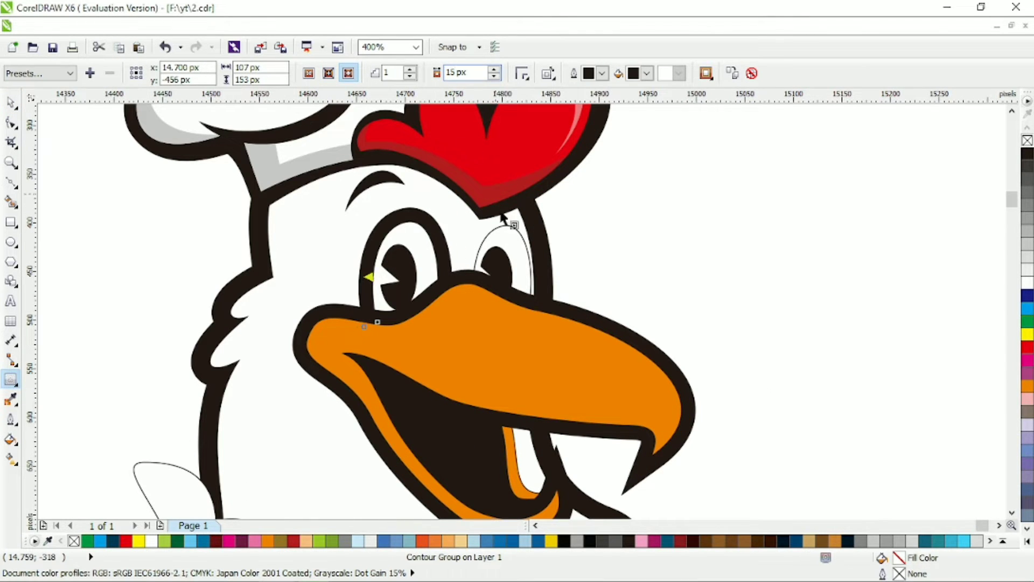
{"action": "left_click", "coordinate": [153, 541]}
{"action": "right_click", "coordinate": [73, 540]}
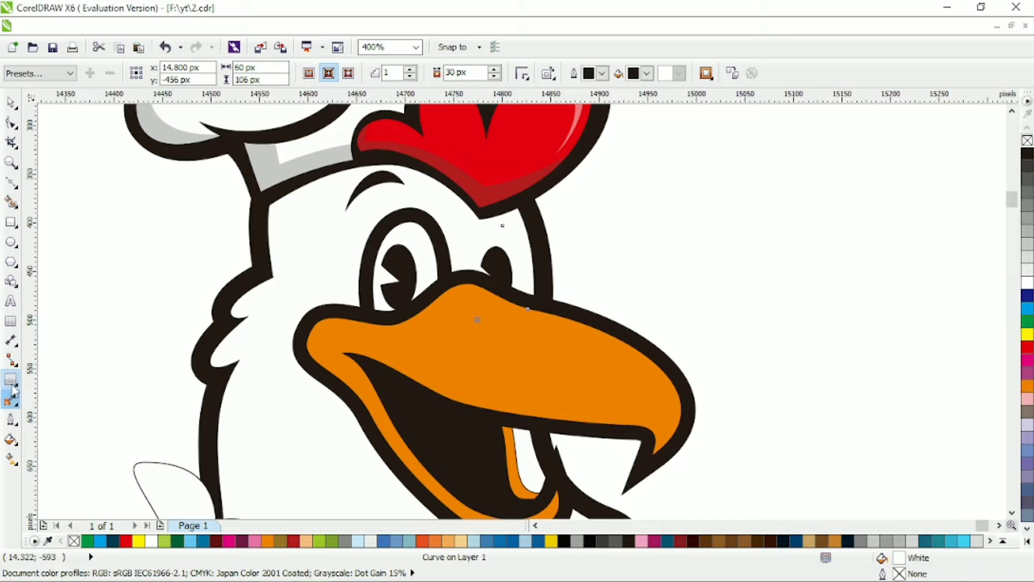
- Give the eyes and the beak outside contours with a 10 px offset
{"action": "left_click", "coordinate": [348, 75]}
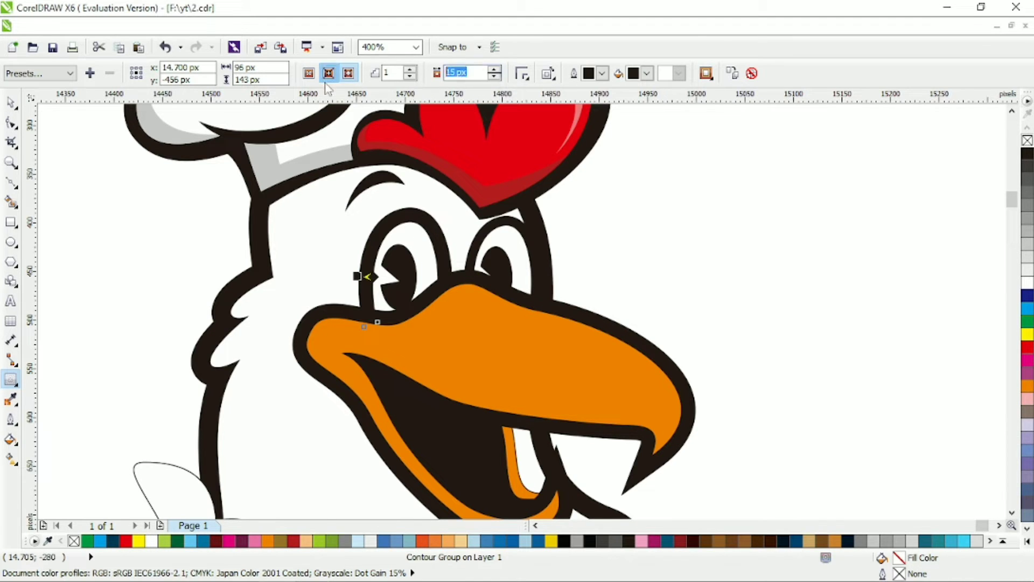
{"action": "type", "text": "10"}
{"action": "key", "text": "Return"}
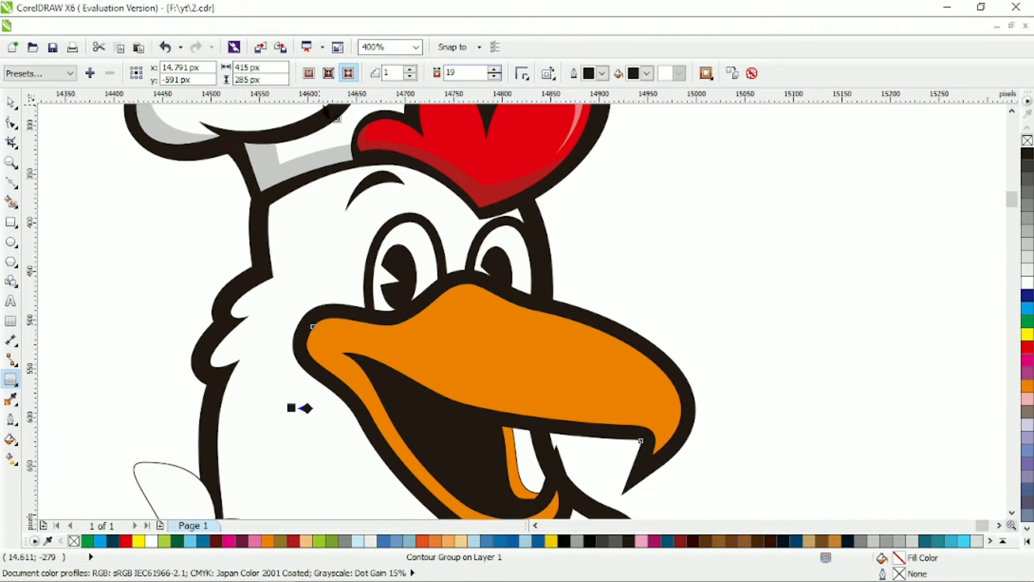
{"action": "scroll", "coordinate": [545, 238], "scroll_direction": "down", "scroll_amount": 2}
{"action": "left_click", "coordinate": [193, 182]}
{"action": "scroll", "coordinate": [421, 264], "scroll_direction": "down", "scroll_amount": 2}
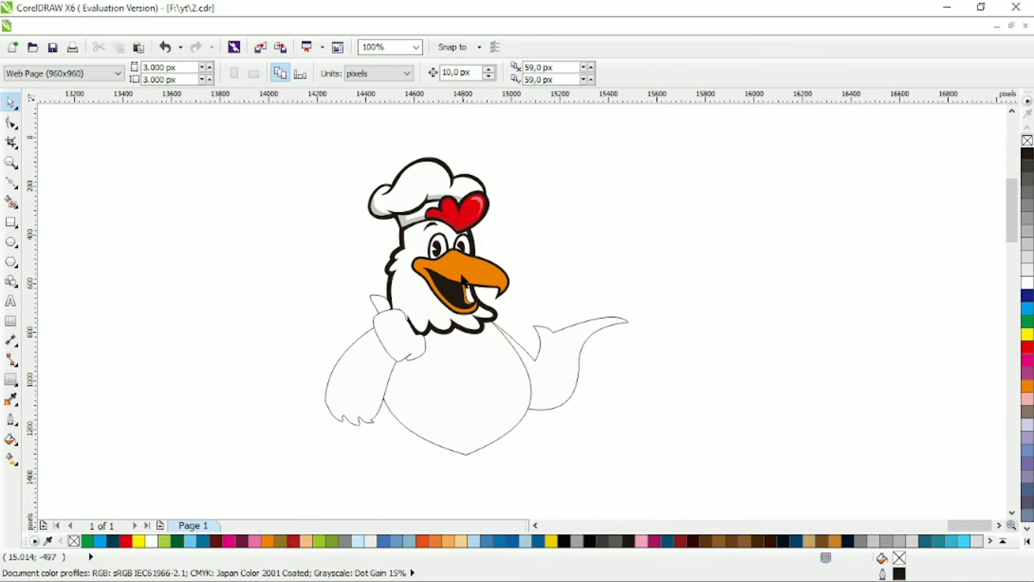
- Reshape the hooked tip of the orange beak by adjusting its curve handles and deleting a surplus node
{"action": "scroll", "coordinate": [537, 303], "scroll_direction": "up", "scroll_amount": 4}
{"action": "left_click", "coordinate": [405, 237]}
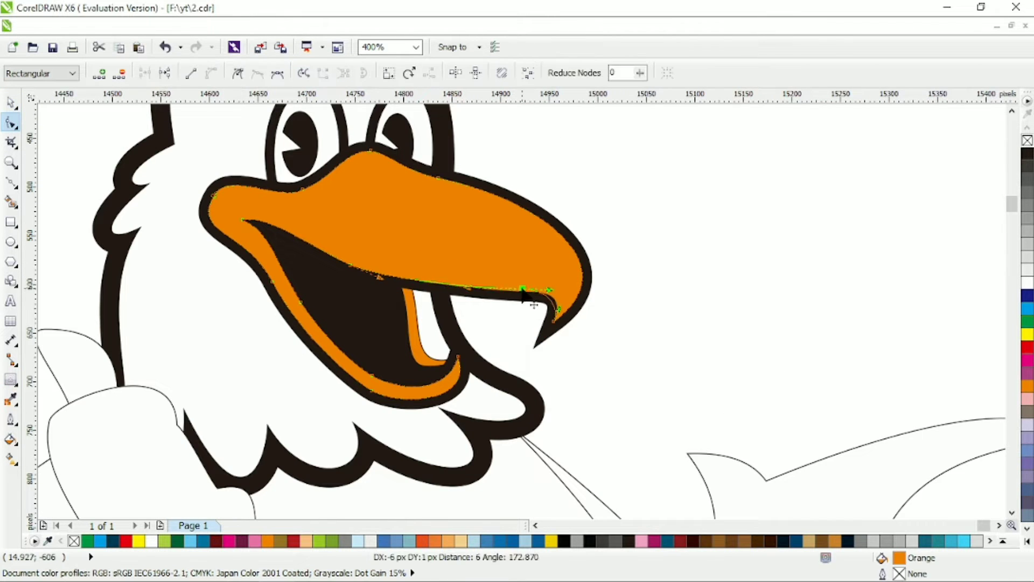
{"action": "left_click", "coordinate": [557, 315]}
{"action": "left_click_drag", "start_coordinate": [631, 273], "coordinate": [626, 280]}
{"action": "key", "text": "Delete"}
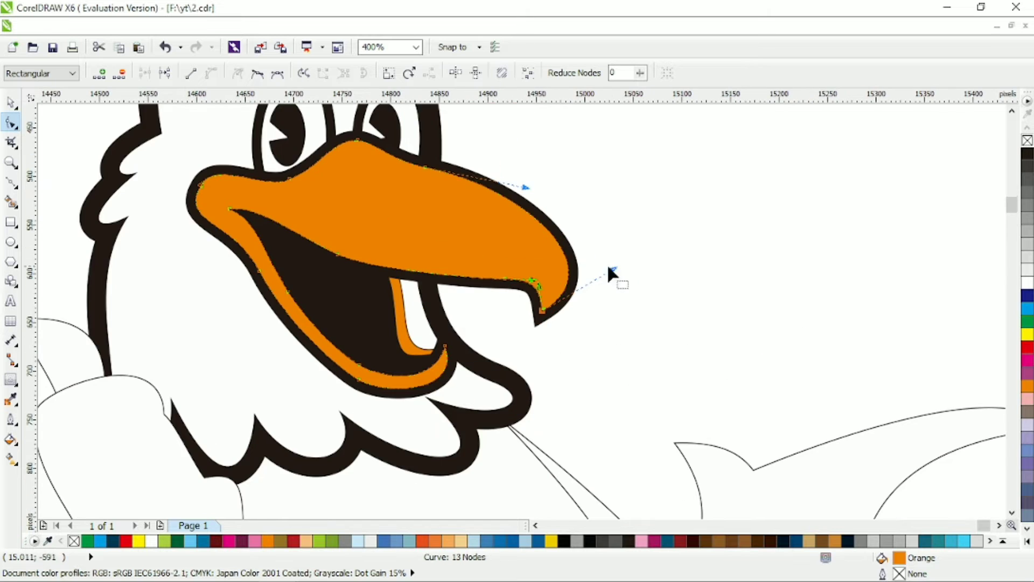
{"action": "left_click", "coordinate": [489, 193]}
{"action": "scroll", "coordinate": [490, 193], "scroll_direction": "down", "scroll_amount": 4}
{"action": "key", "text": "space"}
{"action": "scroll", "coordinate": [530, 192], "scroll_direction": "up", "scroll_amount": 2}
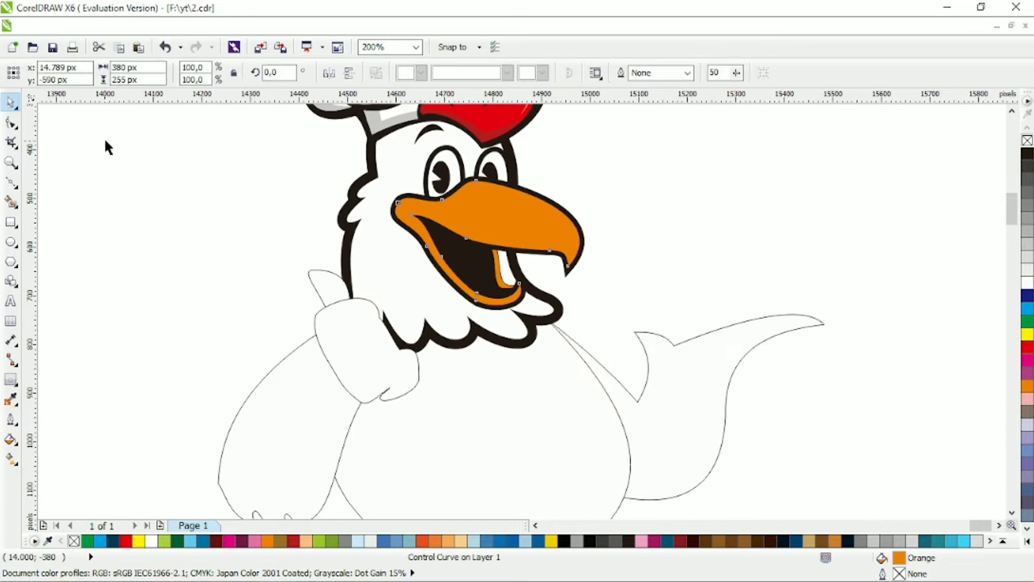
- Add a 10 px outside contour to the narrow shape inside the open mouth
{"action": "key", "text": "Tab"}
{"action": "key", "text": "Tab"}
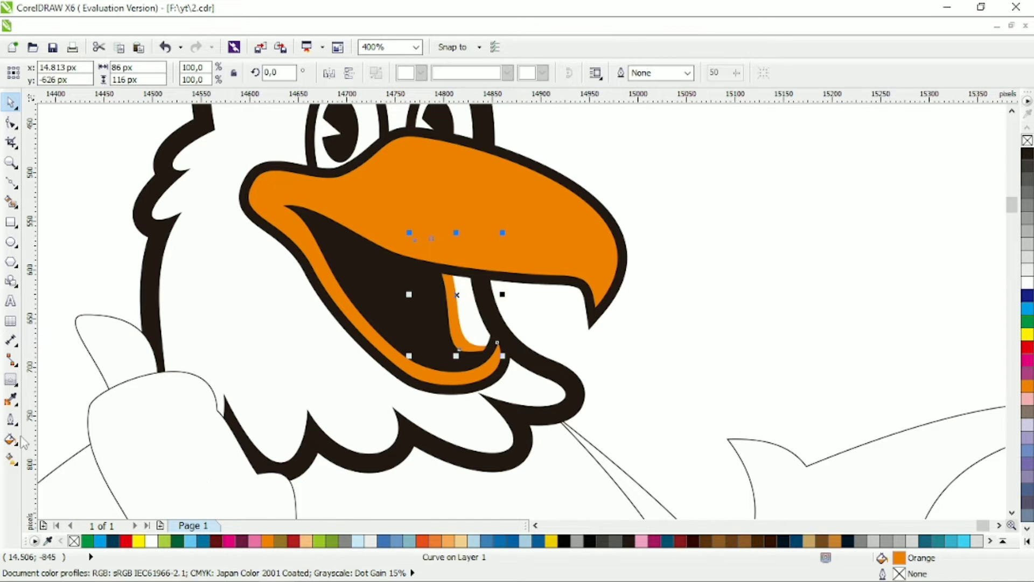
{"action": "left_click", "coordinate": [11, 380]}
{"action": "left_click", "coordinate": [509, 229]}
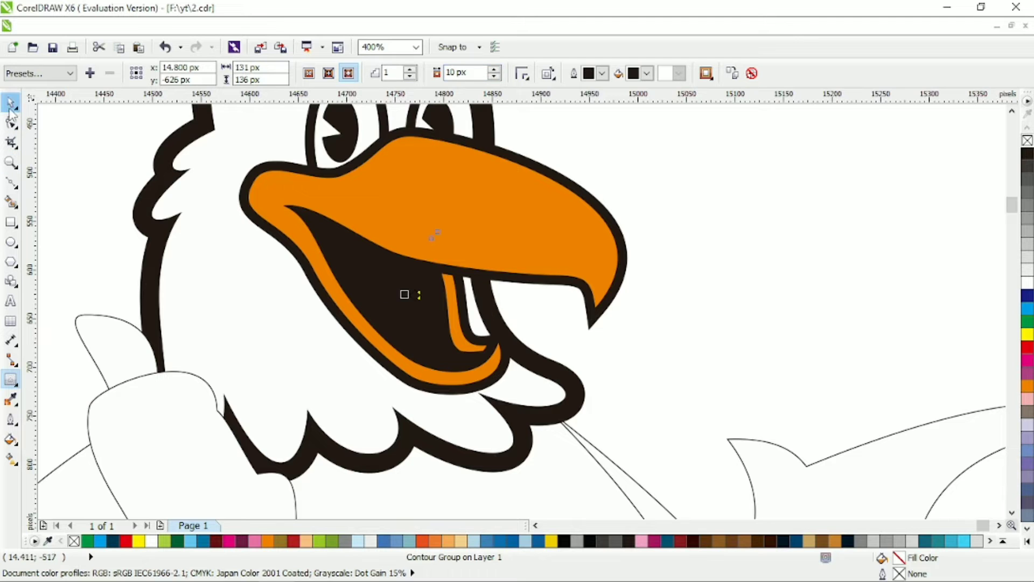
{"action": "left_click", "coordinate": [10, 102]}
{"action": "left_click", "coordinate": [644, 265]}
{"action": "scroll", "coordinate": [644, 265], "scroll_direction": "down", "scroll_amount": 1}
{"action": "scroll", "coordinate": [670, 267], "scroll_direction": "up", "scroll_amount": 1}
{"action": "key", "text": "Tab"}
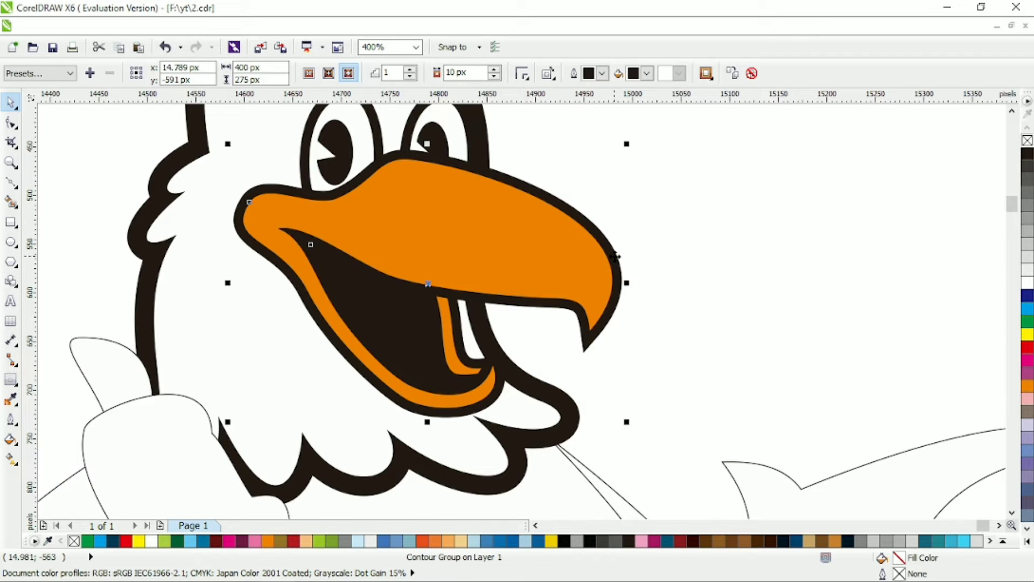
{"action": "key", "text": "Escape"}
{"action": "key", "text": "Tab"}
{"action": "left_click", "coordinate": [607, 180]}
{"action": "scroll", "coordinate": [607, 180], "scroll_direction": "down", "scroll_amount": 1}
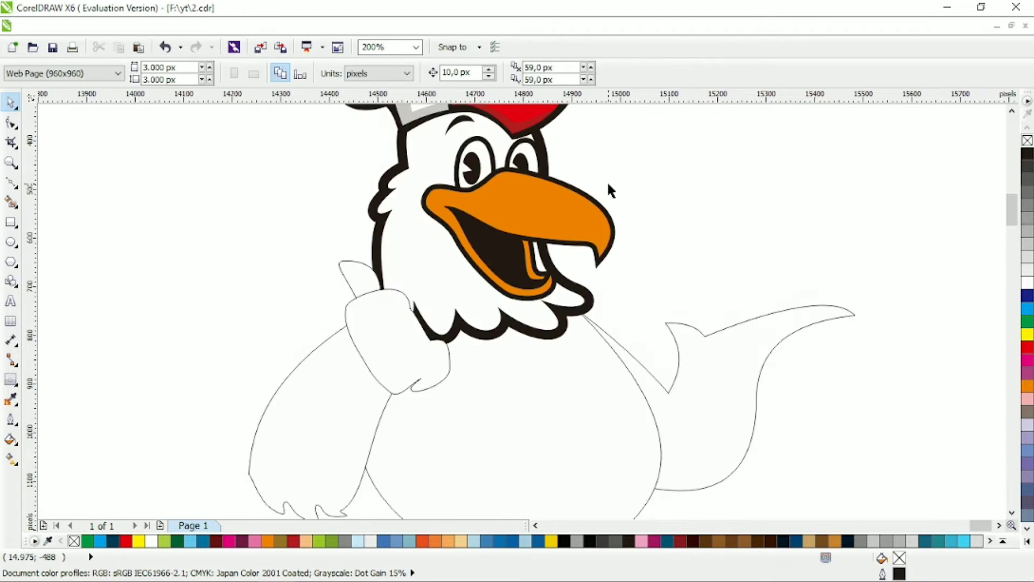
- Move both eyes slightly down toward the beak
{"action": "scroll", "coordinate": [598, 170], "scroll_direction": "up", "scroll_amount": 1}
{"action": "left_click_drag", "start_coordinate": [300, 363], "coordinate": [300, 362]}
{"action": "left_click_drag", "start_coordinate": [404, 219], "coordinate": [404, 242]}
{"action": "scroll", "coordinate": [412, 240], "scroll_direction": "down", "scroll_amount": 1}
{"action": "left_click_drag", "start_coordinate": [645, 250], "coordinate": [496, 362]}
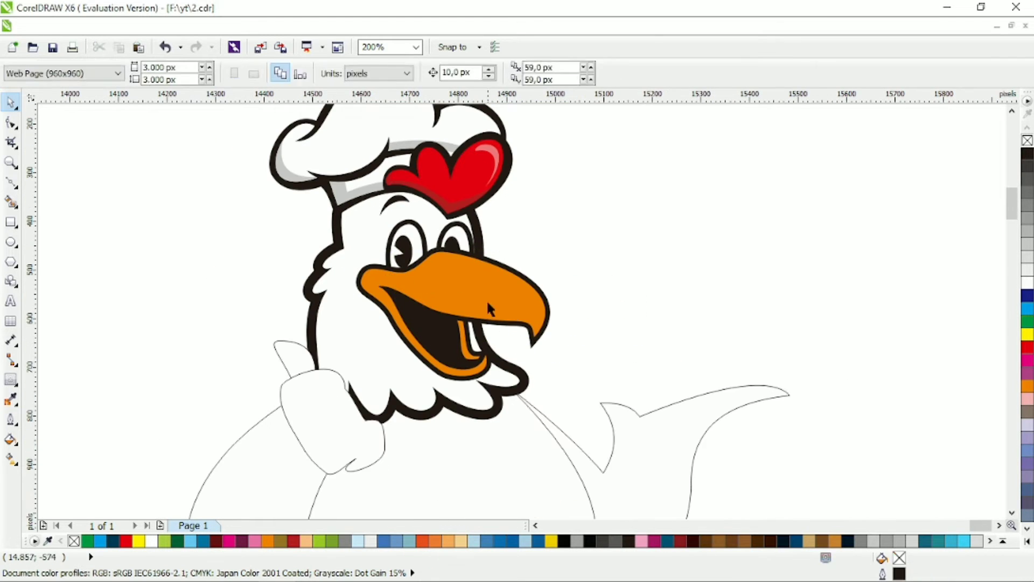
- Select the beak together with its outline and mouth shapes and move them slightly down on the face
{"action": "left_click", "coordinate": [488, 299]}
{"action": "left_click", "coordinate": [501, 267], "text": "shift"}
{"action": "left_click", "coordinate": [456, 349], "text": "shift"}
{"action": "scroll", "coordinate": [456, 352], "scroll_direction": "up", "scroll_amount": 1}
{"action": "left_click_drag", "start_coordinate": [476, 295], "coordinate": [489, 259]}
{"action": "key", "text": "Escape"}
{"action": "scroll", "coordinate": [536, 248], "scroll_direction": "down", "scroll_amount": 1}
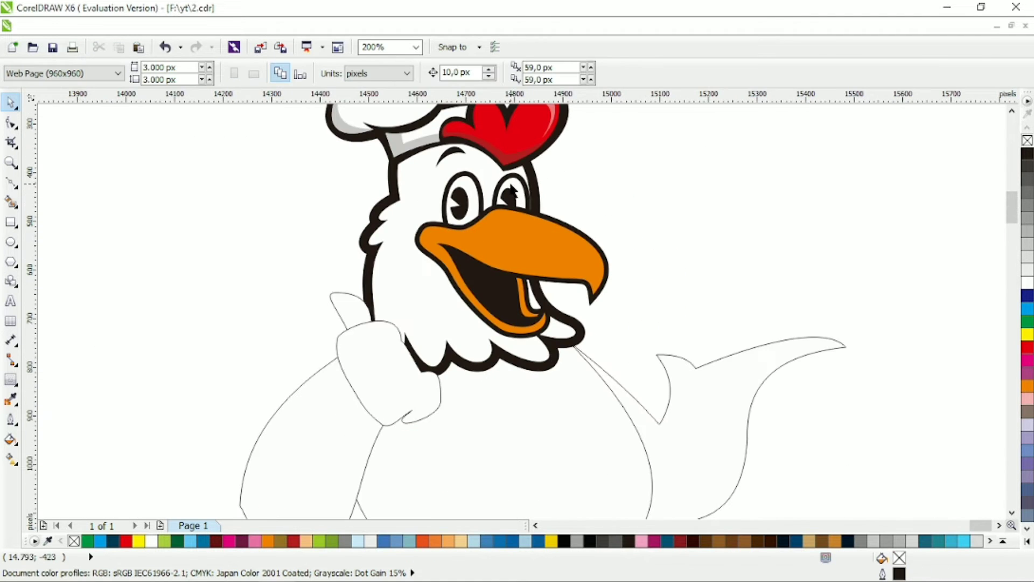
- Try to reshape the right pupil by editing the nodes around its notch
{"action": "scroll", "coordinate": [490, 204], "scroll_direction": "up", "scroll_amount": 2}
{"action": "left_click", "coordinate": [501, 208]}
{"action": "key", "text": "F10"}
{"action": "left_click_drag", "start_coordinate": [474, 279], "coordinate": [511, 286]}
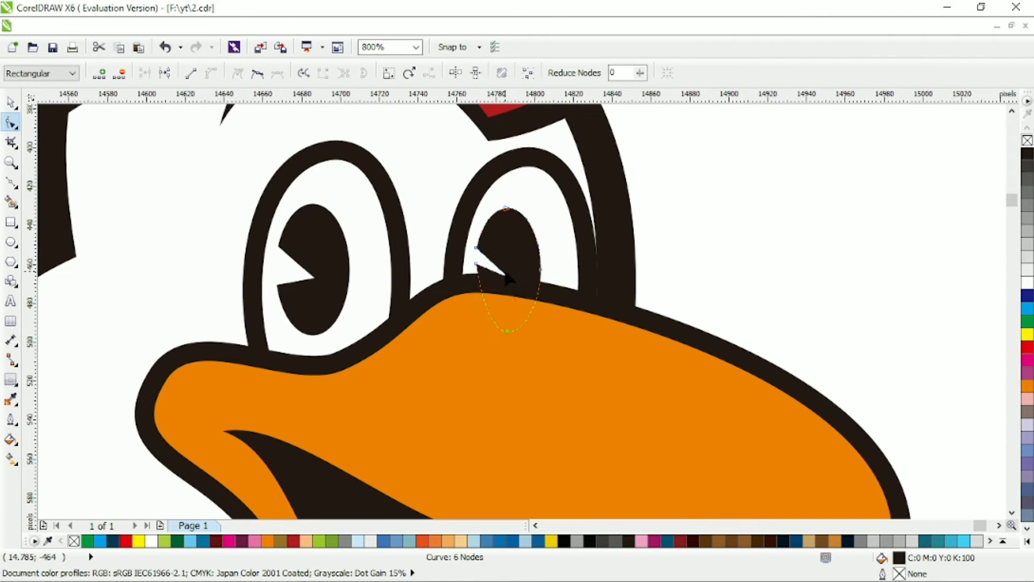
{"action": "scroll", "coordinate": [501, 269], "scroll_direction": "down", "scroll_amount": 1}
{"action": "scroll", "coordinate": [539, 274], "scroll_direction": "down", "scroll_amount": 1}
{"action": "key", "text": "Escape"}
{"action": "key", "text": "space"}
{"action": "scroll", "coordinate": [485, 259], "scroll_direction": "up", "scroll_amount": 2}
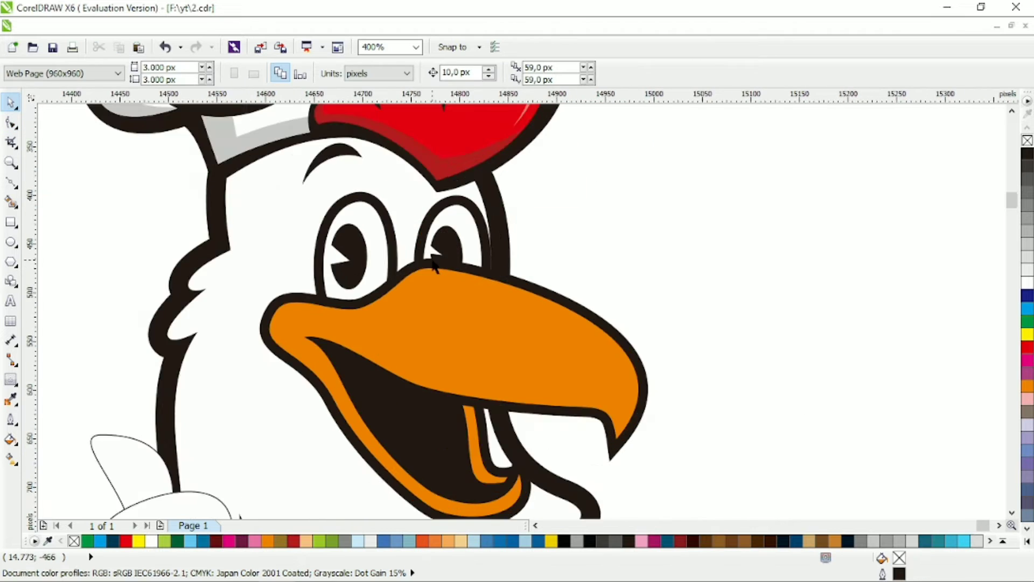
{"action": "left_click", "coordinate": [463, 221]}
{"action": "key", "text": "F10"}
{"action": "left_click_drag", "start_coordinate": [432, 237], "coordinate": [458, 247]}
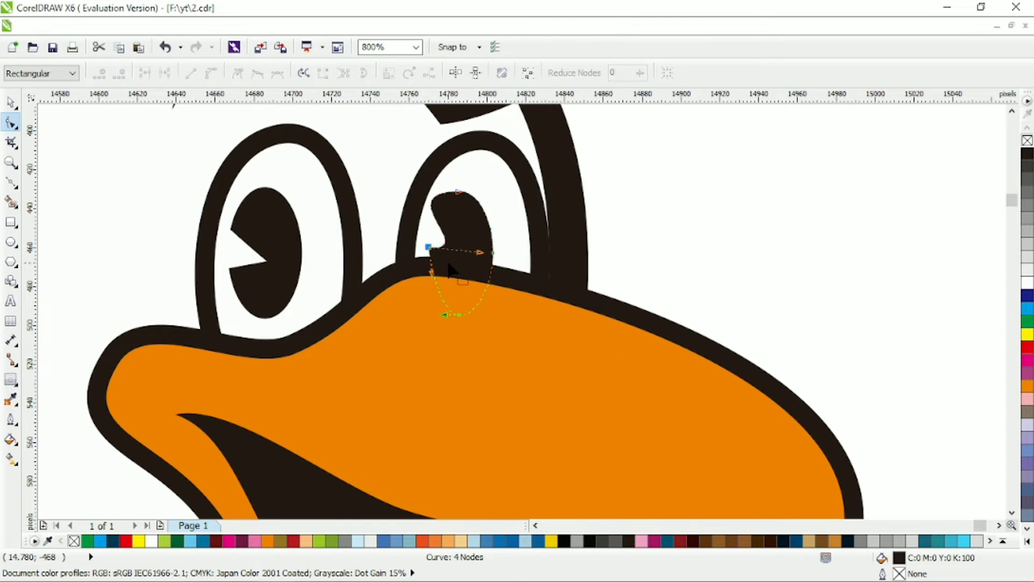
- Delete the black pupils from both eyes
{"action": "key", "text": "space"}
{"action": "key", "text": "Delete"}
{"action": "key", "text": "Tab"}
{"action": "key", "text": "Delete"}
{"action": "scroll", "coordinate": [390, 268], "scroll_direction": "down", "scroll_amount": 2}
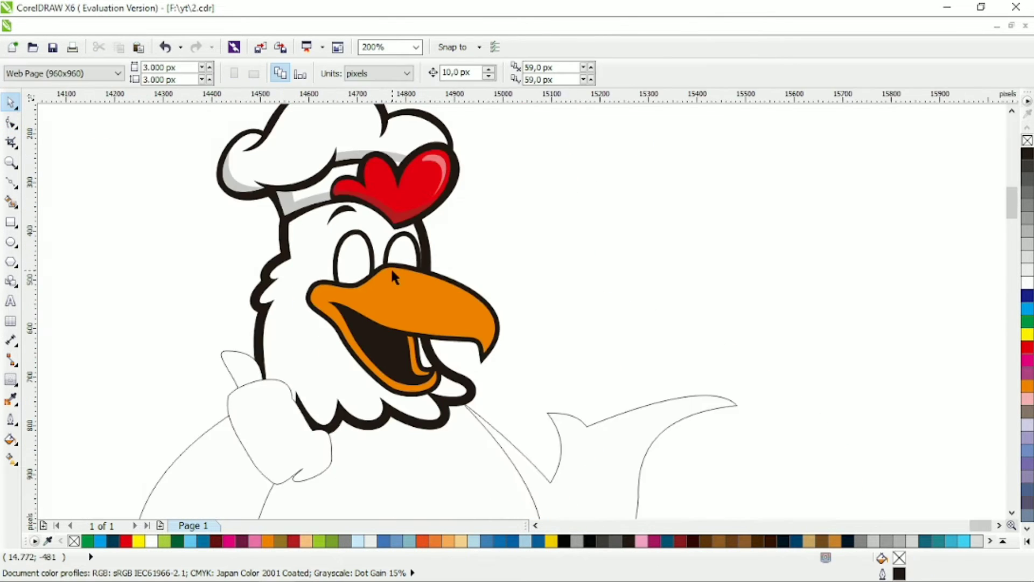
- Thin the black head outline beside the right eye by deleting a node near the comb and shifting the node behind the beak
{"action": "scroll", "coordinate": [390, 268], "scroll_direction": "up", "scroll_amount": 1}
{"action": "left_click", "coordinate": [376, 218]}
{"action": "key", "text": "F10"}
{"action": "left_click", "coordinate": [425, 136]}
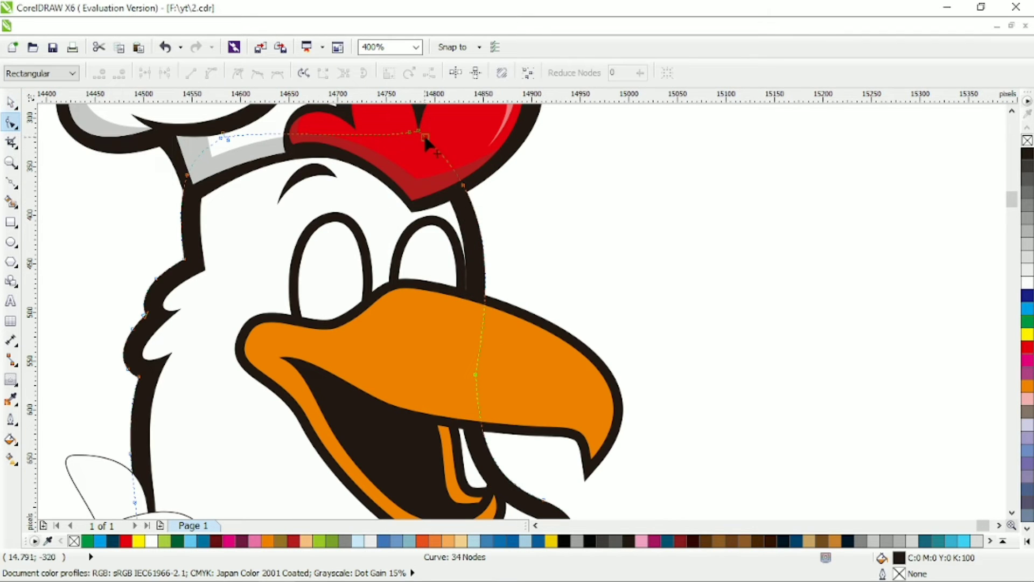
{"action": "key", "text": "Delete"}
{"action": "mouse_move", "coordinate": [458, 371]}
{"action": "left_mouse_down"}
{"action": "mouse_move", "coordinate": [467, 376]}
{"action": "mouse_move", "coordinate": [463, 360]}
{"action": "left_mouse_up"}
{"action": "scroll", "coordinate": [488, 250], "scroll_direction": "down", "scroll_amount": 1}
{"action": "key", "text": "space"}
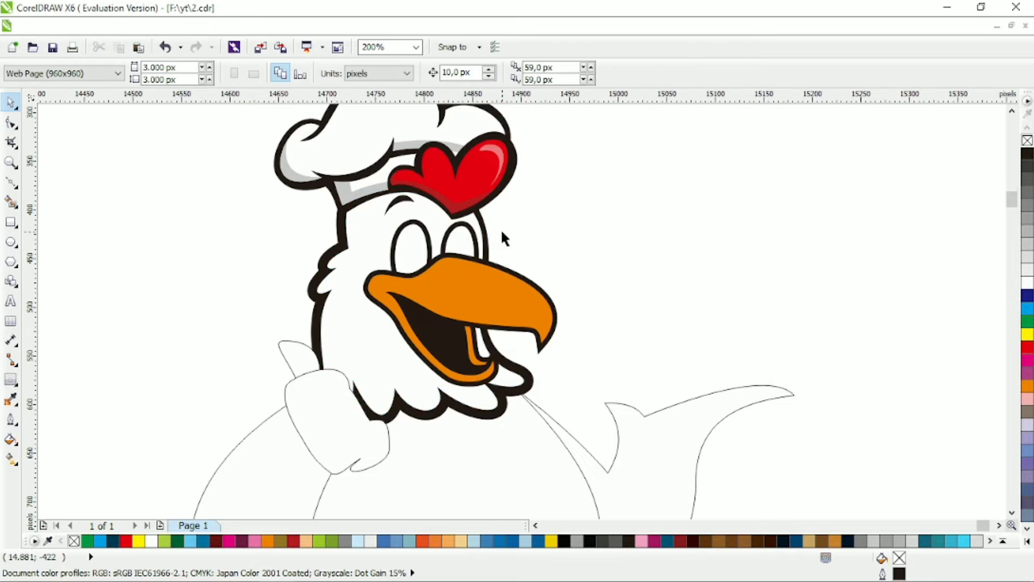
- Select the right eye's white and outline shapes together and slant them slightly
{"action": "scroll", "coordinate": [500, 231], "scroll_direction": "up", "scroll_amount": 1}
{"action": "left_click", "coordinate": [425, 237]}
{"action": "left_click", "coordinate": [426, 237], "text": "shift"}
{"action": "left_click", "coordinate": [425, 237]}
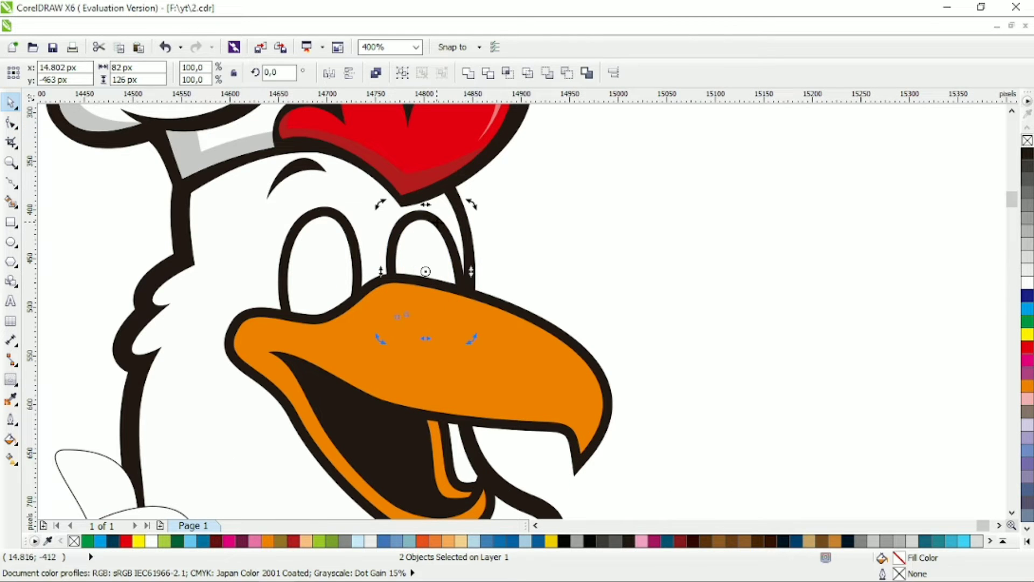
{"action": "key", "text": "Escape"}
- Sharpen the black beak outline's lower tip by deleting an extra node and repositioning the tip node
{"action": "scroll", "coordinate": [425, 245], "scroll_direction": "down", "scroll_amount": 1}
{"action": "scroll", "coordinate": [580, 335], "scroll_direction": "up", "scroll_amount": 1}
{"action": "left_click", "coordinate": [581, 335]}
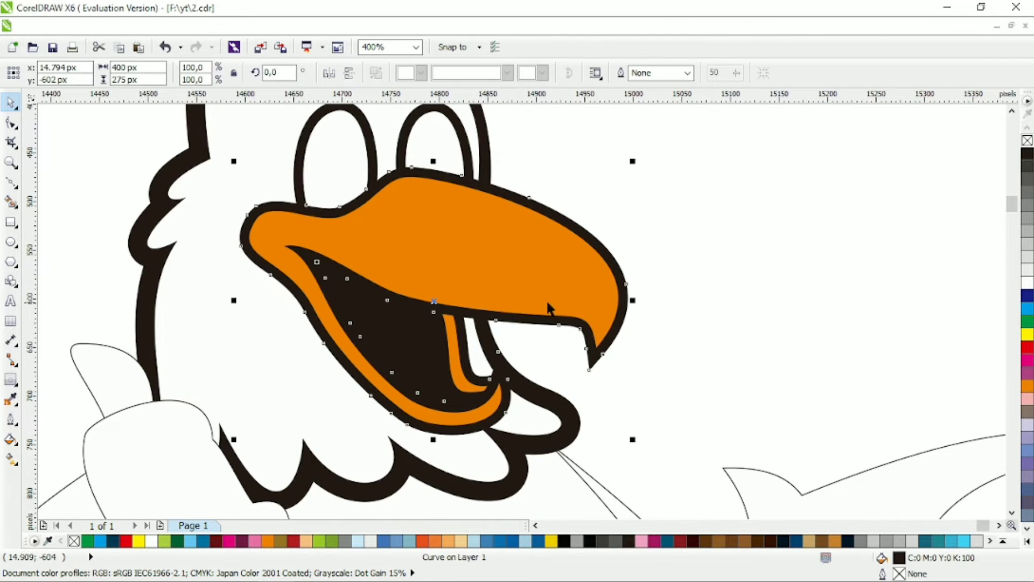
{"action": "key", "text": "F10"}
{"action": "left_click", "coordinate": [589, 369]}
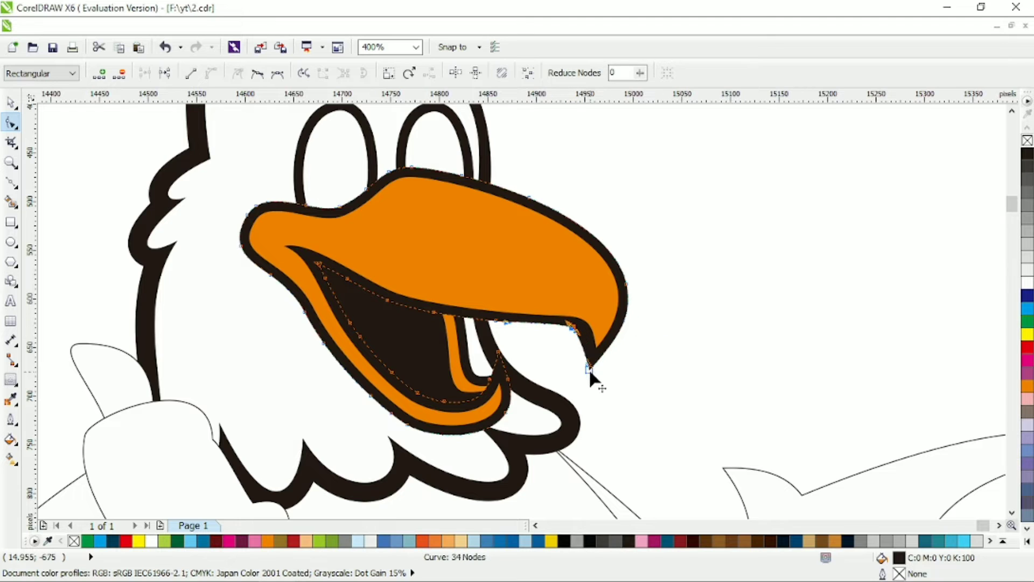
{"action": "scroll", "coordinate": [586, 346], "scroll_direction": "up", "scroll_amount": 1}
{"action": "key", "text": "Delete"}
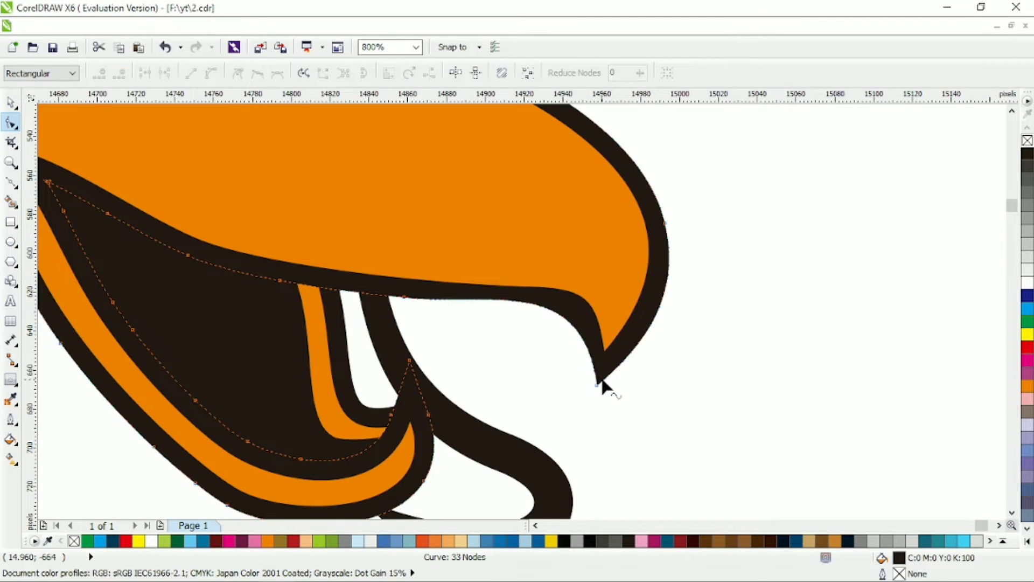
{"action": "left_click_drag", "start_coordinate": [597, 384], "coordinate": [595, 376]}
{"action": "scroll", "coordinate": [669, 336], "scroll_direction": "up", "scroll_amount": 2}
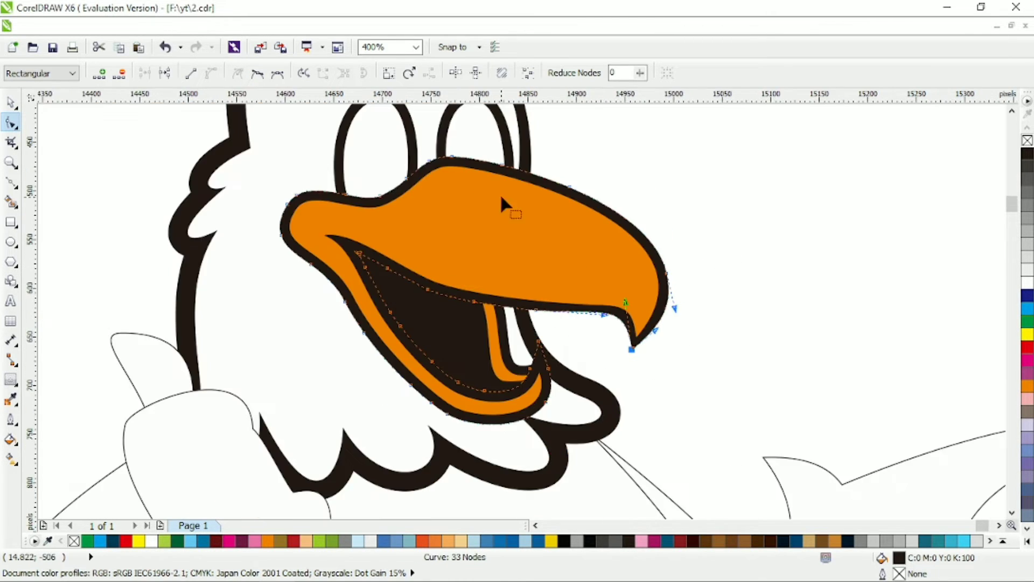
{"action": "key", "text": "space"}
{"action": "scroll", "coordinate": [717, 260], "scroll_direction": "down", "scroll_amount": 1}
- Pull the white head shape's upper feather corner inward toward the face and curve it into a long pointed notch
{"action": "scroll", "coordinate": [347, 250], "scroll_direction": "up", "scroll_amount": 1}
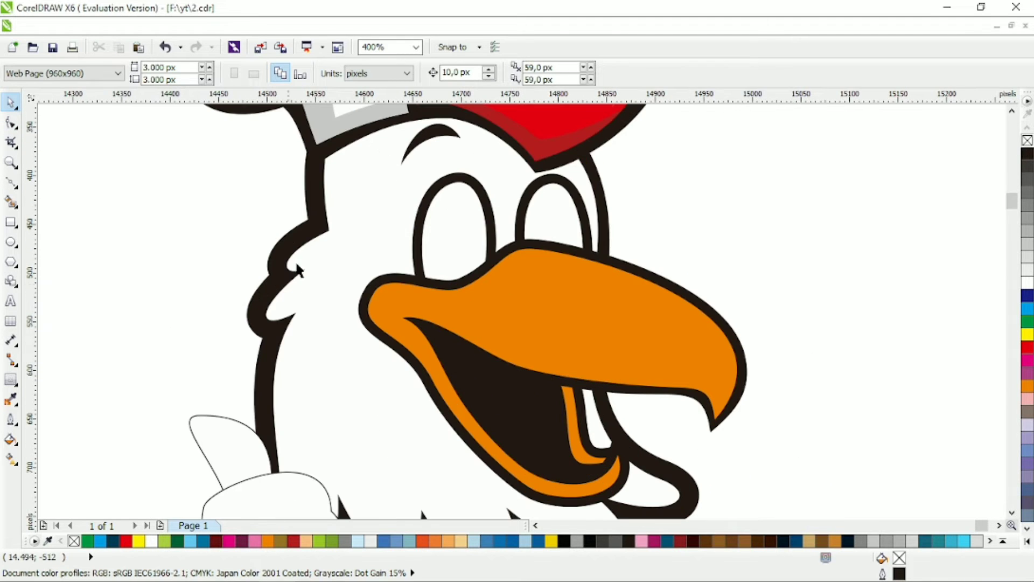
{"action": "key", "text": "F10"}
{"action": "left_click", "coordinate": [330, 230]}
{"action": "scroll", "coordinate": [330, 230], "scroll_direction": "up", "scroll_amount": 1}
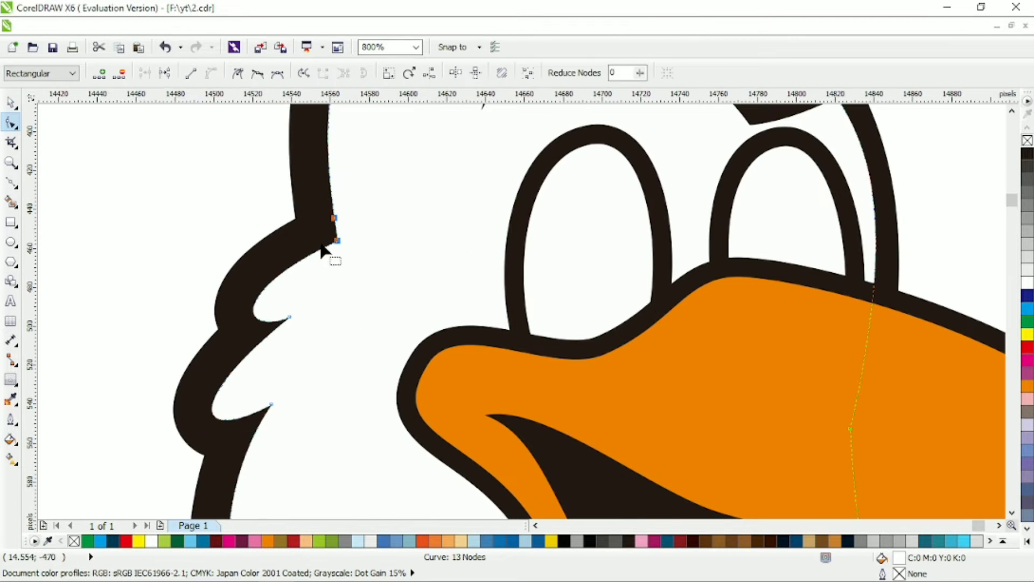
{"action": "left_click_drag", "start_coordinate": [337, 241], "coordinate": [396, 226]}
{"action": "left_click_drag", "start_coordinate": [314, 279], "coordinate": [176, 252]}
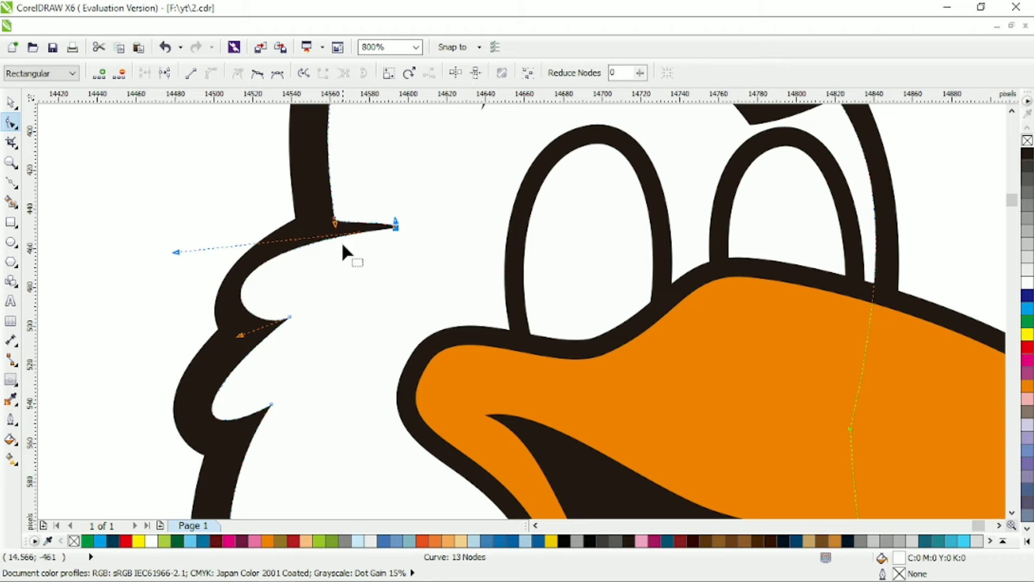
{"action": "left_click", "coordinate": [394, 222]}
{"action": "scroll", "coordinate": [370, 291], "scroll_direction": "down", "scroll_amount": 1}
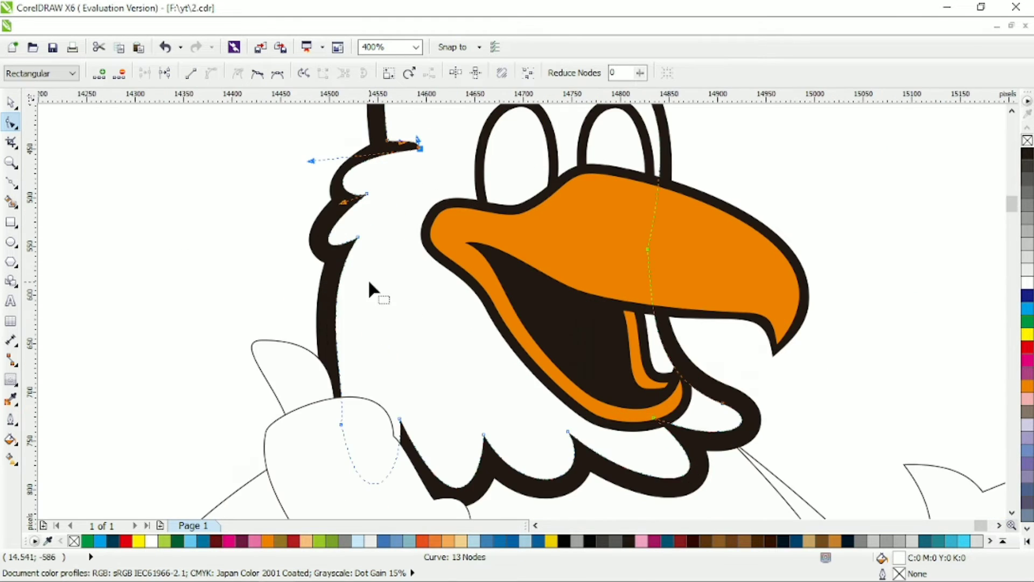
{"action": "scroll", "coordinate": [500, 217], "scroll_direction": "down", "scroll_amount": 1}
{"action": "scroll", "coordinate": [442, 172], "scroll_direction": "up", "scroll_amount": 1}
- Draw a pupil ellipse about 48 by 72 px in the left eye and place a copy about 40 px wide in the right eye
{"action": "key", "text": "F7"}
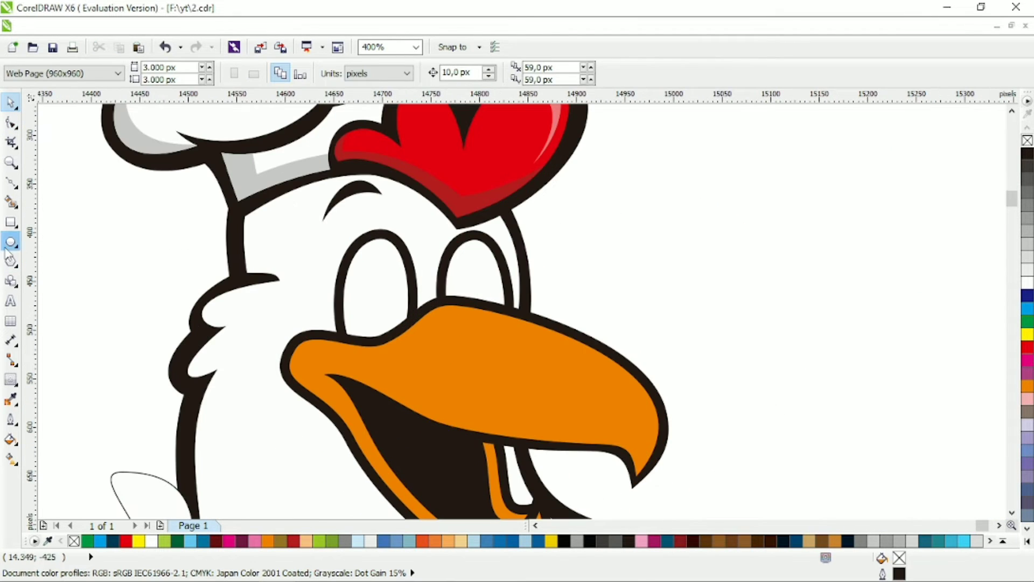
{"action": "mouse_move", "coordinate": [348, 281]}
{"action": "left_mouse_down"}
{"action": "mouse_move", "coordinate": [378, 340]}
{"action": "mouse_move", "coordinate": [399, 356]}
{"action": "left_mouse_up"}
{"action": "key", "text": "space"}
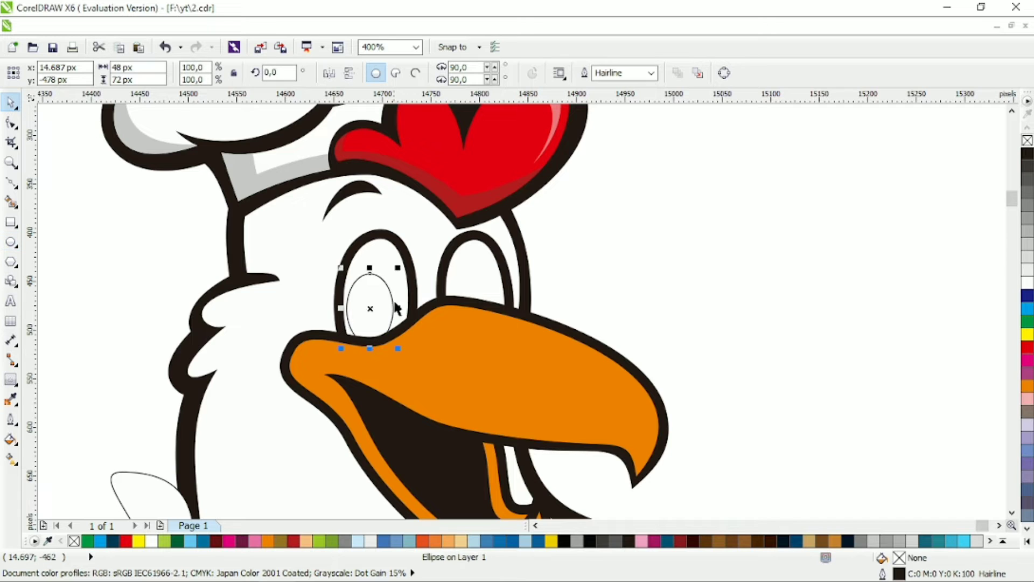
{"action": "left_click_drag", "start_coordinate": [471, 292], "coordinate": [470, 294]}
{"action": "scroll", "coordinate": [470, 291], "scroll_direction": "up", "scroll_amount": 1}
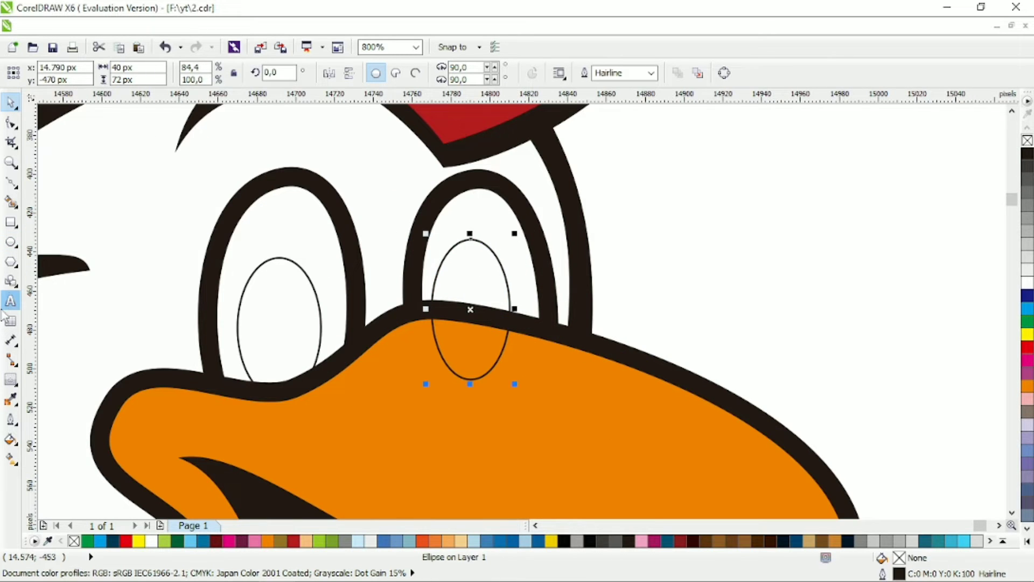
- Add small white ellipses without outlines over the upper right of both pupils as highlights
{"action": "mouse_move", "coordinate": [287, 247]}
{"action": "left_mouse_down"}
{"action": "mouse_move", "coordinate": [321, 304]}
{"action": "mouse_move", "coordinate": [494, 262]}
{"action": "left_mouse_up"}
{"action": "left_click", "coordinate": [11, 103]}
{"action": "left_click", "coordinate": [236, 315], "text": "shift"}
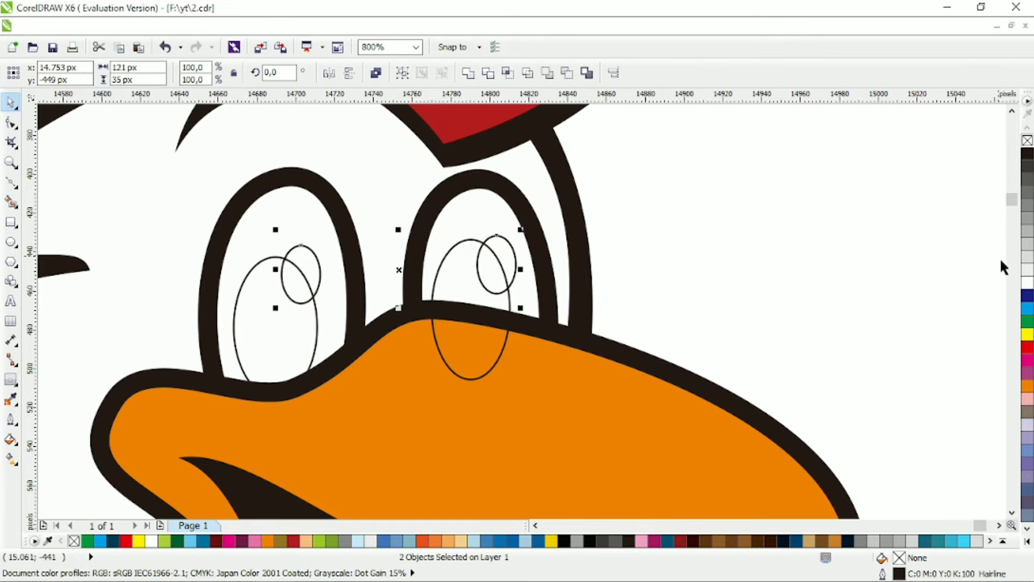
{"action": "key", "text": "Tab"}
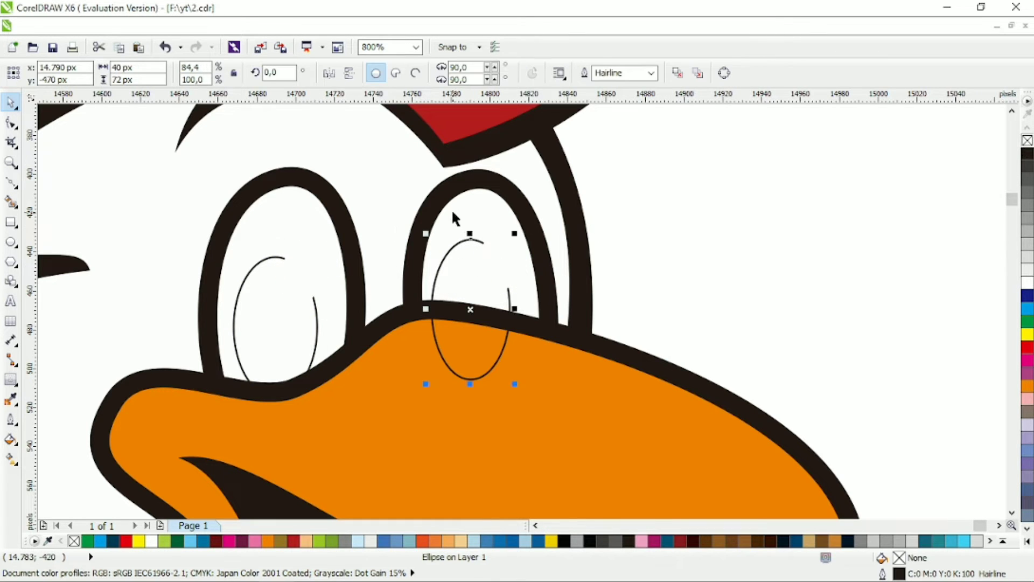
{"action": "scroll", "coordinate": [492, 266], "scroll_direction": "down", "scroll_amount": 2}
{"action": "key", "text": "Escape"}
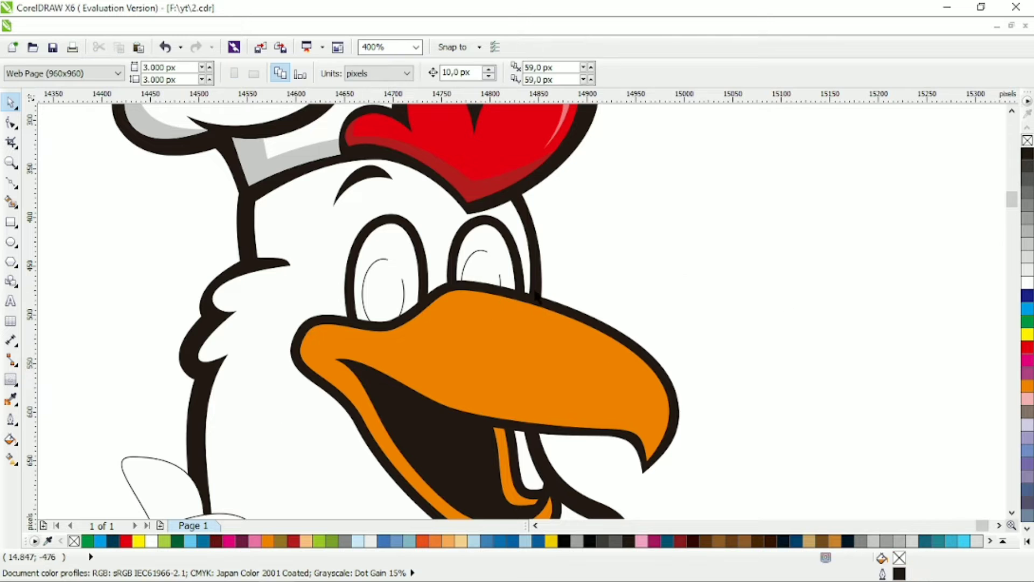
- Fill both pupil ellipses with black
{"action": "left_click", "coordinate": [370, 292]}
{"action": "left_click", "coordinate": [462, 269], "text": "shift"}
{"action": "left_click", "coordinate": [1028, 154]}
{"action": "key", "text": "Escape"}
- Enlarge the white highlight on the left pupil slightly
{"action": "scroll", "coordinate": [481, 315], "scroll_direction": "up", "scroll_amount": 2}
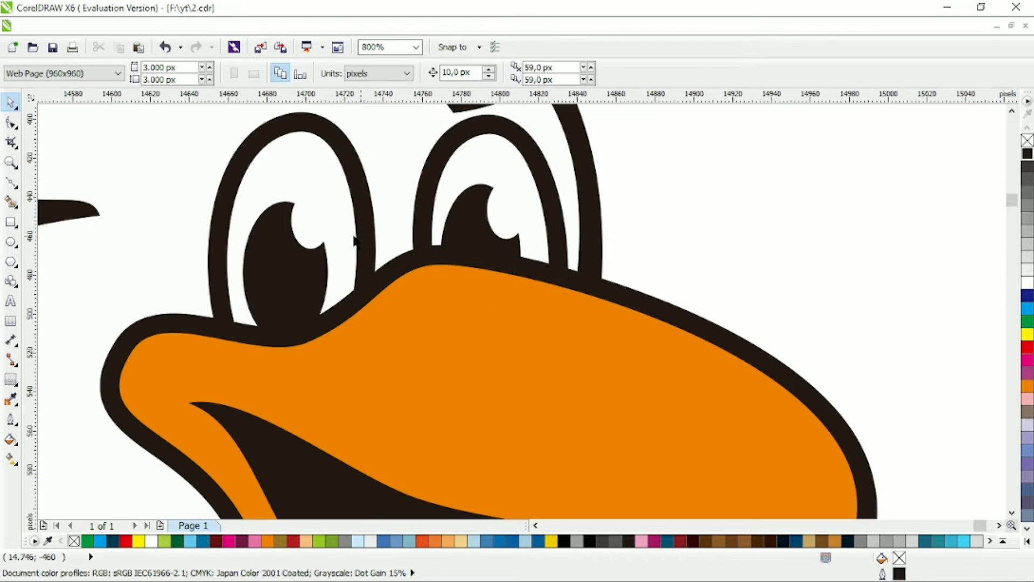
{"action": "left_click", "coordinate": [299, 237]}
{"action": "left_click_drag", "start_coordinate": [335, 194], "coordinate": [345, 182]}
{"action": "key", "text": "Escape"}
{"action": "scroll", "coordinate": [594, 207], "scroll_direction": "down", "scroll_amount": 4}
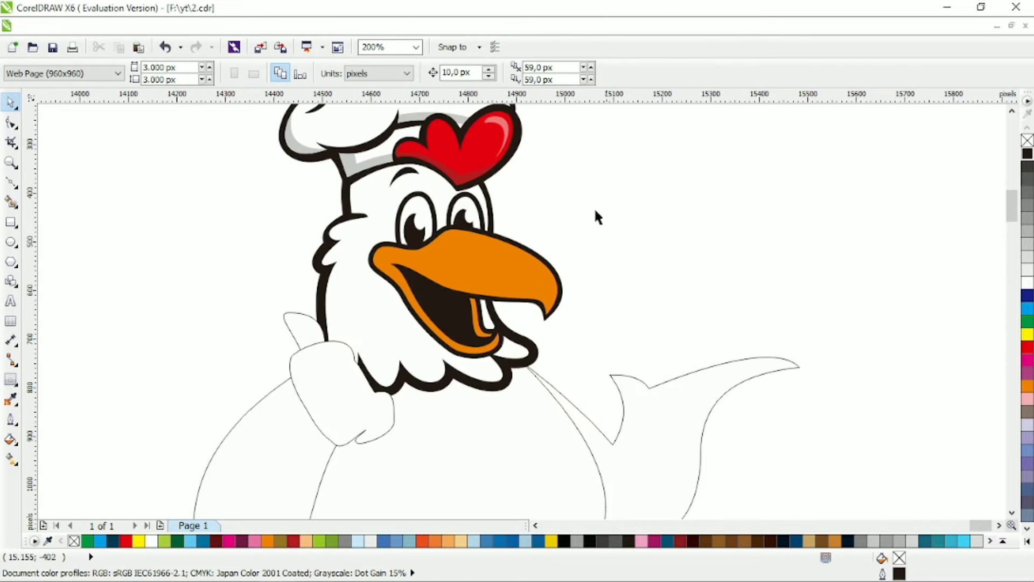
- Examine the edges of both pupils and their highlights up close
{"action": "scroll", "coordinate": [377, 235], "scroll_direction": "up", "scroll_amount": 4}
{"action": "left_click", "coordinate": [377, 235]}
{"action": "key", "text": "Escape"}
{"action": "scroll", "coordinate": [416, 250], "scroll_direction": "down", "scroll_amount": 4}
{"action": "scroll", "coordinate": [361, 206], "scroll_direction": "up", "scroll_amount": 6}
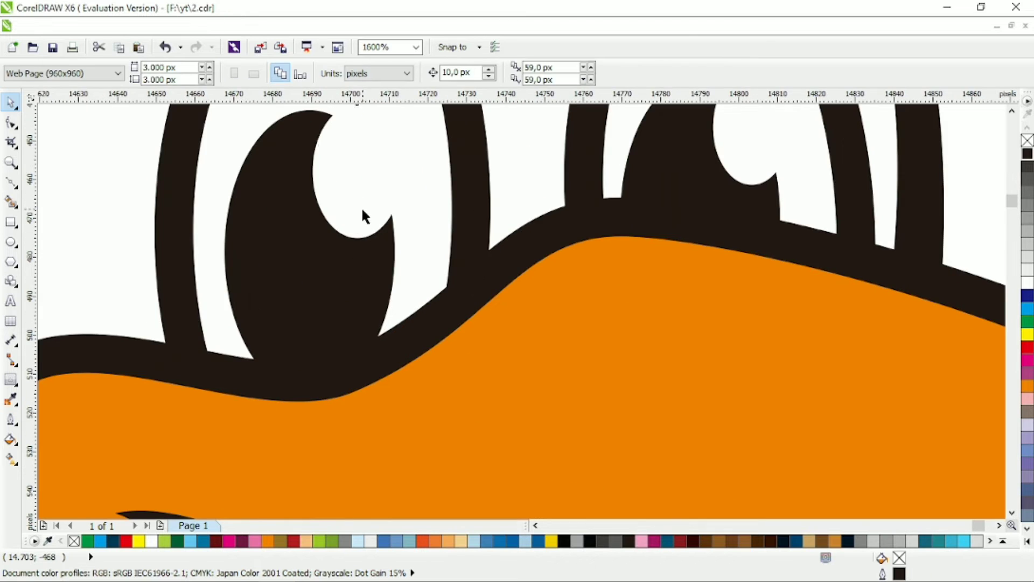
{"action": "left_click", "coordinate": [361, 206]}
{"action": "scroll", "coordinate": [611, 191], "scroll_direction": "down", "scroll_amount": 4}
{"action": "key", "text": "Escape"}
{"action": "scroll", "coordinate": [501, 221], "scroll_direction": "down", "scroll_amount": 2}
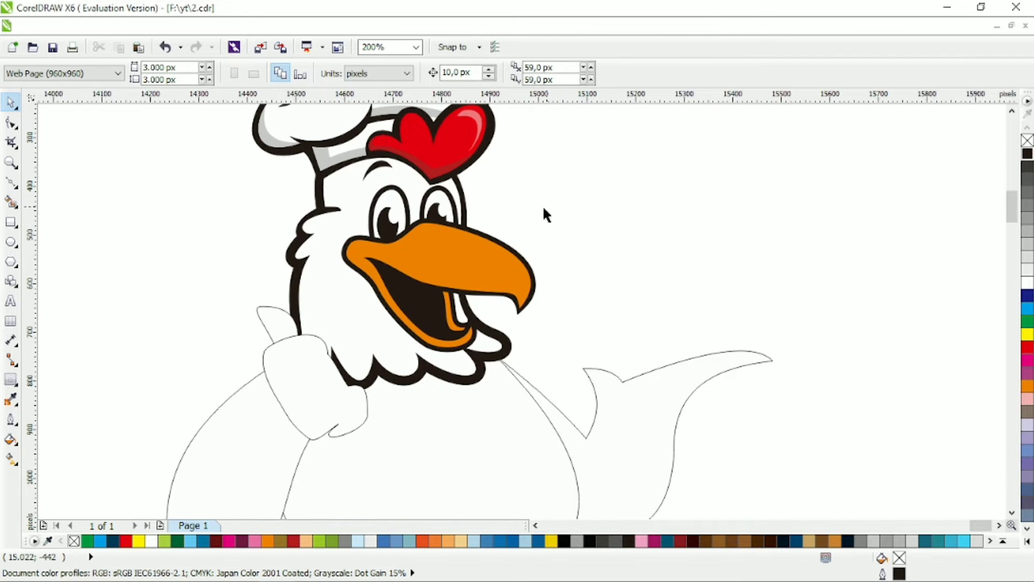
- Draw a closed crescent-shaped smile crease about 39 by 19 px over the rear corner of the orange beak
{"action": "scroll", "coordinate": [437, 243], "scroll_direction": "up", "scroll_amount": 2}
{"action": "left_click", "coordinate": [438, 260]}
{"action": "key", "text": "F10"}
{"action": "scroll", "coordinate": [314, 238], "scroll_direction": "up", "scroll_amount": 2}
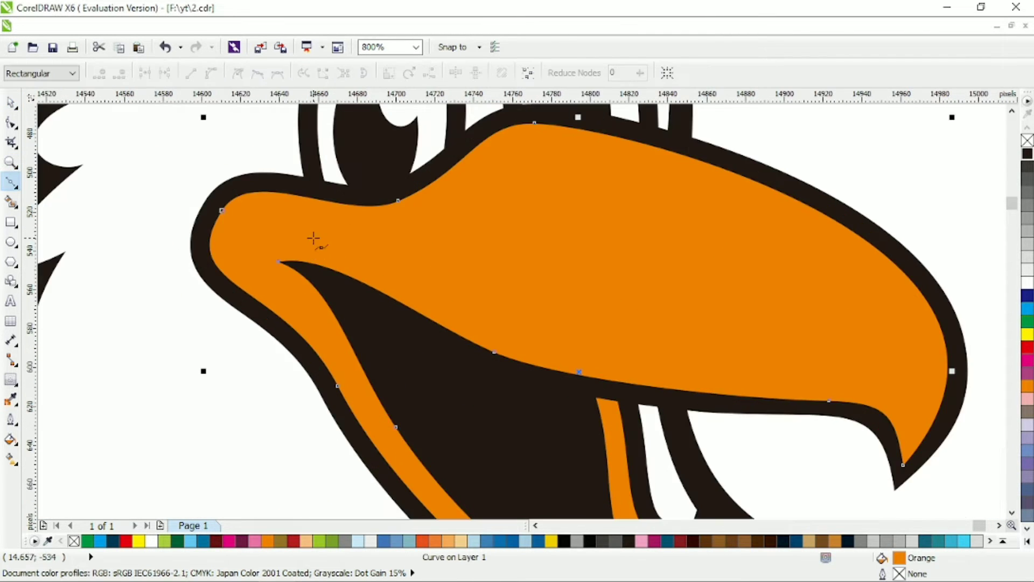
{"action": "left_click", "coordinate": [314, 237]}
{"action": "left_click_drag", "start_coordinate": [278, 248], "coordinate": [277, 273]}
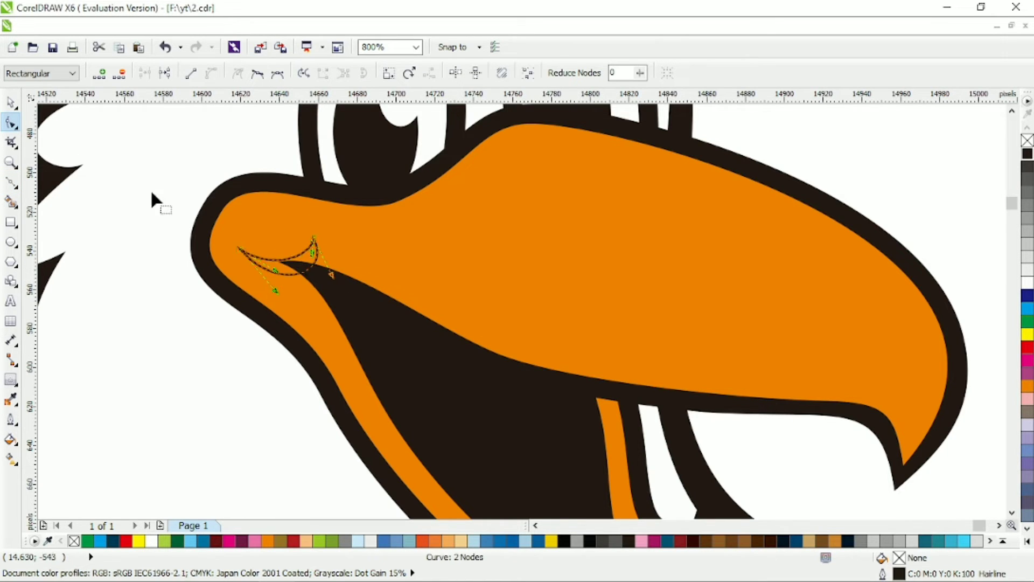
{"action": "key", "text": "space"}
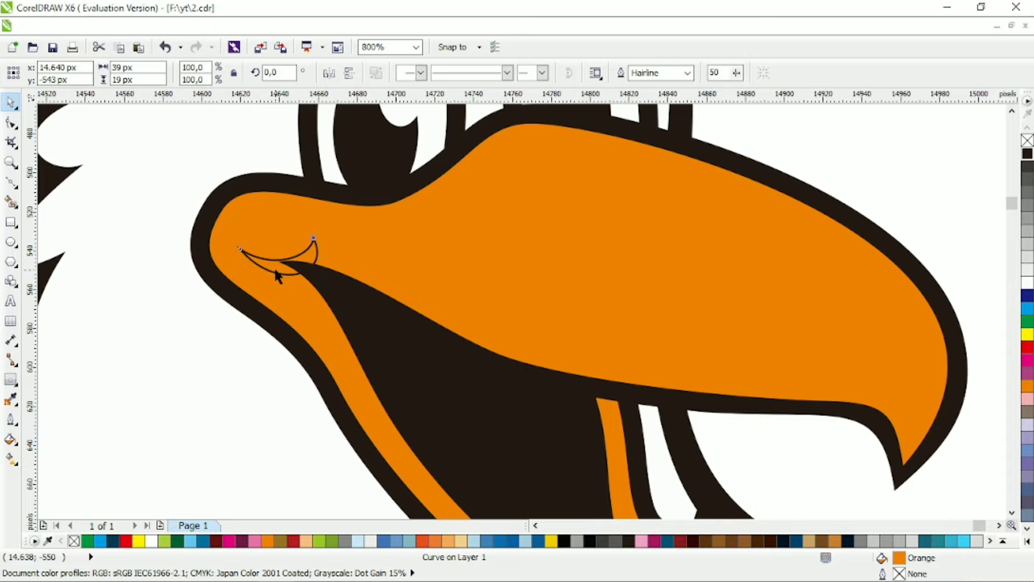
- Trim the orange beak shape with the crescent to cut out the smile crease
{"action": "left_click", "coordinate": [274, 266], "text": "shift"}
{"action": "left_click", "coordinate": [490, 72]}
{"action": "scroll", "coordinate": [619, 219], "scroll_direction": "down", "scroll_amount": 2}
{"action": "left_click", "coordinate": [619, 218]}
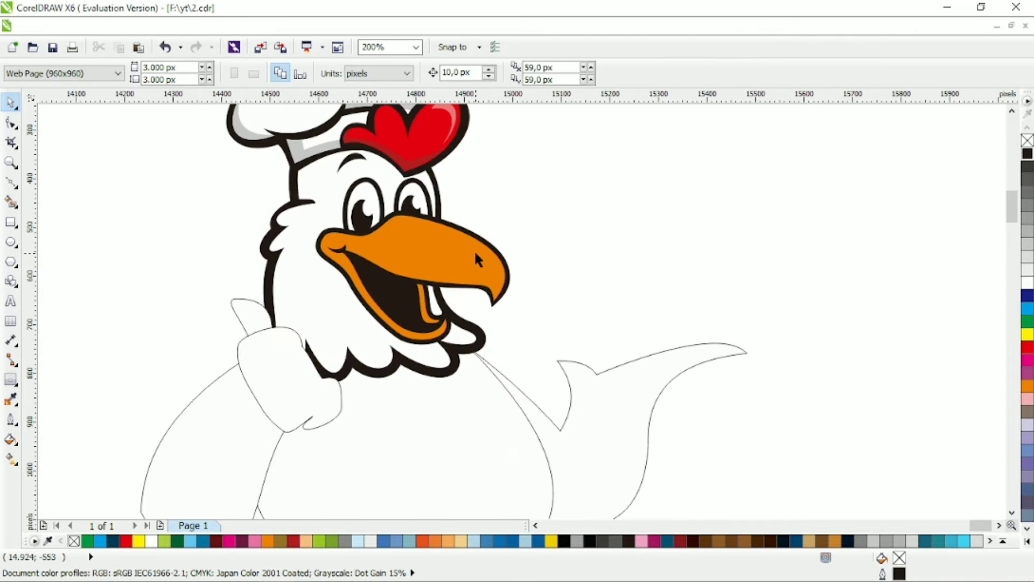
- Reshape the underside of the orange upper beak into a smoother arch raised above the open mouth
{"action": "left_click", "coordinate": [422, 270]}
{"action": "key", "text": "F10"}
{"action": "scroll", "coordinate": [248, 272], "scroll_direction": "up", "scroll_amount": 1}
{"action": "double_click", "coordinate": [449, 293]}
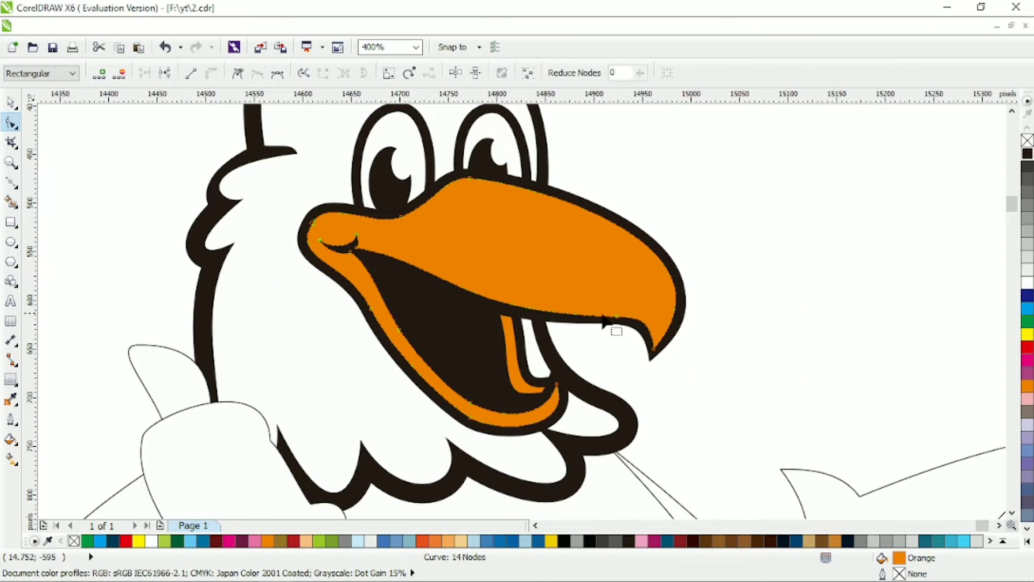
{"action": "left_click_drag", "start_coordinate": [466, 319], "coordinate": [511, 322]}
{"action": "left_click", "coordinate": [446, 307]}
- Remove surplus nodes from the underside of the black beak outline and curve it upward along the orange beak's arch
{"action": "double_click", "coordinate": [403, 288]}
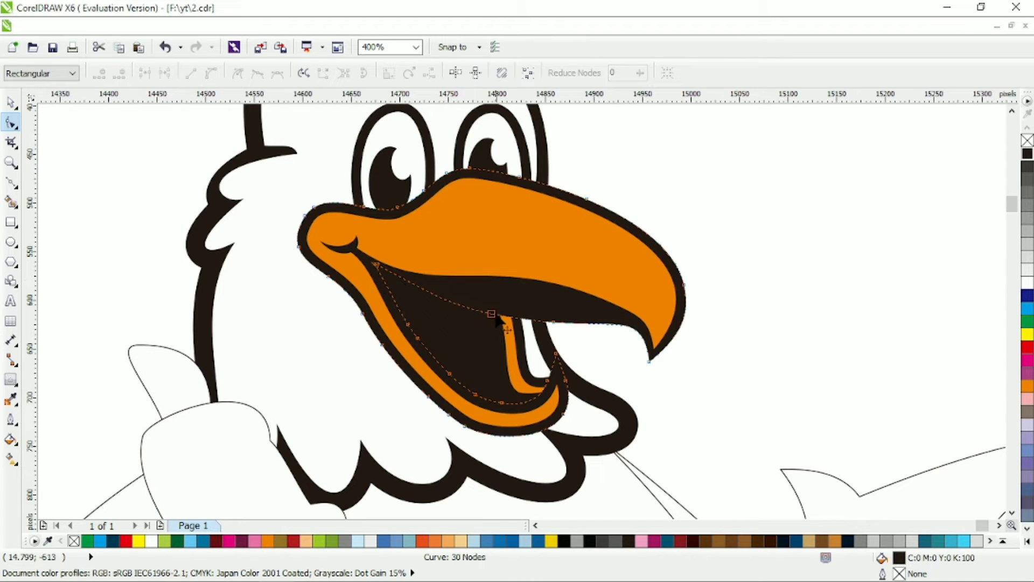
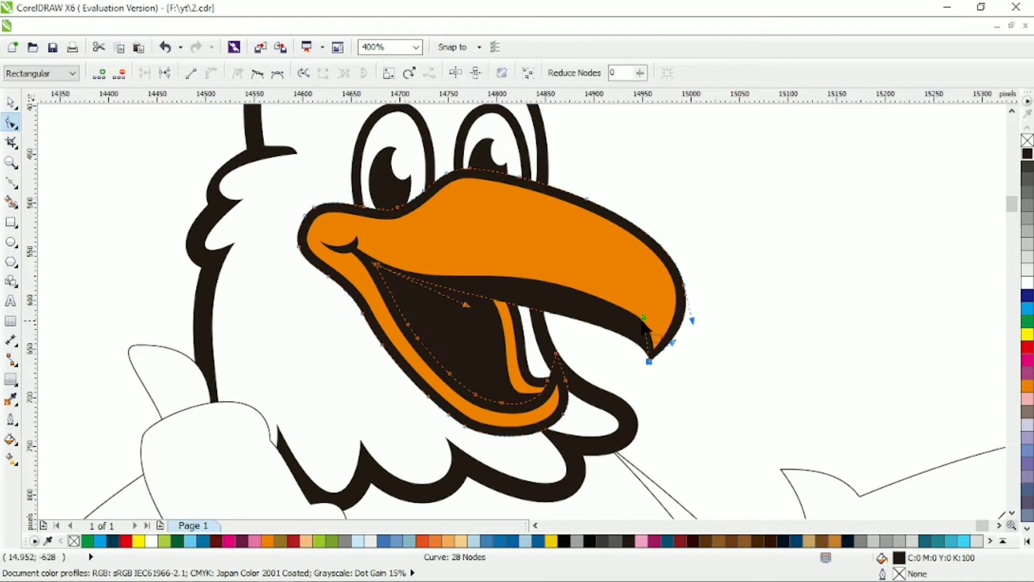
{"action": "left_click_drag", "start_coordinate": [644, 268], "coordinate": [649, 306]}
{"action": "scroll", "coordinate": [648, 306], "scroll_direction": "down", "scroll_amount": 1}
{"action": "key", "text": "space"}
{"action": "scroll", "coordinate": [379, 238], "scroll_direction": "down", "scroll_amount": 1}
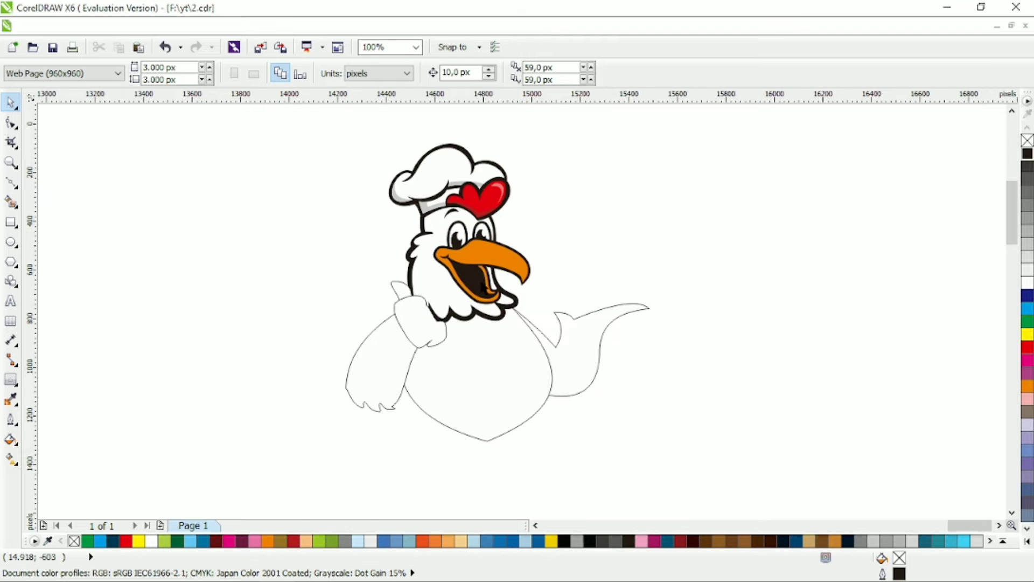
- Add a one-step black outside contour of 20 px around the fist and break it apart from the shape
{"action": "scroll", "coordinate": [483, 288], "scroll_direction": "up", "scroll_amount": 1}
{"action": "left_click", "coordinate": [396, 336]}
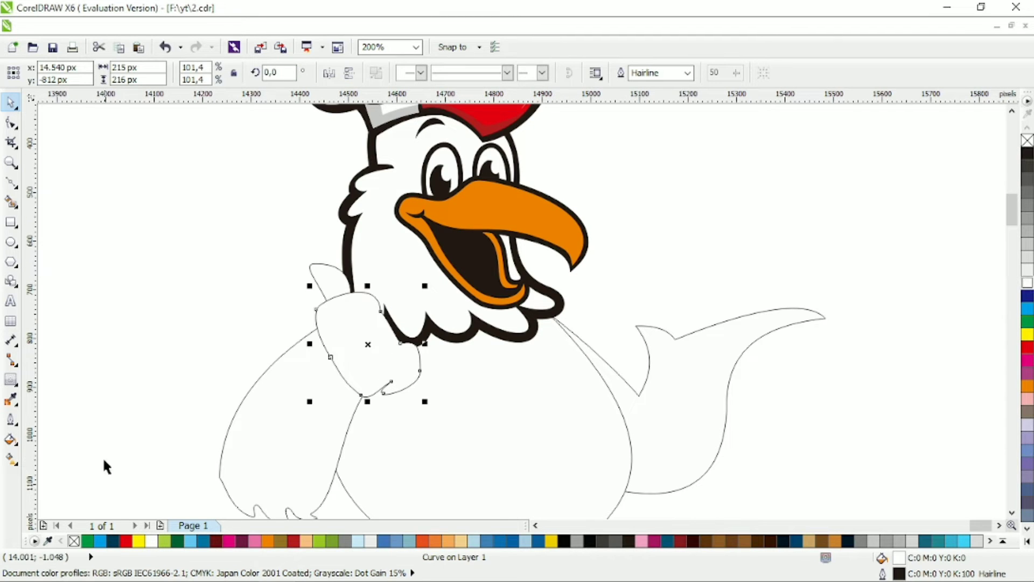
{"action": "left_click", "coordinate": [10, 379]}
{"action": "left_click_drag", "start_coordinate": [330, 358], "coordinate": [300, 344]}
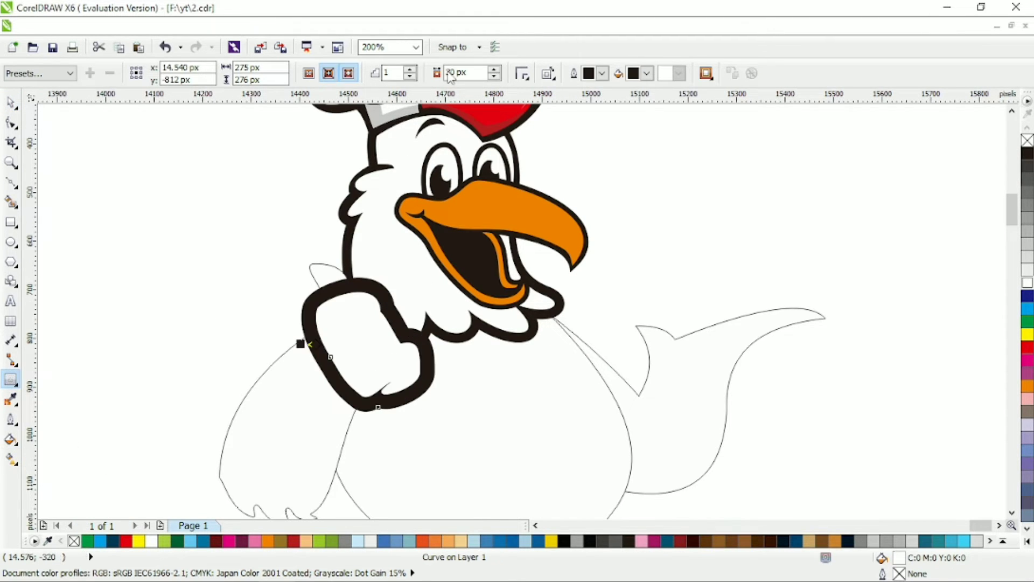
{"action": "type", "text": "20"}
{"action": "key", "text": "Return"}
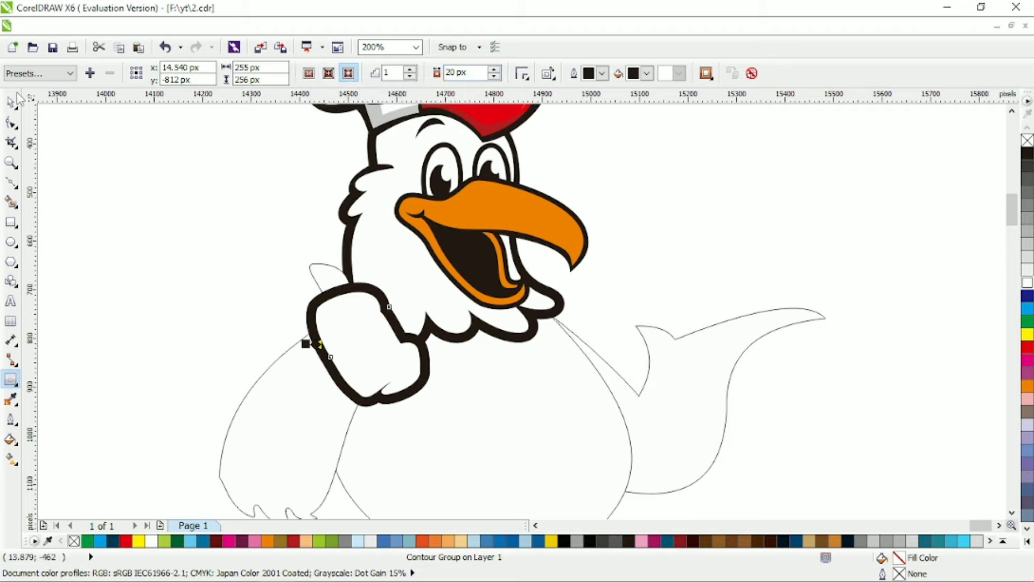
{"action": "key", "text": "ctrl+k"}
- Reshape the fist's black contour by opening it toward the wrist, tapering its lower end and slimming the lower finger's outer edge
{"action": "scroll", "coordinate": [326, 340], "scroll_direction": "up", "scroll_amount": 1}
{"action": "left_click", "coordinate": [327, 341]}
{"action": "key", "text": "F10"}
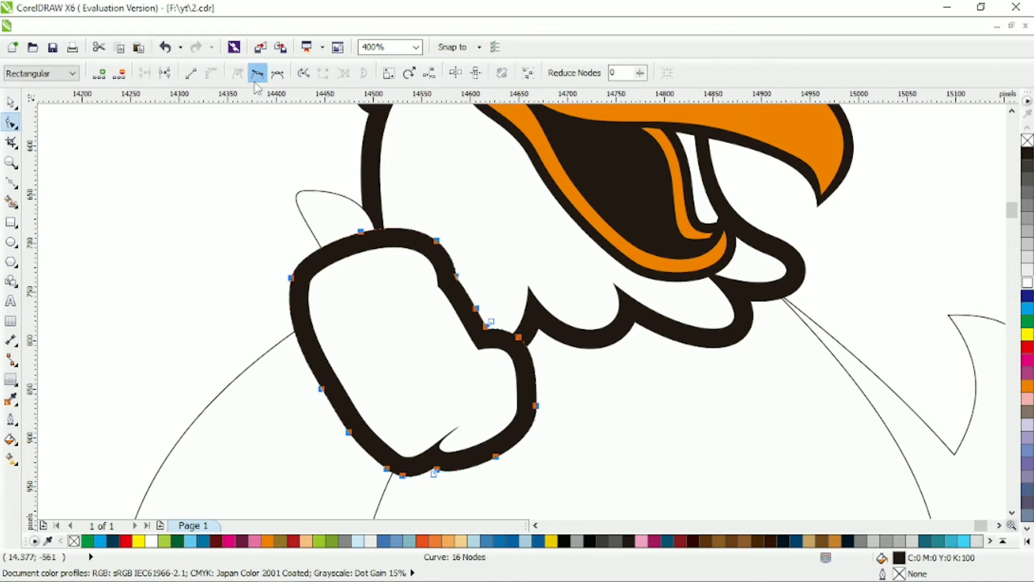
{"action": "left_click_drag", "start_coordinate": [338, 403], "coordinate": [318, 363]}
{"action": "left_click", "coordinate": [387, 467]}
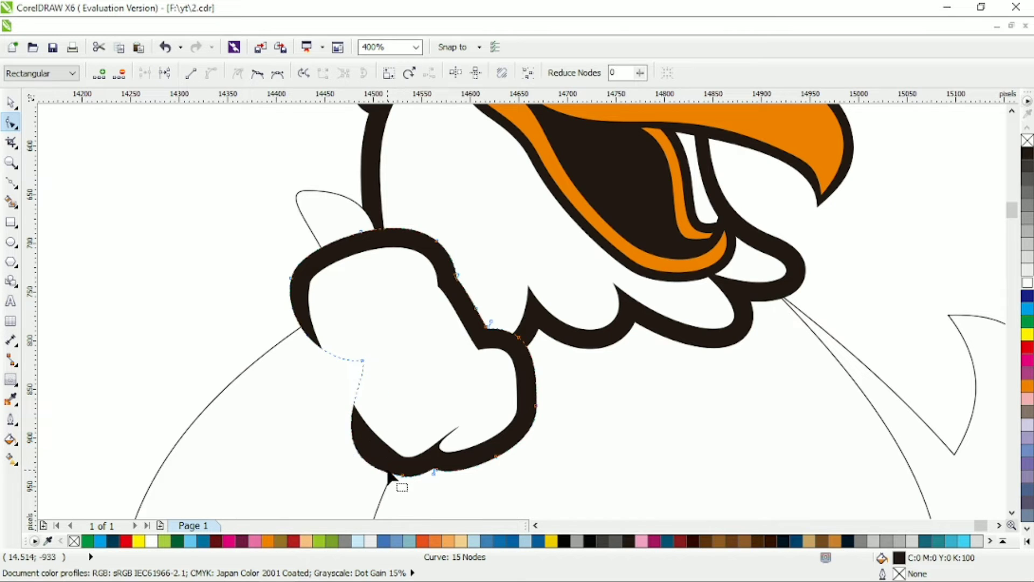
{"action": "key", "text": "Delete"}
{"action": "left_click_drag", "start_coordinate": [404, 478], "coordinate": [296, 462]}
{"action": "key", "text": "ctrl+z"}
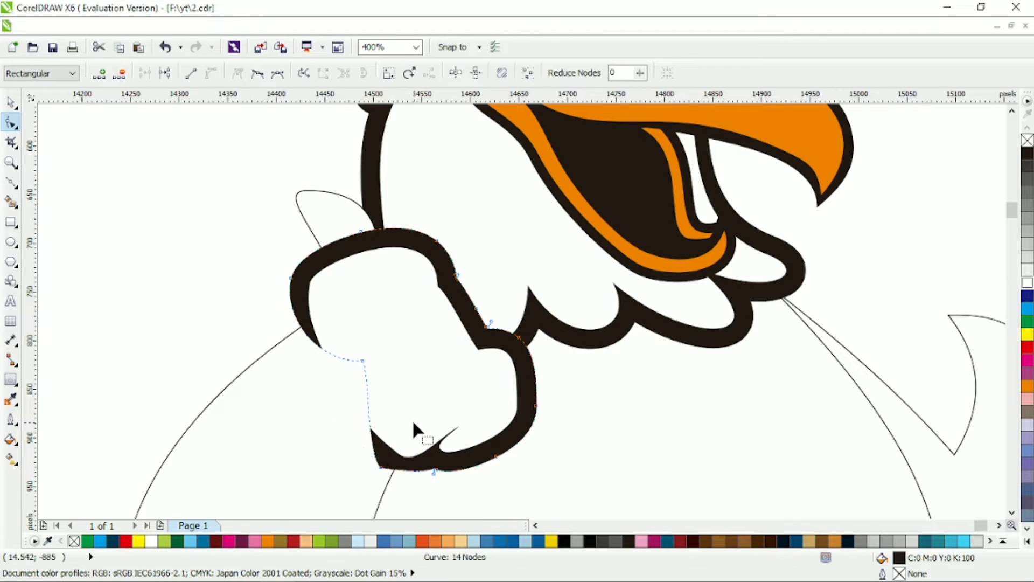
{"action": "left_click_drag", "start_coordinate": [400, 467], "coordinate": [361, 471]}
{"action": "scroll", "coordinate": [439, 470], "scroll_direction": "up", "scroll_amount": 1}
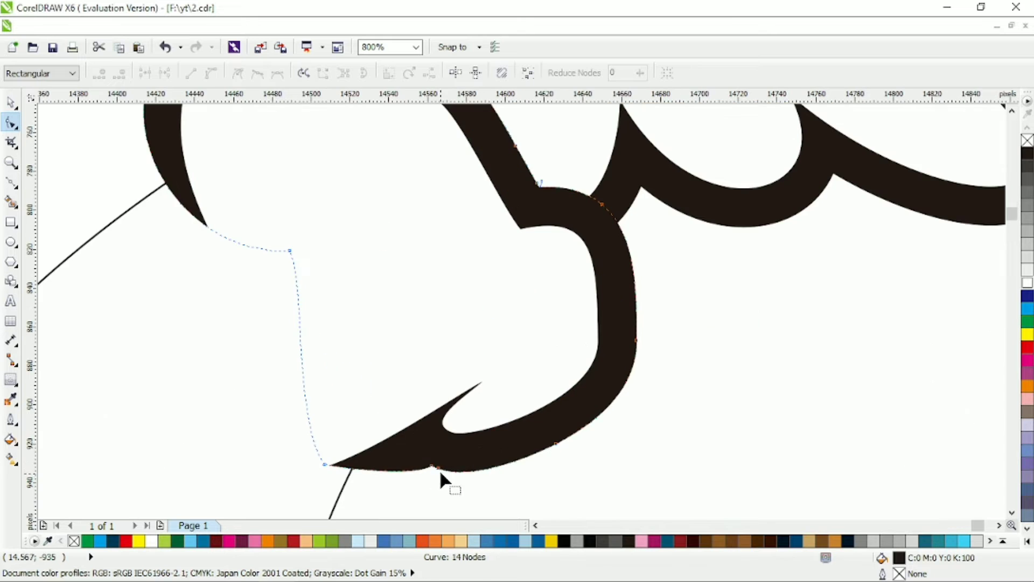
{"action": "left_click_drag", "start_coordinate": [496, 441], "coordinate": [476, 470]}
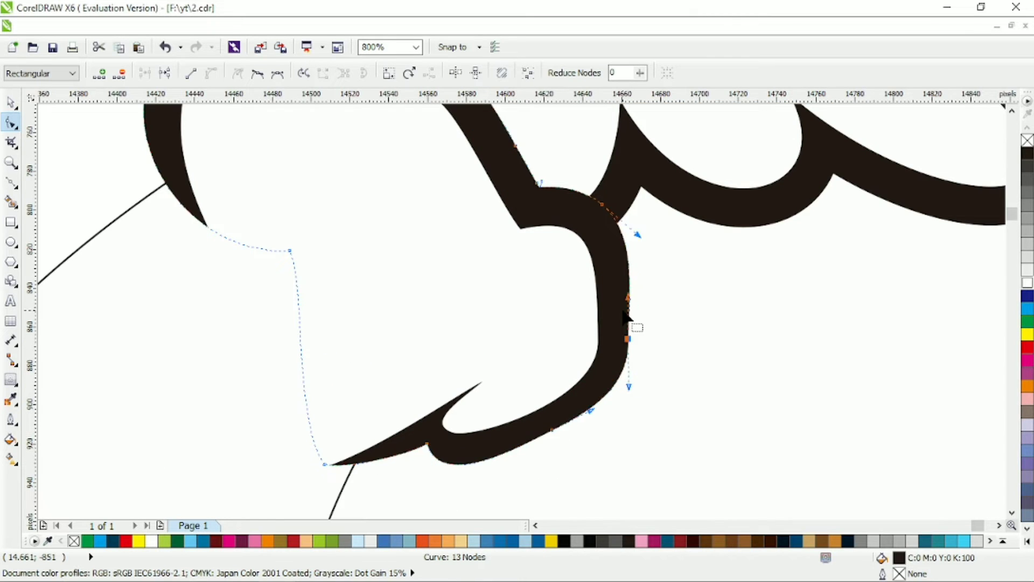
- Reshape the fist's white fill with two pointed indentations on its inner edge to form the creases between the fingers
{"action": "scroll", "coordinate": [625, 318], "scroll_direction": "down", "scroll_amount": 1}
{"action": "scroll", "coordinate": [550, 216], "scroll_direction": "up", "scroll_amount": 1}
{"action": "left_click", "coordinate": [550, 215]}
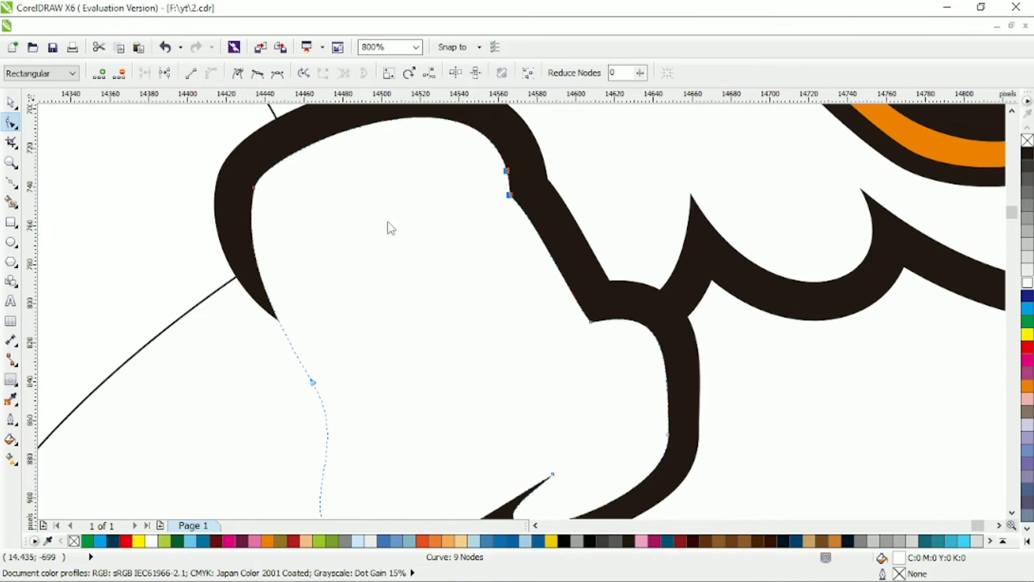
{"action": "left_click_drag", "start_coordinate": [508, 195], "coordinate": [482, 214]}
{"action": "scroll", "coordinate": [534, 293], "scroll_direction": "down", "scroll_amount": 1}
{"action": "scroll", "coordinate": [586, 302], "scroll_direction": "up", "scroll_amount": 1}
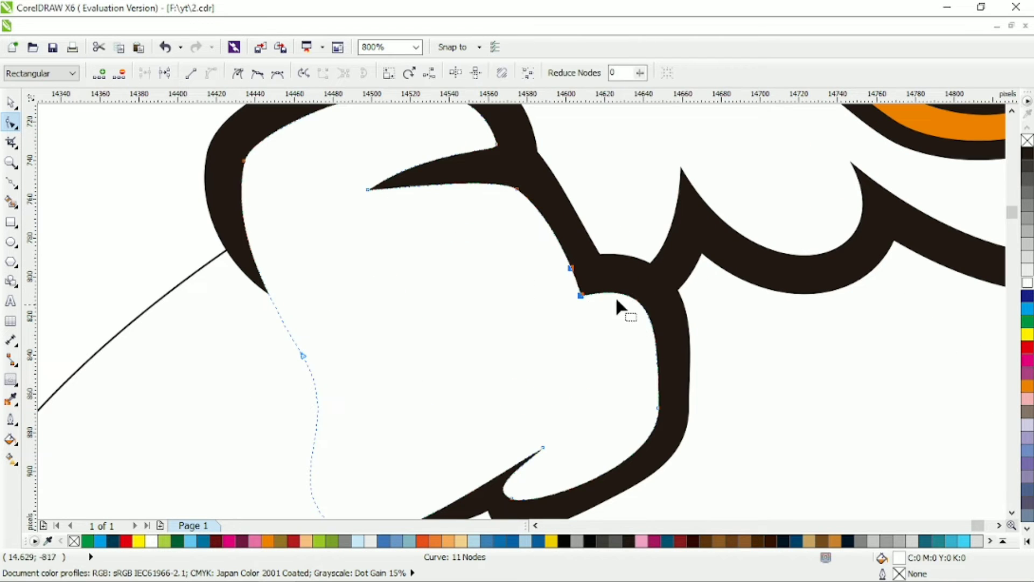
{"action": "left_click", "coordinate": [612, 293]}
{"action": "left_click_drag", "start_coordinate": [581, 296], "coordinate": [504, 294]}
{"action": "scroll", "coordinate": [560, 246], "scroll_direction": "down", "scroll_amount": 3}
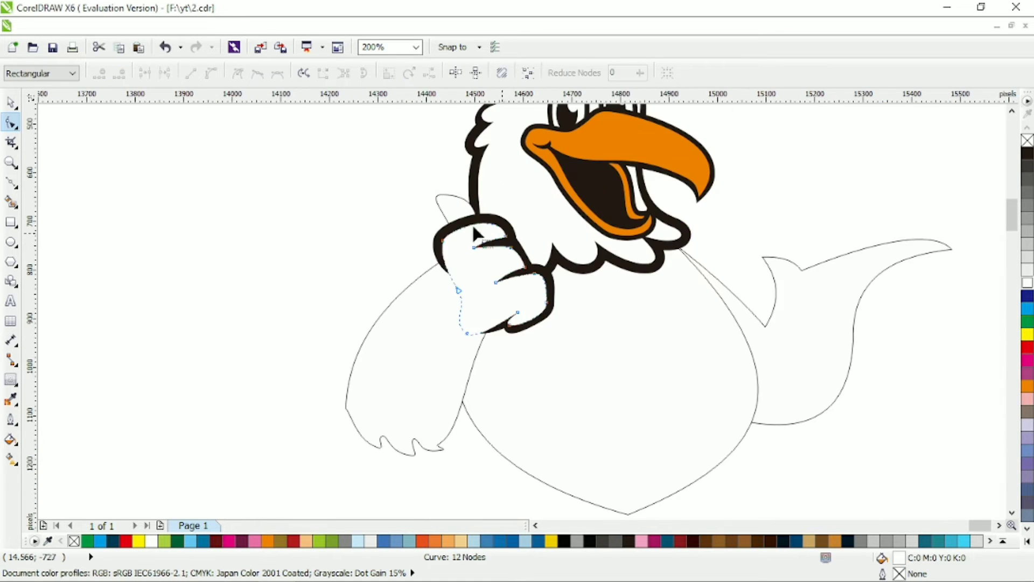
{"action": "key", "text": "space"}
- Lengthen the neck by moving the lower feather nodes of the head's white fill and black outline down together
{"action": "scroll", "coordinate": [517, 312], "scroll_direction": "up", "scroll_amount": 2}
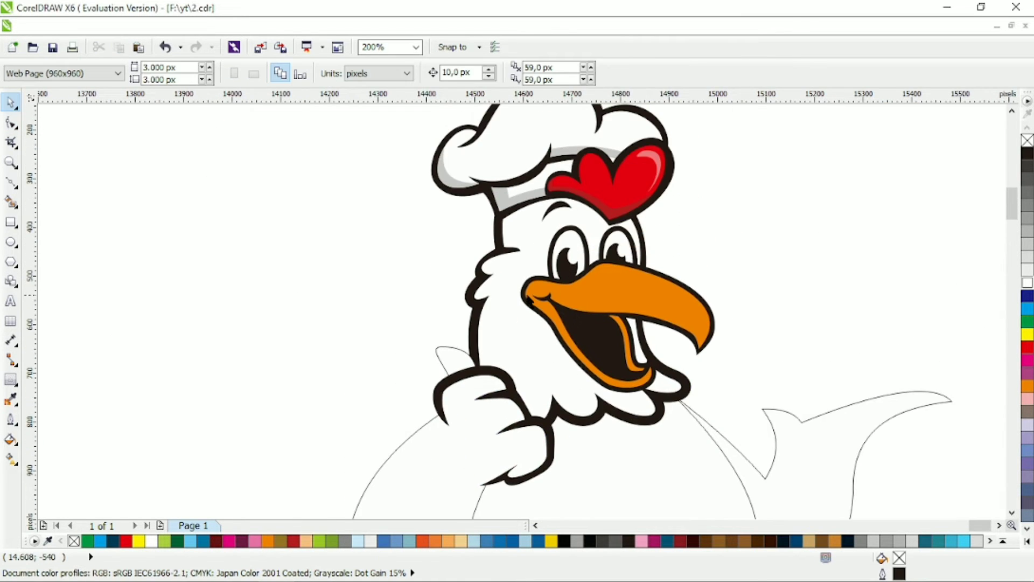
{"action": "left_click", "coordinate": [620, 409]}
{"action": "key", "text": "F10"}
{"action": "scroll", "coordinate": [693, 363], "scroll_direction": "down", "scroll_amount": 2}
{"action": "scroll", "coordinate": [443, 351], "scroll_direction": "up", "scroll_amount": 1}
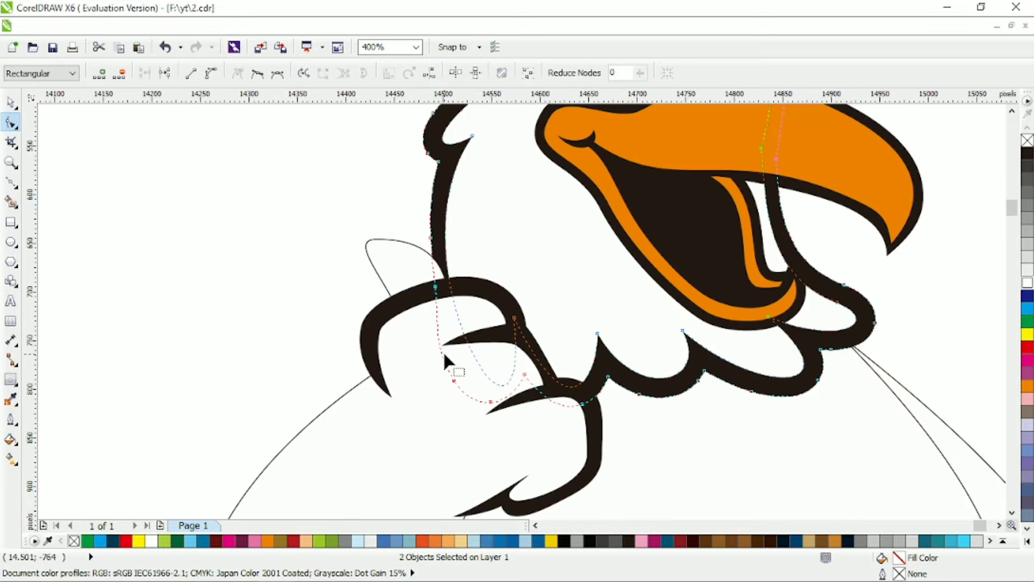
{"action": "scroll", "coordinate": [443, 350], "scroll_direction": "down", "scroll_amount": 2}
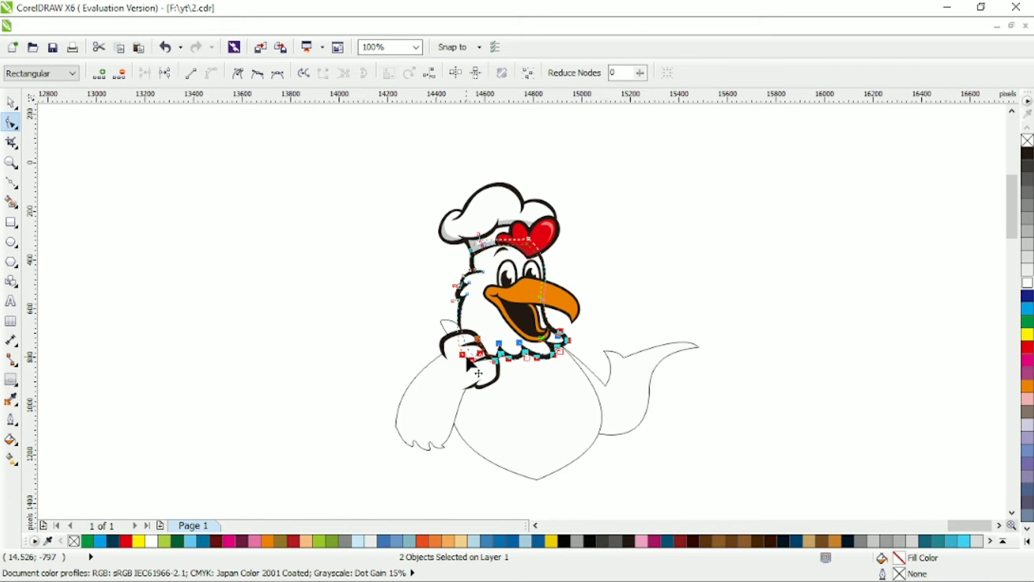
{"action": "left_click_drag", "start_coordinate": [466, 359], "coordinate": [468, 394]}
{"action": "key", "text": "space"}
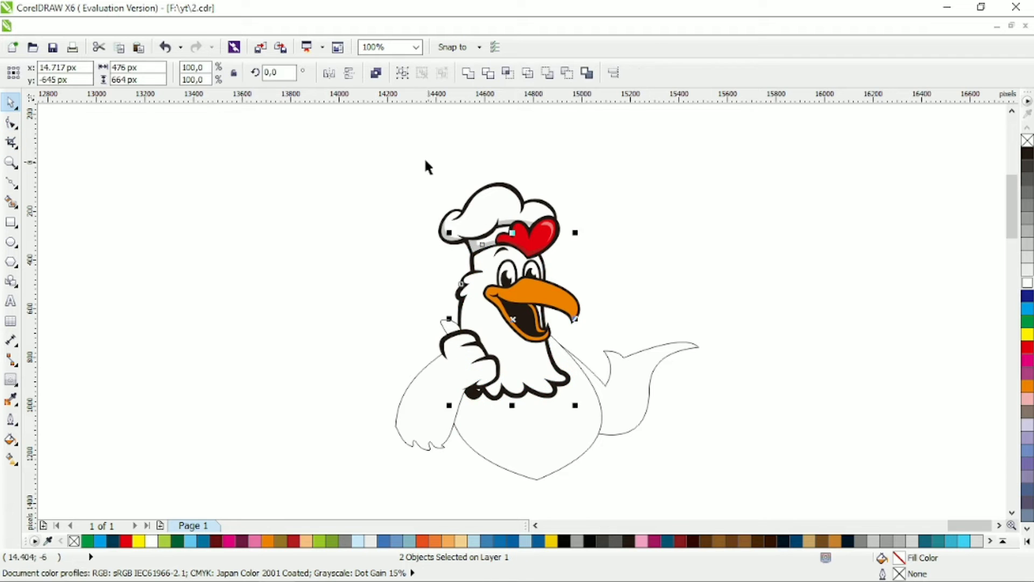
- Select the whole head with its hat, face and neck and move it up slightly relative to the body
{"action": "left_click", "coordinate": [434, 359]}
{"action": "scroll", "coordinate": [434, 358], "scroll_direction": "up", "scroll_amount": 1}
{"action": "left_click_drag", "start_coordinate": [524, 345], "coordinate": [530, 286]}
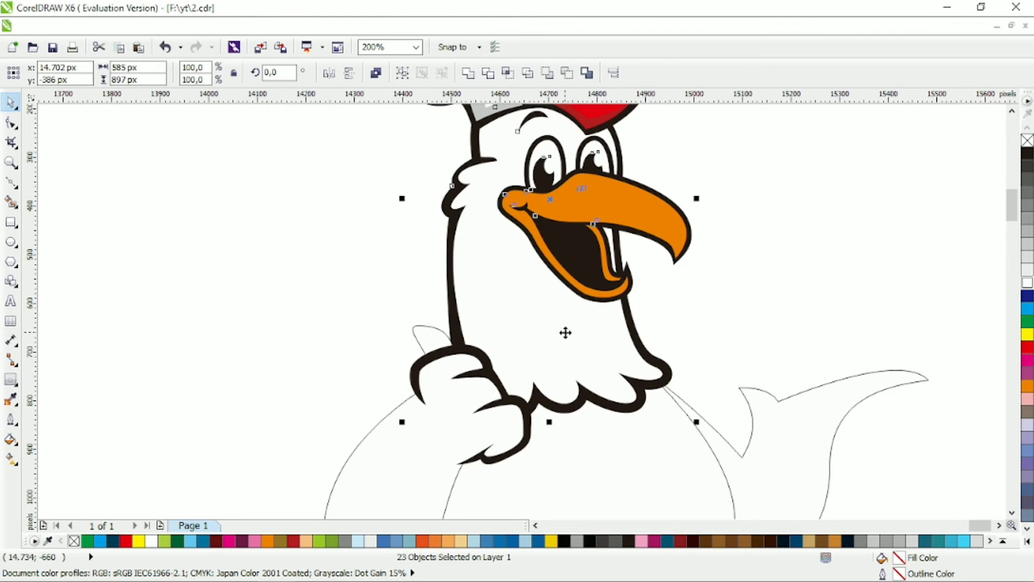
{"action": "left_click_drag", "start_coordinate": [566, 330], "coordinate": [543, 353]}
- Move the fist, thumb and arm up together and slightly toward the beak so they overlap the neck
{"action": "left_click", "coordinate": [432, 369]}
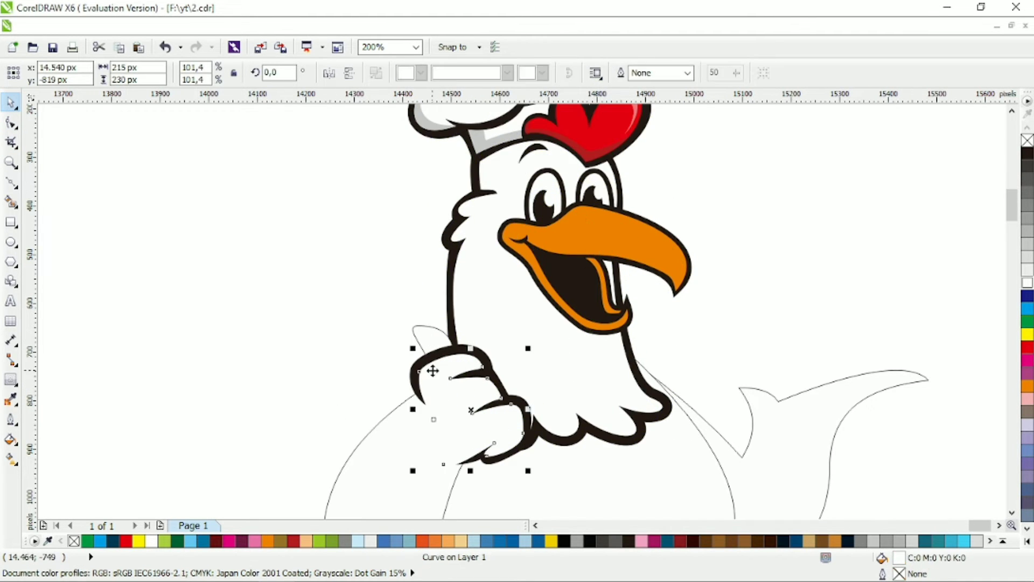
{"action": "left_click", "coordinate": [409, 408], "text": "shift"}
{"action": "left_click_drag", "start_coordinate": [451, 383], "coordinate": [460, 332]}
{"action": "key", "text": "Escape"}
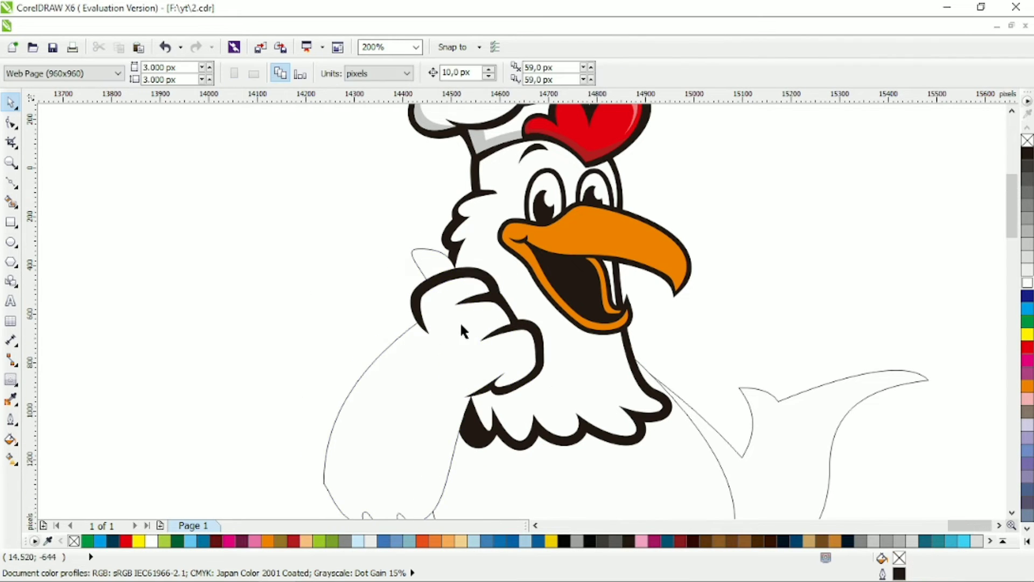
- Reshape the back edge of the neck's black outline with an extra node to thin the heavy black area under the fist
{"action": "left_click", "coordinate": [460, 321]}
{"action": "scroll", "coordinate": [460, 322], "scroll_direction": "down", "scroll_amount": 2}
{"action": "left_click", "coordinate": [9, 124]}
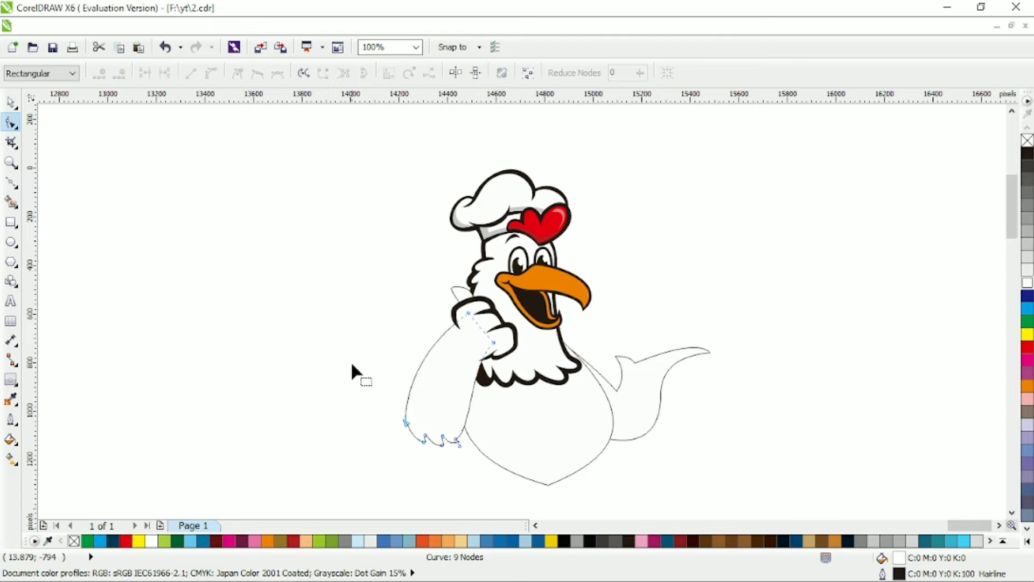
{"action": "scroll", "coordinate": [350, 362], "scroll_direction": "up", "scroll_amount": 2}
{"action": "key", "text": "space"}
{"action": "key", "text": "space"}
{"action": "scroll", "coordinate": [483, 418], "scroll_direction": "up", "scroll_amount": 1}
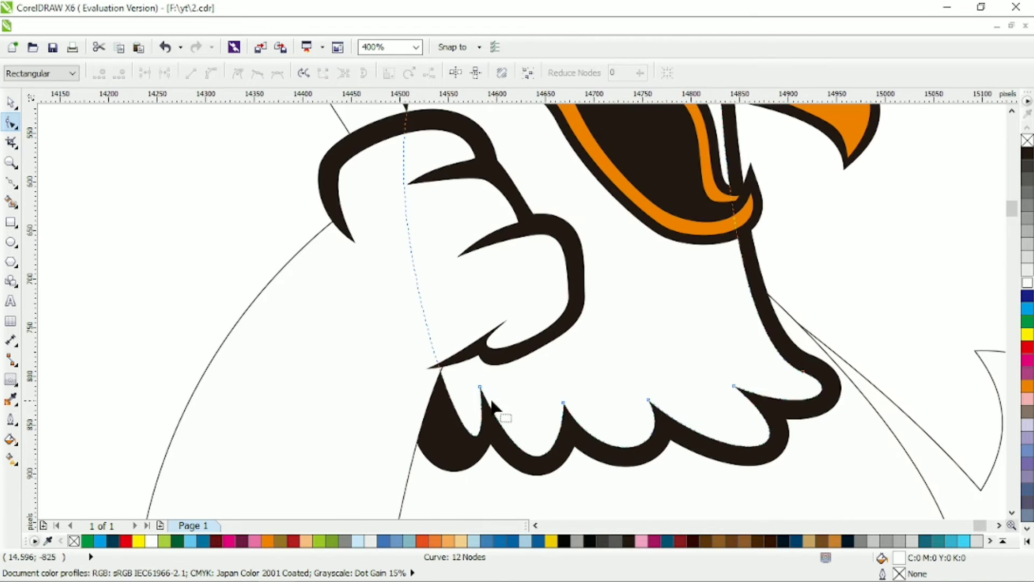
{"action": "left_click", "coordinate": [484, 418]}
{"action": "scroll", "coordinate": [484, 418], "scroll_direction": "down", "scroll_amount": 1}
{"action": "double_click", "coordinate": [443, 376]}
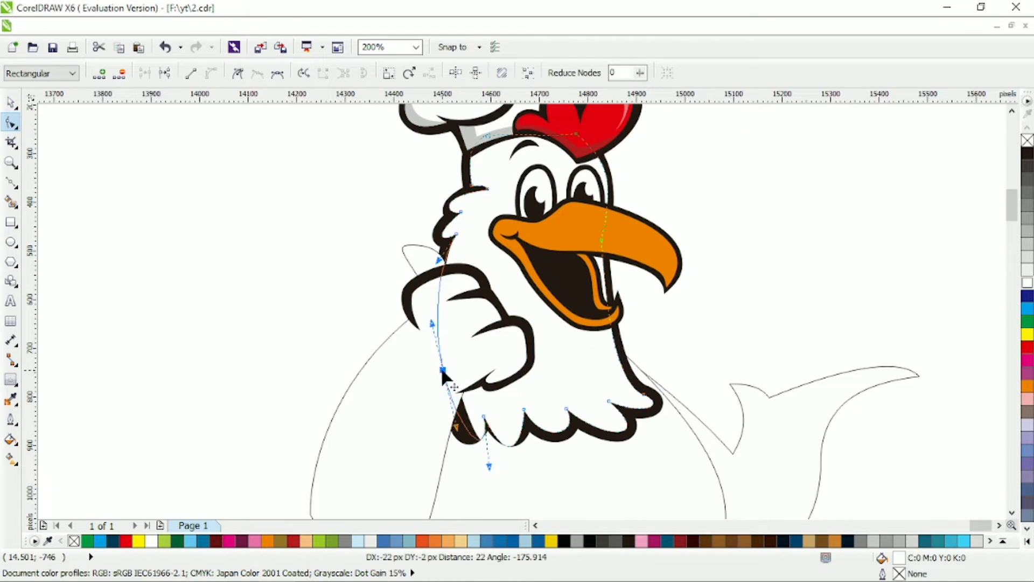
{"action": "left_click_drag", "start_coordinate": [453, 402], "coordinate": [487, 464]}
{"action": "key", "text": "Escape"}
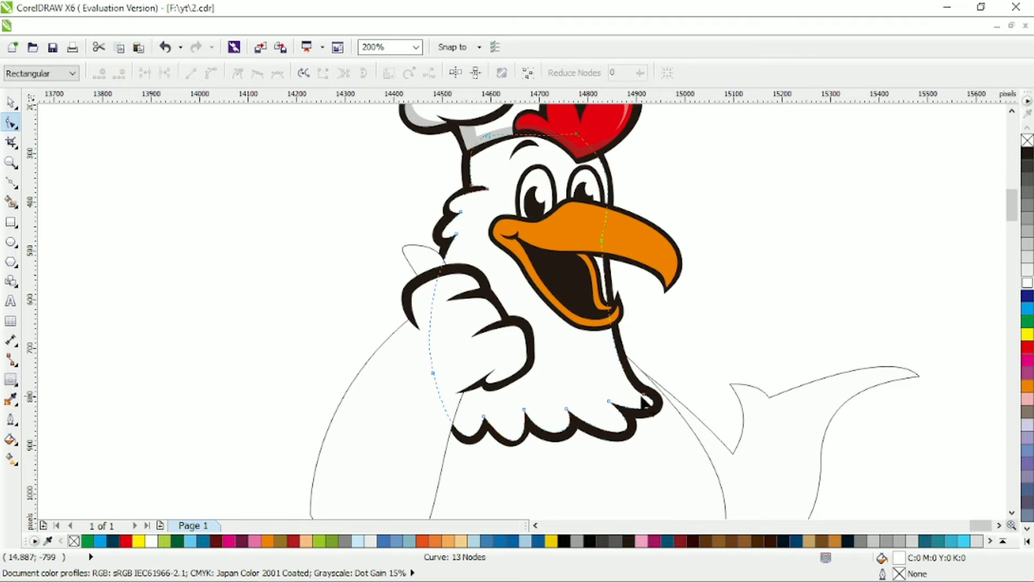
{"action": "scroll", "coordinate": [560, 358], "scroll_direction": "down", "scroll_amount": 1}
{"action": "key", "text": "space"}
{"action": "scroll", "coordinate": [601, 318], "scroll_direction": "up", "scroll_amount": 1}
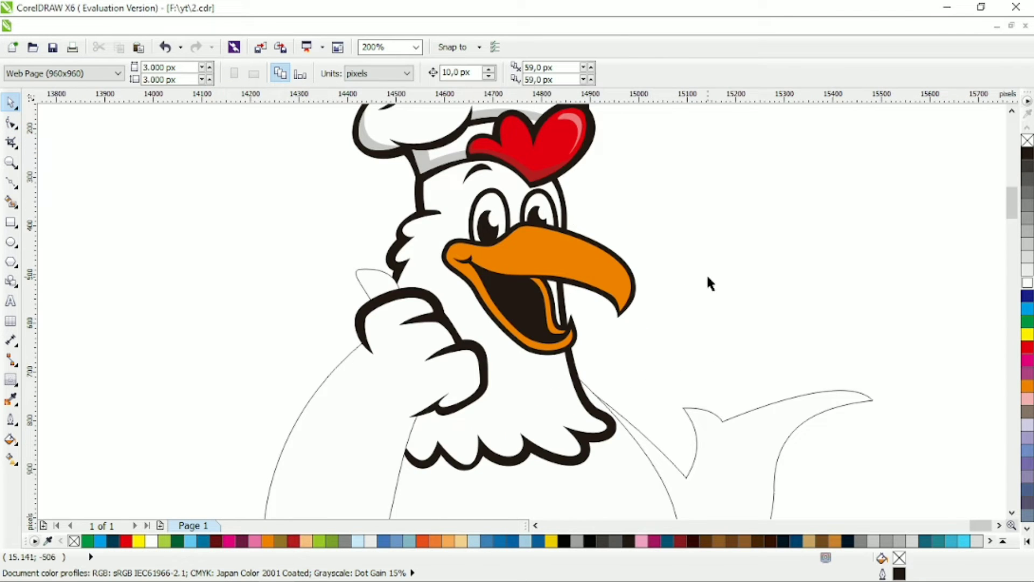
- Remove the thumb's hairline outline and add a 20 px black outside contour around the thumb
{"action": "scroll", "coordinate": [593, 269], "scroll_direction": "down", "scroll_amount": 1}
{"action": "scroll", "coordinate": [504, 264], "scroll_direction": "up", "scroll_amount": 1}
{"action": "scroll", "coordinate": [289, 261], "scroll_direction": "up", "scroll_amount": 1}
{"action": "left_click", "coordinate": [289, 256]}
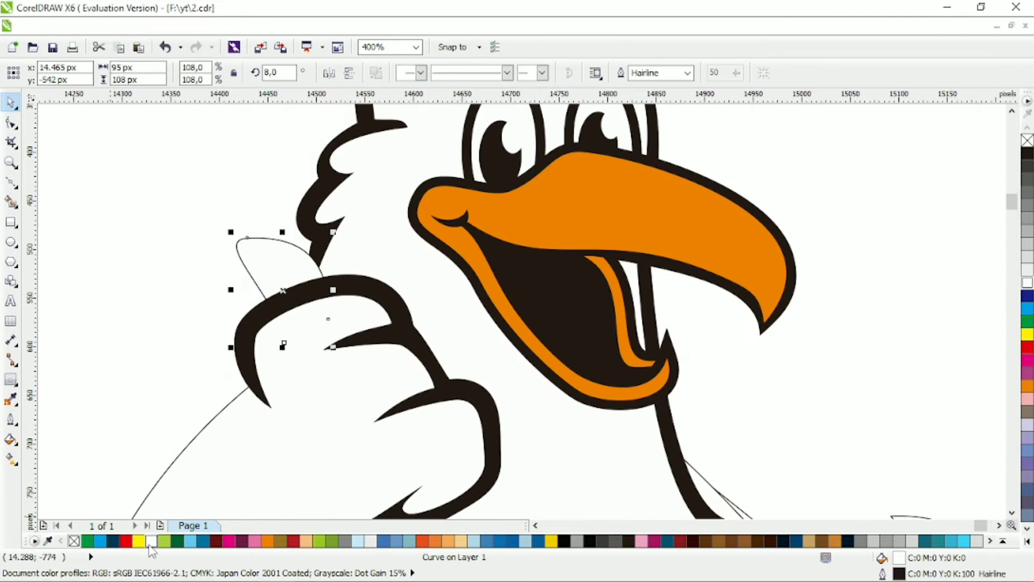
{"action": "right_click", "coordinate": [74, 540]}
{"action": "left_click", "coordinate": [11, 379]}
{"action": "left_click_drag", "start_coordinate": [245, 291], "coordinate": [216, 290]}
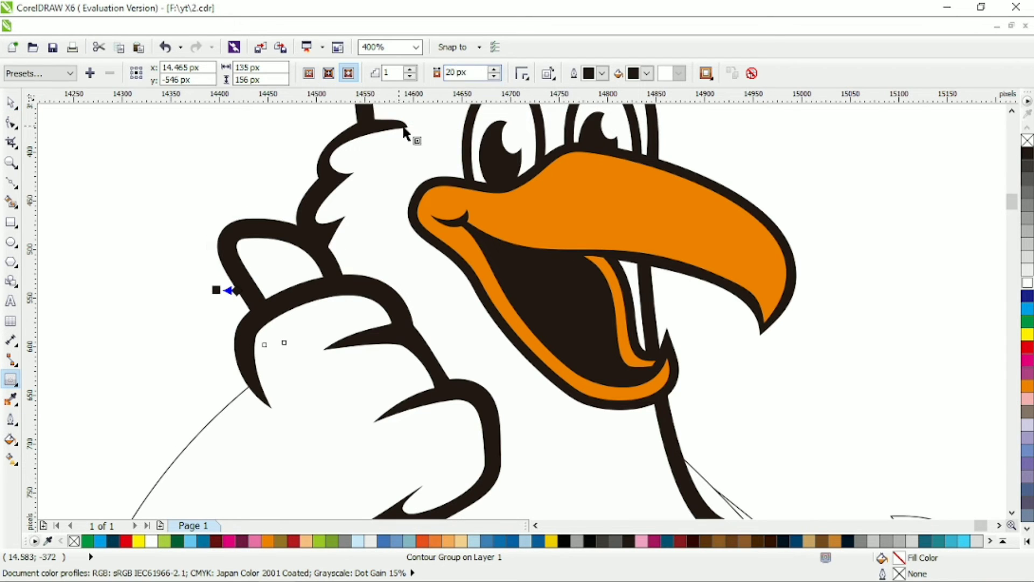
- Separate the thumb's contour into its own black curve and adjust its edge beside the neck feathers
{"action": "left_click", "coordinate": [157, 143]}
{"action": "left_click", "coordinate": [349, 215]}
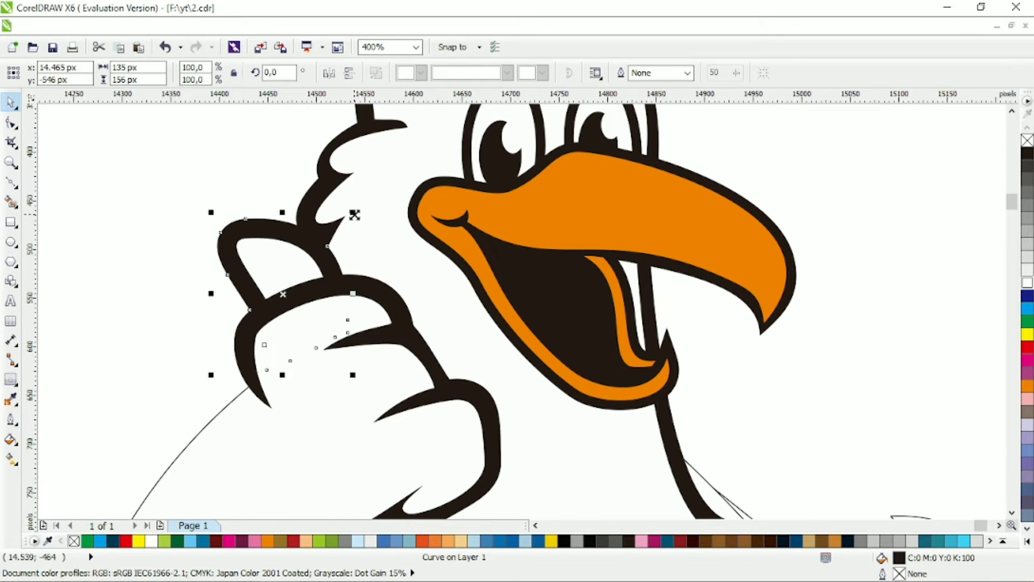
{"action": "left_click_drag", "start_coordinate": [353, 212], "coordinate": [341, 187]}
{"action": "key", "text": "Escape"}
{"action": "scroll", "coordinate": [431, 198], "scroll_direction": "down", "scroll_amount": 2}
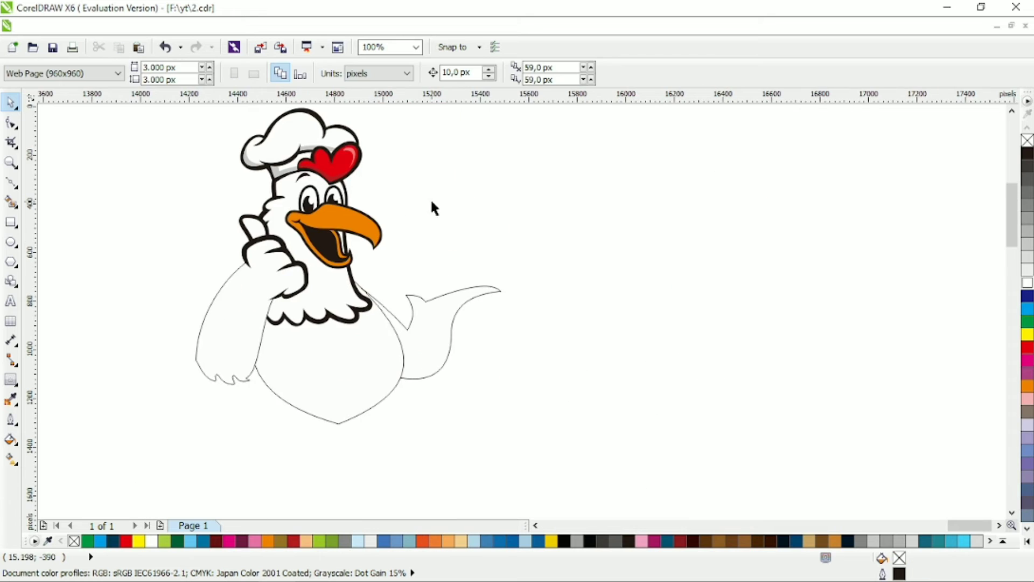
- Add a node on the arm's outer edge and remove the lower elbow node to round the arm's curve
{"action": "scroll", "coordinate": [281, 221], "scroll_direction": "up", "scroll_amount": 1}
{"action": "scroll", "coordinate": [238, 302], "scroll_direction": "down", "scroll_amount": 1}
{"action": "left_click", "coordinate": [191, 353]}
{"action": "scroll", "coordinate": [182, 379], "scroll_direction": "up", "scroll_amount": 2}
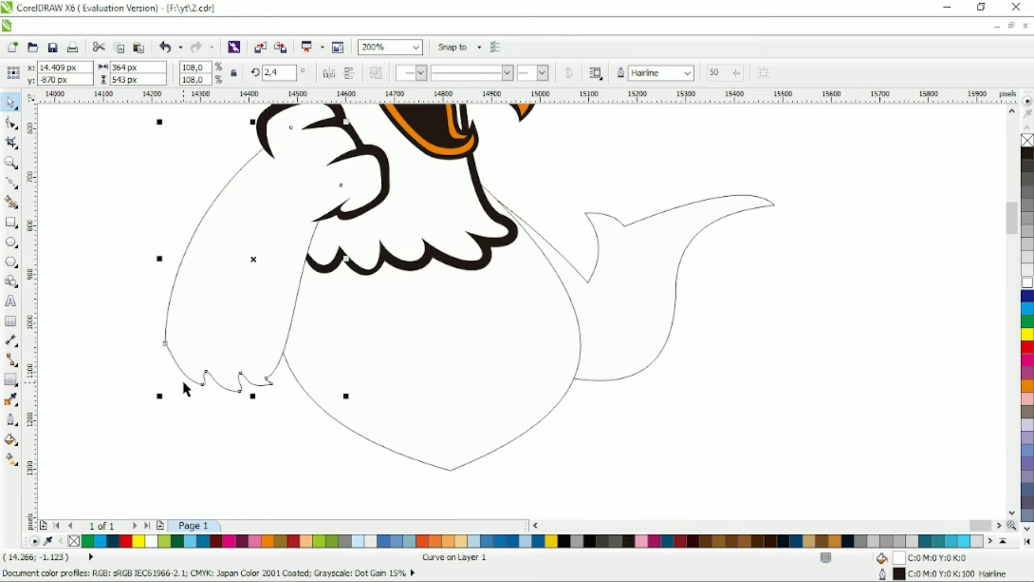
{"action": "left_click", "coordinate": [11, 123]}
{"action": "left_click", "coordinate": [177, 271]}
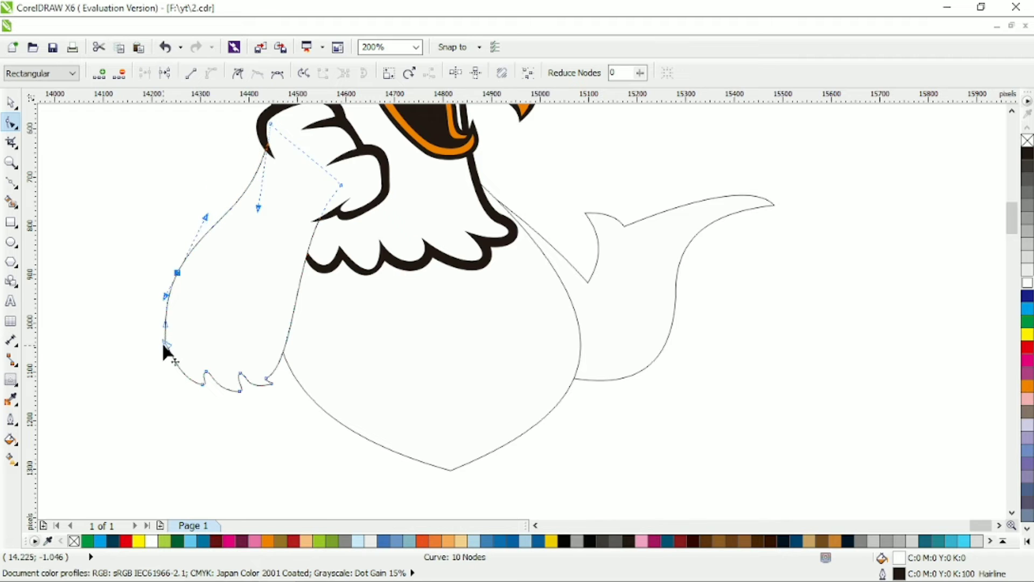
{"action": "double_click", "coordinate": [176, 273]}
- Reshape the feather tips along the arm's lower end into sharper points and notches by adjusting their nodes and handles
{"action": "left_click", "coordinate": [206, 373]}
{"action": "scroll", "coordinate": [207, 373], "scroll_direction": "up", "scroll_amount": 1}
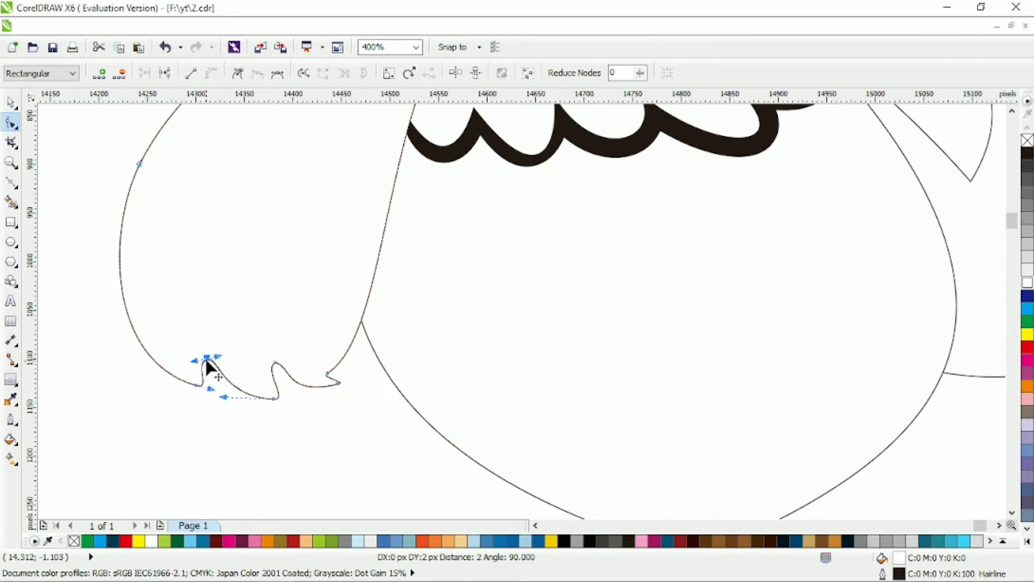
{"action": "left_click_drag", "start_coordinate": [272, 441], "coordinate": [123, 260]}
{"action": "left_click_drag", "start_coordinate": [418, 433], "coordinate": [418, 433]}
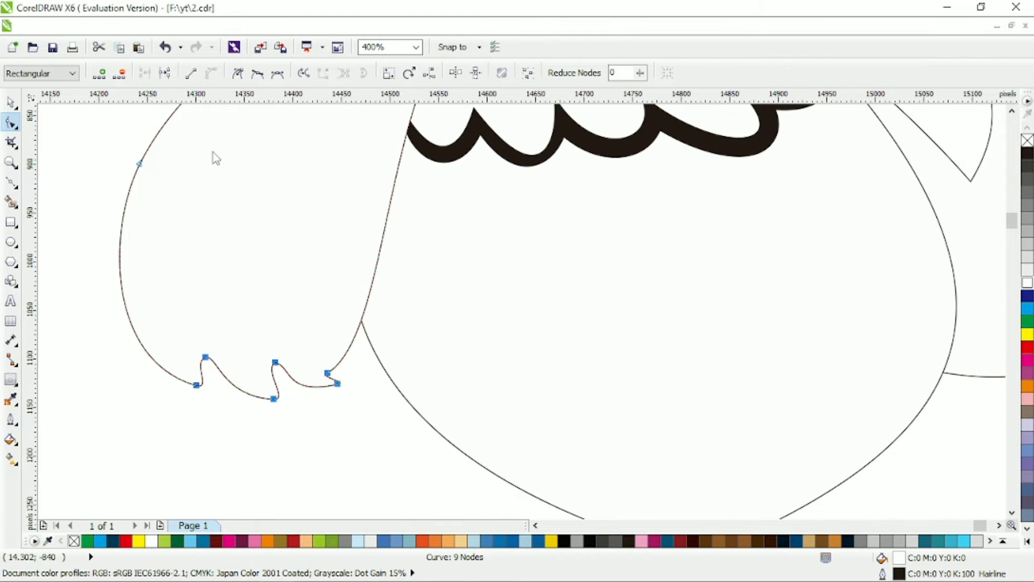
{"action": "left_click_drag", "start_coordinate": [206, 357], "coordinate": [94, 360]}
{"action": "scroll", "coordinate": [181, 378], "scroll_direction": "up", "scroll_amount": 1}
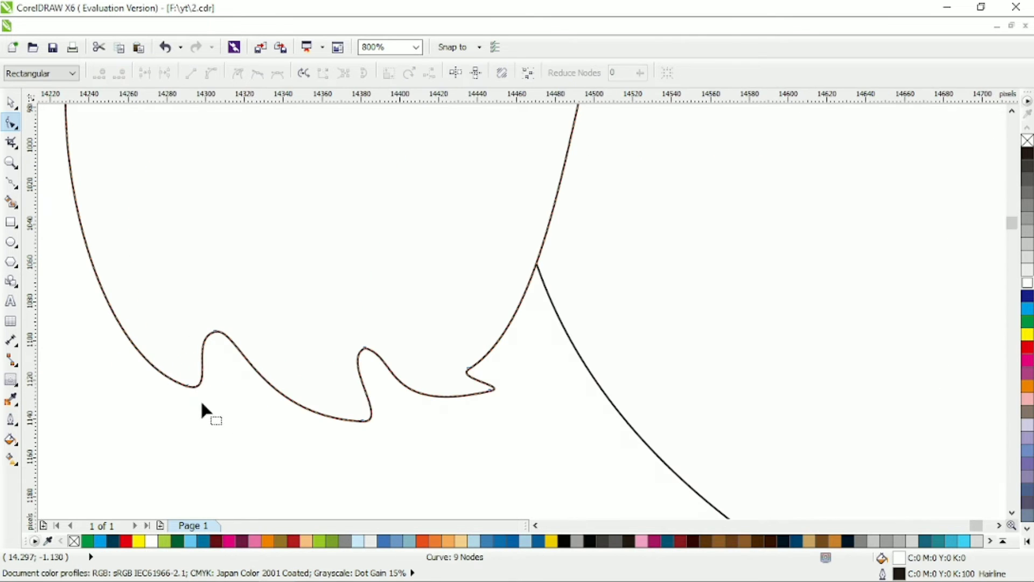
{"action": "mouse_move", "coordinate": [218, 394]}
{"action": "left_mouse_down"}
{"action": "mouse_move", "coordinate": [192, 322]}
{"action": "mouse_move", "coordinate": [185, 347]}
{"action": "mouse_move", "coordinate": [211, 399]}
{"action": "left_mouse_up"}
{"action": "left_click_drag", "start_coordinate": [365, 425], "coordinate": [365, 428]}
{"action": "left_click", "coordinate": [364, 349]}
{"action": "left_click_drag", "start_coordinate": [388, 387], "coordinate": [391, 453]}
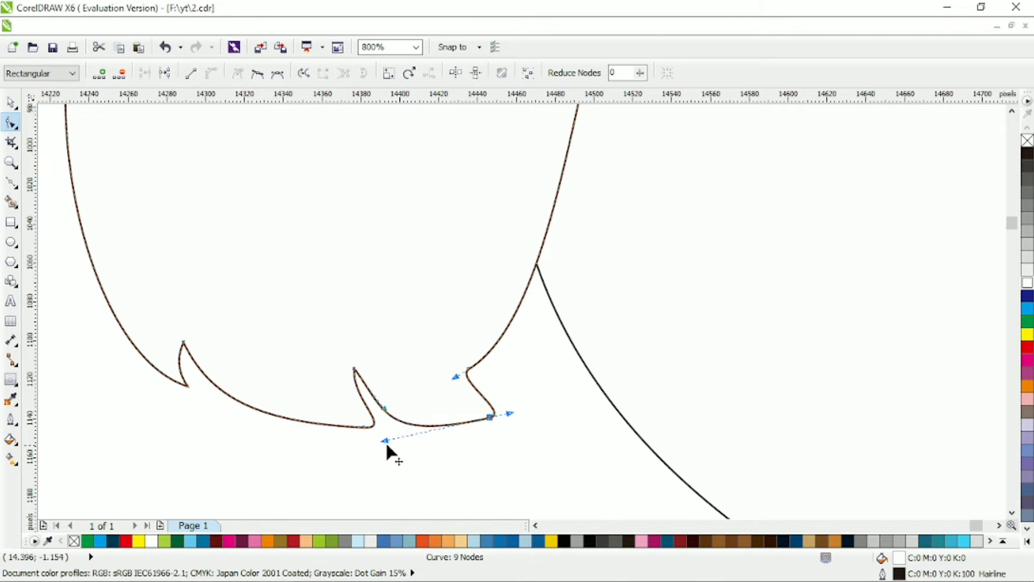
{"action": "left_click_drag", "start_coordinate": [462, 415], "coordinate": [470, 413]}
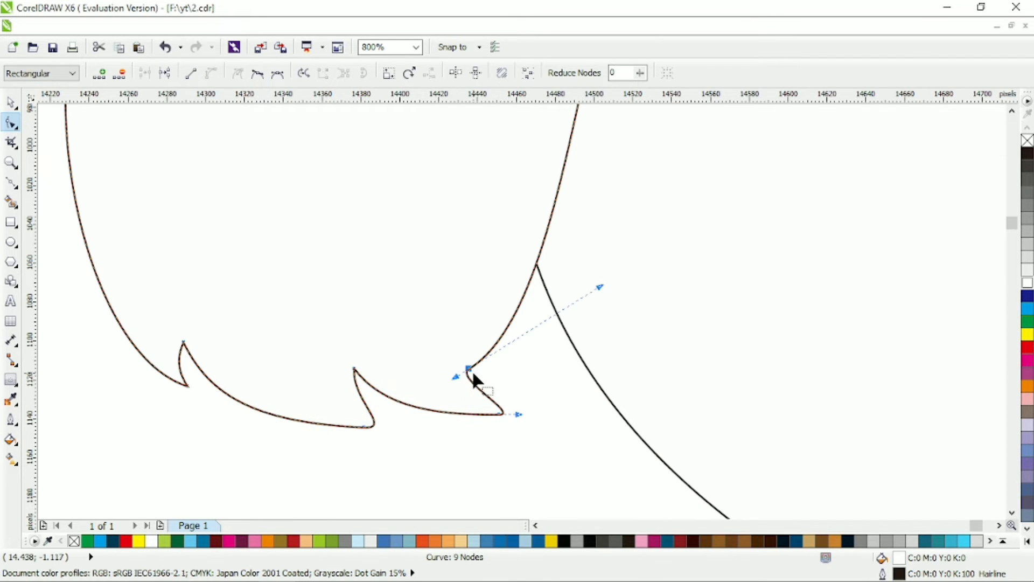
- Remove the arm's hairline outline and add a 20 px black outside contour around the arm
{"action": "scroll", "coordinate": [474, 378], "scroll_direction": "down", "scroll_amount": 5}
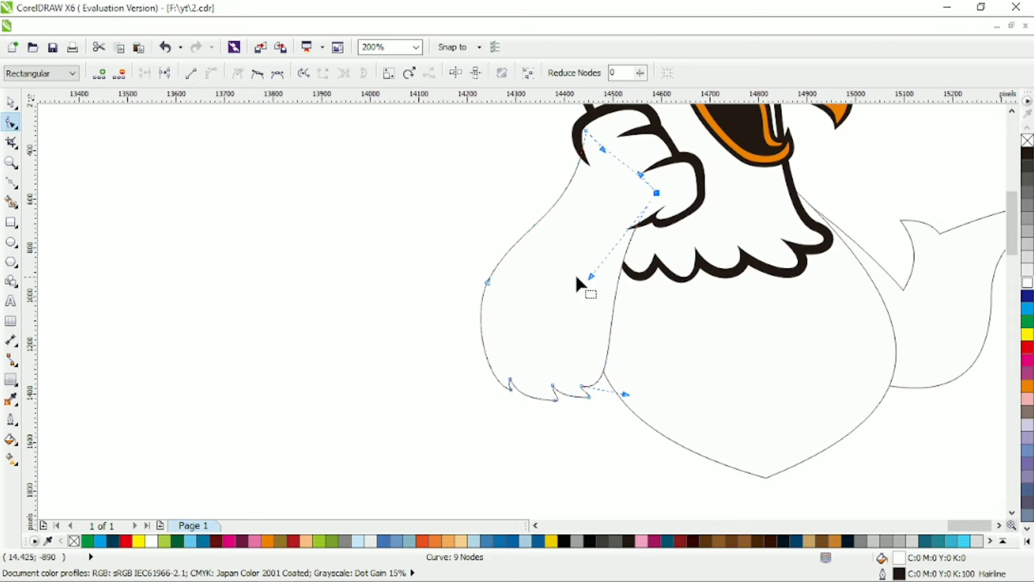
{"action": "scroll", "coordinate": [576, 279], "scroll_direction": "down", "scroll_amount": 2}
{"action": "left_click", "coordinate": [14, 103]}
{"action": "scroll", "coordinate": [460, 326], "scroll_direction": "up", "scroll_amount": 2}
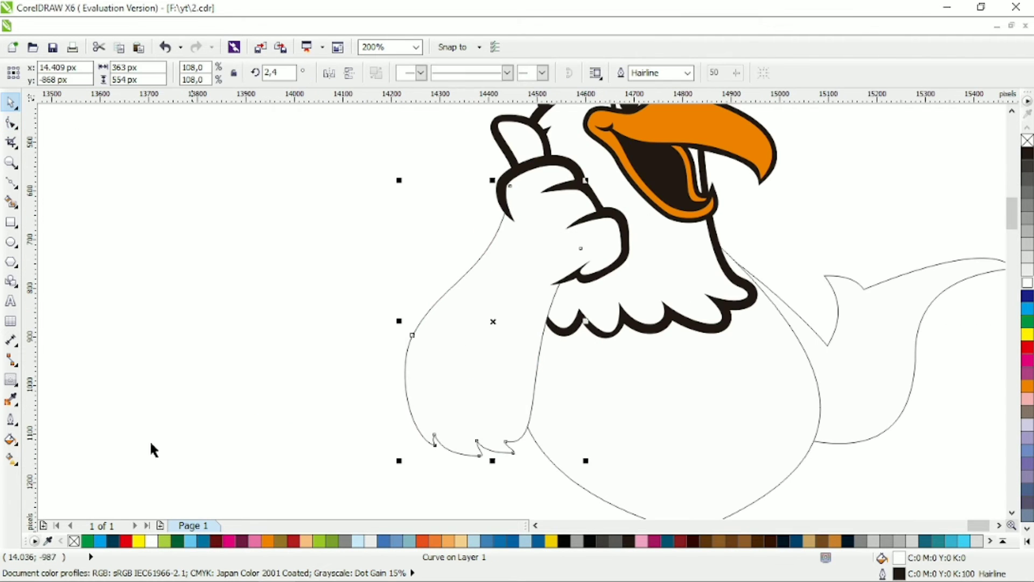
{"action": "left_click", "coordinate": [11, 379]}
{"action": "left_click_drag", "start_coordinate": [408, 322], "coordinate": [390, 321]}
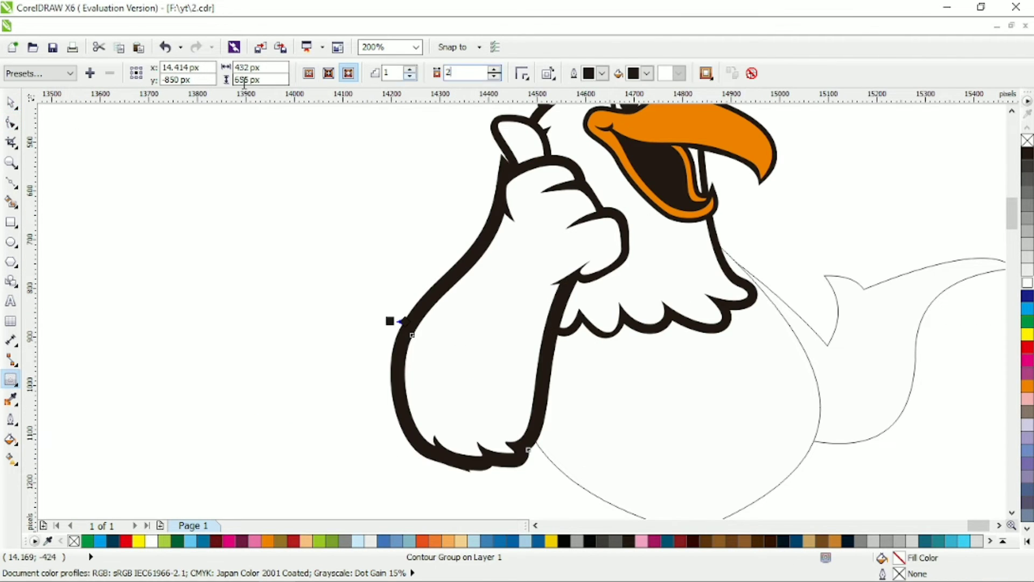
{"action": "left_click", "coordinate": [11, 102]}
{"action": "scroll", "coordinate": [369, 263], "scroll_direction": "down", "scroll_amount": 2}
{"action": "scroll", "coordinate": [561, 229], "scroll_direction": "up", "scroll_amount": 2}
- Rotate the arm slightly and reshape its upper edges where they meet the back and underside of the fist
{"action": "left_click", "coordinate": [312, 384]}
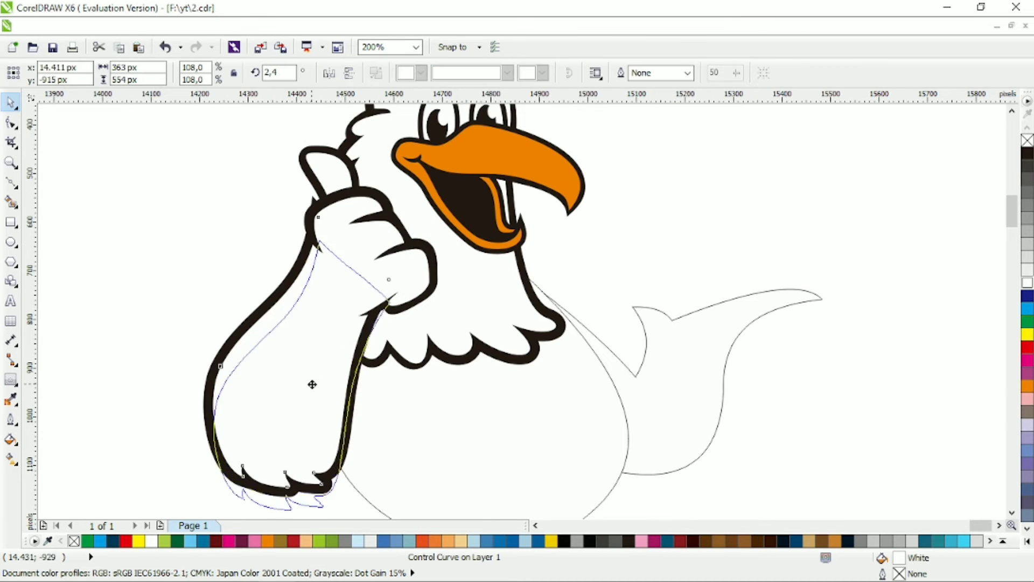
{"action": "mouse_move", "coordinate": [312, 384]}
{"action": "left_mouse_down"}
{"action": "mouse_move", "coordinate": [294, 385]}
{"action": "mouse_move", "coordinate": [312, 381]}
{"action": "left_mouse_up"}
{"action": "left_click", "coordinate": [11, 123]}
{"action": "left_click_drag", "start_coordinate": [324, 241], "coordinate": [339, 241]}
{"action": "left_click_drag", "start_coordinate": [323, 326], "coordinate": [310, 327]}
{"action": "scroll", "coordinate": [339, 270], "scroll_direction": "up", "scroll_amount": 2}
{"action": "left_click_drag", "start_coordinate": [330, 255], "coordinate": [348, 273]}
{"action": "scroll", "coordinate": [347, 277], "scroll_direction": "down", "scroll_amount": 4}
{"action": "key", "text": "space"}
{"action": "key", "text": "space"}
{"action": "scroll", "coordinate": [412, 284], "scroll_direction": "up", "scroll_amount": 2}
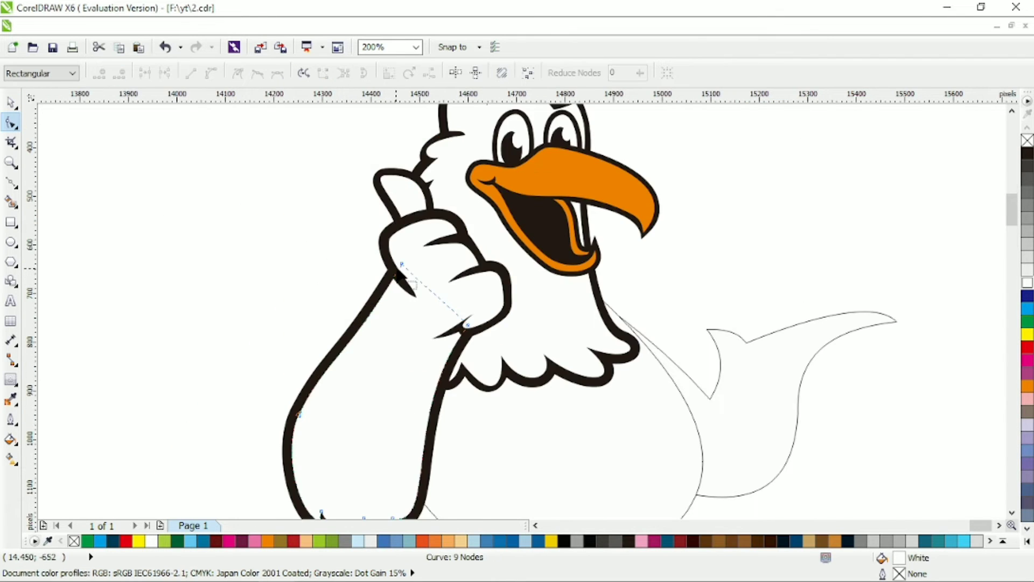
- Delete the hairline tail sketch behind the body
{"action": "scroll", "coordinate": [213, 275], "scroll_direction": "down", "scroll_amount": 2}
{"action": "key", "text": "space"}
{"action": "left_click", "coordinate": [510, 357]}
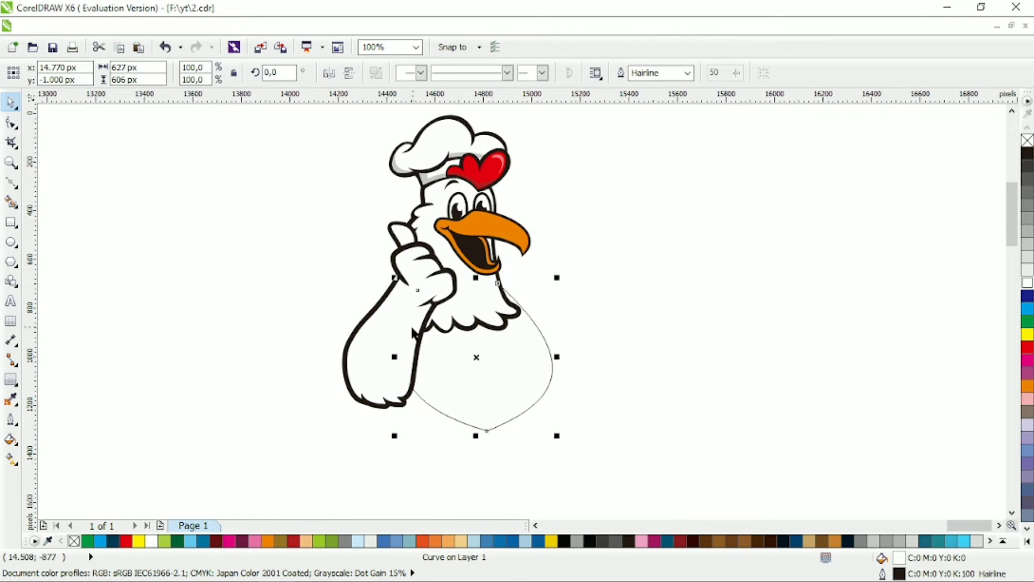
- Select the fist, thumb and arm together, move them away from the face and rotate them slightly clockwise
{"action": "left_click", "coordinate": [365, 210]}
{"action": "left_click_drag", "start_coordinate": [468, 334], "coordinate": [467, 333]}
{"action": "scroll", "coordinate": [468, 333], "scroll_direction": "up", "scroll_amount": 2}
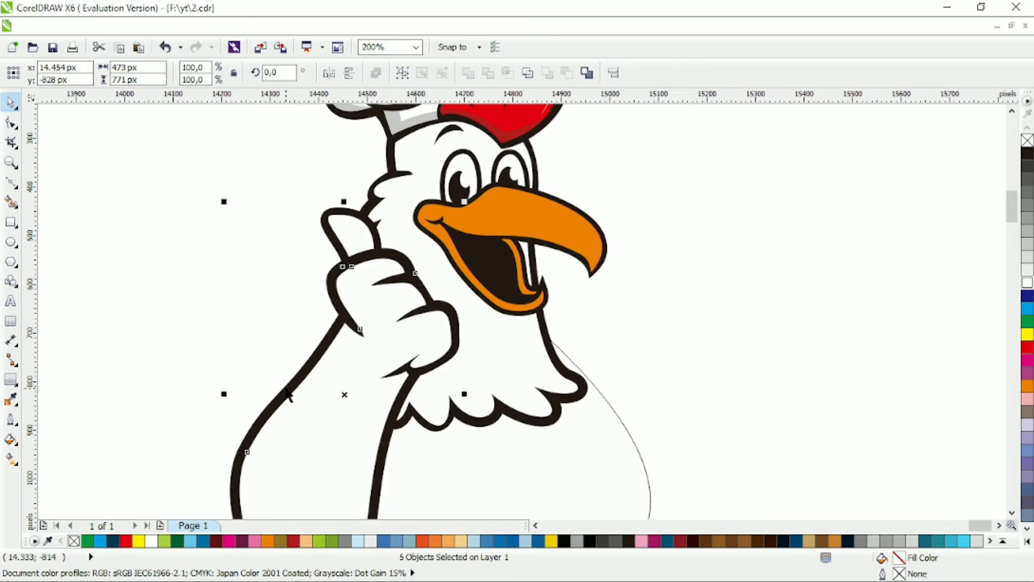
{"action": "left_click", "coordinate": [330, 358]}
{"action": "left_click_drag", "start_coordinate": [331, 358], "coordinate": [258, 358]}
{"action": "scroll", "coordinate": [406, 378], "scroll_direction": "down", "scroll_amount": 2}
{"action": "key", "text": "Escape"}
- Swing the arm alone back toward the body and reshape its inner edge under the fist
{"action": "scroll", "coordinate": [407, 387], "scroll_direction": "up", "scroll_amount": 2}
{"action": "left_click", "coordinate": [289, 393]}
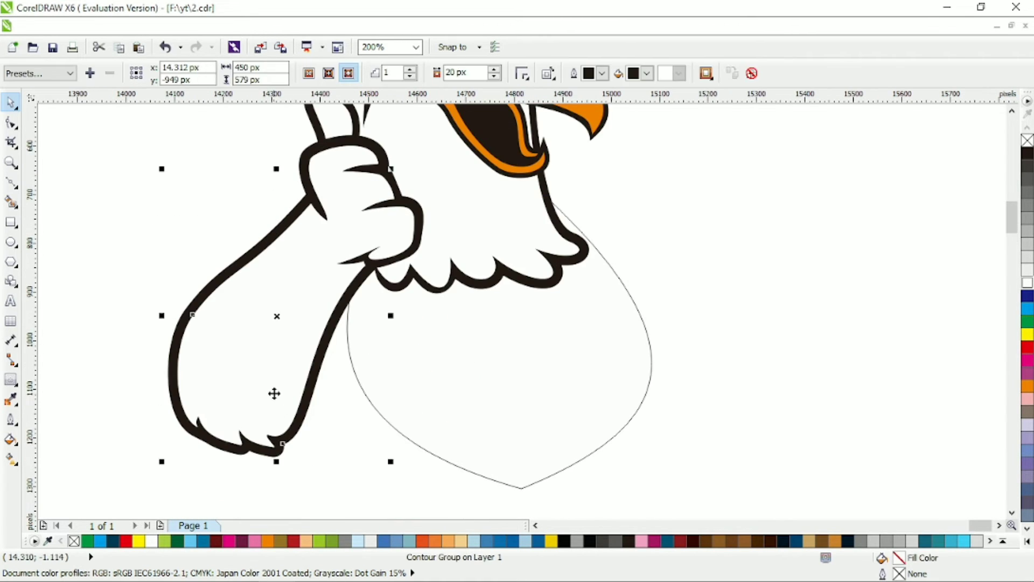
{"action": "left_click", "coordinate": [286, 410]}
{"action": "scroll", "coordinate": [182, 240], "scroll_direction": "down", "scroll_amount": 2}
{"action": "scroll", "coordinate": [151, 227], "scroll_direction": "up", "scroll_amount": 2}
{"action": "key", "text": "F10"}
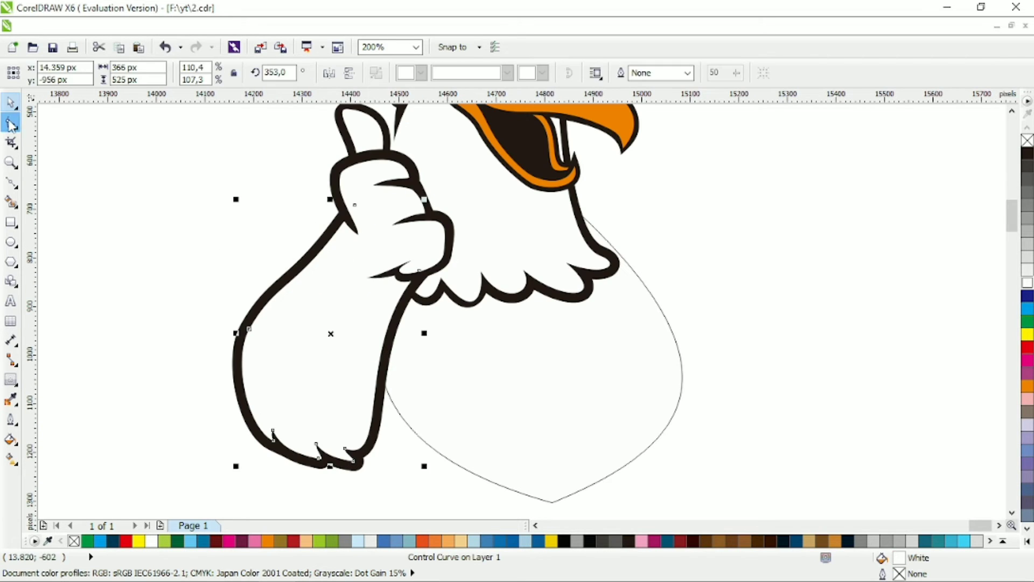
{"action": "left_click", "coordinate": [365, 304]}
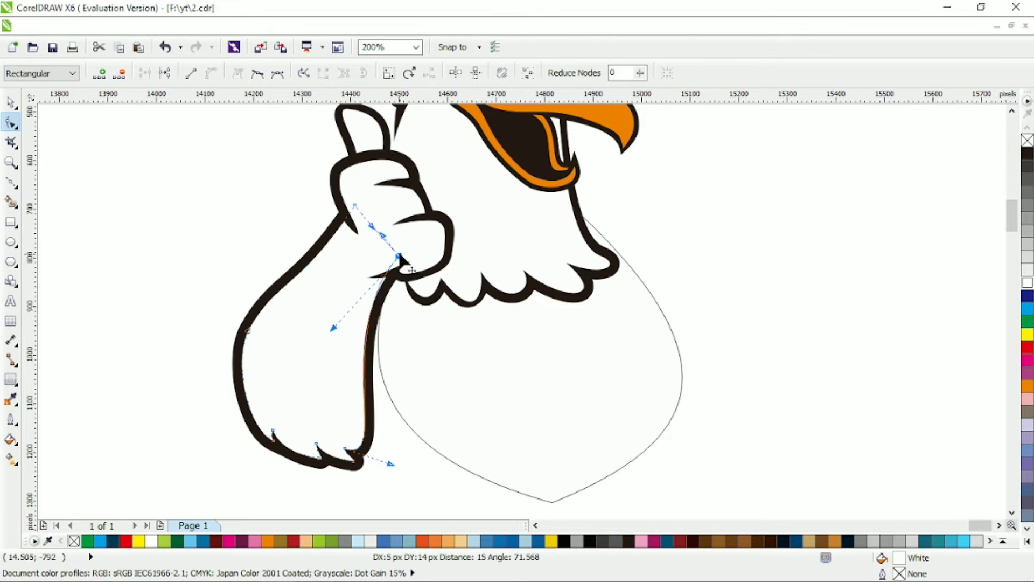
- Move the body sketch's bottom node toward the arm and adjust the curve handles to make the belly rounder
{"action": "scroll", "coordinate": [421, 370], "scroll_direction": "down", "scroll_amount": 2}
{"action": "left_click_drag", "start_coordinate": [531, 364], "coordinate": [461, 425]}
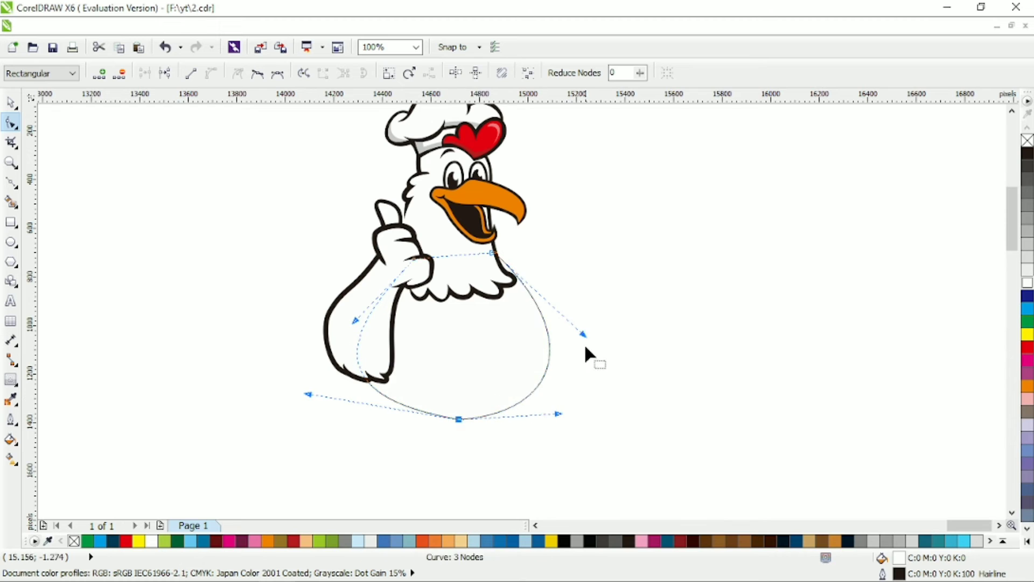
{"action": "mouse_move", "coordinate": [583, 335]}
{"action": "left_mouse_down"}
{"action": "mouse_move", "coordinate": [551, 315]}
{"action": "mouse_move", "coordinate": [598, 327]}
{"action": "left_mouse_up"}
{"action": "scroll", "coordinate": [585, 383], "scroll_direction": "down", "scroll_amount": 1}
{"action": "scroll", "coordinate": [520, 384], "scroll_direction": "up", "scroll_amount": 1}
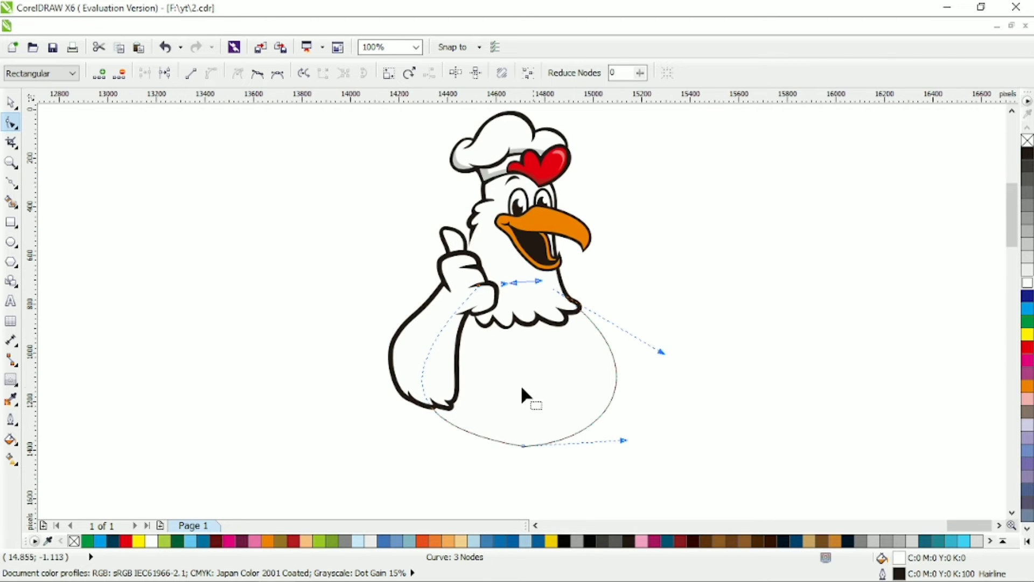
- Add two nodes on the body's front edge and pull the lower one inward to form a small feather notch
{"action": "scroll", "coordinate": [595, 351], "scroll_direction": "up", "scroll_amount": 1}
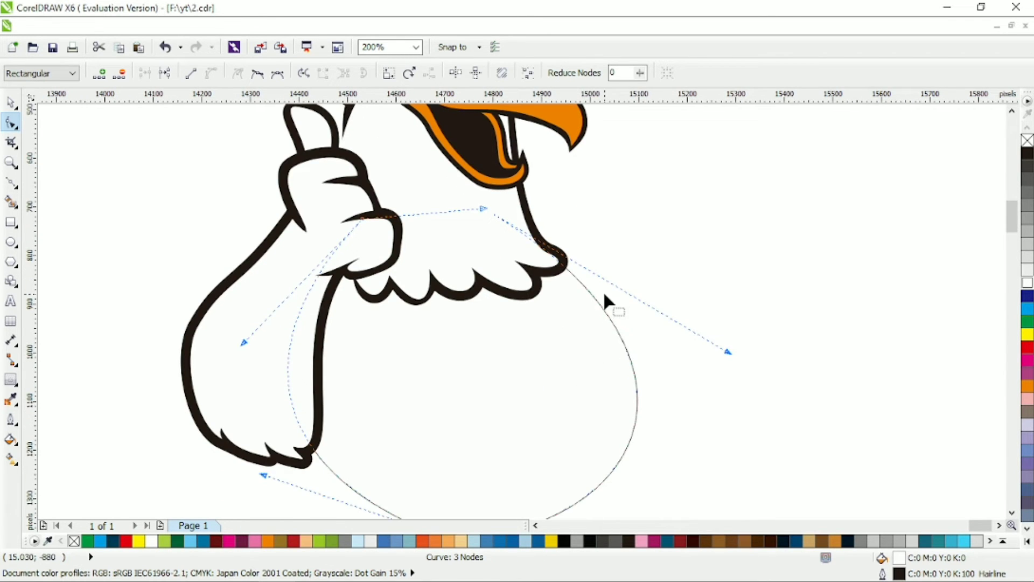
{"action": "left_click", "coordinate": [627, 351]}
{"action": "left_click_drag", "start_coordinate": [564, 383], "coordinate": [565, 385]}
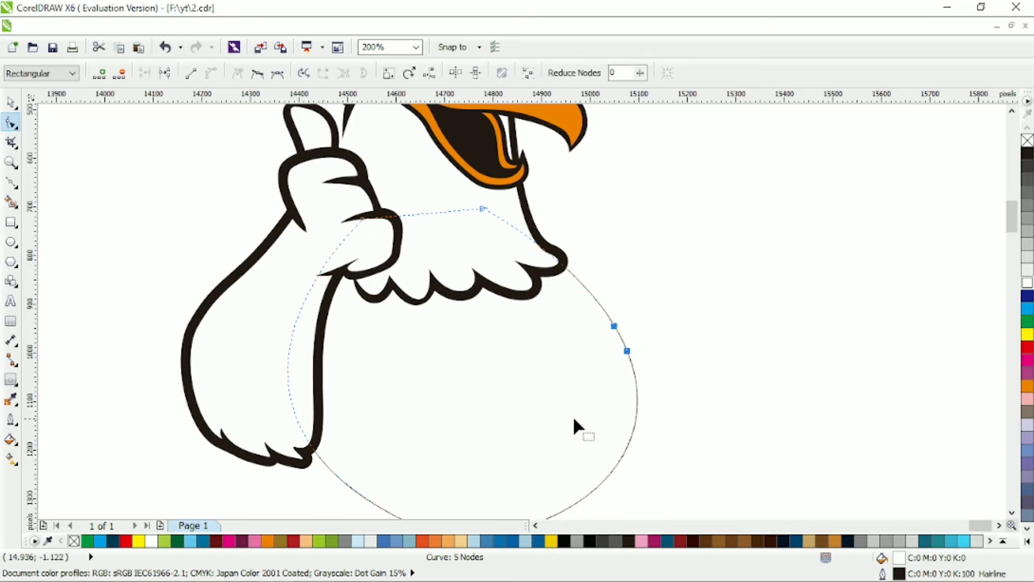
{"action": "left_click_drag", "start_coordinate": [625, 351], "coordinate": [597, 330]}
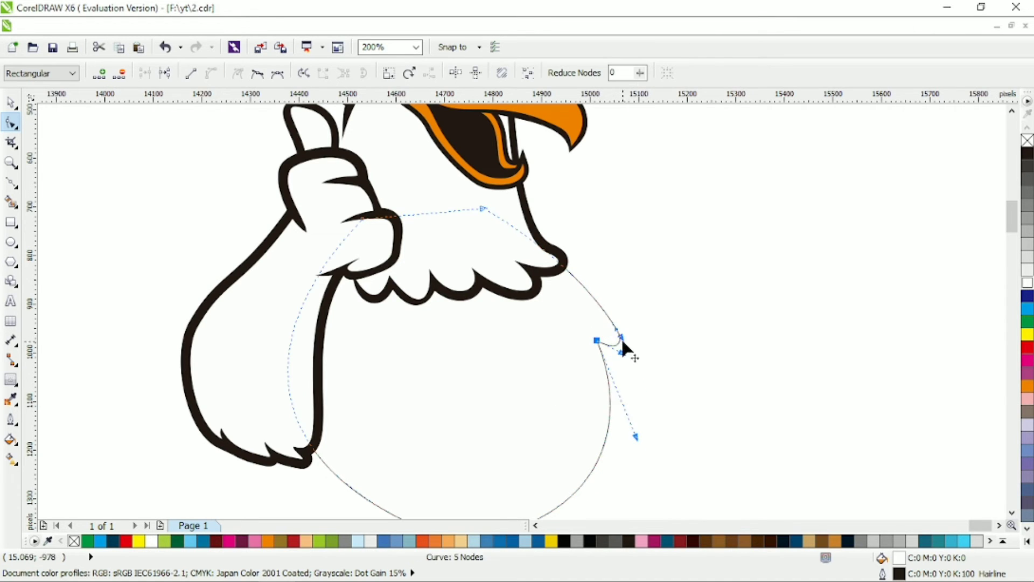
{"action": "left_click", "coordinate": [618, 333]}
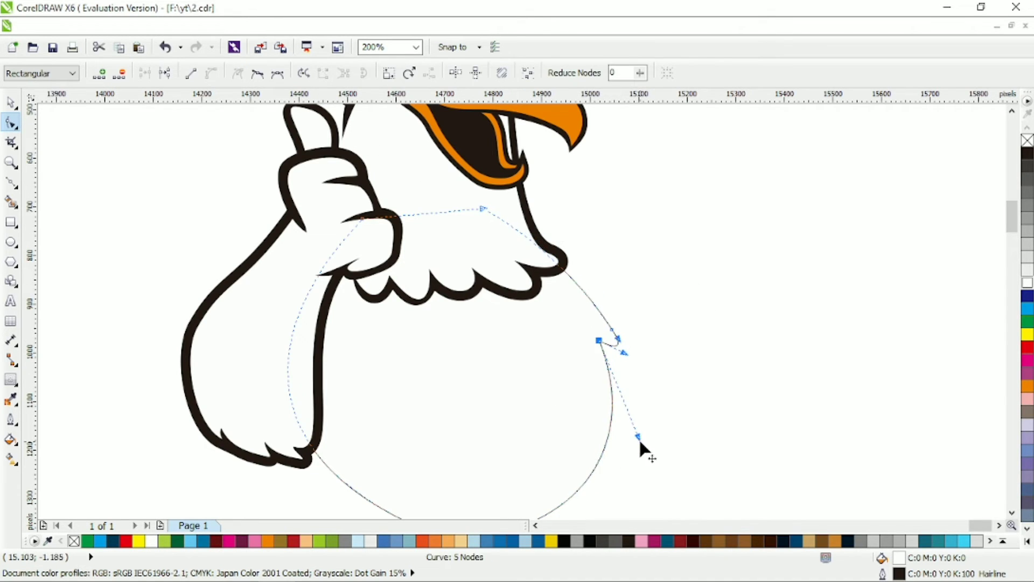
- Remove the body's hairline outline and add a 20 px black outside contour around it
{"action": "key", "text": "space"}
{"action": "right_click", "coordinate": [74, 541]}
{"action": "left_click", "coordinate": [10, 379]}
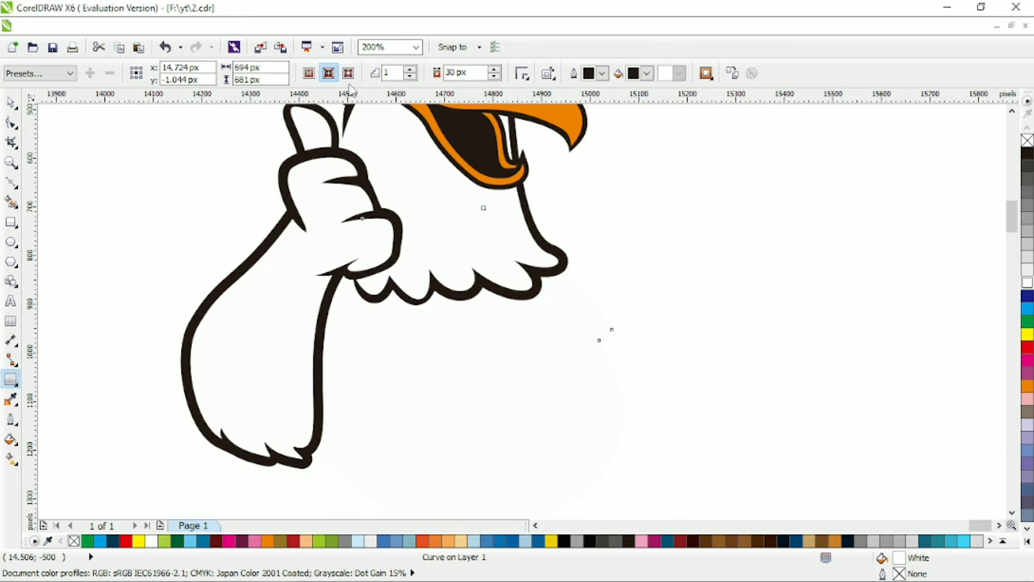
{"action": "left_click", "coordinate": [348, 73]}
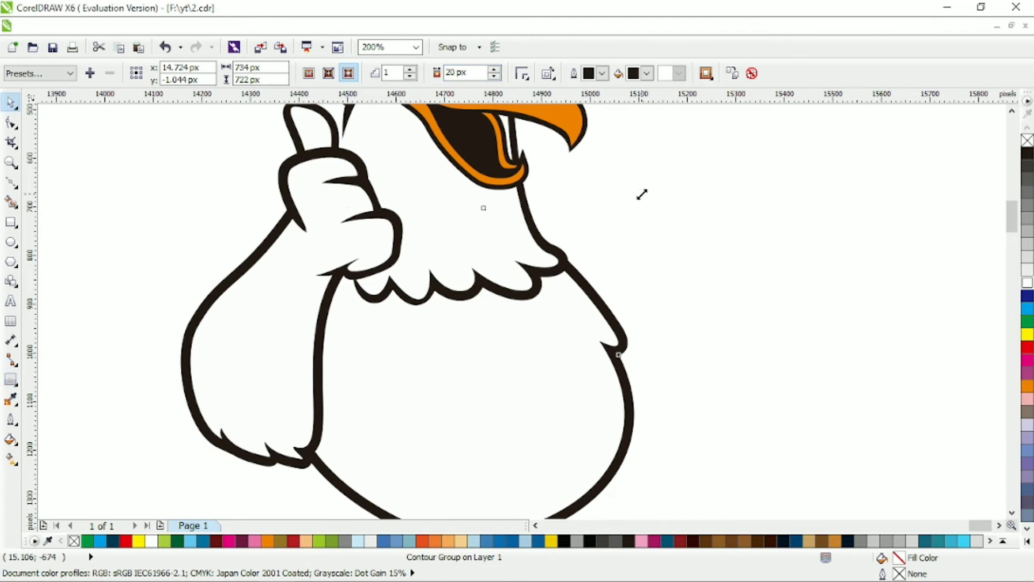
{"action": "key", "text": "space"}
- Adjust the body's upper front nodes so its edge tucks behind the neck feathers
{"action": "key", "text": "F10"}
{"action": "left_click_drag", "start_coordinate": [523, 233], "coordinate": [504, 205]}
{"action": "left_click_drag", "start_coordinate": [565, 240], "coordinate": [506, 185]}
{"action": "scroll", "coordinate": [578, 238], "scroll_direction": "down", "scroll_amount": 2}
{"action": "scroll", "coordinate": [570, 225], "scroll_direction": "up", "scroll_amount": 2}
{"action": "key", "text": "space"}
{"action": "left_click", "coordinate": [155, 156]}
{"action": "scroll", "coordinate": [442, 312], "scroll_direction": "down", "scroll_amount": 2}
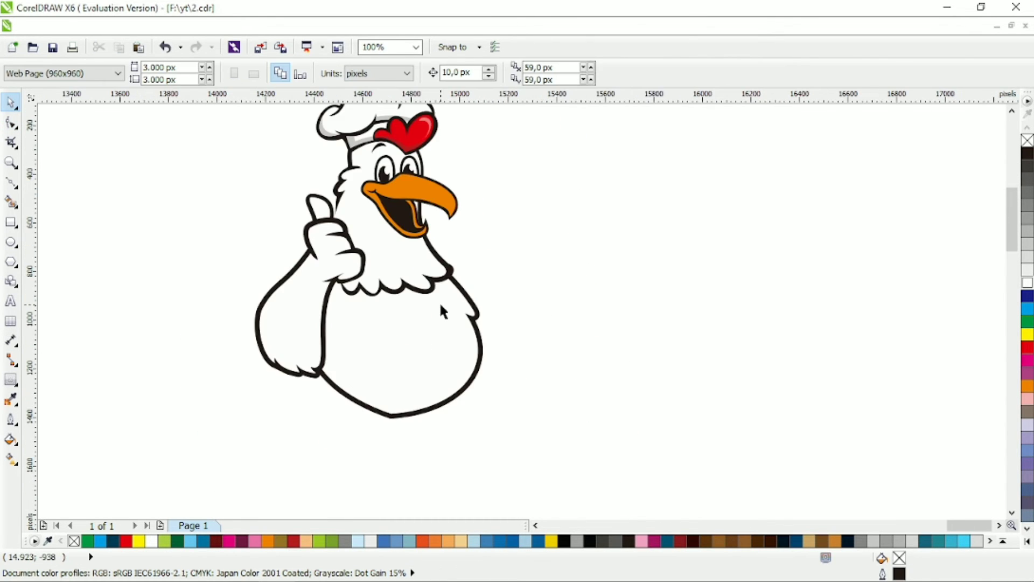
{"action": "scroll", "coordinate": [431, 312], "scroll_direction": "up", "scroll_amount": 2}
{"action": "scroll", "coordinate": [426, 312], "scroll_direction": "down", "scroll_amount": 2}
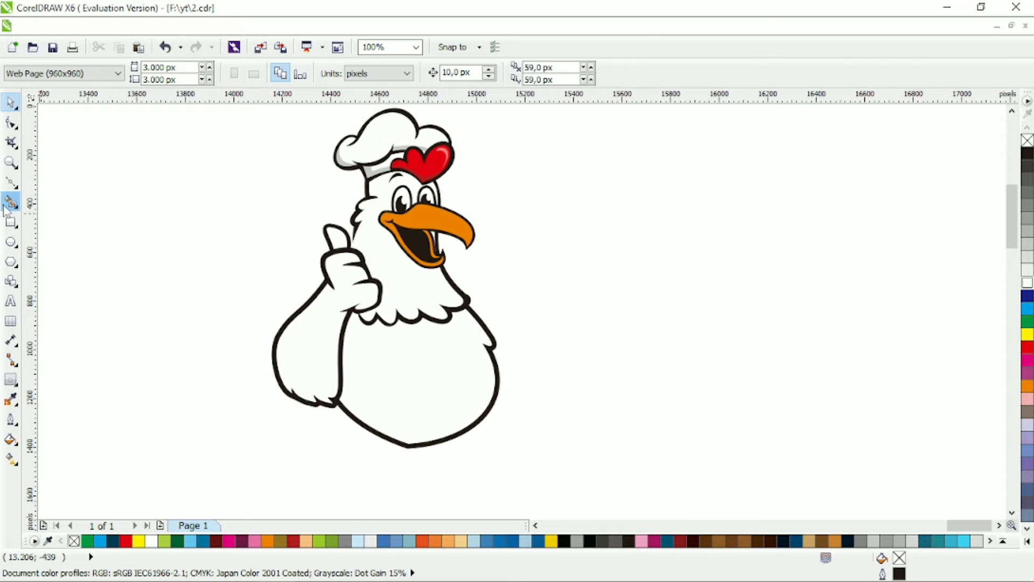
- Draw a closed two-node shape beside the body's front notch and bend both sides into a small feather crescent
{"action": "left_click", "coordinate": [10, 183]}
{"action": "scroll", "coordinate": [490, 354], "scroll_direction": "up", "scroll_amount": 1}
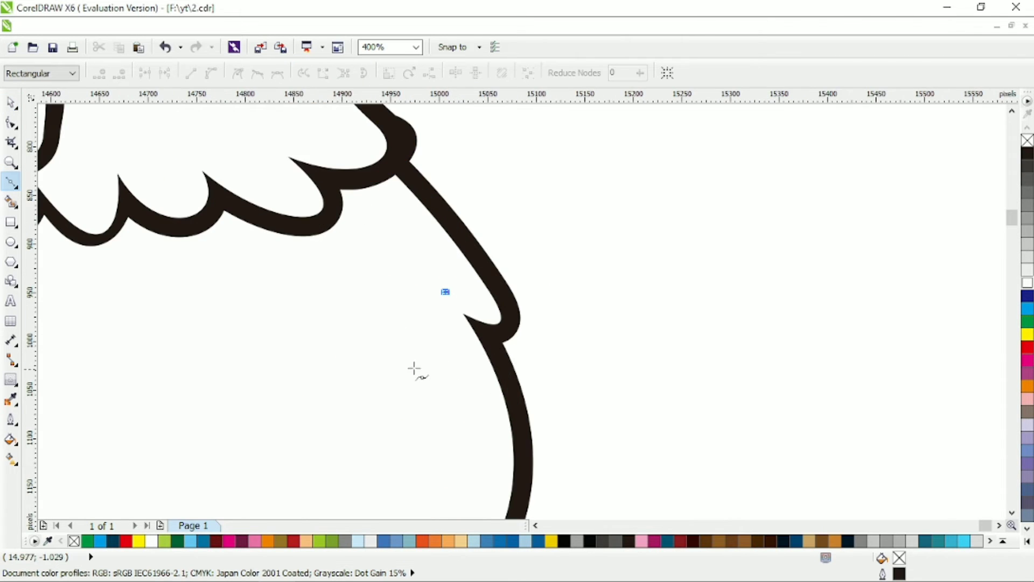
{"action": "left_click", "coordinate": [386, 327]}
{"action": "left_click", "coordinate": [445, 292]}
{"action": "key", "text": "F10"}
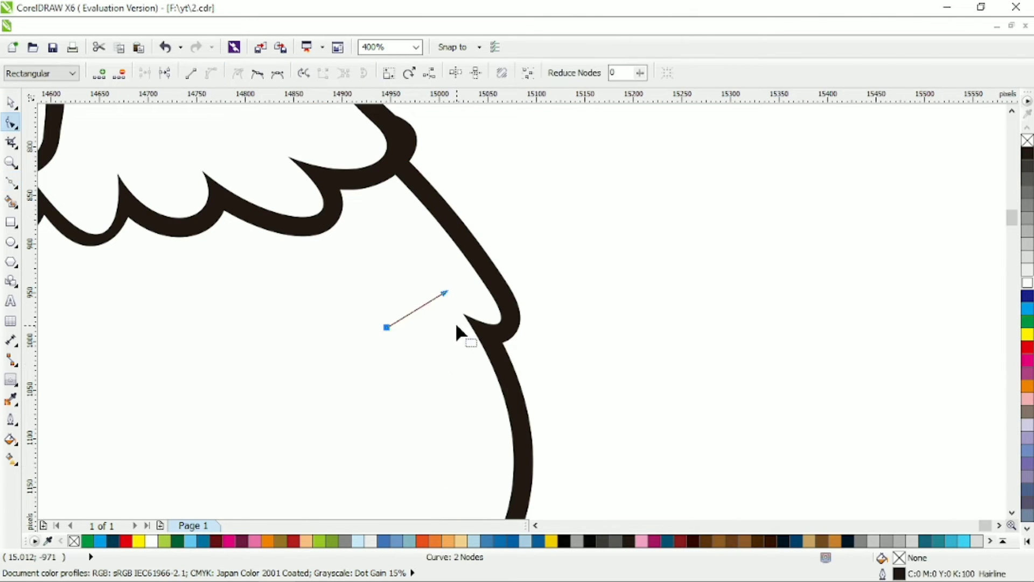
{"action": "left_click_drag", "start_coordinate": [416, 309], "coordinate": [431, 335]}
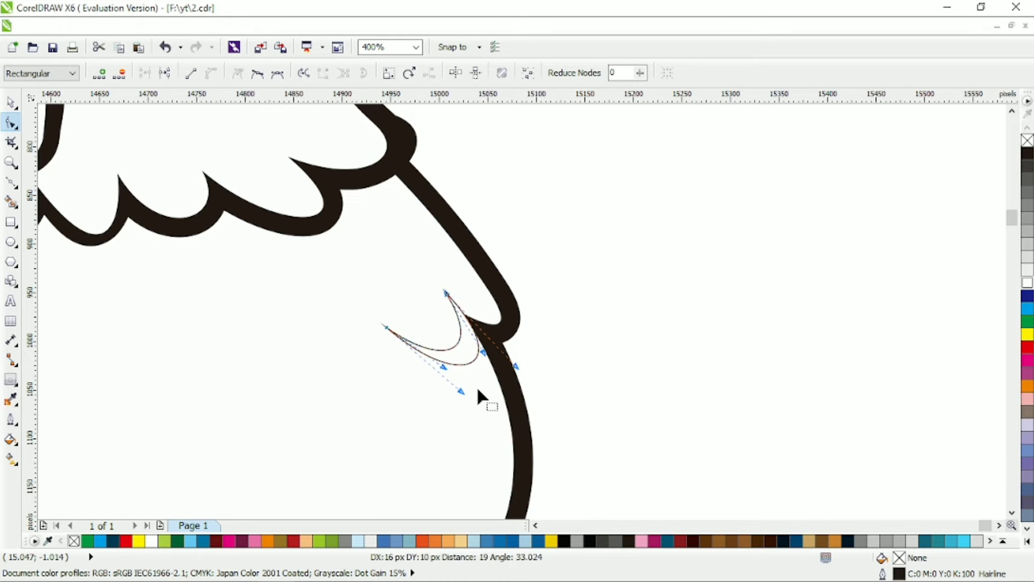
{"action": "left_click_drag", "start_coordinate": [462, 392], "coordinate": [417, 436]}
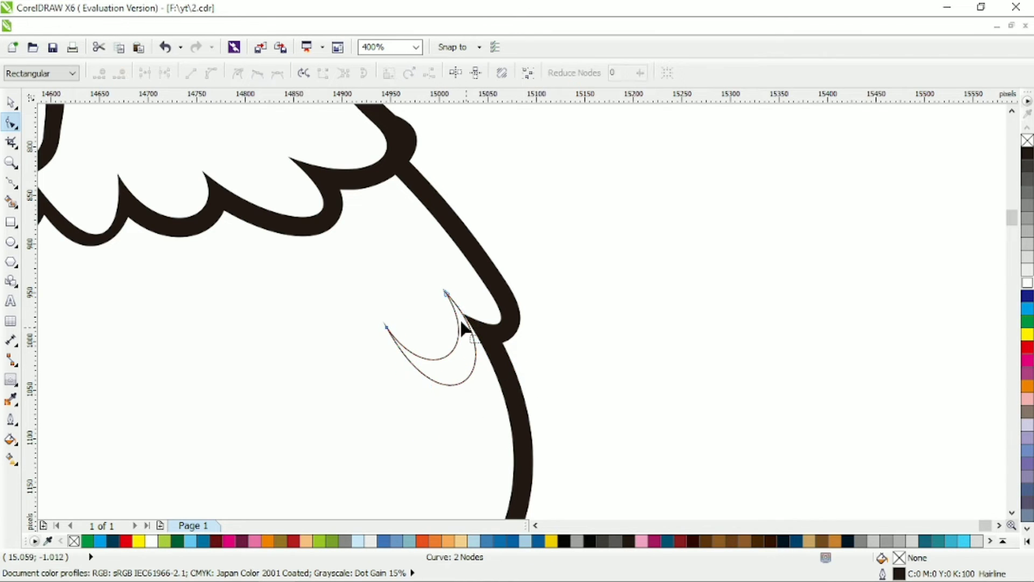
{"action": "left_click_drag", "start_coordinate": [517, 368], "coordinate": [535, 362]}
{"action": "left_click_drag", "start_coordinate": [444, 401], "coordinate": [445, 402]}
{"action": "left_click_drag", "start_coordinate": [482, 351], "coordinate": [502, 359]}
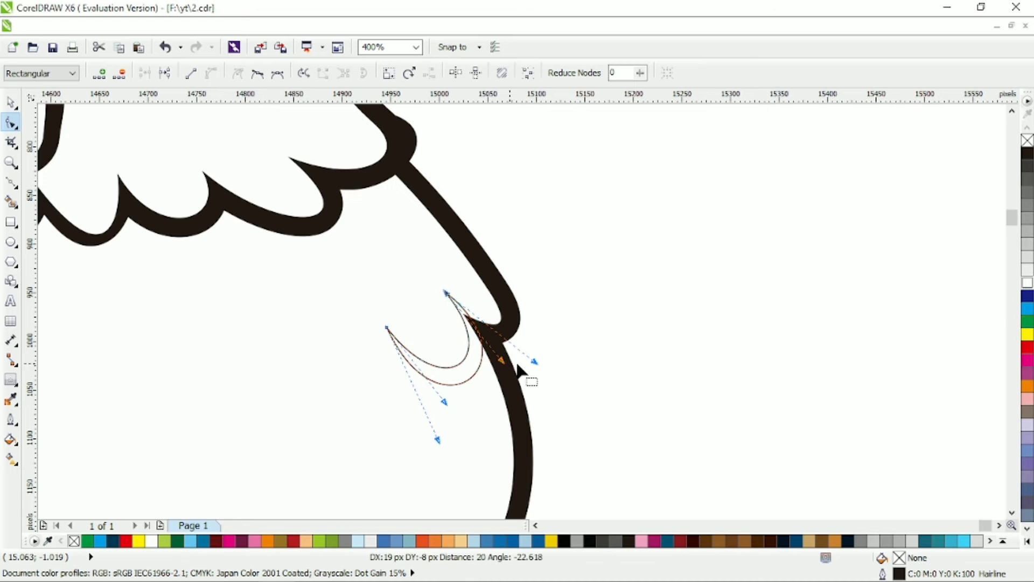
- Fill the feather crescent beside the body's front notch with solid black and deselect it
{"action": "key", "text": "space"}
{"action": "left_click", "coordinate": [291, 357], "text": "shift"}
{"action": "left_click", "coordinate": [531, 200]}
{"action": "left_click", "coordinate": [506, 288]}
{"action": "left_click", "coordinate": [521, 285], "text": "shift"}
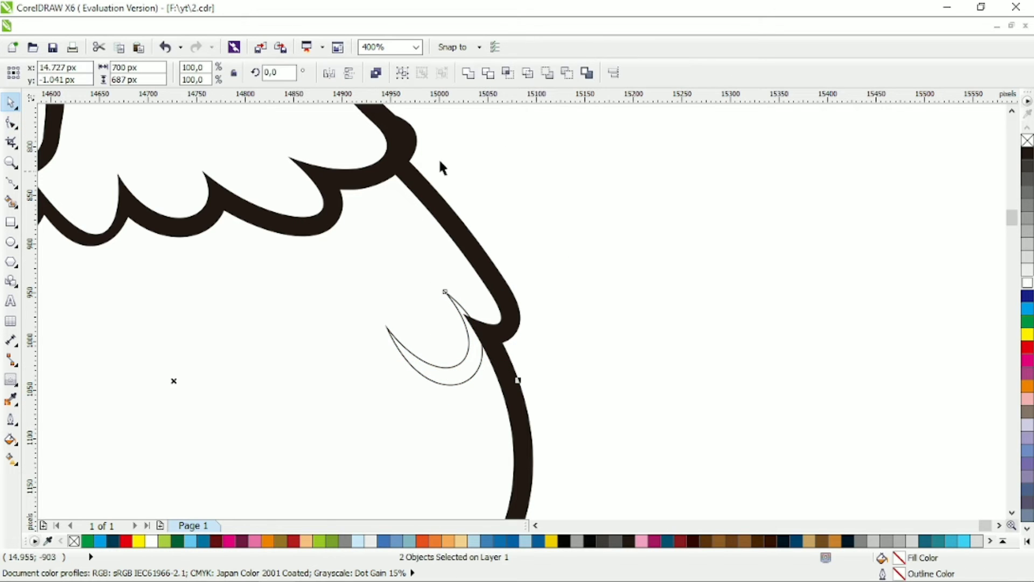
{"action": "key", "text": "Escape"}
{"action": "scroll", "coordinate": [593, 313], "scroll_direction": "down", "scroll_amount": 2}
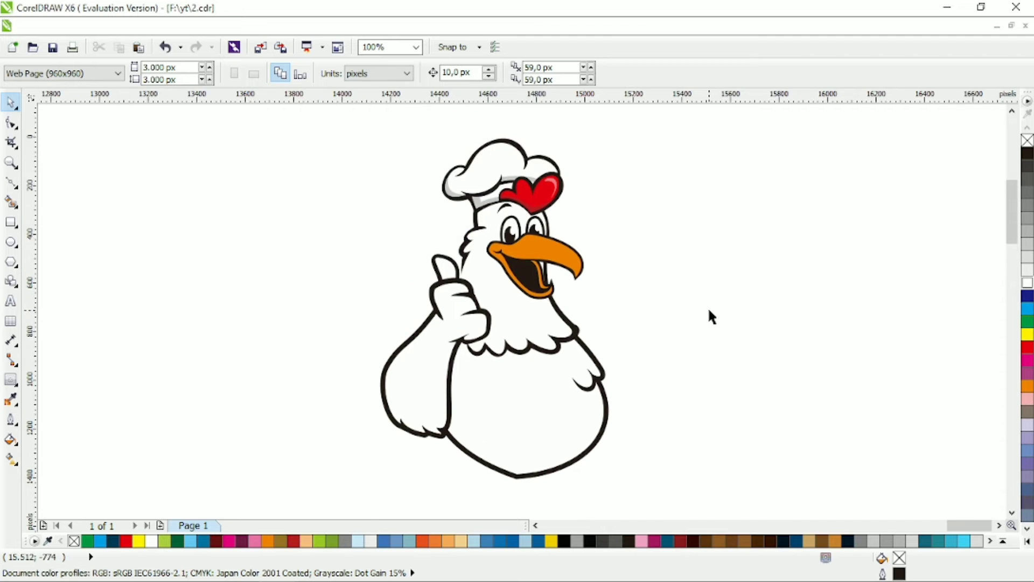
- Draw a closed two-node shape under the beak and bend its sides into a two-lobed wattle about 160 by 212 px
{"action": "scroll", "coordinate": [533, 323], "scroll_direction": "up", "scroll_amount": 2}
{"action": "key", "text": "F10"}
{"action": "left_click", "coordinate": [522, 370]}
{"action": "key", "text": "F10"}
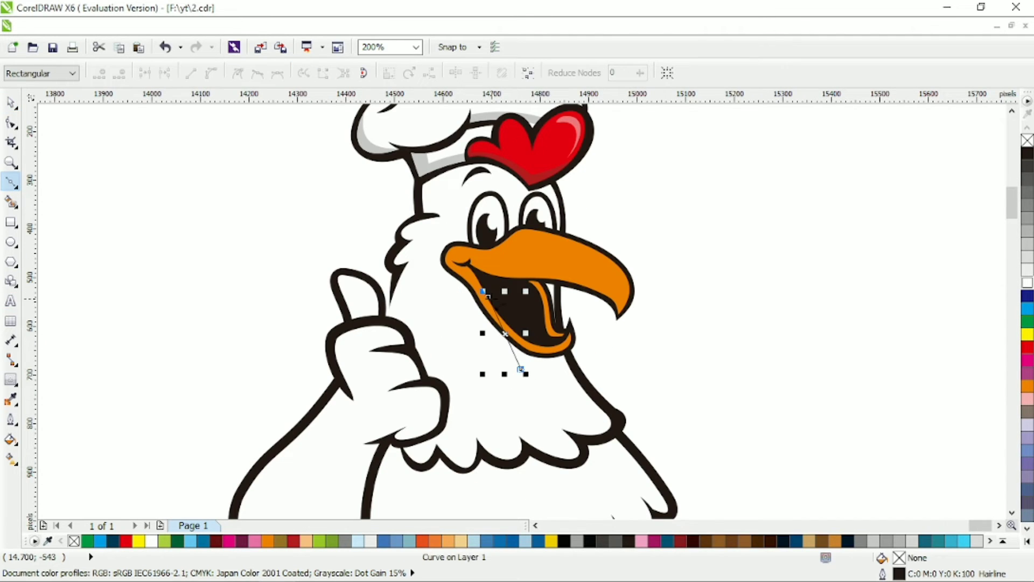
{"action": "left_click_drag", "start_coordinate": [506, 340], "coordinate": [562, 384]}
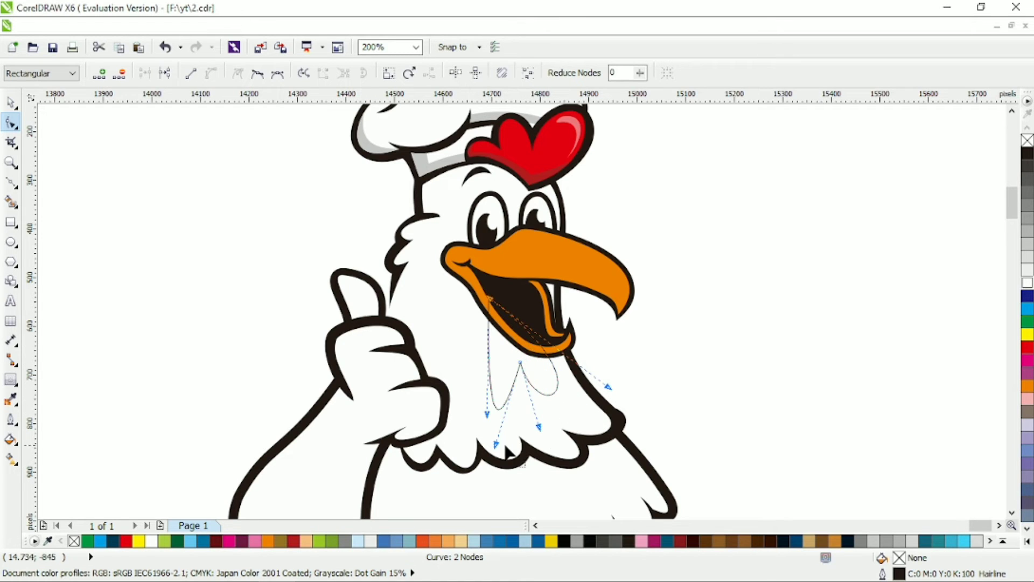
{"action": "left_click_drag", "start_coordinate": [487, 413], "coordinate": [439, 410]}
{"action": "left_click_drag", "start_coordinate": [530, 422], "coordinate": [533, 424]}
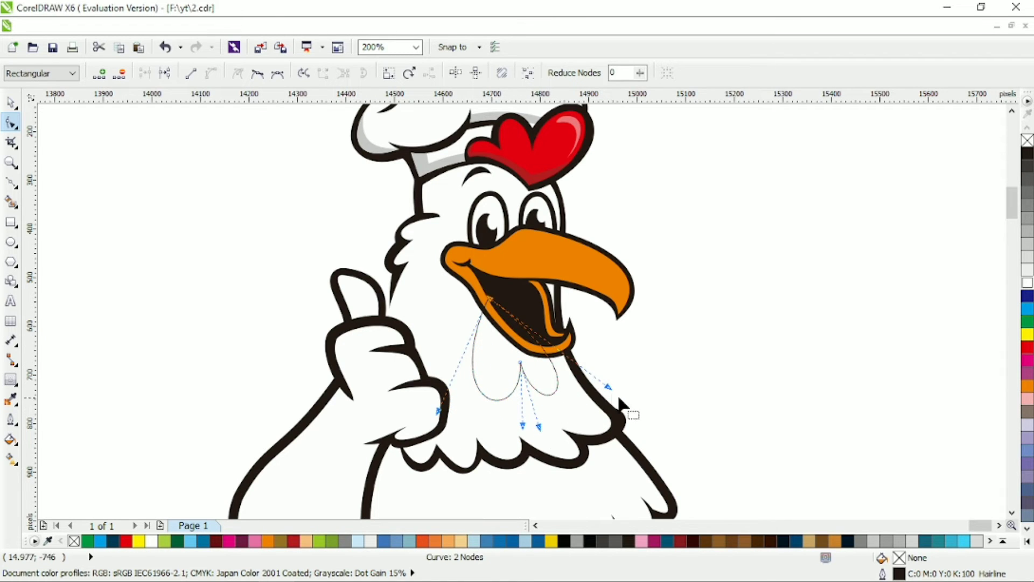
{"action": "left_click_drag", "start_coordinate": [611, 390], "coordinate": [585, 358]}
{"action": "left_click", "coordinate": [11, 101]}
- Bring the beak, mouth and eye pieces in front of the wattle, and refine its two lobes by adjusting the nodes and curve handles
{"action": "left_click", "coordinate": [659, 259]}
{"action": "scroll", "coordinate": [680, 194], "scroll_direction": "up", "scroll_amount": 1}
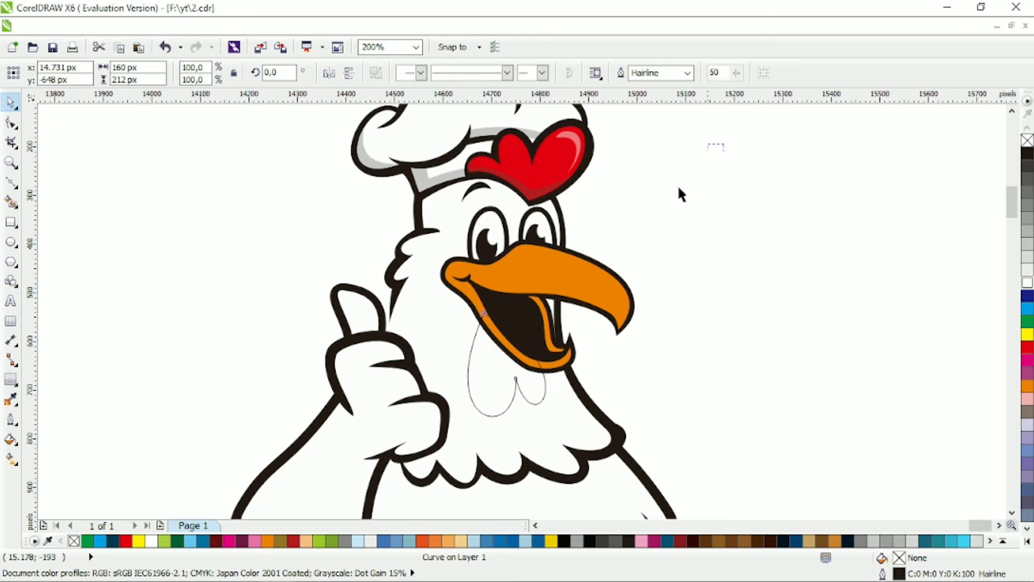
{"action": "key", "text": "ctrl+a"}
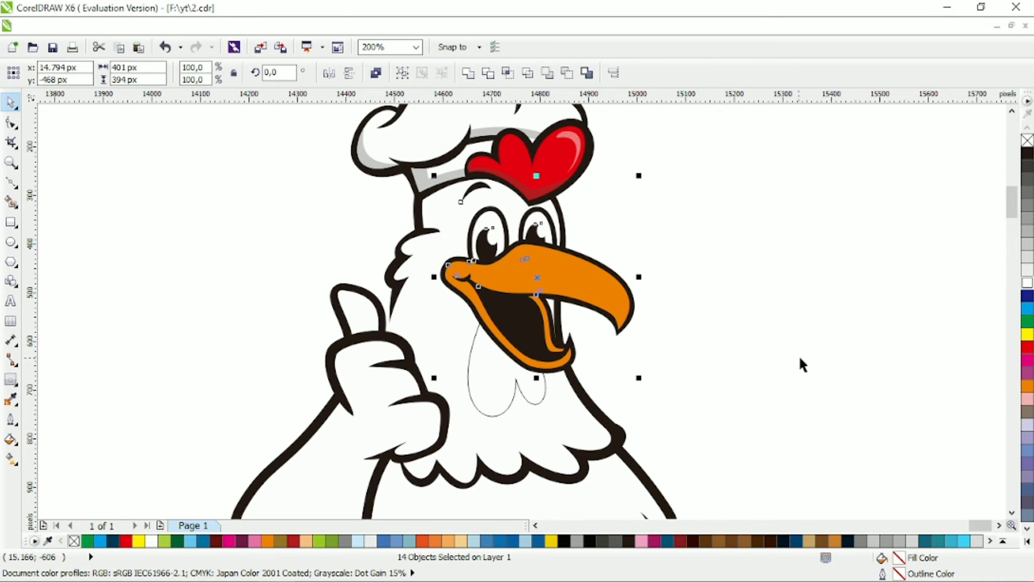
{"action": "left_click", "coordinate": [470, 367]}
{"action": "left_click", "coordinate": [11, 123]}
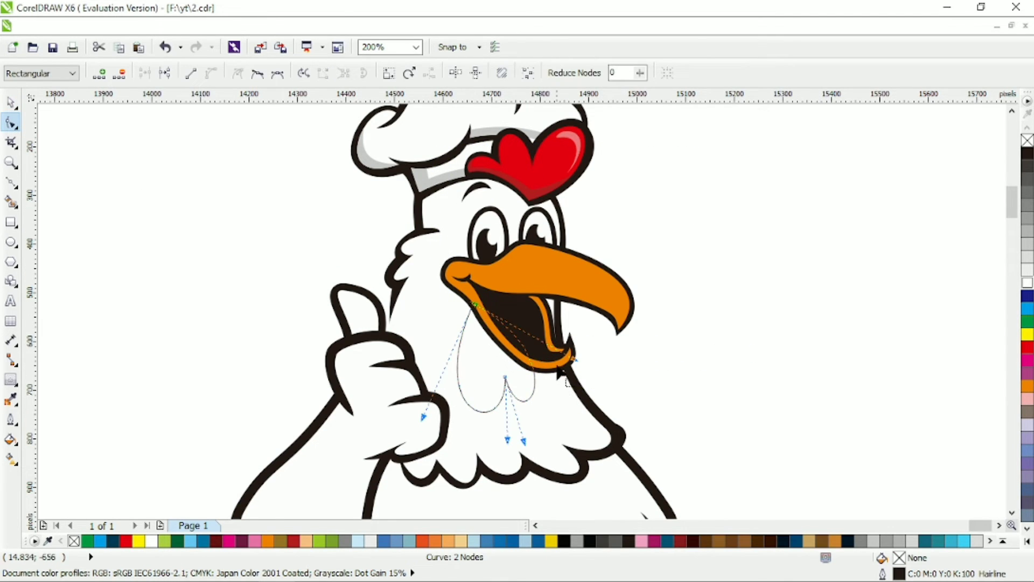
{"action": "left_click_drag", "start_coordinate": [505, 377], "coordinate": [513, 387]}
{"action": "left_click_drag", "start_coordinate": [524, 441], "coordinate": [548, 447]}
{"action": "left_click_drag", "start_coordinate": [424, 417], "coordinate": [439, 423]}
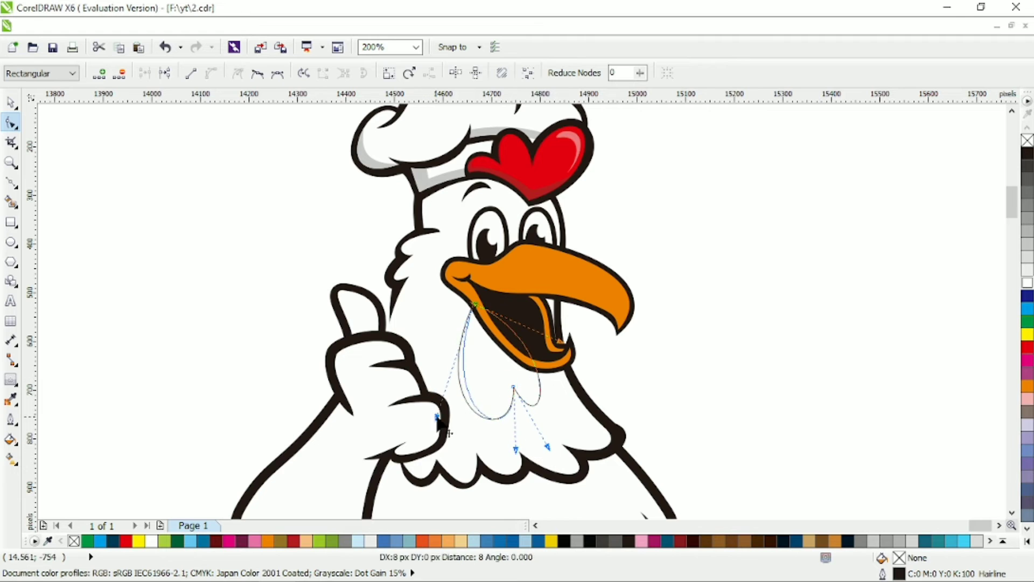
- Fill the wattle with red, remove its hairline outline, and add a 20 px black outside contour around it
{"action": "left_click", "coordinate": [11, 102]}
{"action": "left_click", "coordinate": [125, 541]}
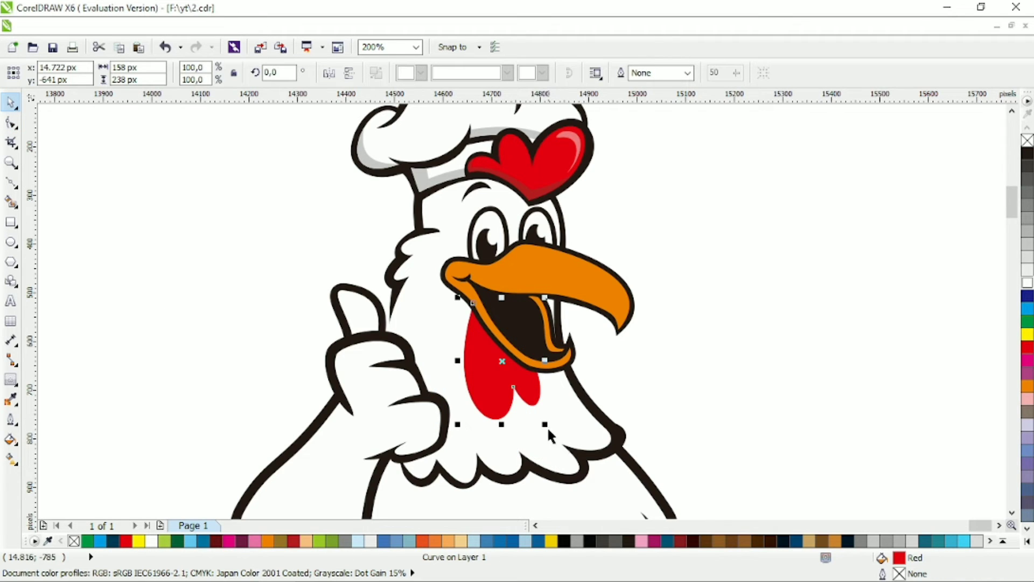
{"action": "left_click", "coordinate": [10, 380]}
{"action": "left_click", "coordinate": [349, 72]}
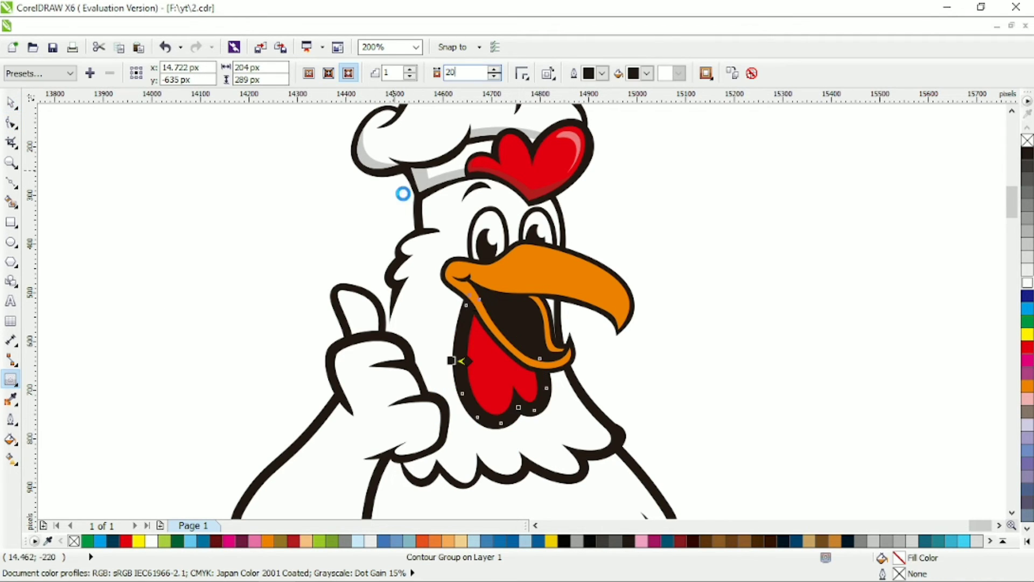
{"action": "key", "text": "space"}
- Separate the wattle's black contour, delete its surplus nodes, and pull the remaining edges around the red lobes
{"action": "scroll", "coordinate": [449, 411], "scroll_direction": "up", "scroll_amount": 2}
{"action": "key", "text": "F10"}
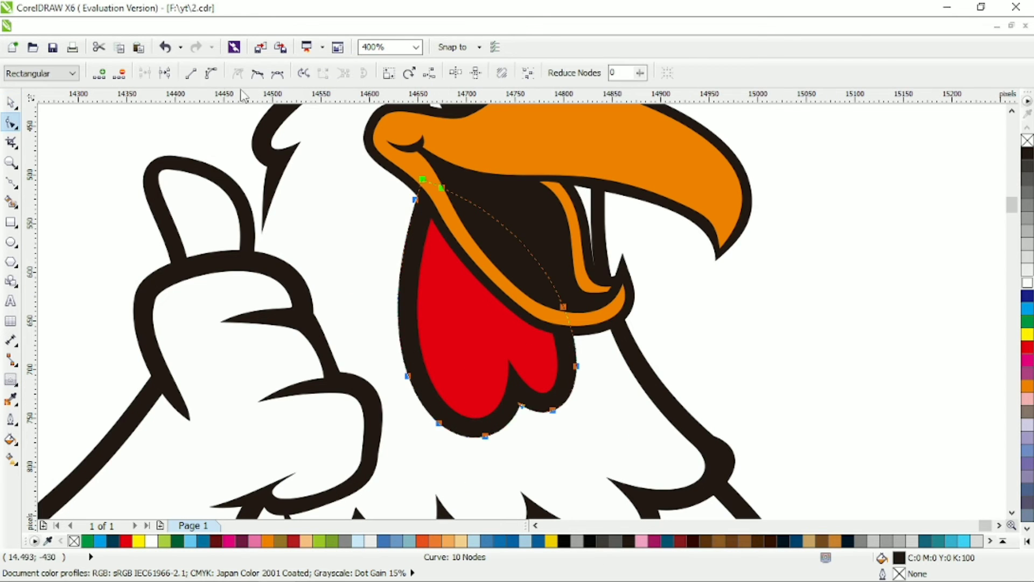
{"action": "key", "text": "Delete"}
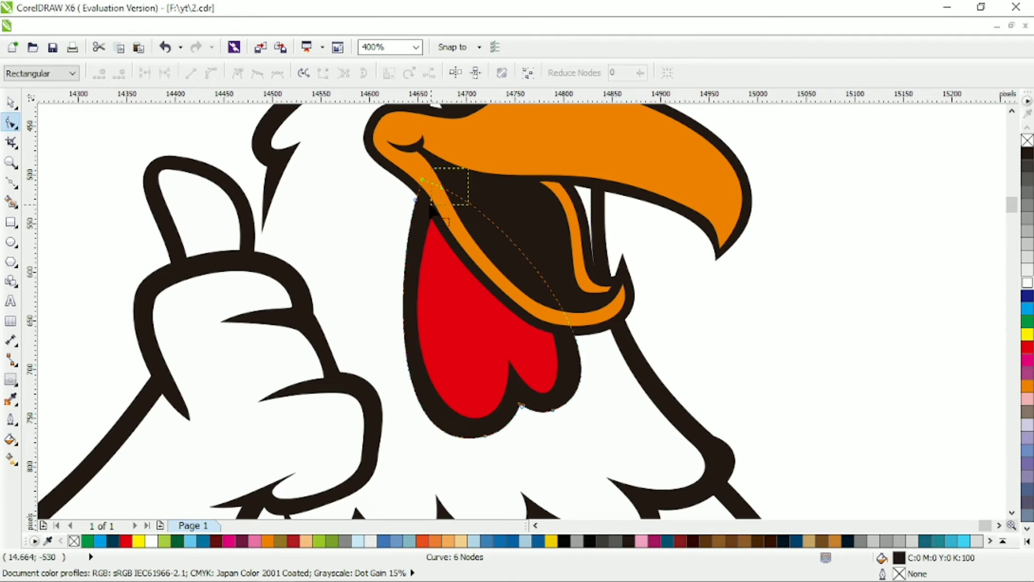
{"action": "left_click_drag", "start_coordinate": [423, 186], "coordinate": [376, 478]}
{"action": "mouse_move", "coordinate": [522, 412]}
{"action": "left_mouse_down"}
{"action": "mouse_move", "coordinate": [508, 464]}
{"action": "mouse_move", "coordinate": [538, 422]}
{"action": "left_mouse_up"}
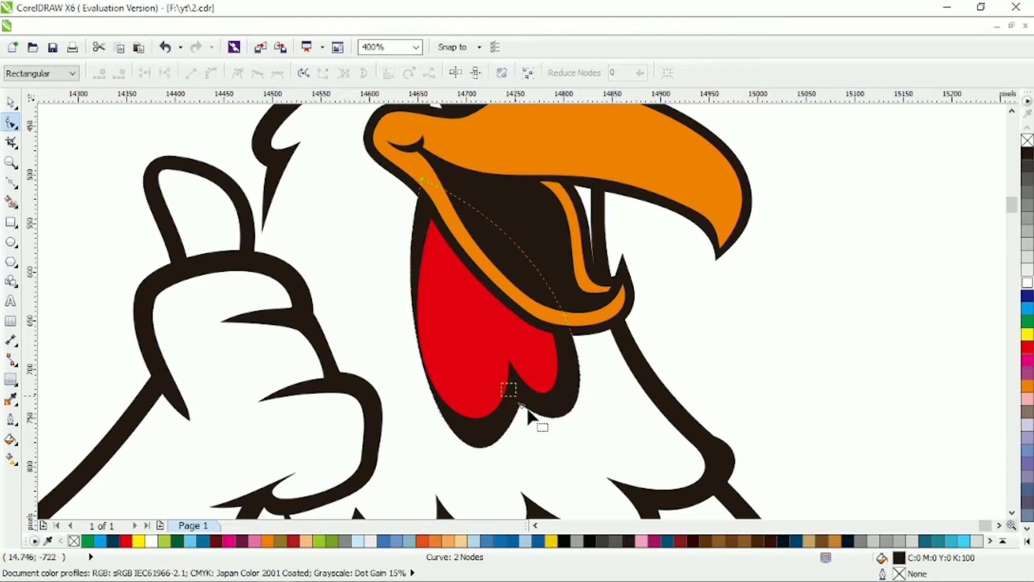
- Add a node on the back edge of the wattle's black shape and bend its curves into an outline of varying thickness
{"action": "scroll", "coordinate": [512, 454], "scroll_direction": "down", "scroll_amount": 2}
{"action": "left_click_drag", "start_coordinate": [490, 500], "coordinate": [473, 428]}
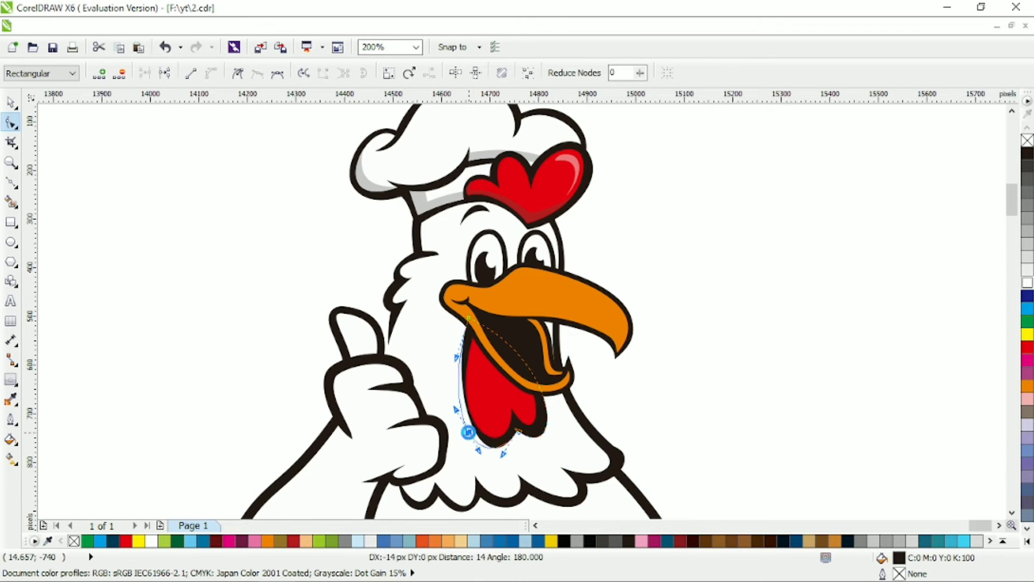
{"action": "scroll", "coordinate": [520, 435], "scroll_direction": "up", "scroll_amount": 2}
{"action": "left_click_drag", "start_coordinate": [539, 421], "coordinate": [502, 464]}
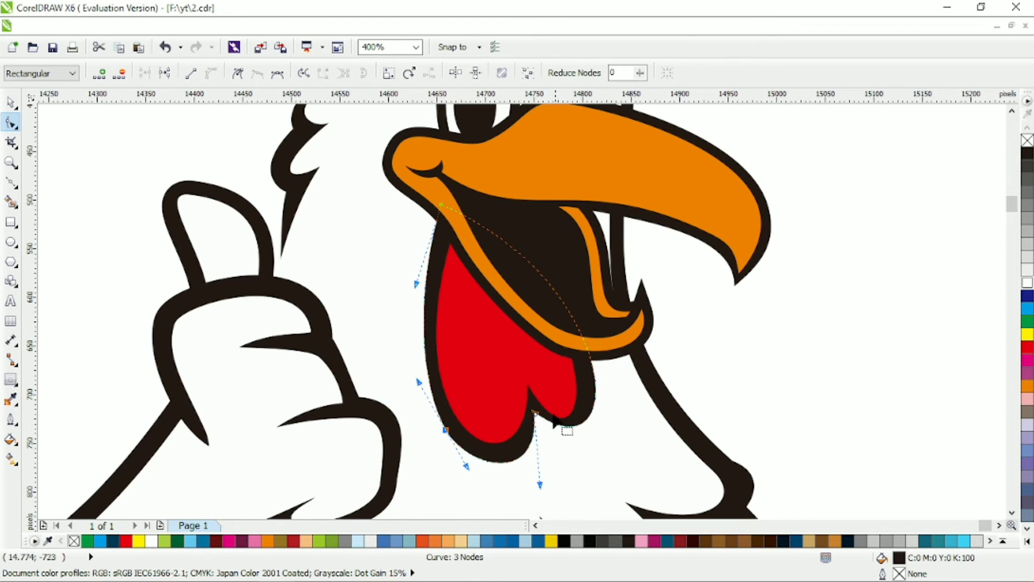
{"action": "left_click_drag", "start_coordinate": [635, 481], "coordinate": [609, 485]}
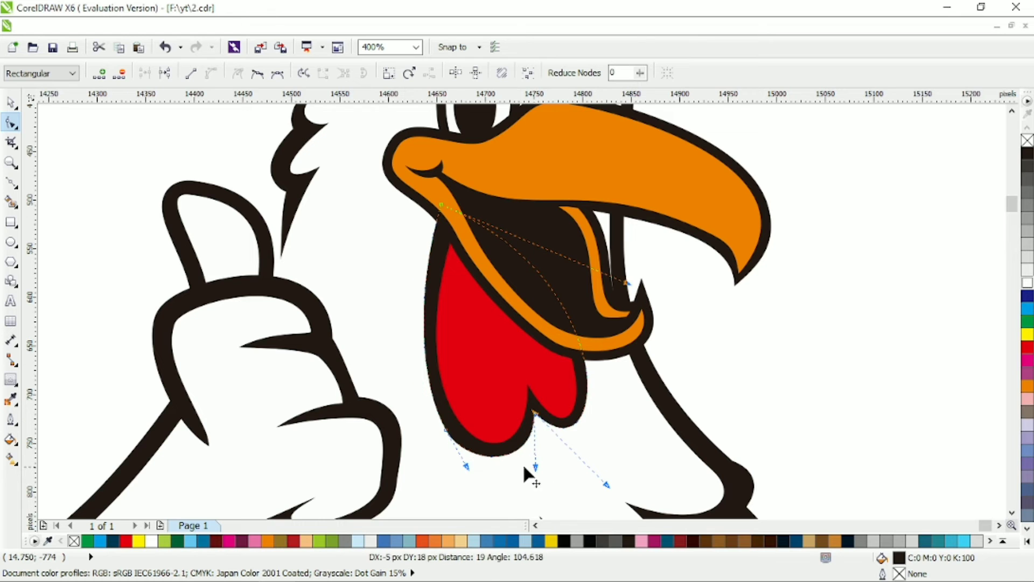
{"action": "left_click_drag", "start_coordinate": [526, 473], "coordinate": [458, 475]}
{"action": "scroll", "coordinate": [447, 200], "scroll_direction": "down", "scroll_amount": 4}
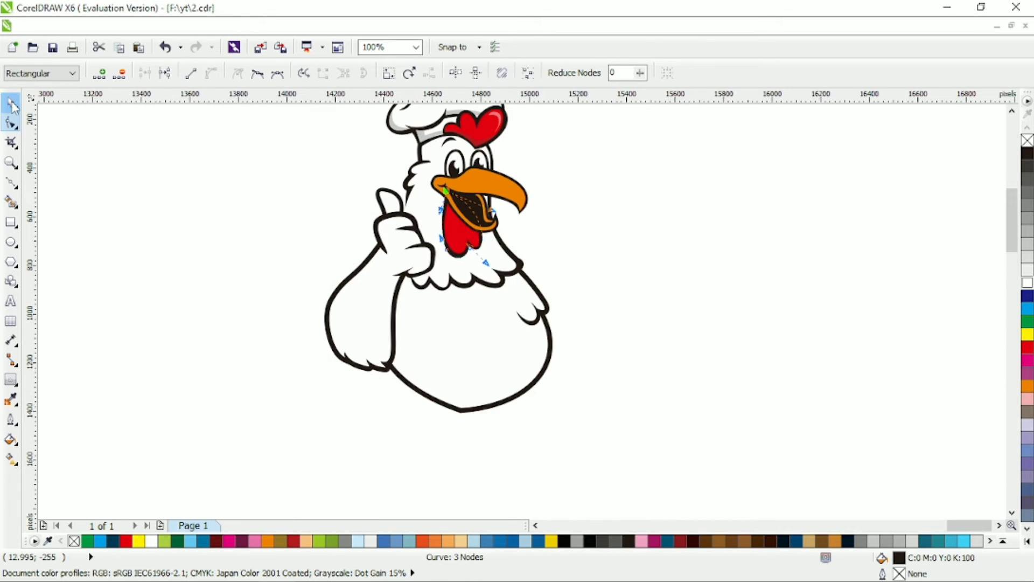
- Bend the front edge of the white neck shape inward between the lower beak and the front feather tip
{"action": "key", "text": "space"}
{"action": "left_click", "coordinate": [657, 226]}
{"action": "scroll", "coordinate": [609, 296], "scroll_direction": "up", "scroll_amount": 2}
{"action": "left_click", "coordinate": [433, 463]}
{"action": "scroll", "coordinate": [434, 462], "scroll_direction": "up", "scroll_amount": 2}
{"action": "key", "text": "space"}
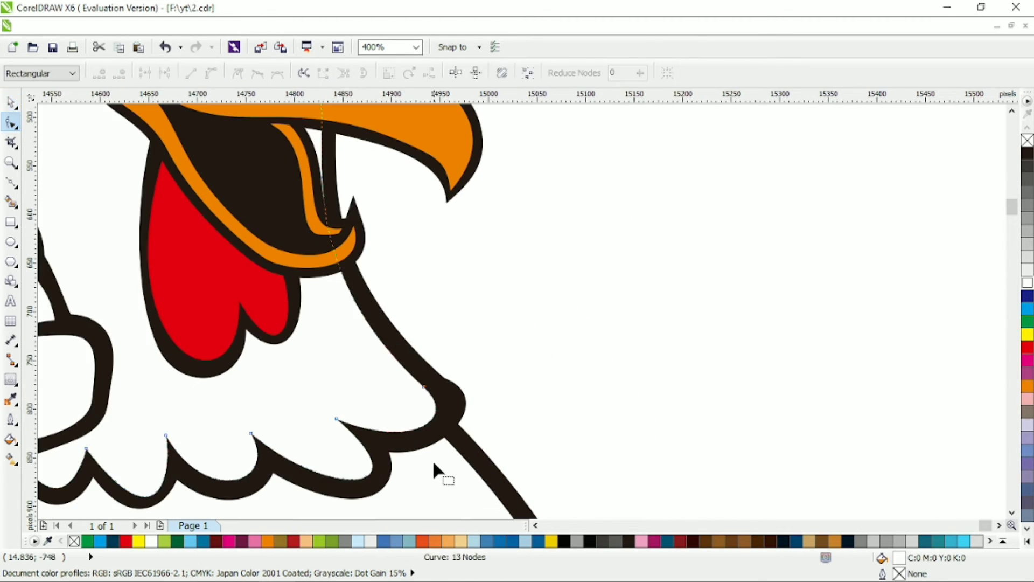
{"action": "left_click", "coordinate": [424, 386]}
{"action": "left_click_drag", "start_coordinate": [302, 283], "coordinate": [352, 341]}
{"action": "left_click", "coordinate": [425, 386]}
{"action": "left_click_drag", "start_coordinate": [305, 279], "coordinate": [297, 345]}
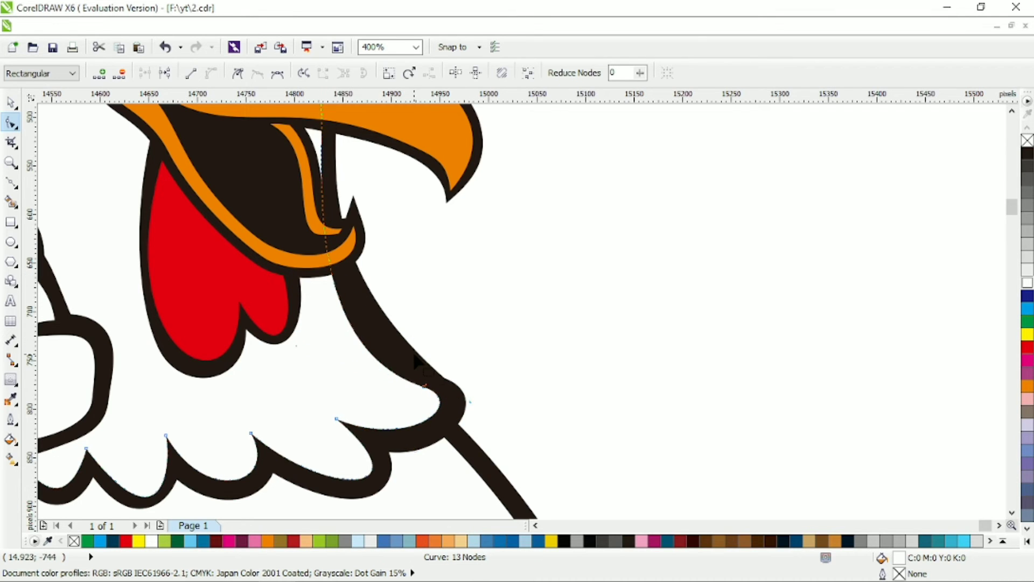
- Bend the front edge of the black neck shape inward to follow the curve of the white neck shape
{"action": "left_click_drag", "start_coordinate": [418, 361], "coordinate": [295, 347]}
{"action": "scroll", "coordinate": [463, 356], "scroll_direction": "down", "scroll_amount": 2}
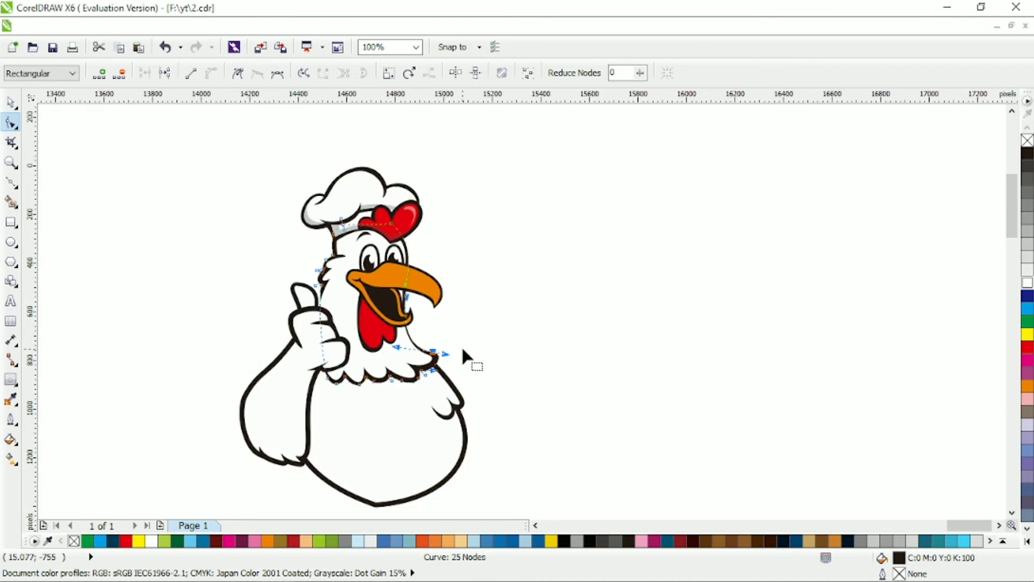
{"action": "scroll", "coordinate": [464, 356], "scroll_direction": "up", "scroll_amount": 1}
{"action": "scroll", "coordinate": [416, 344], "scroll_direction": "down", "scroll_amount": 1}
{"action": "key", "text": "space"}
{"action": "key", "text": "Escape"}
- Draw three adjoining hairline feather crescents inside the body's lower front edge, sizing the innermost one to about 65 by 80 px
{"action": "scroll", "coordinate": [469, 271], "scroll_direction": "up", "scroll_amount": 1}
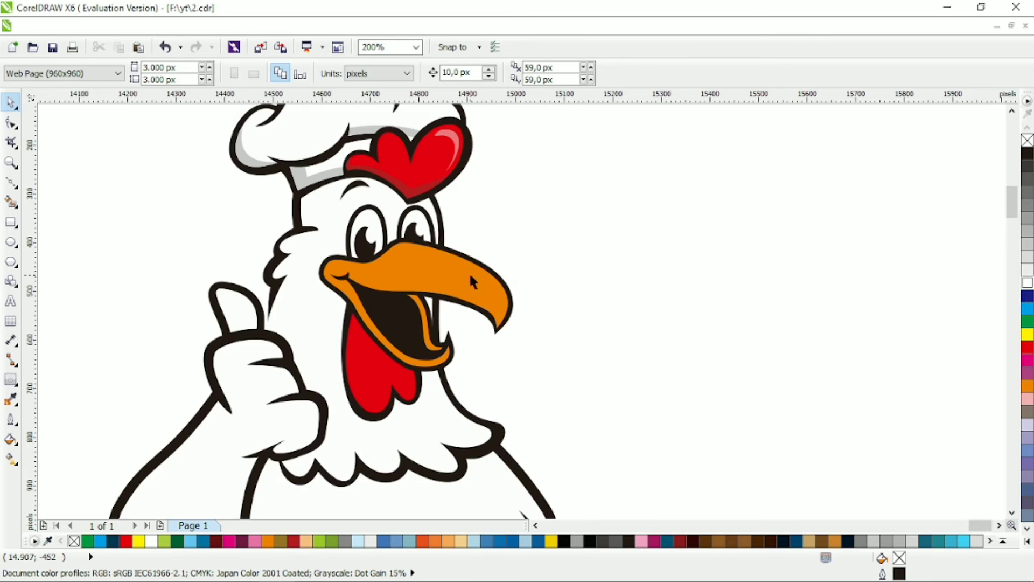
{"action": "scroll", "coordinate": [592, 269], "scroll_direction": "down", "scroll_amount": 1}
{"action": "scroll", "coordinate": [513, 408], "scroll_direction": "up", "scroll_amount": 1}
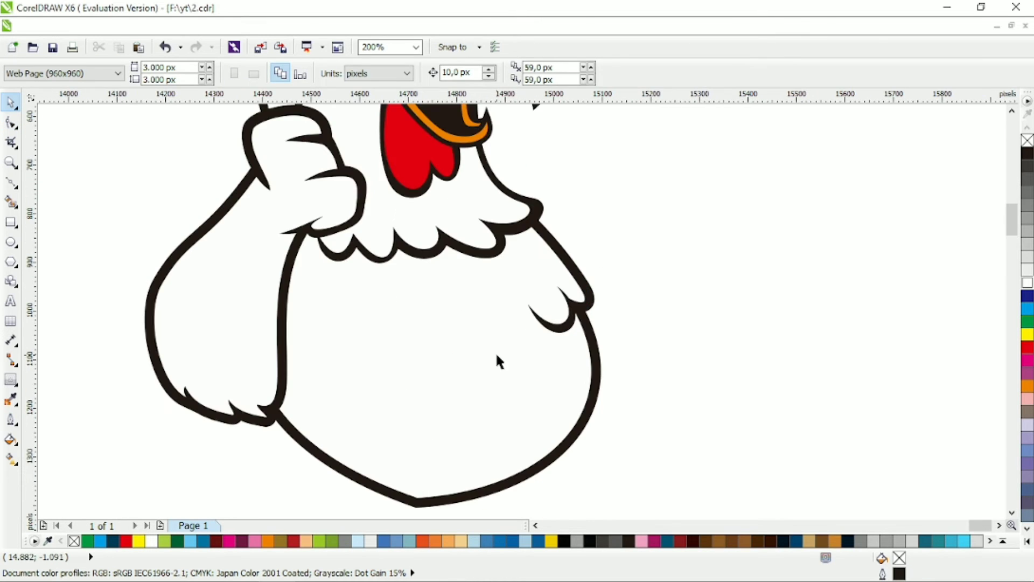
{"action": "key", "text": "F10"}
{"action": "scroll", "coordinate": [562, 379], "scroll_direction": "up", "scroll_amount": 1}
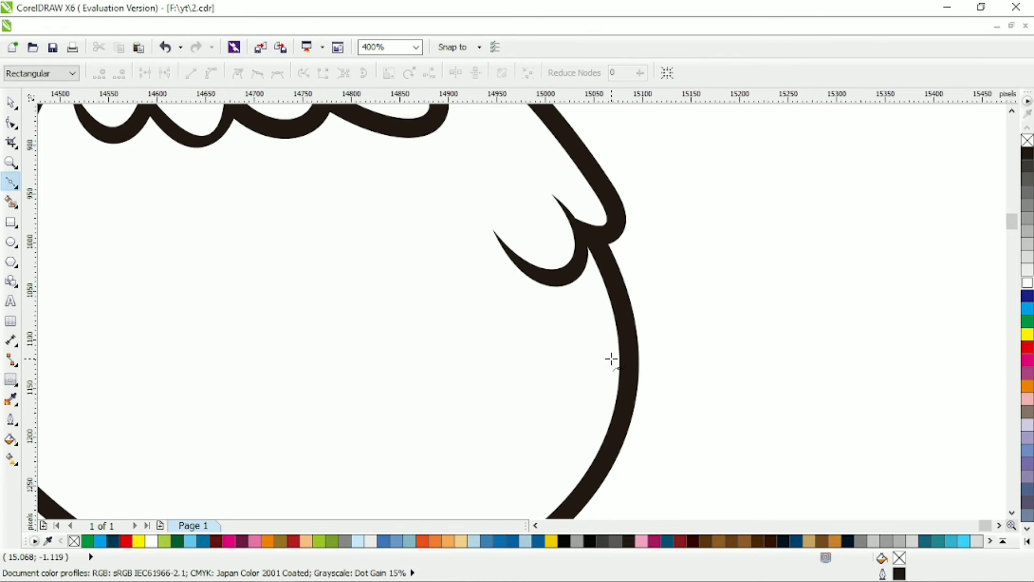
{"action": "left_click", "coordinate": [555, 374]}
{"action": "key", "text": "F10"}
{"action": "left_click_drag", "start_coordinate": [582, 361], "coordinate": [446, 447]}
{"action": "left_click", "coordinate": [12, 103]}
{"action": "left_click_drag", "start_coordinate": [376, 336], "coordinate": [415, 385]}
{"action": "left_click_drag", "start_coordinate": [458, 453], "coordinate": [478, 473]}
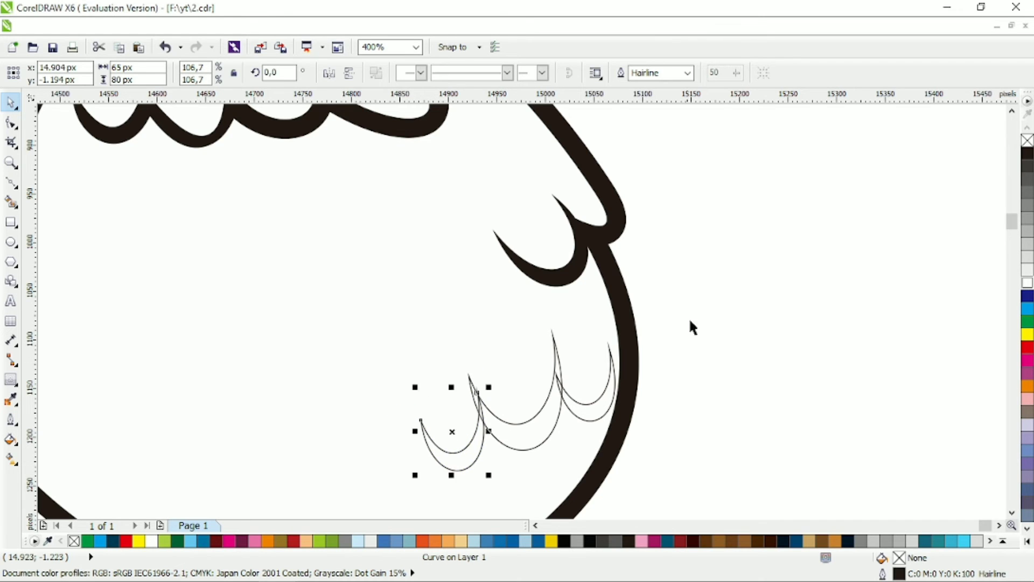
- Select the three new feather crescents on the lower body and fill them with black
{"action": "left_click_drag", "start_coordinate": [693, 329], "coordinate": [356, 507]}
{"action": "left_click", "coordinate": [564, 540]}
{"action": "key", "text": "Escape"}
{"action": "scroll", "coordinate": [656, 434], "scroll_direction": "down", "scroll_amount": 3}
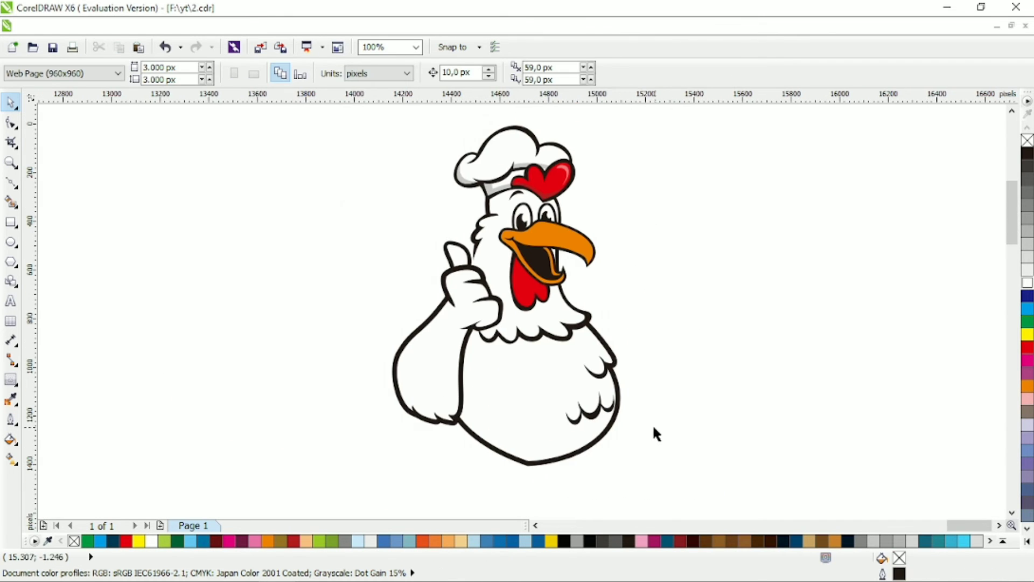
- Reshape the arm's inner edge so its upper part runs straighter up to the underside of the hand
{"action": "scroll", "coordinate": [553, 360], "scroll_direction": "up", "scroll_amount": 2}
{"action": "left_click", "coordinate": [302, 318]}
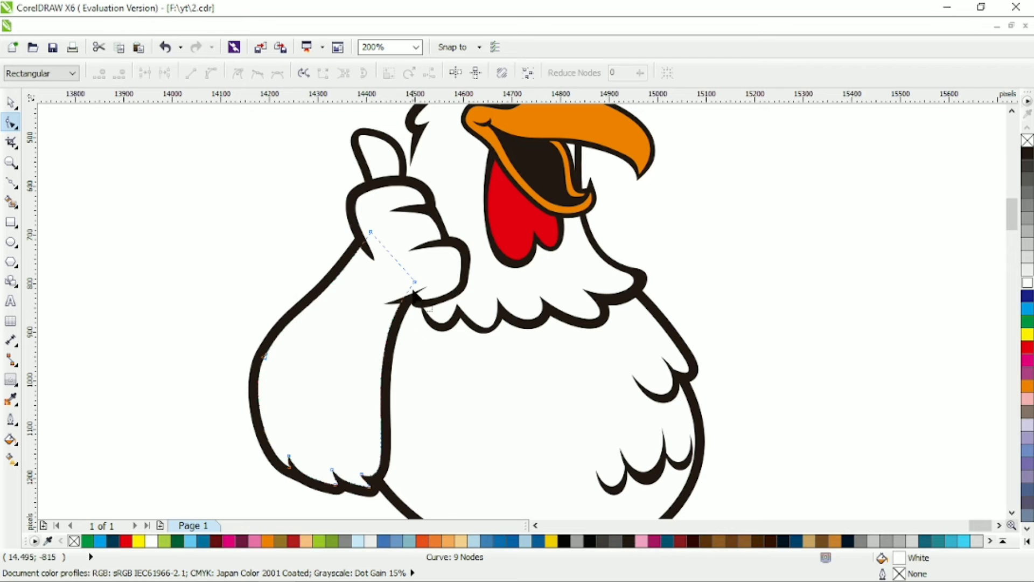
{"action": "left_click_drag", "start_coordinate": [380, 253], "coordinate": [411, 406]}
{"action": "scroll", "coordinate": [411, 406], "scroll_direction": "down", "scroll_amount": 1}
{"action": "key", "text": "Escape"}
{"action": "key", "text": "space"}
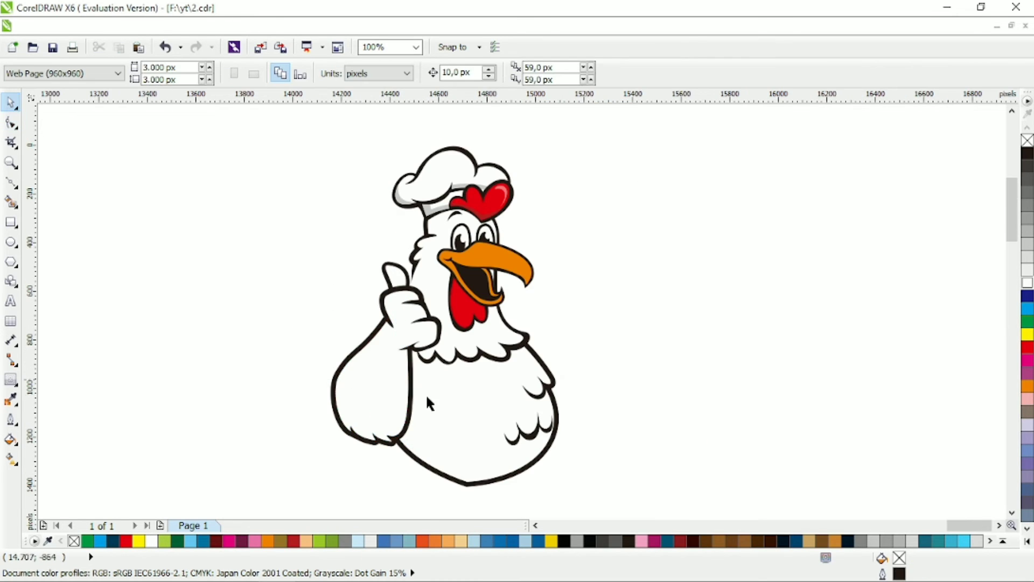
{"action": "scroll", "coordinate": [710, 306], "scroll_direction": "up", "scroll_amount": 1}
{"action": "scroll", "coordinate": [630, 296], "scroll_direction": "down", "scroll_amount": 1}
{"action": "scroll", "coordinate": [586, 278], "scroll_direction": "up", "scroll_amount": 1}
{"action": "scroll", "coordinate": [586, 277], "scroll_direction": "down", "scroll_amount": 1}
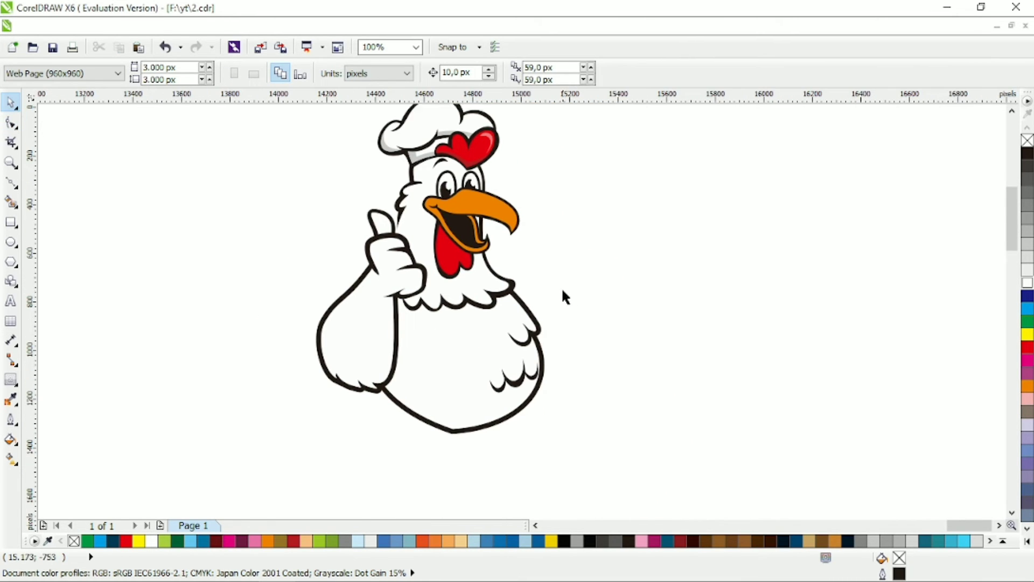
- Add the artistic text "Chicken" beside the rooster, set it in the Almond Cream font, and enlarge it to 86,865 pt
{"action": "key", "text": "F8"}
{"action": "left_click", "coordinate": [657, 226]}
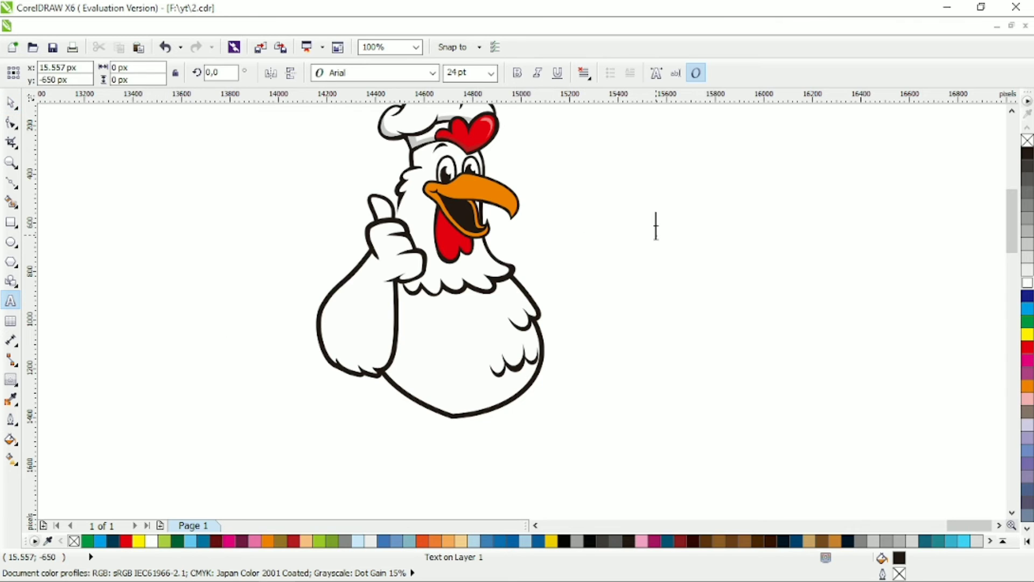
{"action": "type", "text": "Chicken"}
{"action": "left_click", "coordinate": [11, 103]}
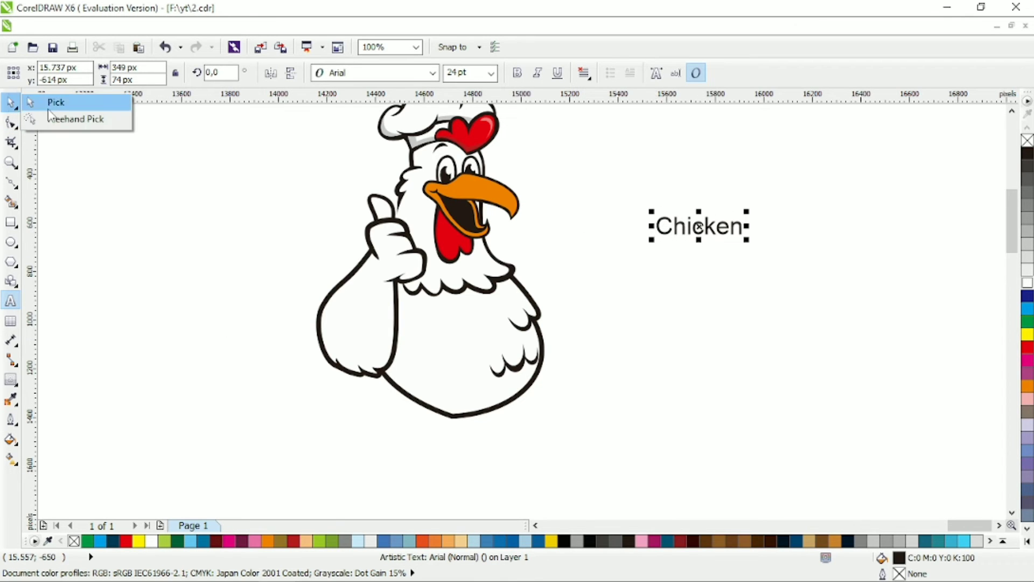
{"action": "left_click", "coordinate": [432, 73]}
{"action": "left_click", "coordinate": [366, 106]}
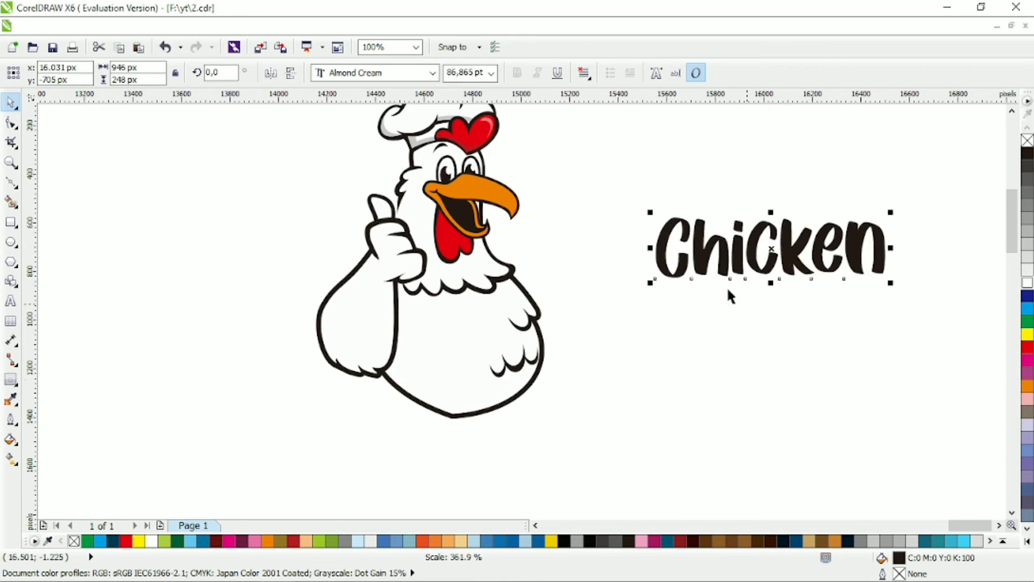
- Set the initial letter C of "Chicken" to a font size of 120 pt
{"action": "key", "text": "F8"}
{"action": "left_click", "coordinate": [670, 243]}
{"action": "left_click", "coordinate": [491, 73]}
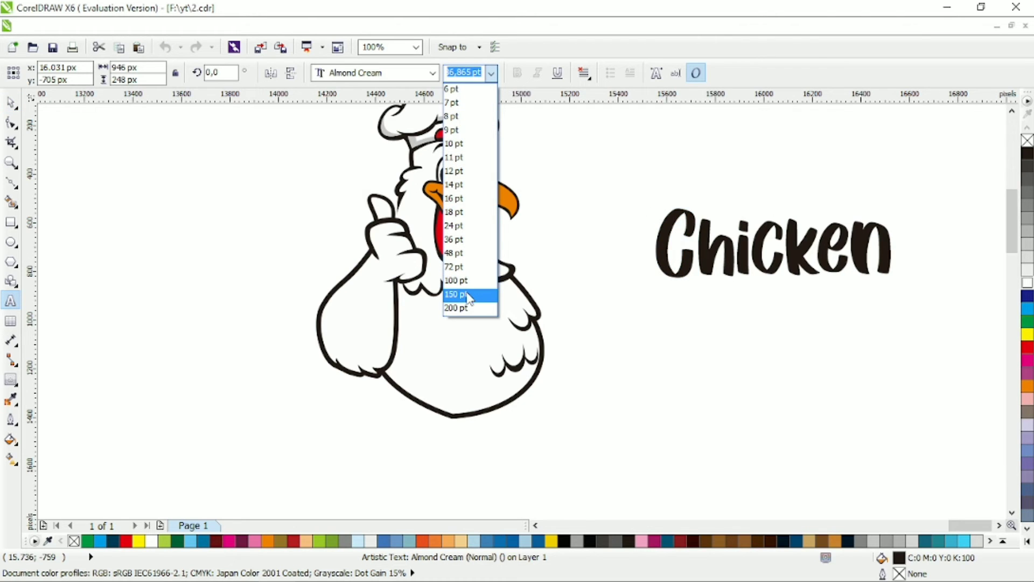
{"action": "left_click", "coordinate": [466, 281]}
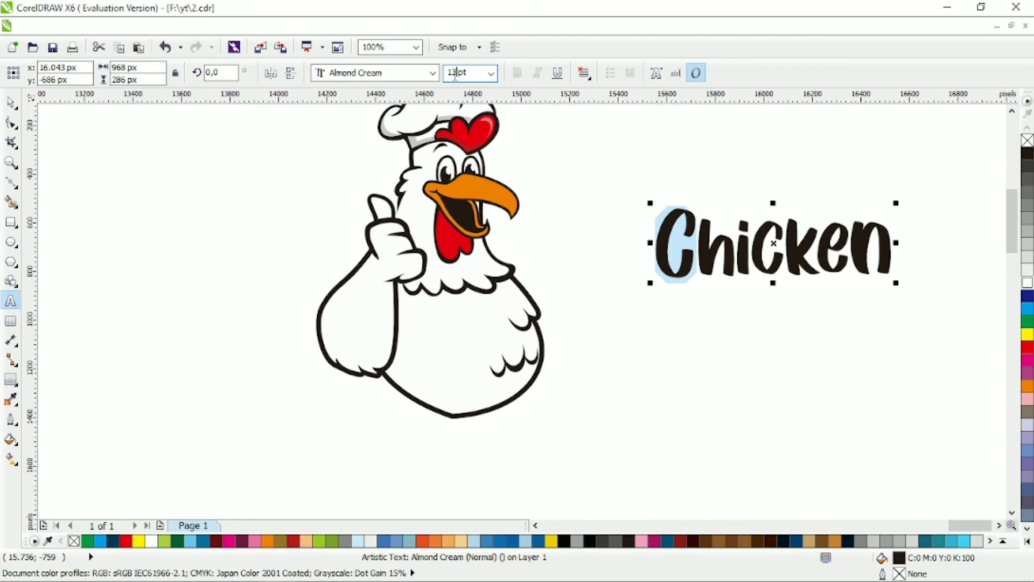
{"action": "type", "text": "0"}
{"action": "key", "text": "Return"}
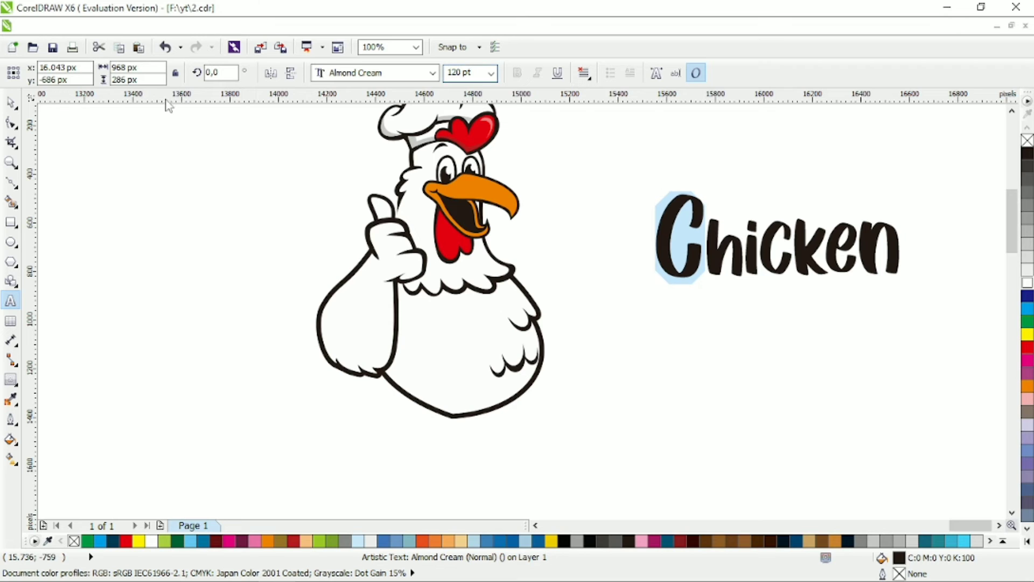
- Move the "Chicken" lettering over the rooster's lower body, enlarge it to about 1,282 px wide, and tilt it upward by about 9.8°
{"action": "key", "text": "ctrl+space"}
{"action": "left_click_drag", "start_coordinate": [722, 254], "coordinate": [366, 370]}
{"action": "left_click_drag", "start_coordinate": [547, 303], "coordinate": [619, 279]}
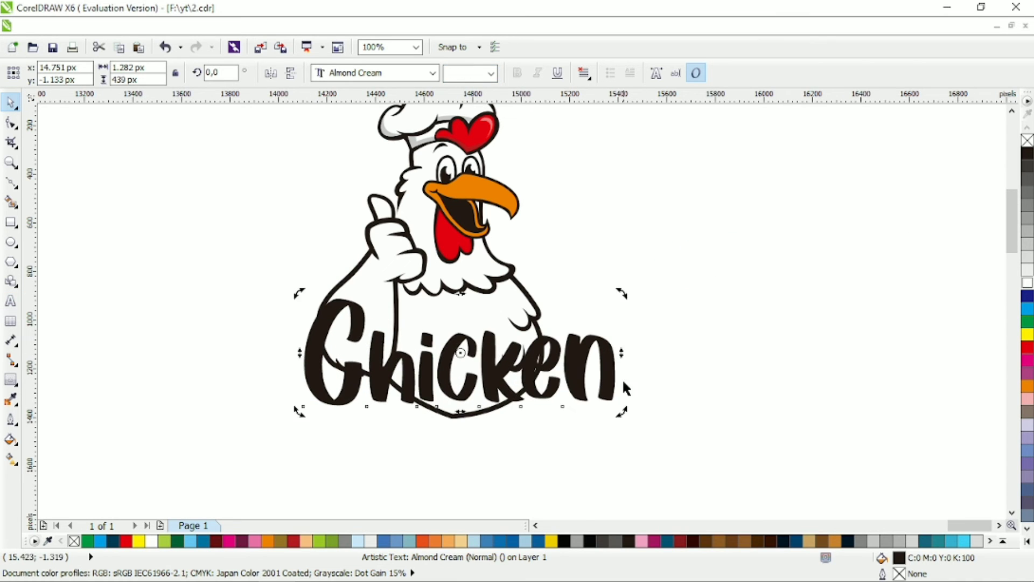
{"action": "left_click_drag", "start_coordinate": [623, 383], "coordinate": [584, 302]}
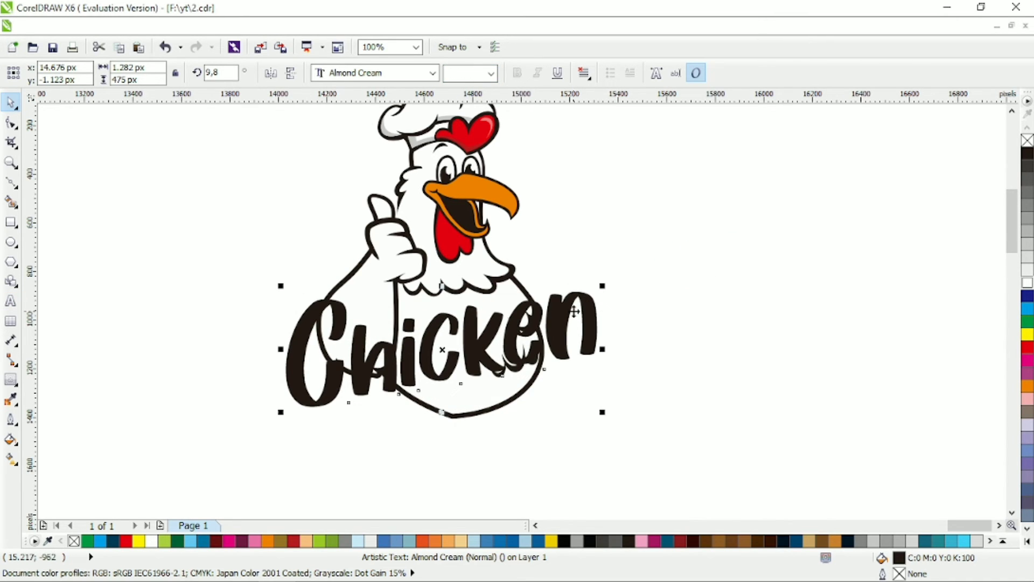
- Fill the lettering with orange, shrink it to about 1,159 px wide, and give it a 30 px black outside contour
{"action": "left_click", "coordinate": [268, 541]}
{"action": "left_click_drag", "start_coordinate": [280, 412], "coordinate": [311, 400]}
{"action": "left_click", "coordinate": [10, 380]}
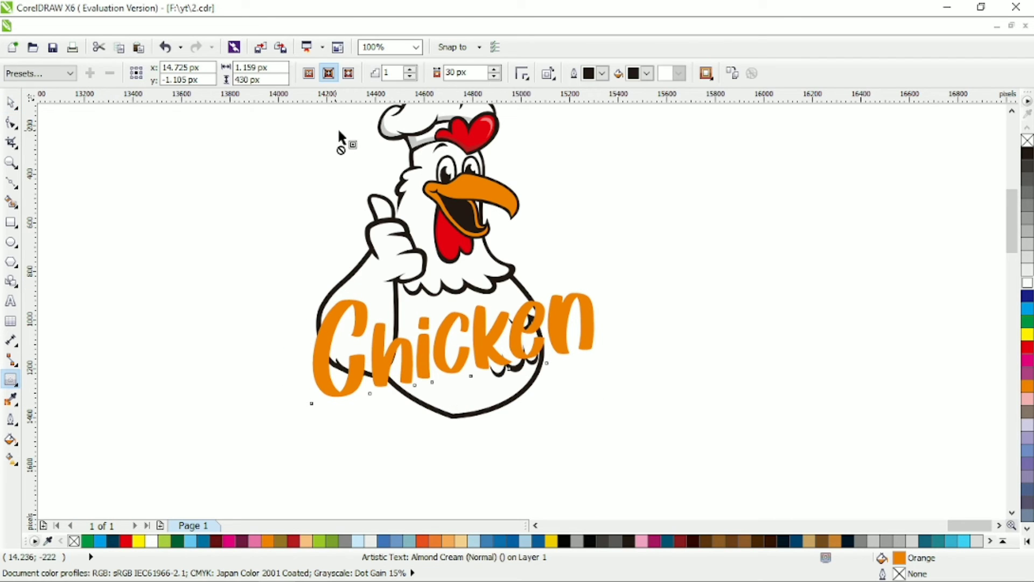
{"action": "left_click", "coordinate": [348, 73]}
{"action": "key", "text": "space"}
{"action": "key", "text": "Escape"}
- Draw a rectangle slanted along the lettering, use it to cut away the rooster's body below the text, and delete the rectangle
{"action": "scroll", "coordinate": [563, 397], "scroll_direction": "up", "scroll_amount": 1}
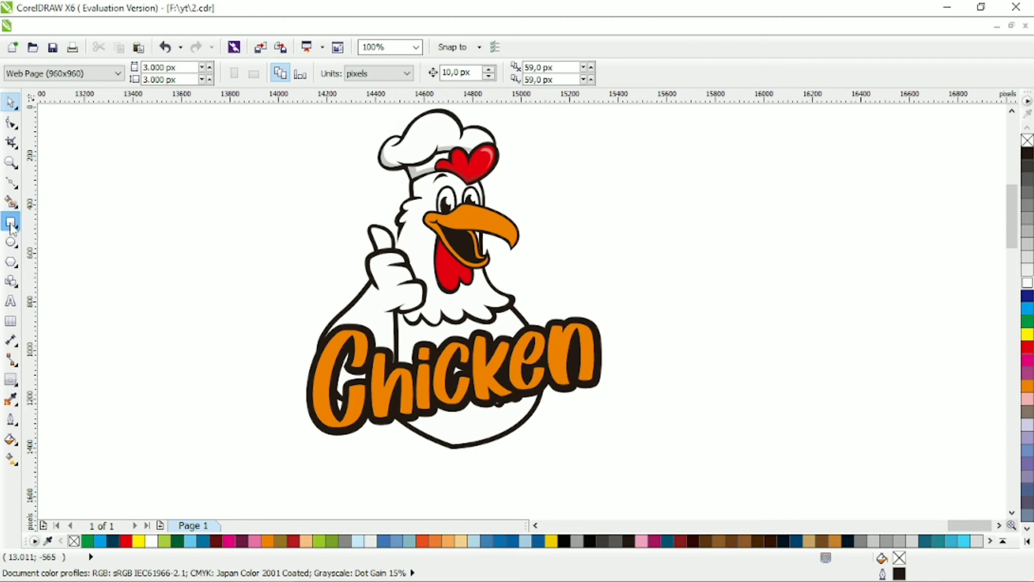
{"action": "mouse_move", "coordinate": [298, 455]}
{"action": "left_mouse_down"}
{"action": "mouse_move", "coordinate": [732, 358]}
{"action": "mouse_move", "coordinate": [728, 318]}
{"action": "left_mouse_up"}
{"action": "key", "text": "space"}
{"action": "mouse_move", "coordinate": [729, 385]}
{"action": "left_mouse_down"}
{"action": "mouse_move", "coordinate": [730, 357]}
{"action": "mouse_move", "coordinate": [725, 374]}
{"action": "left_mouse_up"}
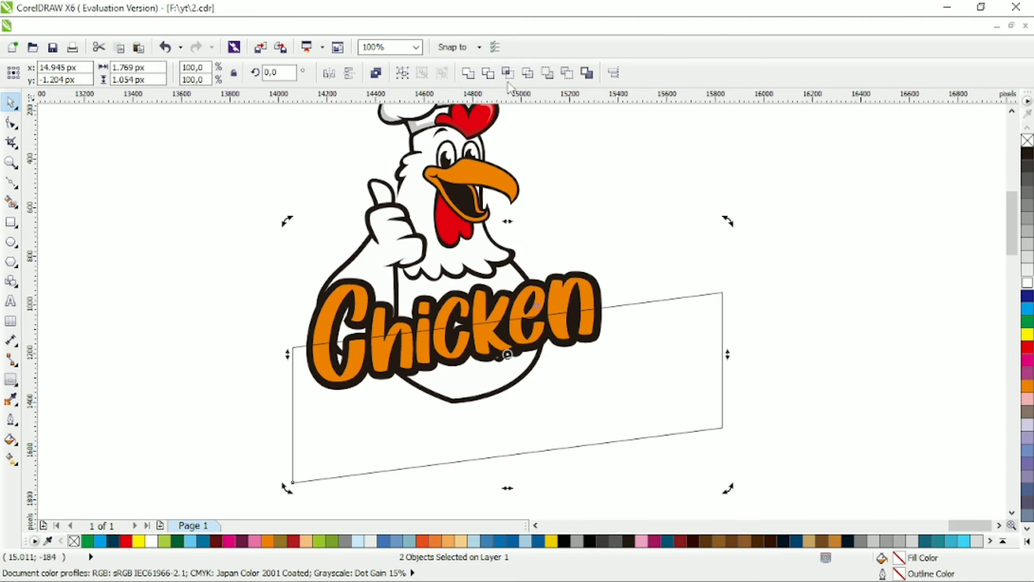
{"action": "left_click", "coordinate": [508, 73]}
{"action": "key", "text": "Delete"}
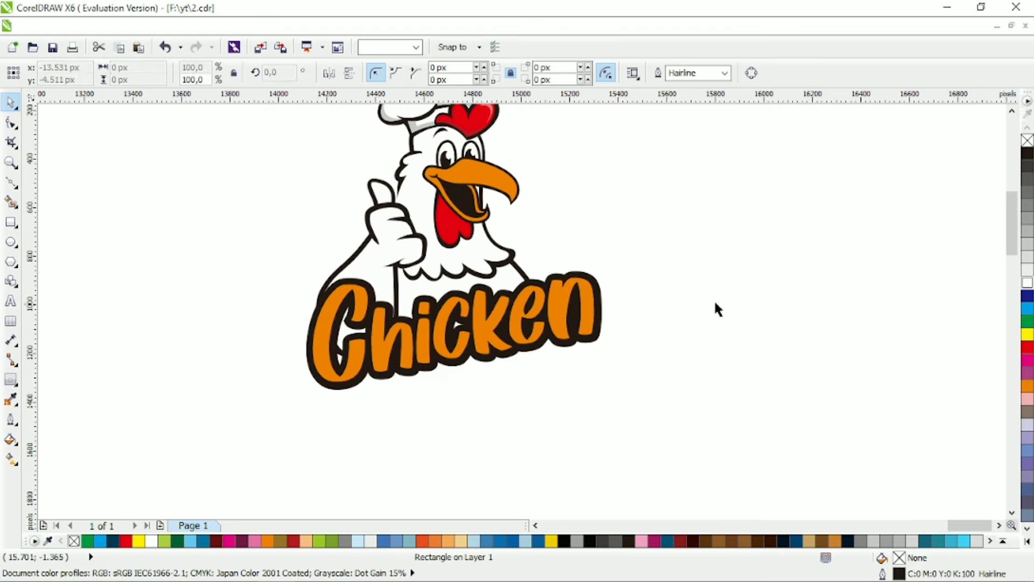
- Examine the trimmed rooster and the outlined lettering in close-up and as a whole
{"action": "scroll", "coordinate": [595, 299], "scroll_direction": "up", "scroll_amount": 2}
{"action": "scroll", "coordinate": [477, 315], "scroll_direction": "up", "scroll_amount": 1}
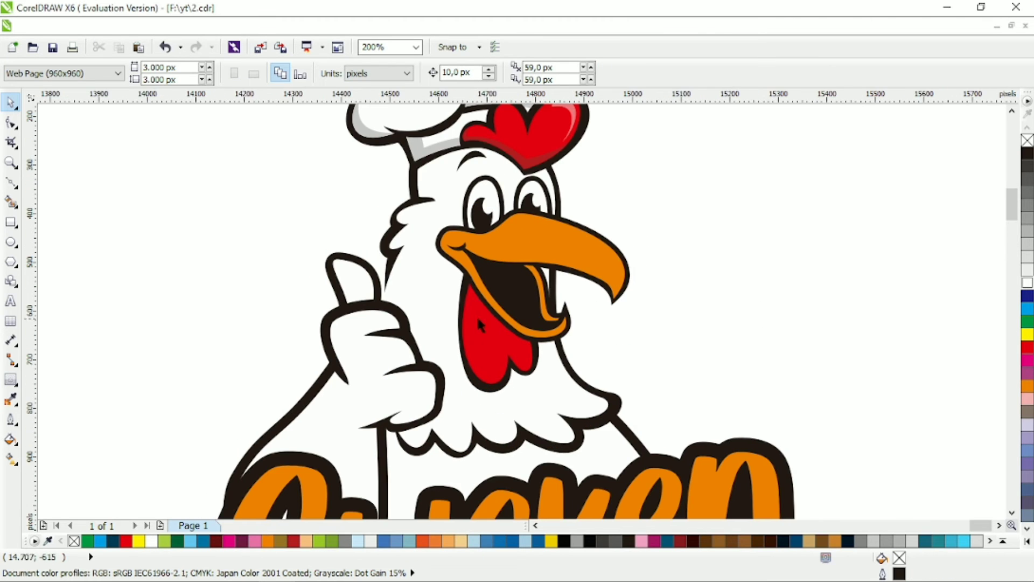
{"action": "scroll", "coordinate": [470, 318], "scroll_direction": "down", "scroll_amount": 1}
{"action": "scroll", "coordinate": [470, 318], "scroll_direction": "up", "scroll_amount": 1}
{"action": "scroll", "coordinate": [750, 296], "scroll_direction": "down", "scroll_amount": 2}
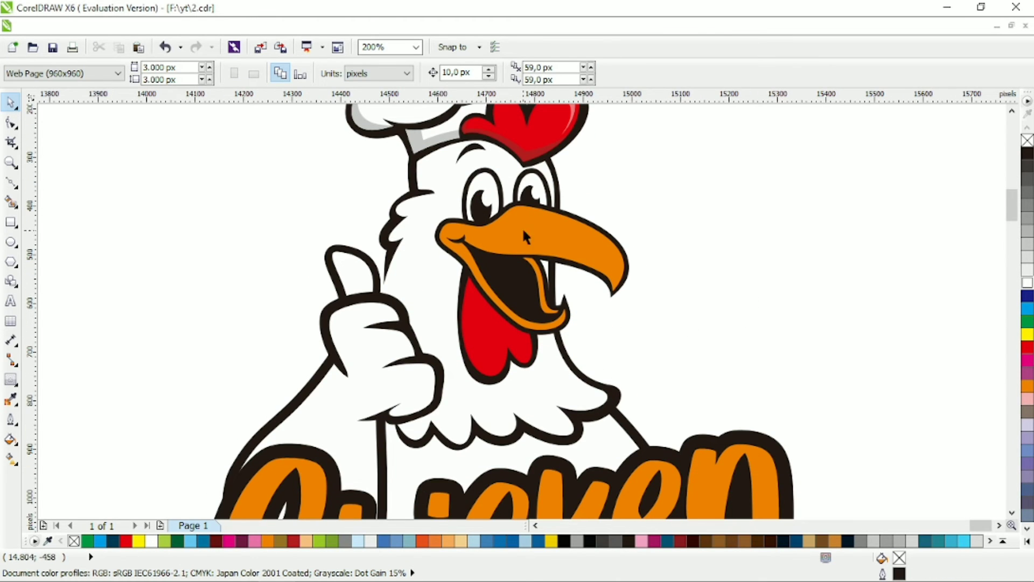
{"action": "scroll", "coordinate": [755, 266], "scroll_direction": "down", "scroll_amount": 1}
{"action": "scroll", "coordinate": [600, 290], "scroll_direction": "down", "scroll_amount": 1}
{"action": "scroll", "coordinate": [654, 286], "scroll_direction": "right", "scroll_amount": 1}
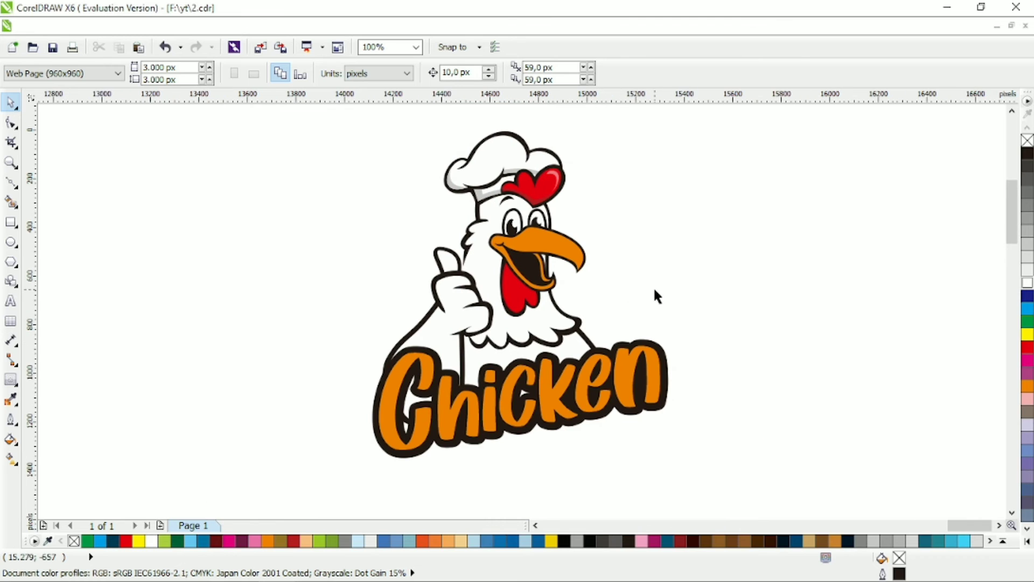
- Recolour the body outline and the lettering's outside contour in dark maroon
{"action": "scroll", "coordinate": [561, 310], "scroll_direction": "up", "scroll_amount": 1}
{"action": "left_click", "coordinate": [602, 441]}
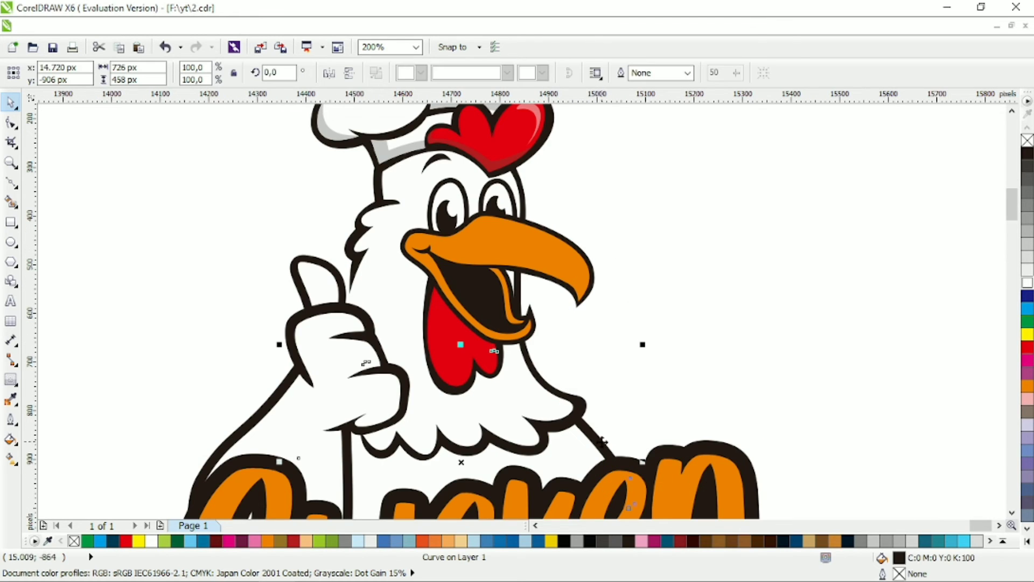
{"action": "left_click", "coordinate": [650, 459]}
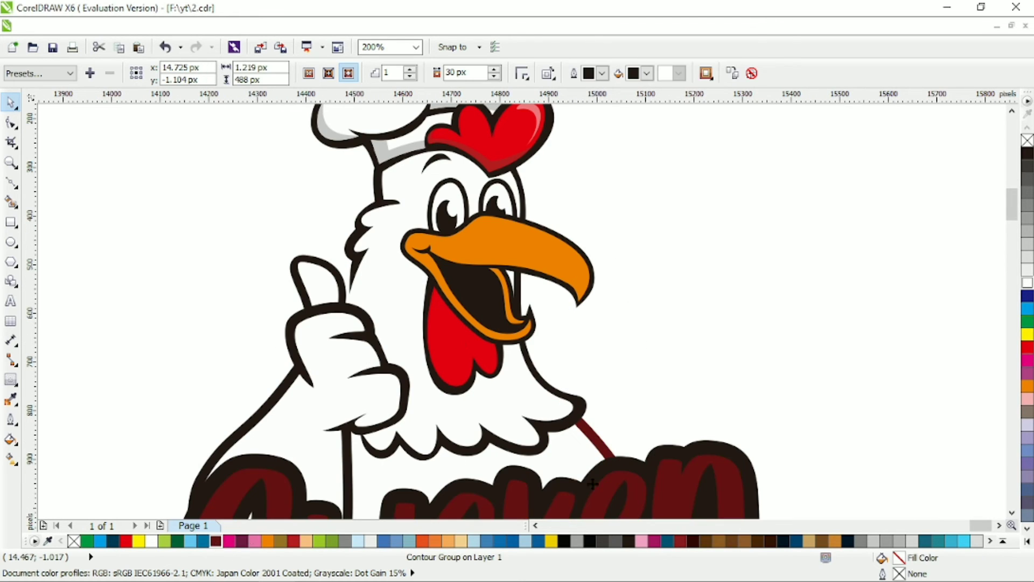
{"action": "left_click", "coordinate": [215, 541]}
- Recolour the black outlines of the arm, hand and thumb in dark maroon
{"action": "left_click", "coordinate": [242, 493]}
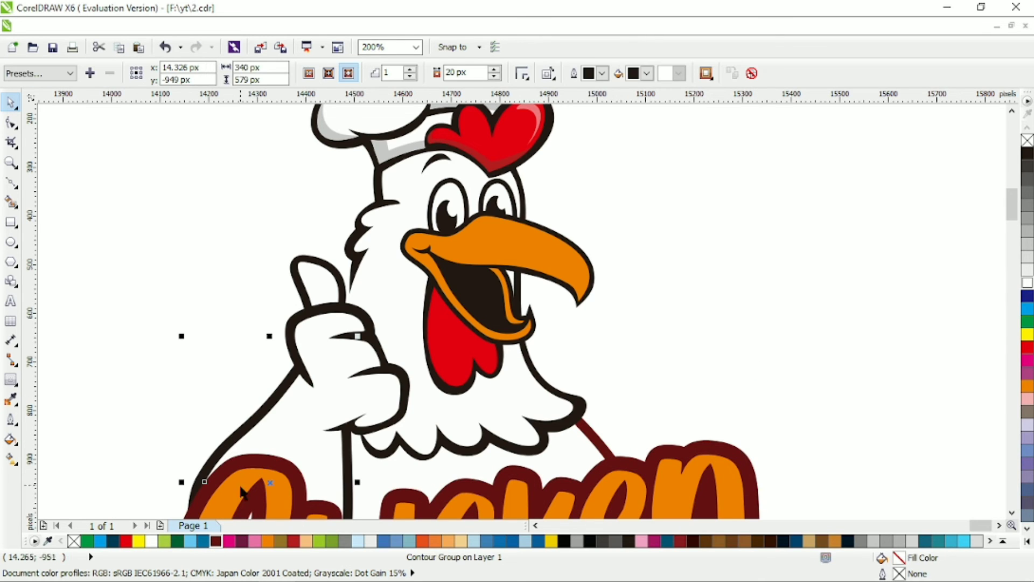
{"action": "left_click", "coordinate": [239, 440]}
{"action": "right_click", "coordinate": [216, 541]}
{"action": "left_click", "coordinate": [346, 427]}
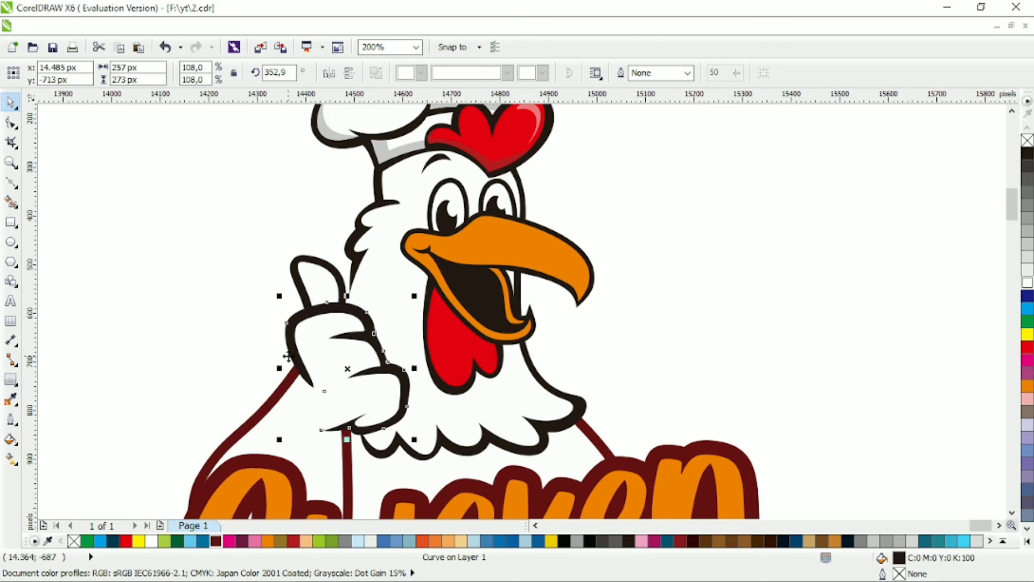
{"action": "right_click", "coordinate": [215, 541]}
{"action": "left_click", "coordinate": [300, 291]}
{"action": "right_click", "coordinate": [215, 541]}
- Recolour the head and neck outline, the beak outline with the mouth interior, and the wattle outline in dark maroon
{"action": "left_click", "coordinate": [590, 398]}
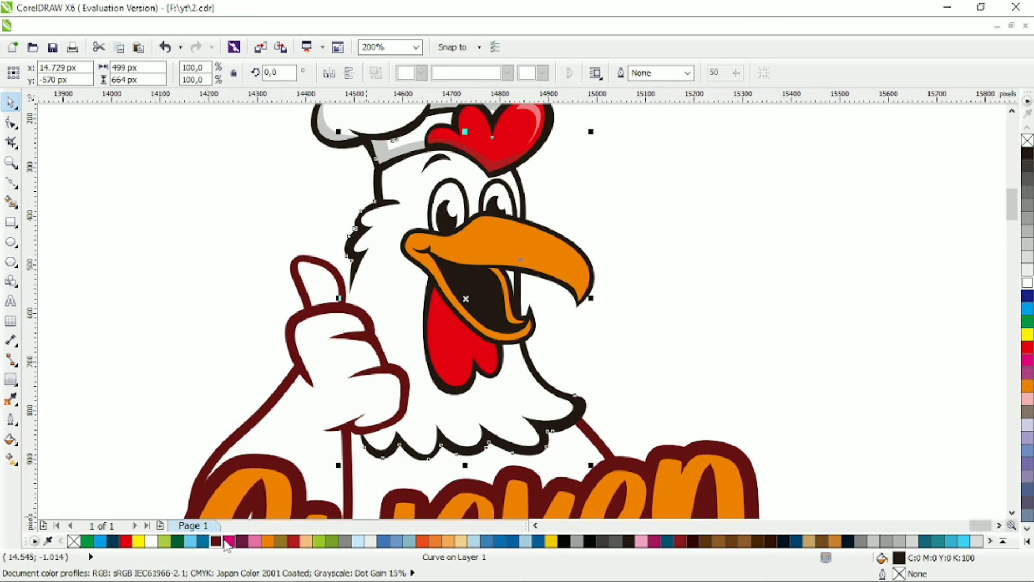
{"action": "right_click", "coordinate": [215, 541]}
{"action": "key", "text": "Escape"}
{"action": "left_click", "coordinate": [474, 280]}
{"action": "left_click", "coordinate": [216, 541]}
{"action": "left_click", "coordinate": [431, 377]}
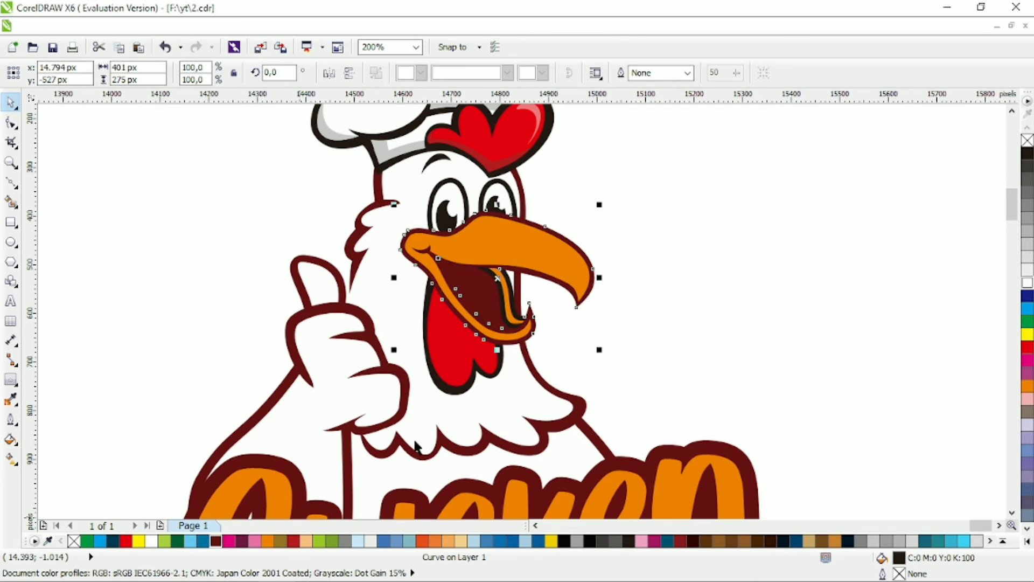
{"action": "right_click", "coordinate": [224, 541]}
{"action": "key", "text": "Escape"}
- Select the chef hat outline, the eyebrow and both eye outlines and recolour them in dark maroon
{"action": "scroll", "coordinate": [492, 218], "scroll_direction": "up", "scroll_amount": 1}
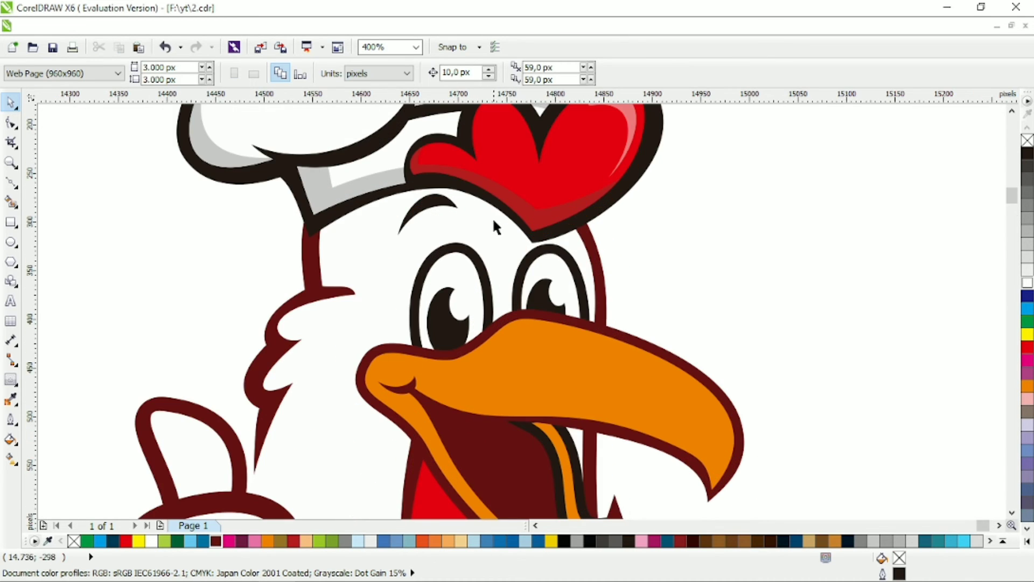
{"action": "left_click", "coordinate": [479, 252]}
{"action": "left_click", "coordinate": [507, 249], "text": "shift"}
{"action": "right_click", "coordinate": [215, 541]}
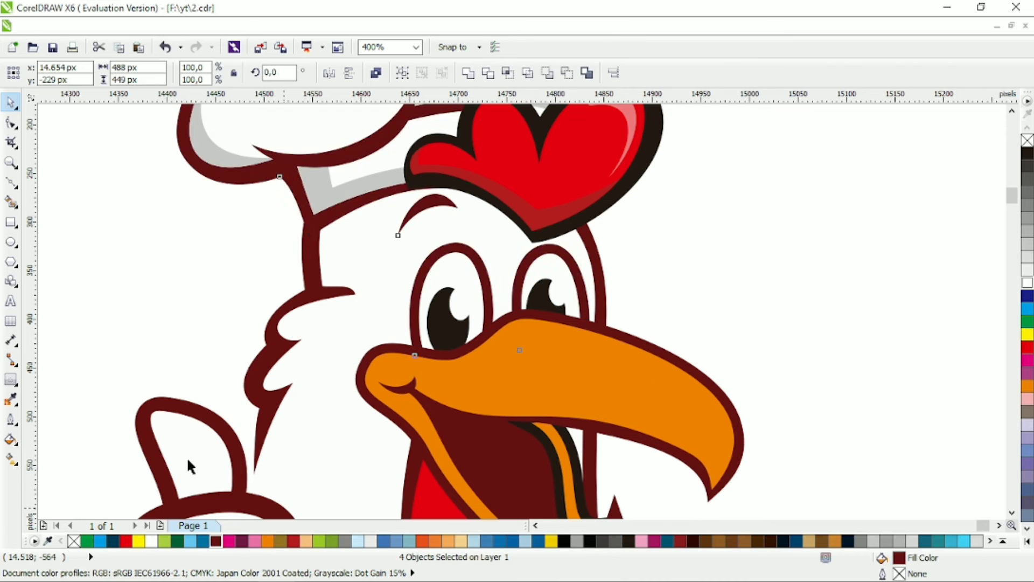
- Recolour the comb's black outline and both pupils in dark maroon
{"action": "key", "text": "Escape"}
{"action": "left_click", "coordinate": [651, 175]}
{"action": "key", "text": "Tab"}
{"action": "left_click", "coordinate": [544, 316], "text": "shift"}
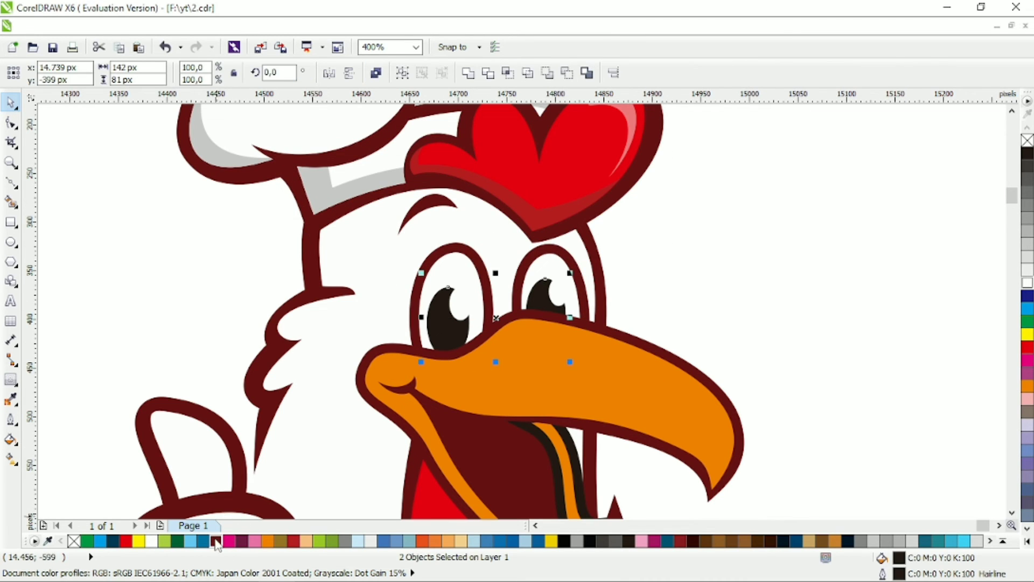
{"action": "left_click", "coordinate": [216, 541]}
{"action": "key", "text": "Escape"}
- Recolour the remaining black line inside the open beak in dark maroon and check the whole logo for leftover black
{"action": "scroll", "coordinate": [241, 506], "scroll_direction": "down", "scroll_amount": 2}
{"action": "scroll", "coordinate": [241, 507], "scroll_direction": "up", "scroll_amount": 2}
{"action": "key", "text": "Tab"}
{"action": "key", "text": "Escape"}
{"action": "scroll", "coordinate": [470, 361], "scroll_direction": "down", "scroll_amount": 2}
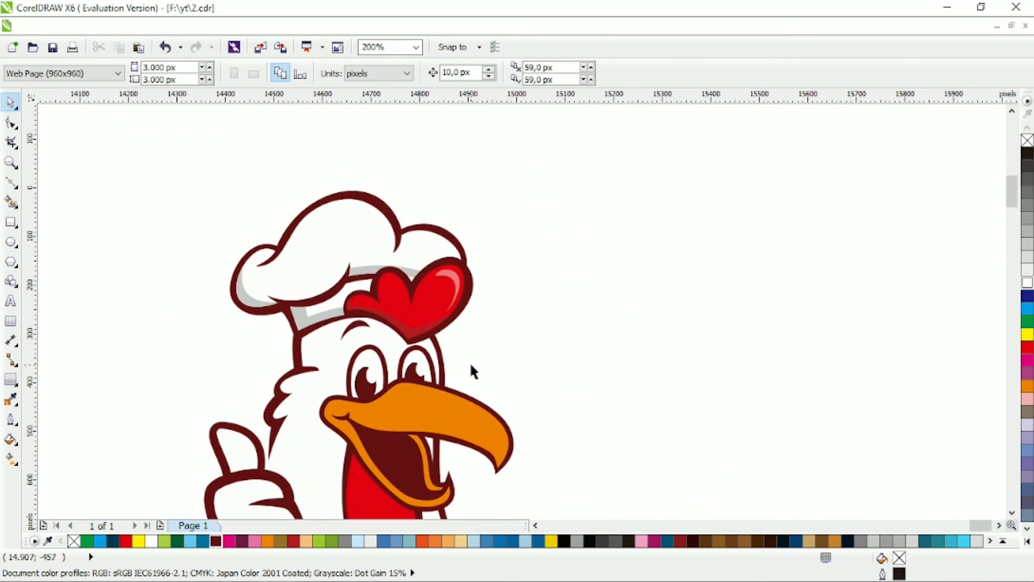
{"action": "scroll", "coordinate": [388, 258], "scroll_direction": "up", "scroll_amount": 2}
{"action": "scroll", "coordinate": [489, 343], "scroll_direction": "down", "scroll_amount": 2}
{"action": "scroll", "coordinate": [496, 350], "scroll_direction": "left", "scroll_amount": 1}
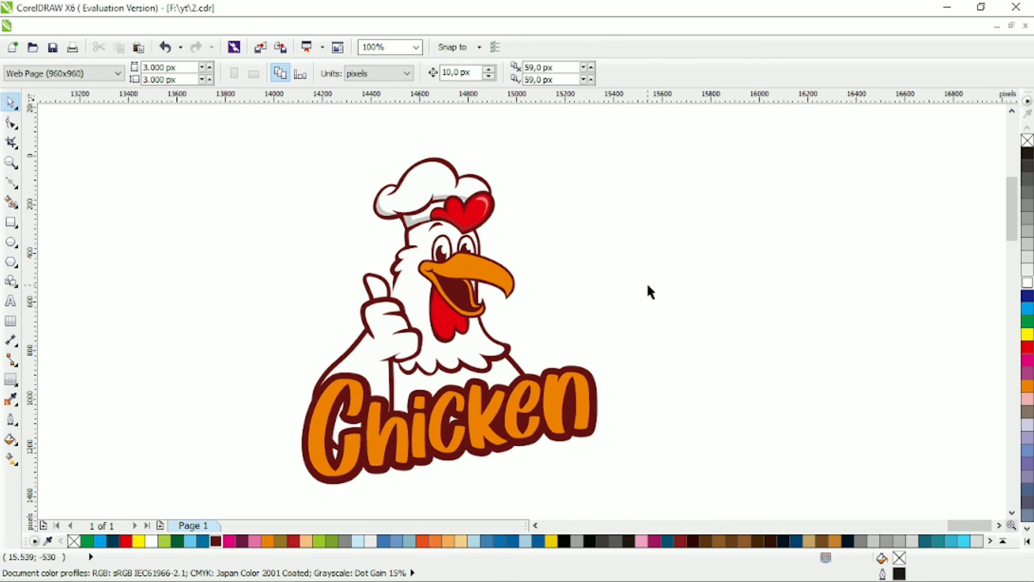
- Place a dark maroon circle behind the rooster and add a smaller concentric circle about 906 px wide
{"action": "key", "text": "F7"}
{"action": "left_click_drag", "start_coordinate": [342, 210], "coordinate": [565, 431]}
{"action": "key", "text": "space"}
{"action": "left_click_drag", "start_coordinate": [342, 431], "coordinate": [311, 468]}
{"action": "mouse_move", "coordinate": [570, 210]}
{"action": "left_mouse_down"}
{"action": "mouse_move", "coordinate": [582, 194]}
{"action": "mouse_move", "coordinate": [547, 244]}
{"action": "mouse_move", "coordinate": [568, 208]}
{"action": "left_mouse_up"}
{"action": "left_click", "coordinate": [328, 212]}
{"action": "left_click", "coordinate": [323, 210]}
{"action": "left_click", "coordinate": [215, 541]}
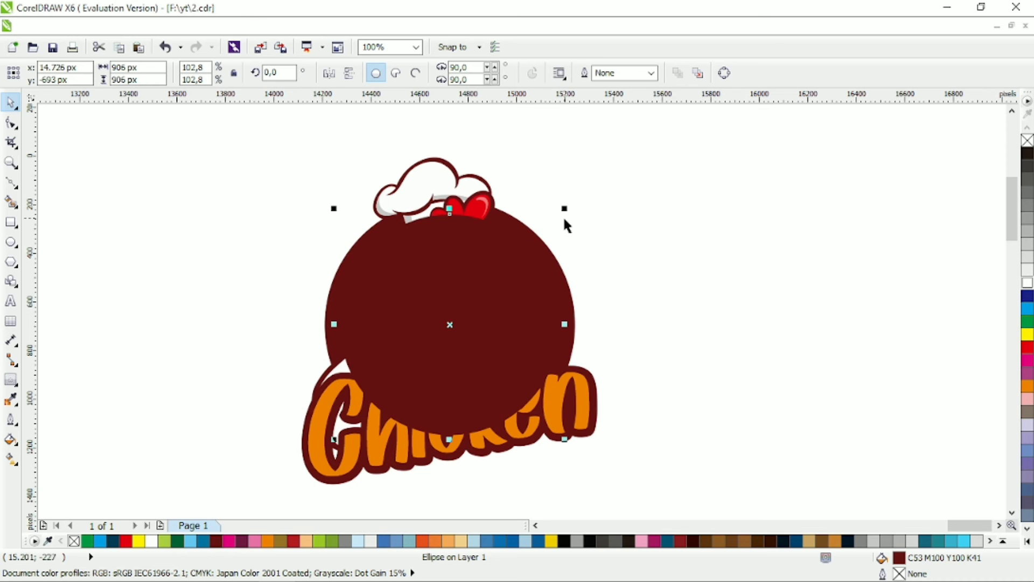
- Fill the smaller circle with white, move it behind the rooster, and enlarge it slightly to leave a maroon ring
{"action": "left_click", "coordinate": [1027, 283]}
{"action": "key", "text": "ctrl+Page_Down"}
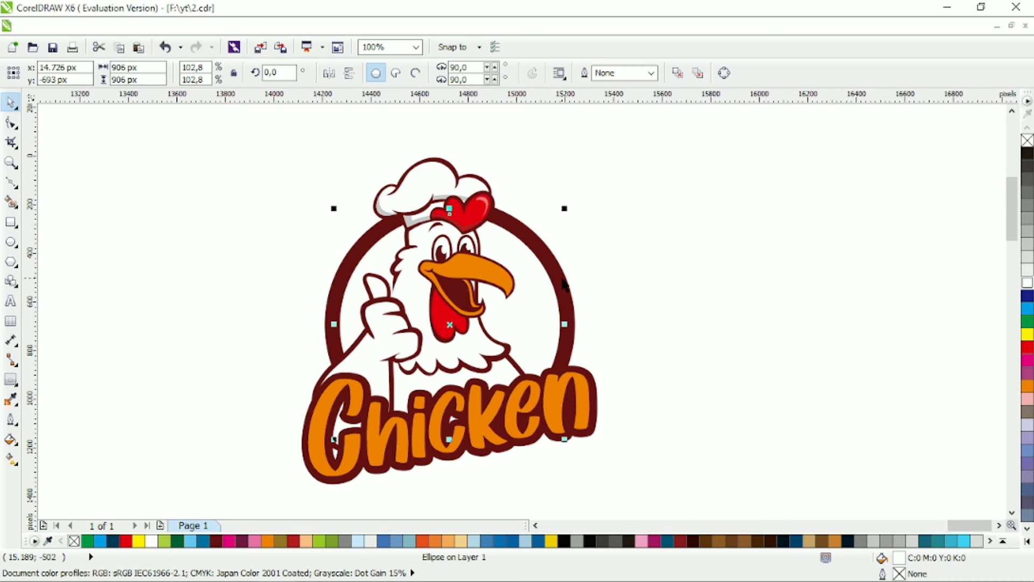
{"action": "mouse_move", "coordinate": [566, 209]}
{"action": "left_mouse_down"}
{"action": "mouse_move", "coordinate": [558, 215]}
{"action": "mouse_move", "coordinate": [567, 206]}
{"action": "left_mouse_up"}
- Duplicate the white circle as an 863 px wide dark maroon circle and place it behind the rooster inside the ring
{"action": "key", "text": "ctrl+c"}
{"action": "key", "text": "ctrl+v"}
{"action": "left_click", "coordinate": [216, 540]}
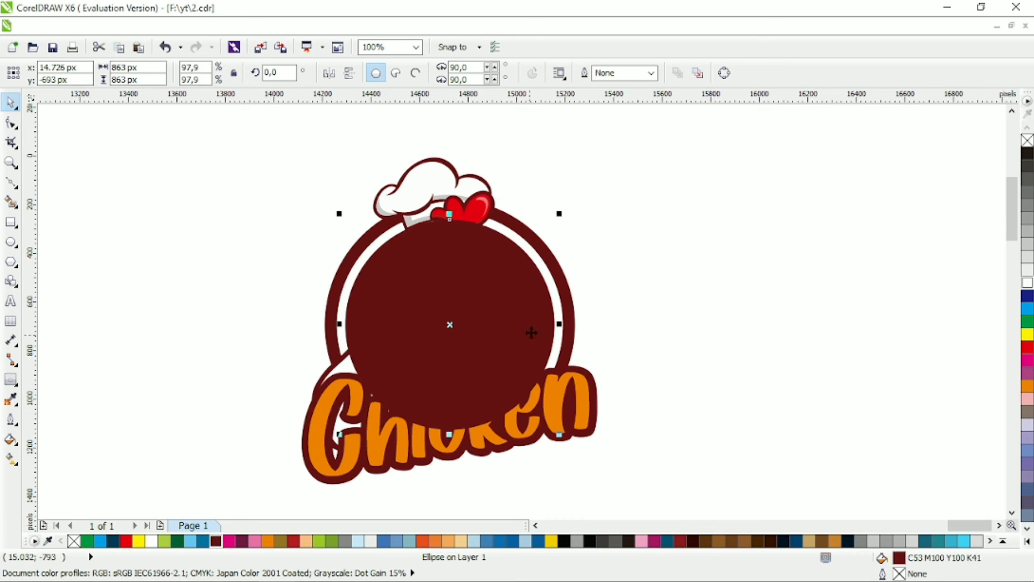
{"action": "left_click", "coordinate": [553, 288], "text": "shift"}
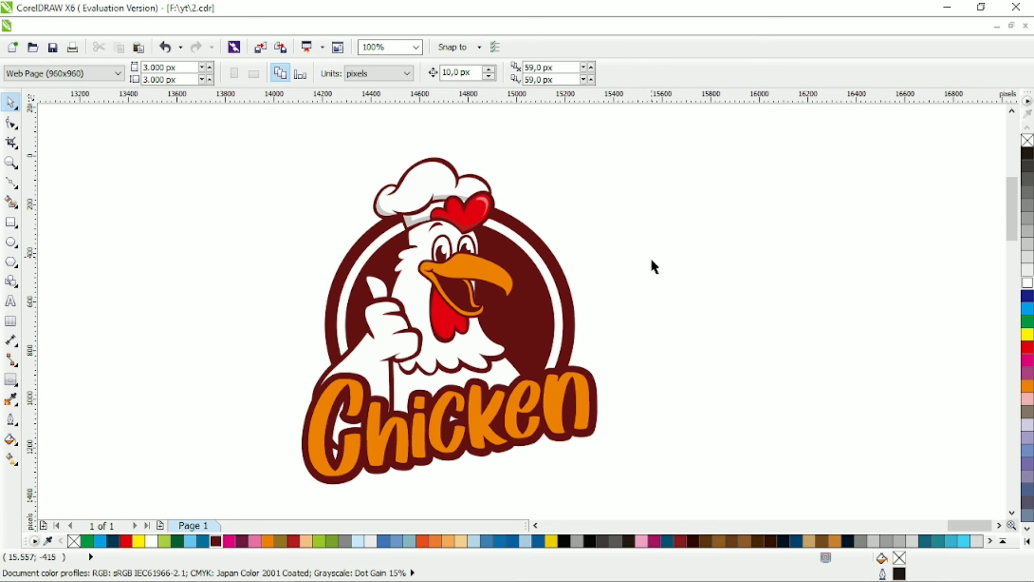
- Add a 10 px white outside contour around the rooster's head and neck shape
{"action": "scroll", "coordinate": [651, 257], "scroll_direction": "right", "scroll_amount": 1}
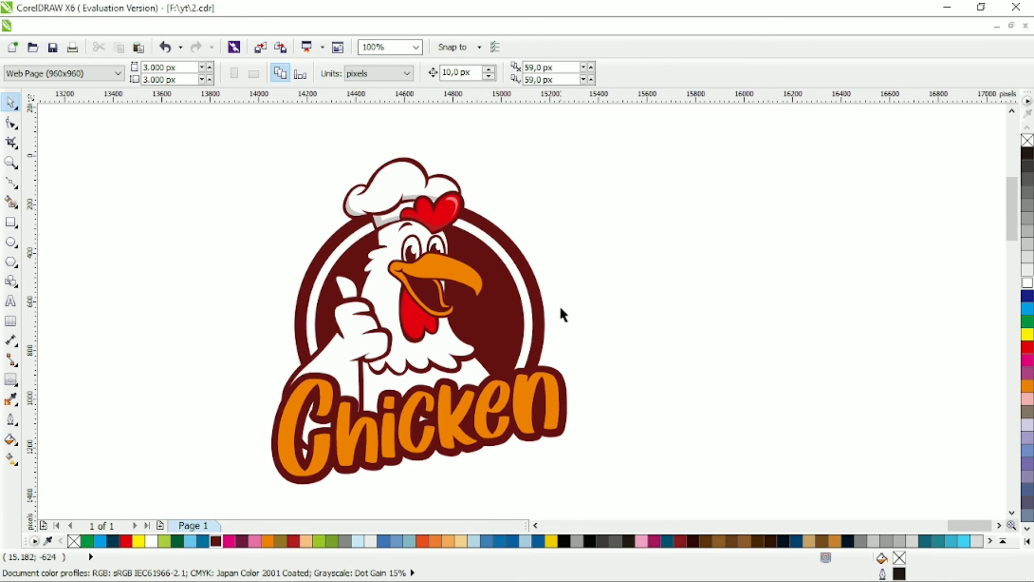
{"action": "left_click", "coordinate": [477, 358]}
{"action": "left_click", "coordinate": [10, 379]}
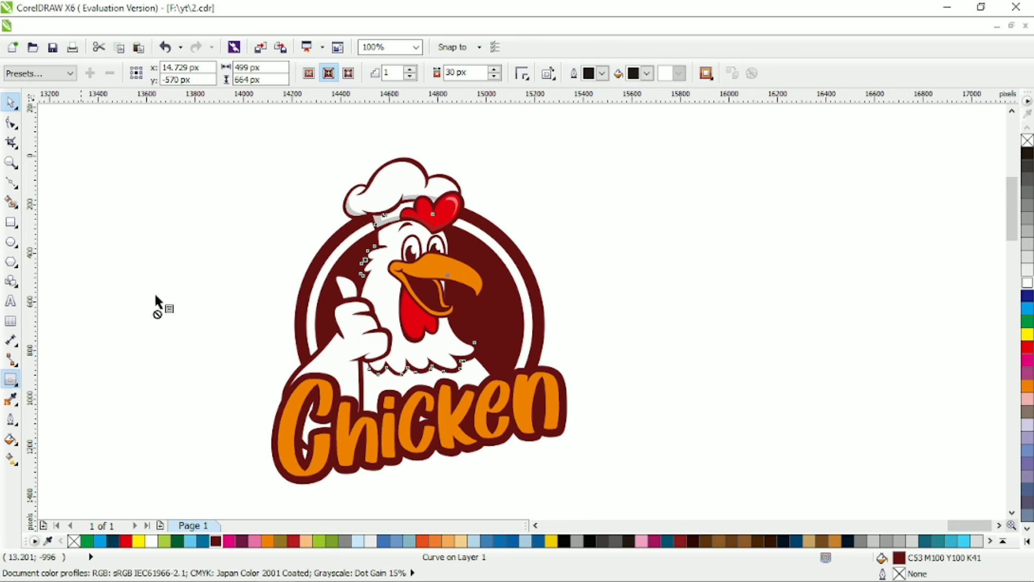
{"action": "left_click", "coordinate": [349, 73]}
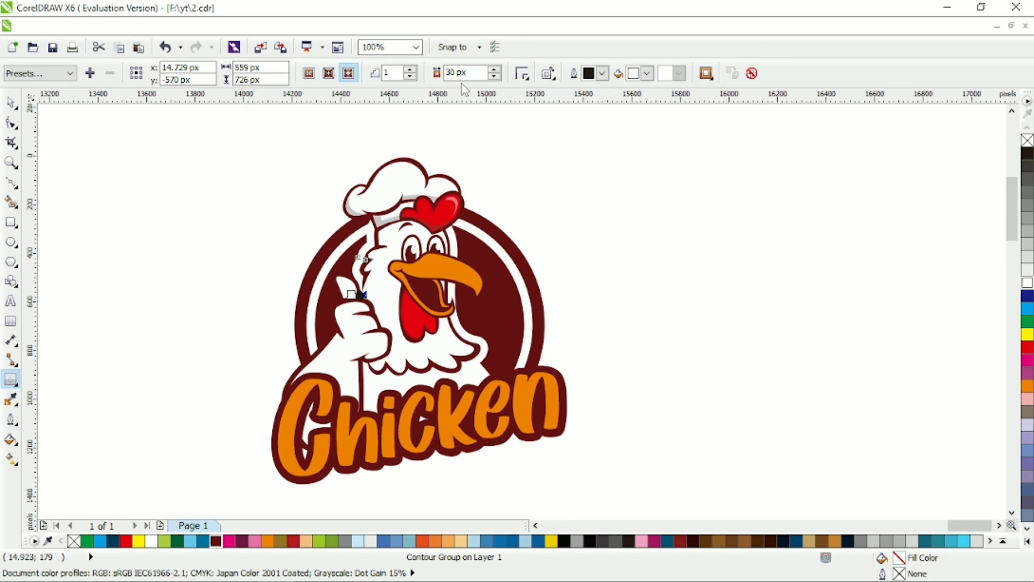
{"action": "type", "text": "0"}
{"action": "key", "text": "Return"}
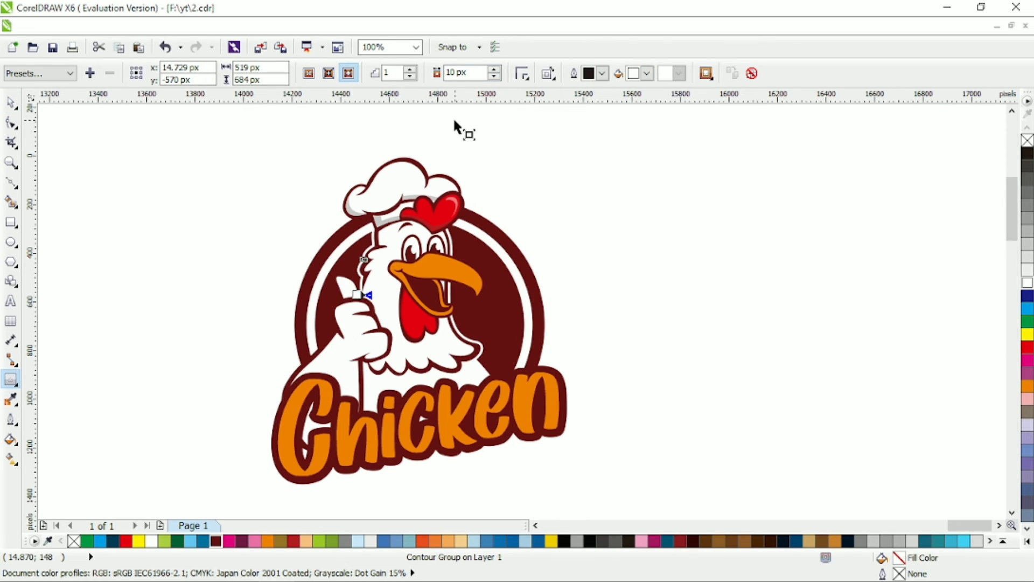
- Add a 10 px white outside contour around the rooster's body outline
{"action": "left_click", "coordinate": [487, 372]}
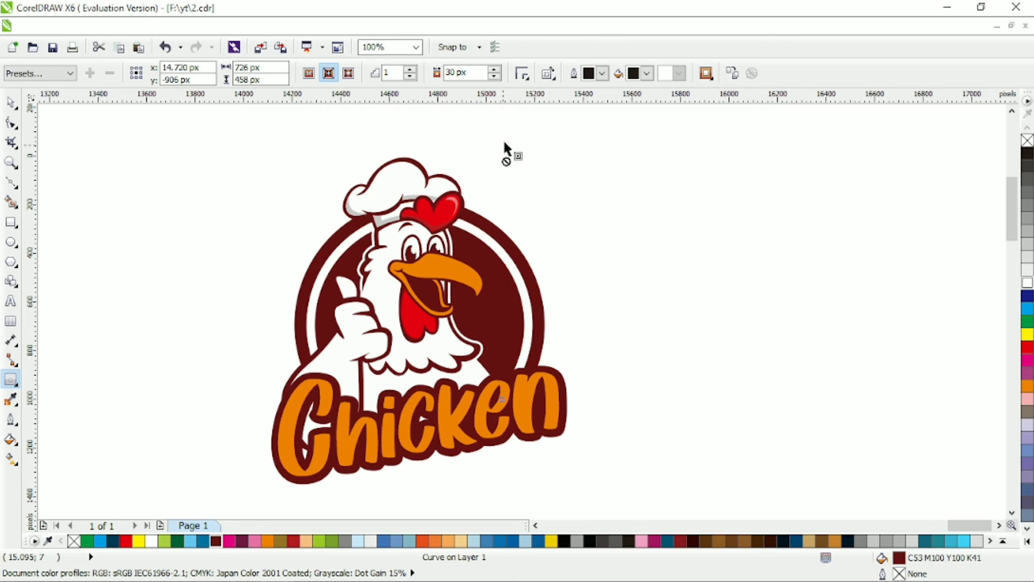
{"action": "left_click", "coordinate": [647, 74]}
{"action": "left_click", "coordinate": [682, 100]}
{"action": "type", "text": "1"}
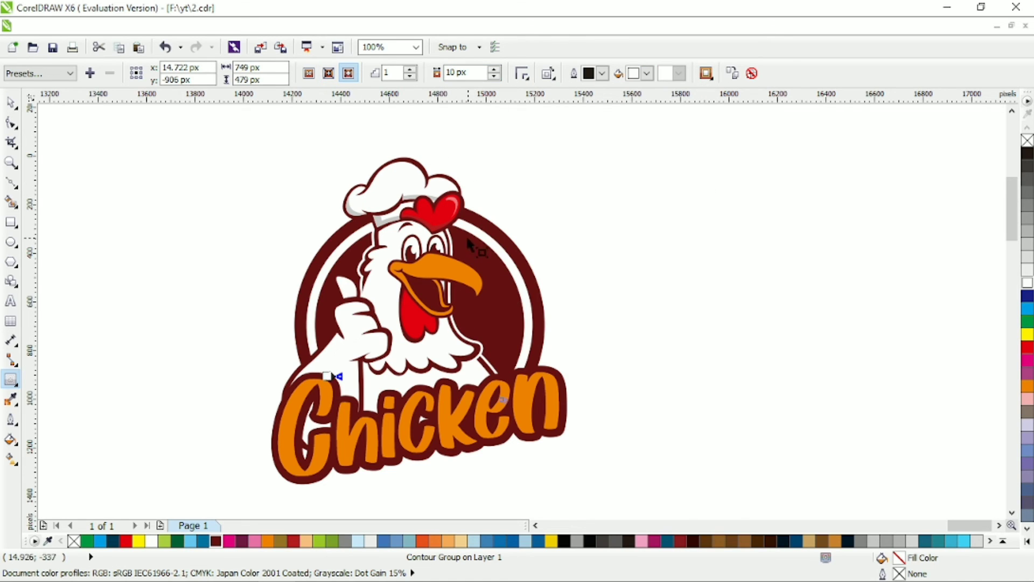
- Add an outside contour to the beak, set its offset to 10 px, and make it white
{"action": "left_click", "coordinate": [476, 274]}
{"action": "left_click", "coordinate": [464, 73]}
{"action": "type", "text": "2"}
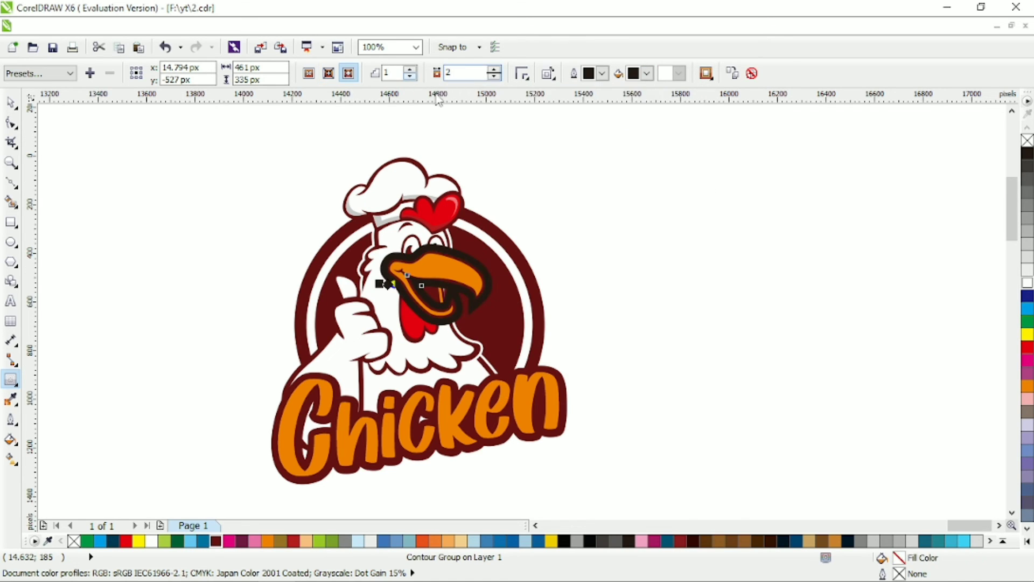
{"action": "key", "text": "Return"}
{"action": "left_click", "coordinate": [647, 74]}
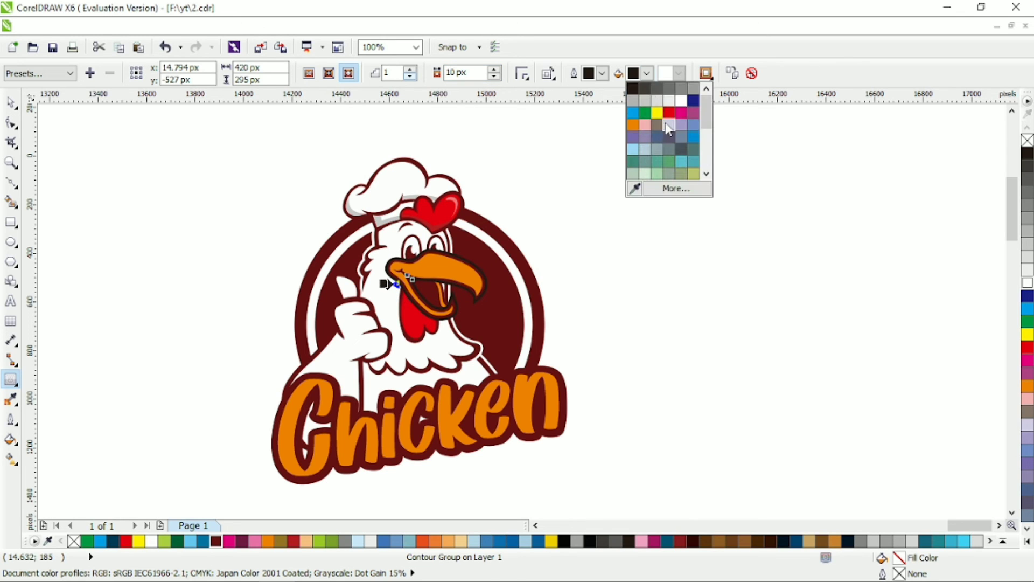
{"action": "left_click", "coordinate": [682, 100]}
- Weld the white beak, head and body contours into one white shape behind the rooster and select it
{"action": "left_click", "coordinate": [11, 103]}
{"action": "scroll", "coordinate": [463, 258], "scroll_direction": "up", "scroll_amount": 1}
{"action": "left_click", "coordinate": [475, 264]}
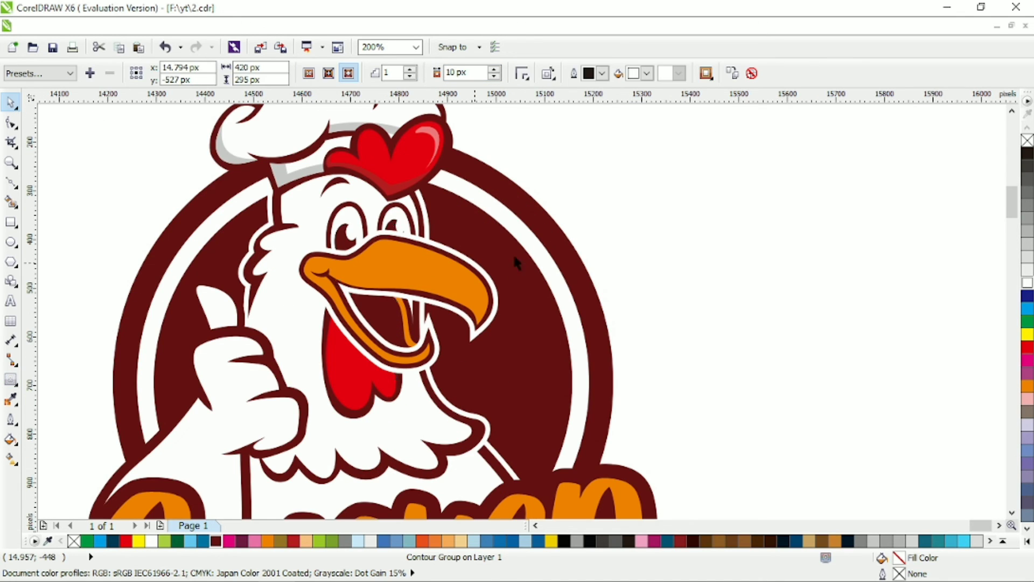
{"action": "left_click", "coordinate": [506, 377], "text": "shift"}
{"action": "left_click", "coordinate": [674, 351]}
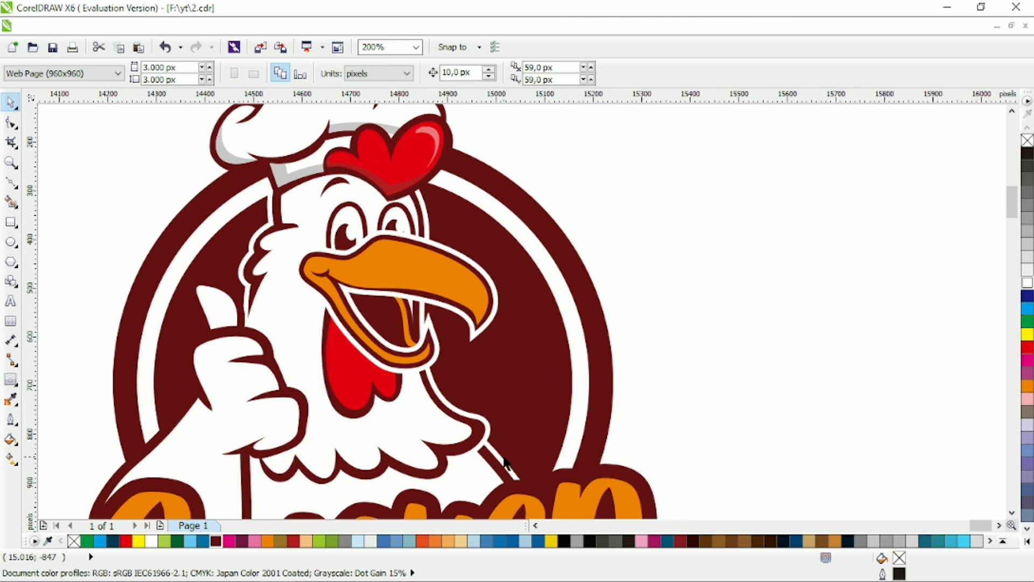
{"action": "left_click", "coordinate": [479, 352]}
{"action": "key", "text": "shift+Page_Down"}
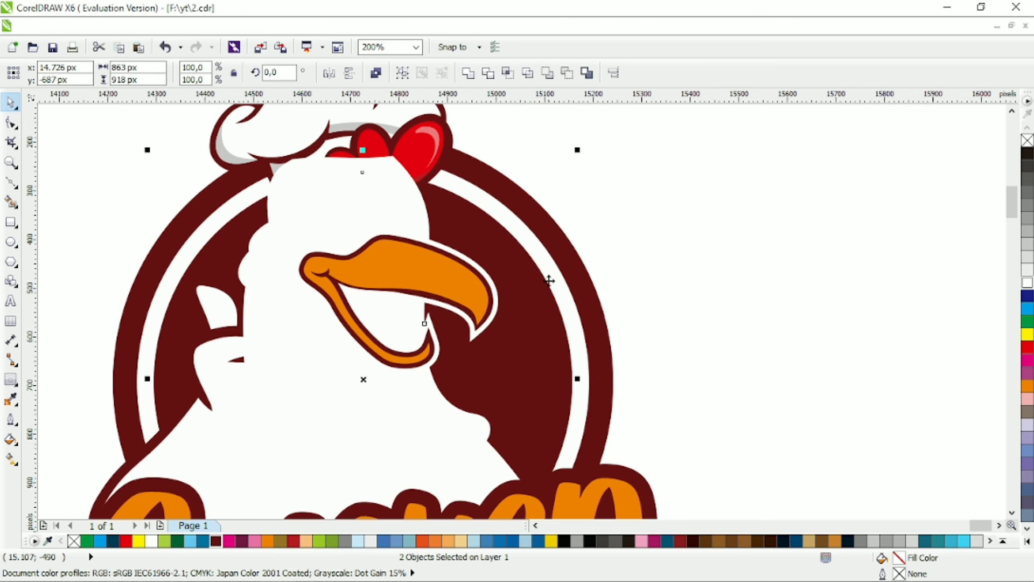
{"action": "key", "text": "ctrl+z"}
{"action": "scroll", "coordinate": [398, 351], "scroll_direction": "up", "scroll_amount": 2}
{"action": "left_click", "coordinate": [565, 315]}
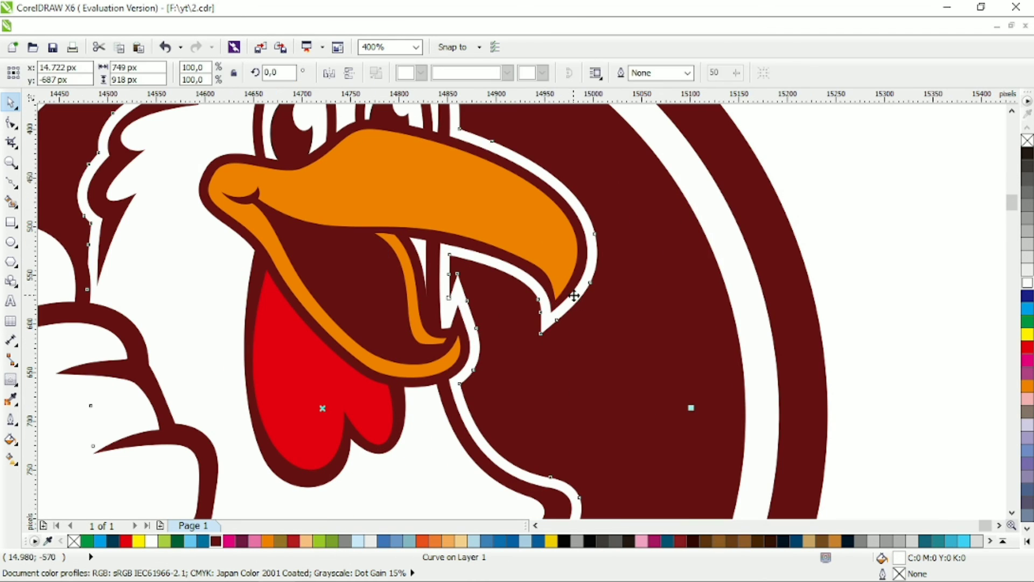
- Delete the surplus nodes of the white contour under the beak tip and at the mouth opening
{"action": "key", "text": "F10"}
{"action": "left_click_drag", "start_coordinate": [508, 289], "coordinate": [596, 335]}
{"action": "key", "text": "Delete"}
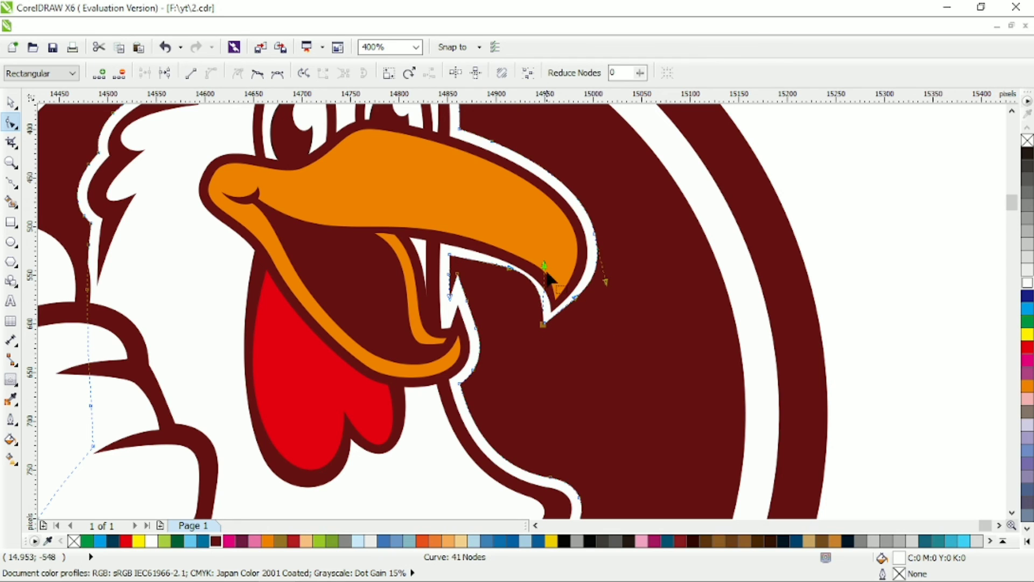
{"action": "scroll", "coordinate": [447, 283], "scroll_direction": "up", "scroll_amount": 2}
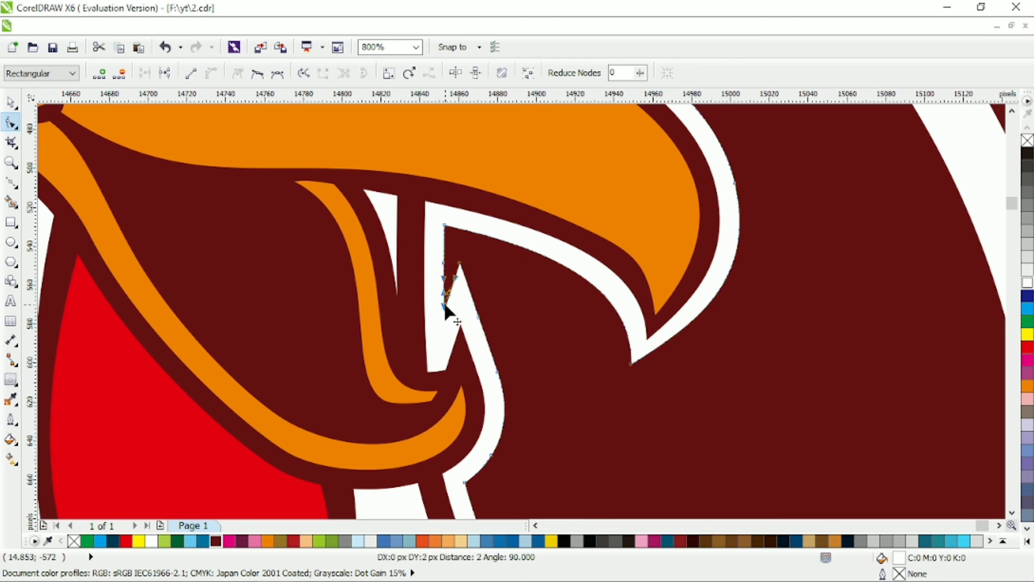
{"action": "left_click_drag", "start_coordinate": [475, 327], "coordinate": [461, 302]}
{"action": "key", "text": "Delete"}
{"action": "key", "text": "Delete"}
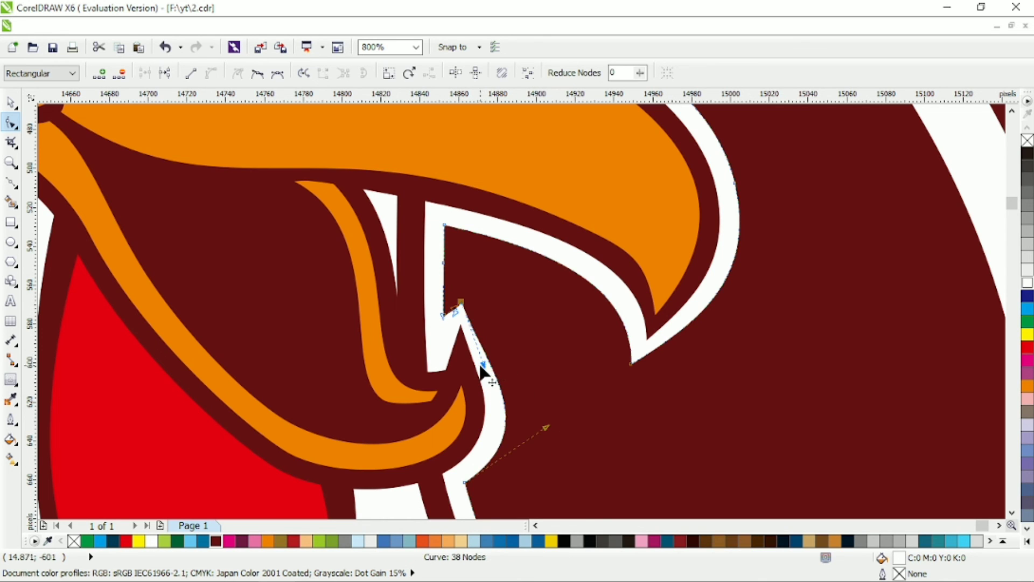
- Smooth the white contour beside the lower beak by adjusting its curve handles
{"action": "left_click_drag", "start_coordinate": [480, 365], "coordinate": [494, 329]}
{"action": "left_click_drag", "start_coordinate": [547, 425], "coordinate": [511, 453]}
{"action": "left_click_drag", "start_coordinate": [495, 340], "coordinate": [506, 358]}
{"action": "scroll", "coordinate": [505, 359], "scroll_direction": "down", "scroll_amount": 3}
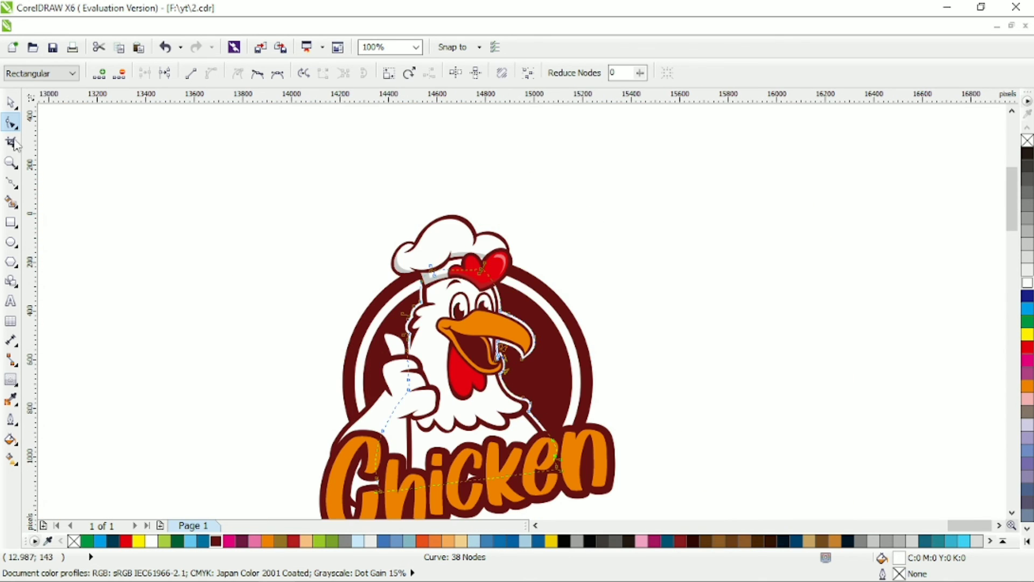
- Add an outside contour with a 20 px offset around the thumb outline
{"action": "key", "text": "space"}
{"action": "scroll", "coordinate": [605, 262], "scroll_direction": "down", "scroll_amount": 1}
{"action": "scroll", "coordinate": [574, 292], "scroll_direction": "up", "scroll_amount": 2}
{"action": "left_click", "coordinate": [404, 304]}
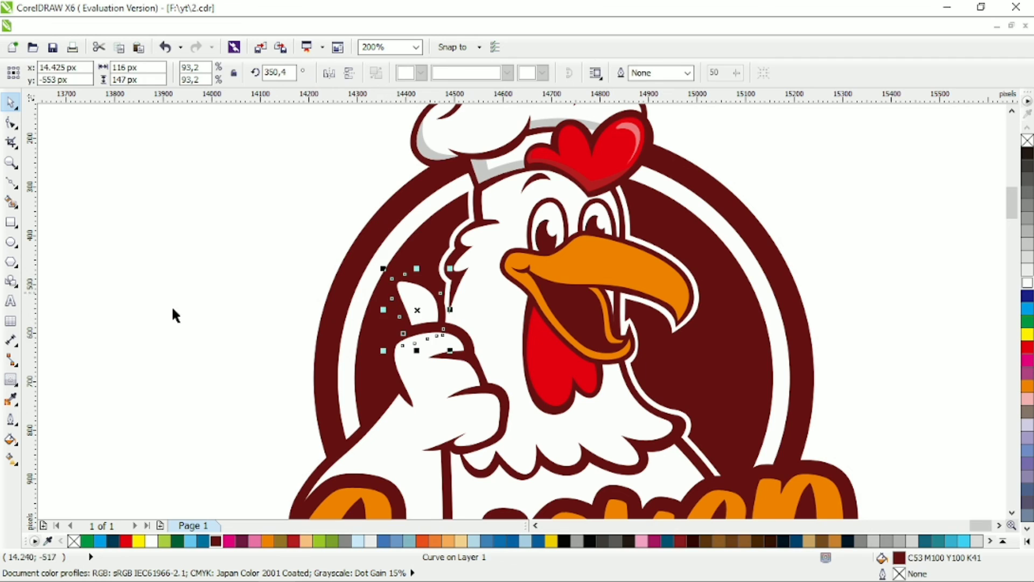
{"action": "left_click", "coordinate": [11, 379]}
{"action": "left_click", "coordinate": [349, 73]}
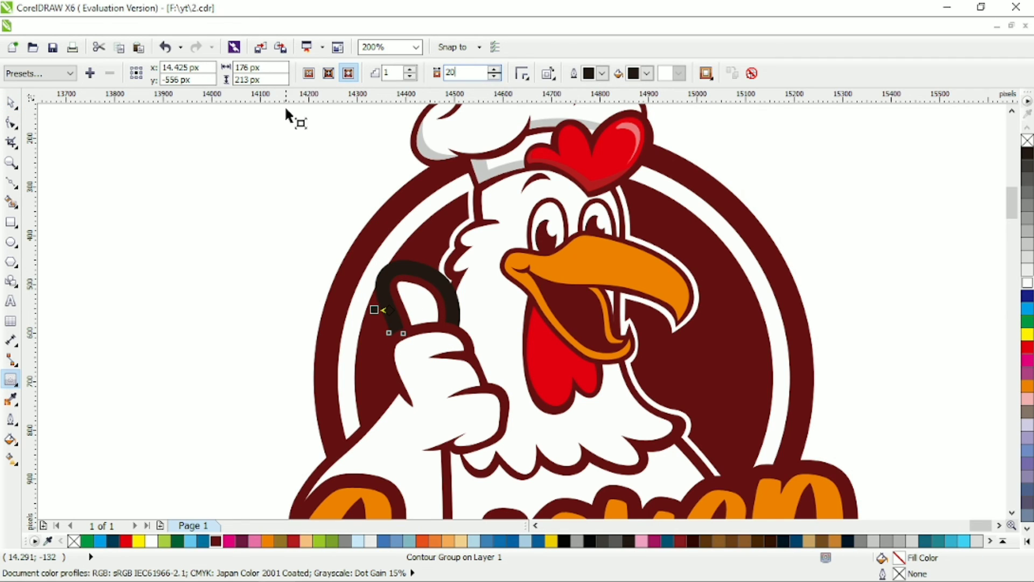
{"action": "key", "text": "Return"}
- Add outside contours with a 20 px offset around the hand outline and the arm outline
{"action": "left_click", "coordinate": [396, 383]}
{"action": "left_click", "coordinate": [349, 72]}
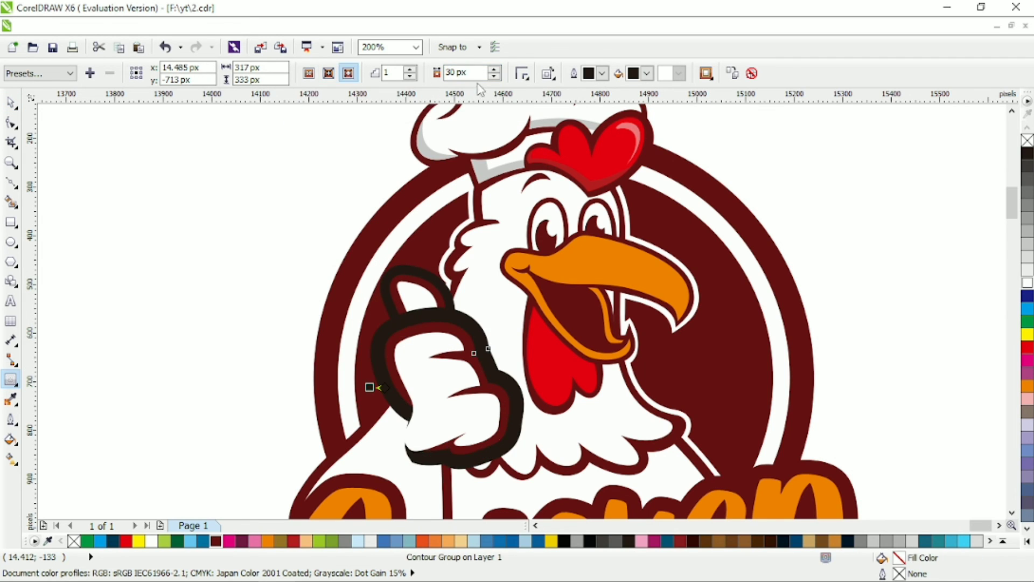
{"action": "left_click", "coordinate": [388, 417]}
{"action": "left_click", "coordinate": [349, 73]}
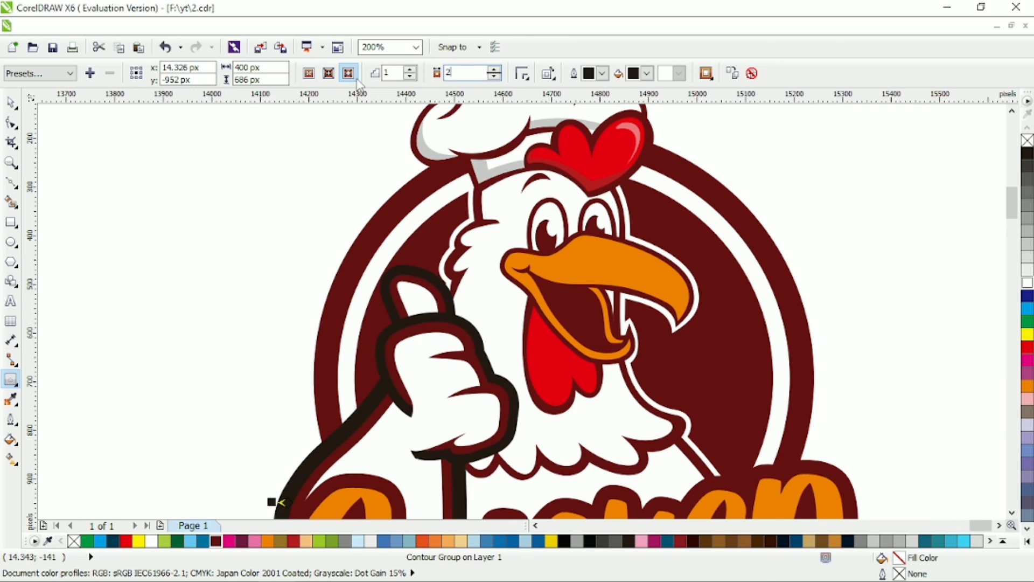
- Weld the thumb, hand and arm contours with the white rooster contour into one white shape
{"action": "left_click", "coordinate": [391, 306], "text": "shift"}
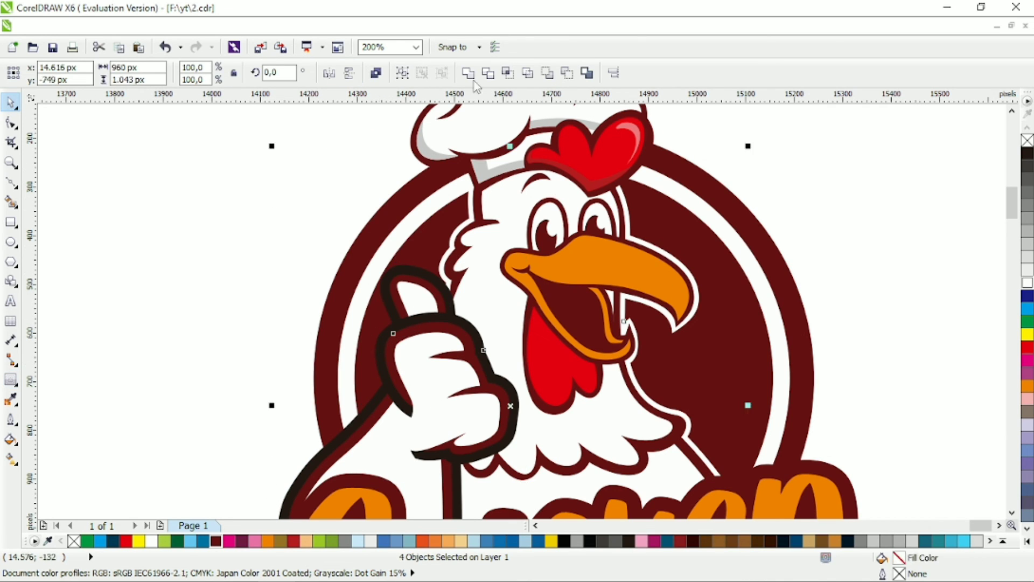
{"action": "left_click", "coordinate": [237, 230]}
{"action": "scroll", "coordinate": [237, 231], "scroll_direction": "down", "scroll_amount": 2}
{"action": "scroll", "coordinate": [644, 289], "scroll_direction": "left", "scroll_amount": 1}
- Add a 30 px outside contour around the maroon outline of the "Chicken" lettering and make it white
{"action": "key", "text": "Tab"}
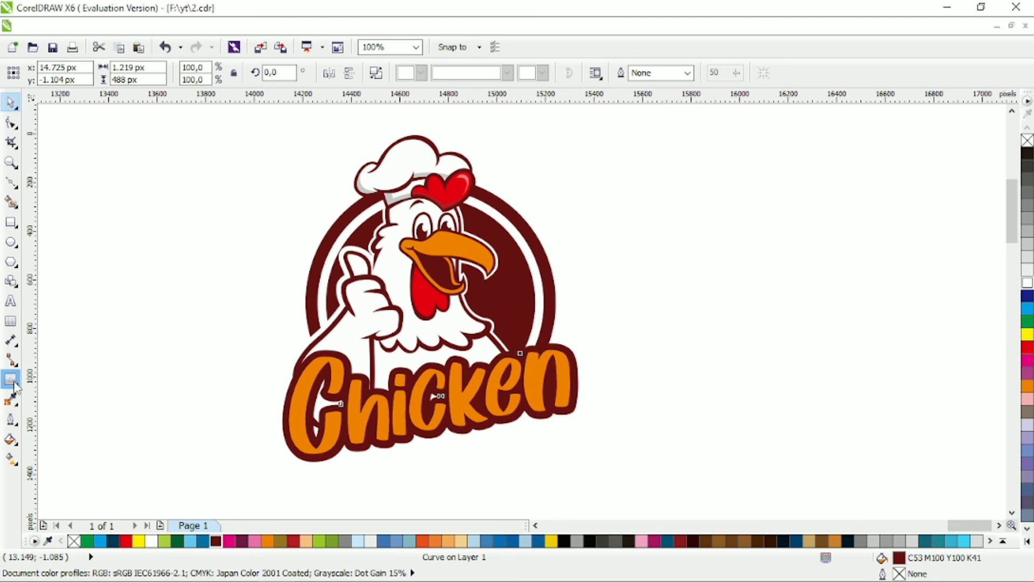
{"action": "left_click", "coordinate": [11, 380]}
{"action": "left_click", "coordinate": [349, 72]}
{"action": "left_click", "coordinate": [15, 108]}
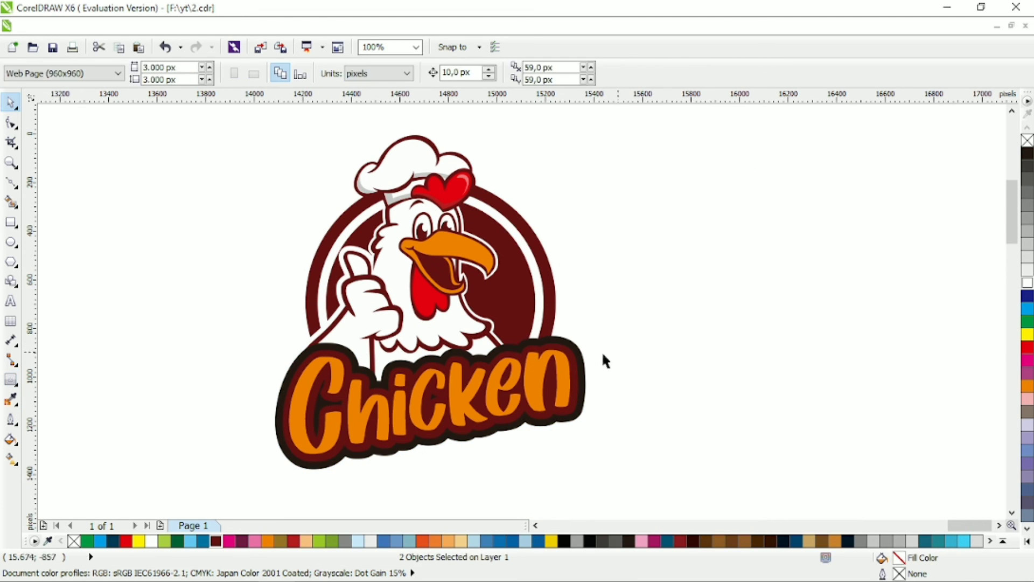
{"action": "key", "text": "Escape"}
{"action": "scroll", "coordinate": [355, 368], "scroll_direction": "down", "scroll_amount": 1}
{"action": "scroll", "coordinate": [329, 350], "scroll_direction": "up", "scroll_amount": 1}
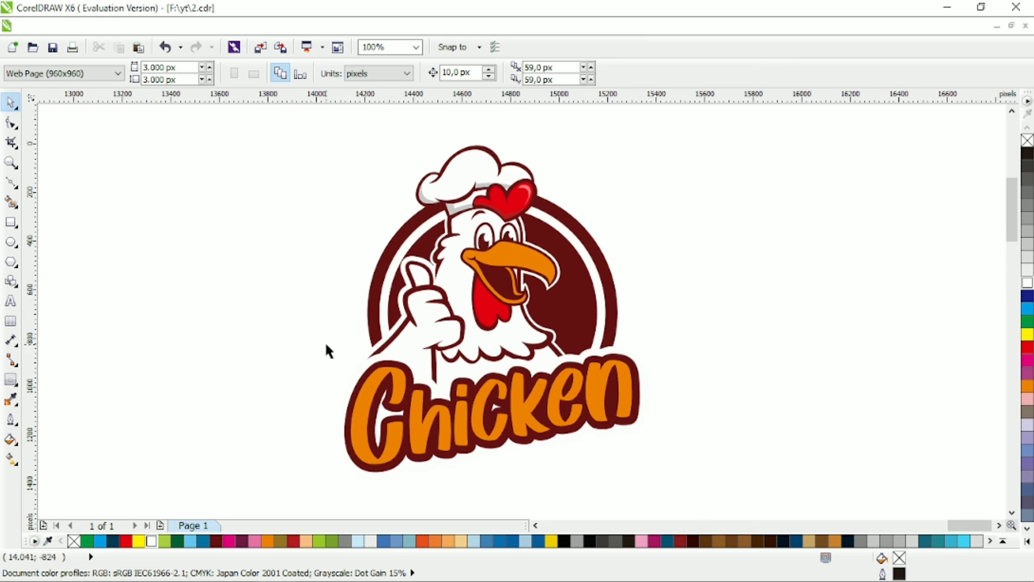
- Shrink the outer dark maroon circle slightly so the badge's outer ring is narrower
{"action": "scroll", "coordinate": [588, 268], "scroll_direction": "up", "scroll_amount": 1}
{"action": "left_click", "coordinate": [579, 276]}
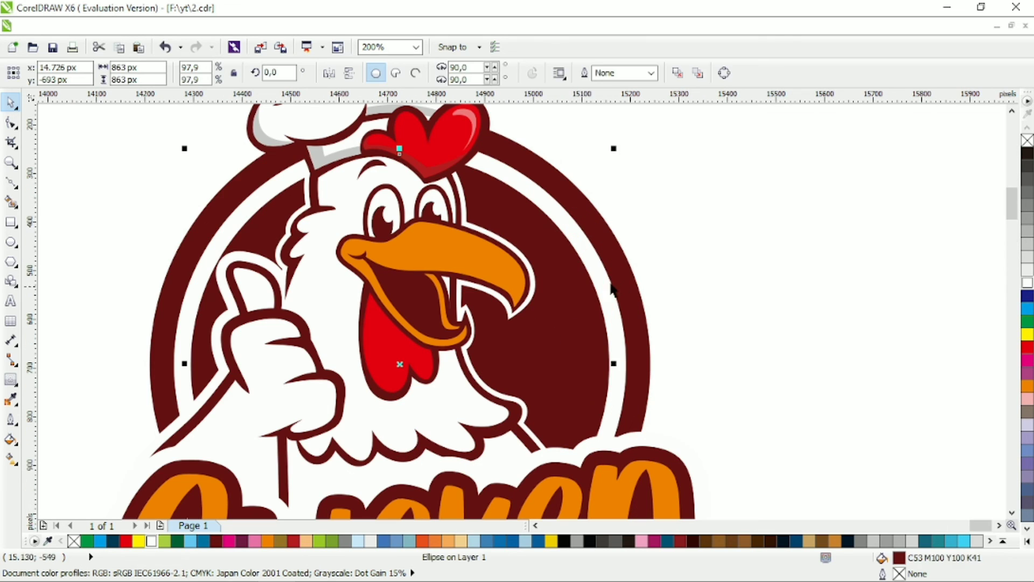
{"action": "left_click", "coordinate": [574, 275], "text": "shift"}
{"action": "left_click", "coordinate": [574, 275], "text": "shift"}
{"action": "key", "text": "Escape"}
{"action": "scroll", "coordinate": [572, 267], "scroll_direction": "down", "scroll_amount": 1}
{"action": "scroll", "coordinate": [571, 262], "scroll_direction": "right", "scroll_amount": 1}
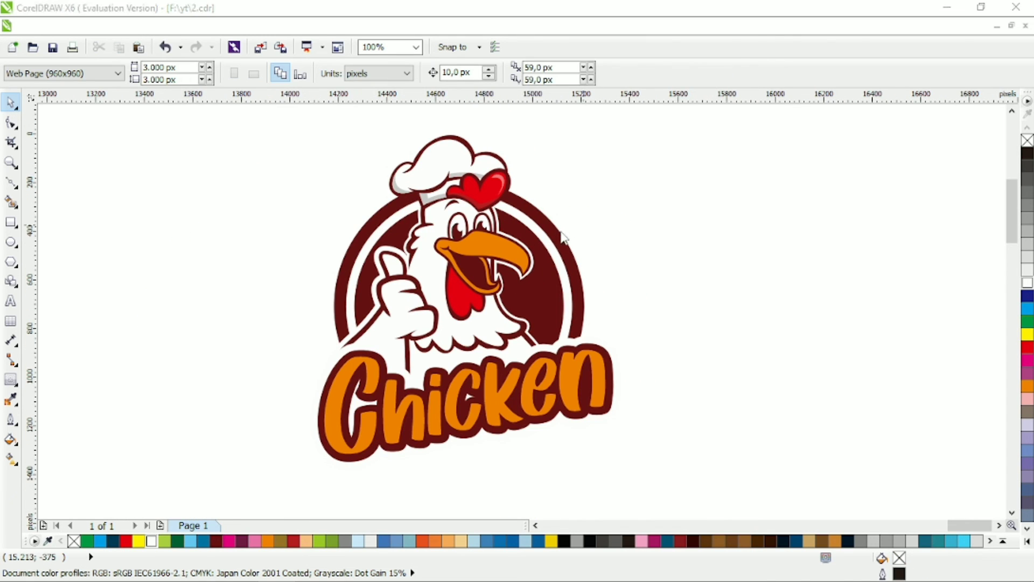
{"action": "scroll", "coordinate": [559, 237], "scroll_direction": "up", "scroll_amount": 1}
{"action": "left_click", "coordinate": [560, 239]}
{"action": "key", "text": "Escape"}
{"action": "scroll", "coordinate": [620, 216], "scroll_direction": "down", "scroll_amount": 1}
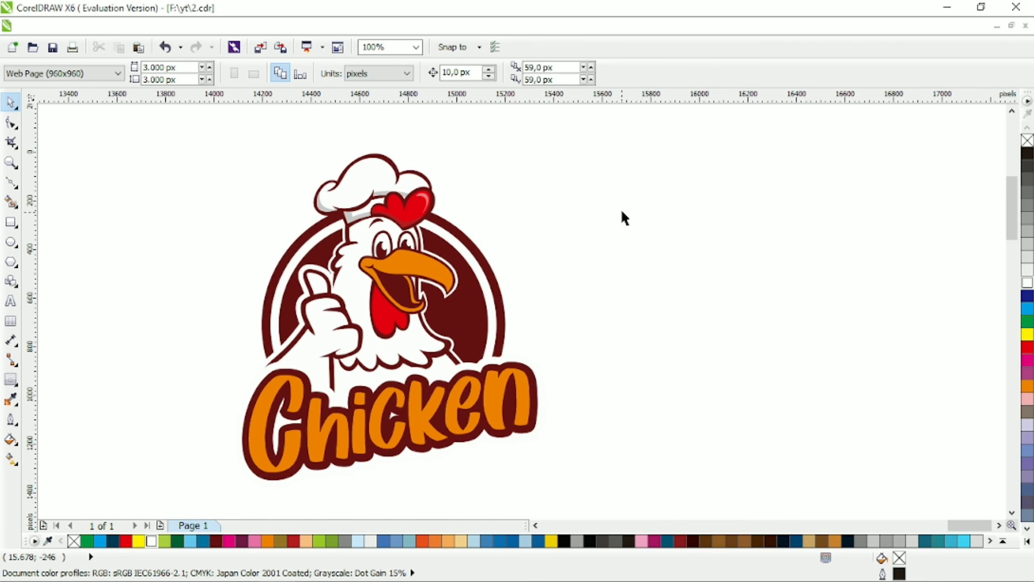
- Add a 20 px outside contour around the chef hat outline and merge it into the white contour
{"action": "scroll", "coordinate": [587, 207], "scroll_direction": "up", "scroll_amount": 1}
{"action": "left_click", "coordinate": [222, 222]}
{"action": "left_click", "coordinate": [10, 379]}
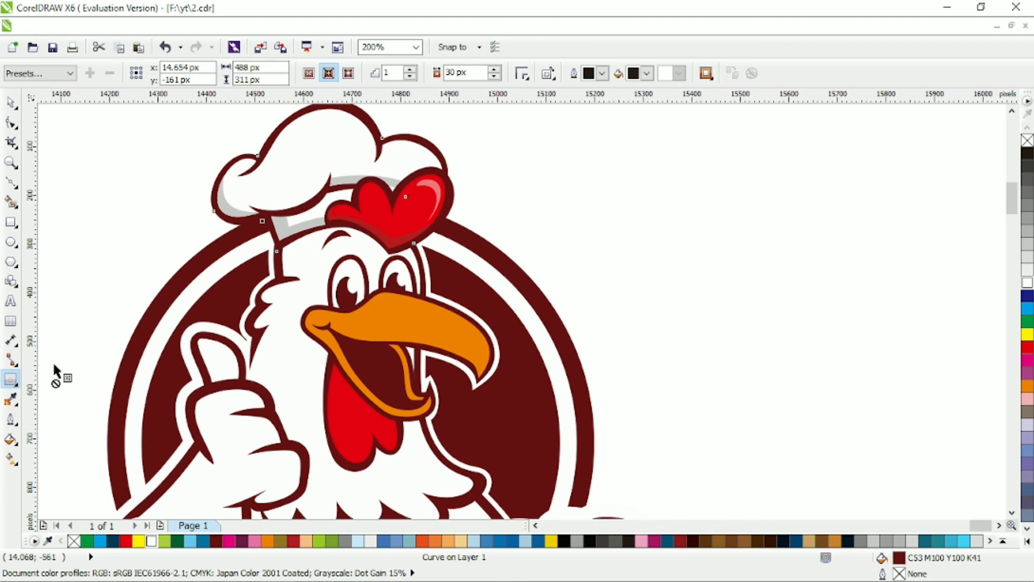
{"action": "left_click", "coordinate": [348, 73]}
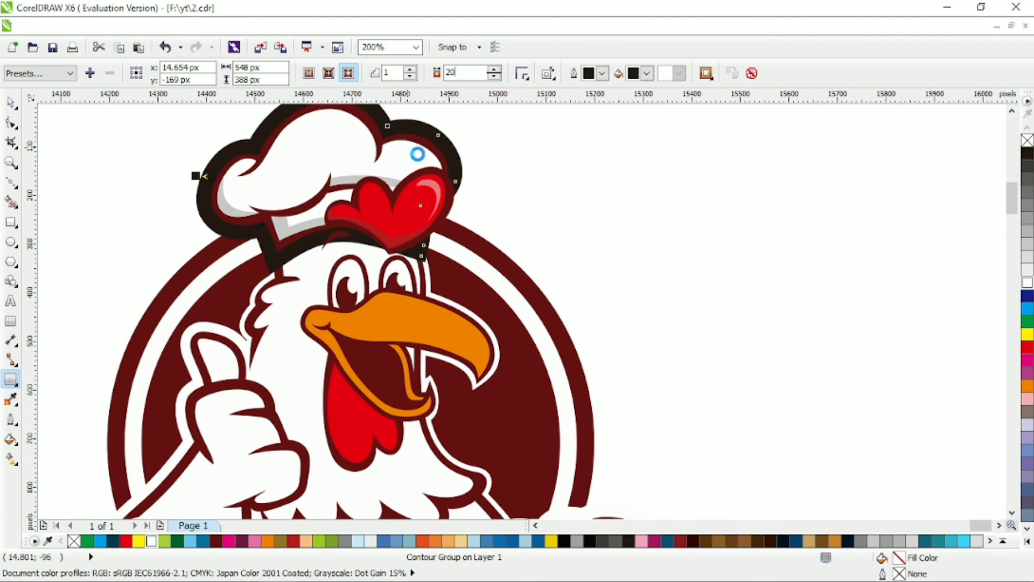
{"action": "left_click", "coordinate": [10, 103]}
{"action": "left_click", "coordinate": [365, 222]}
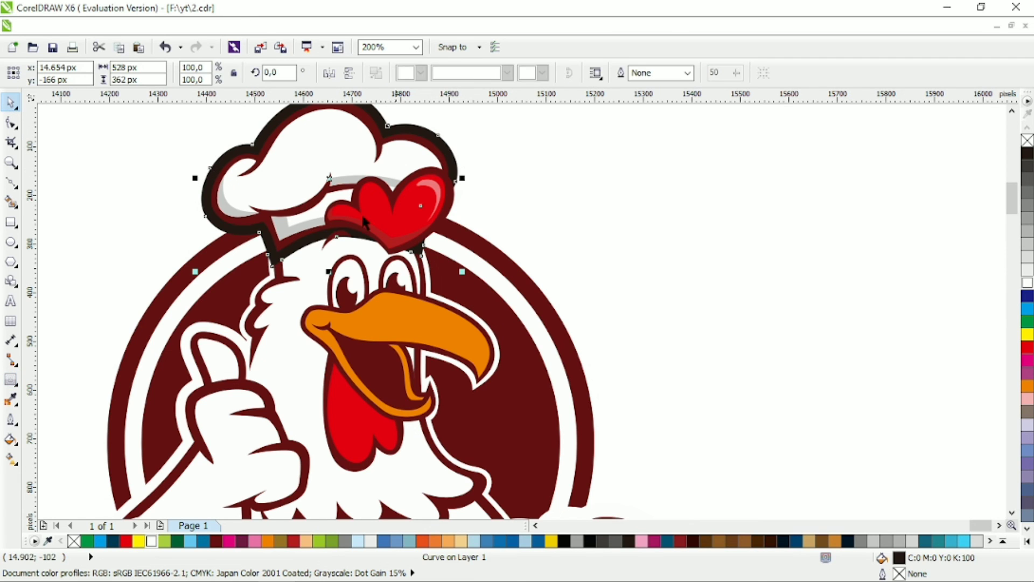
{"action": "left_click", "coordinate": [366, 222], "text": "shift"}
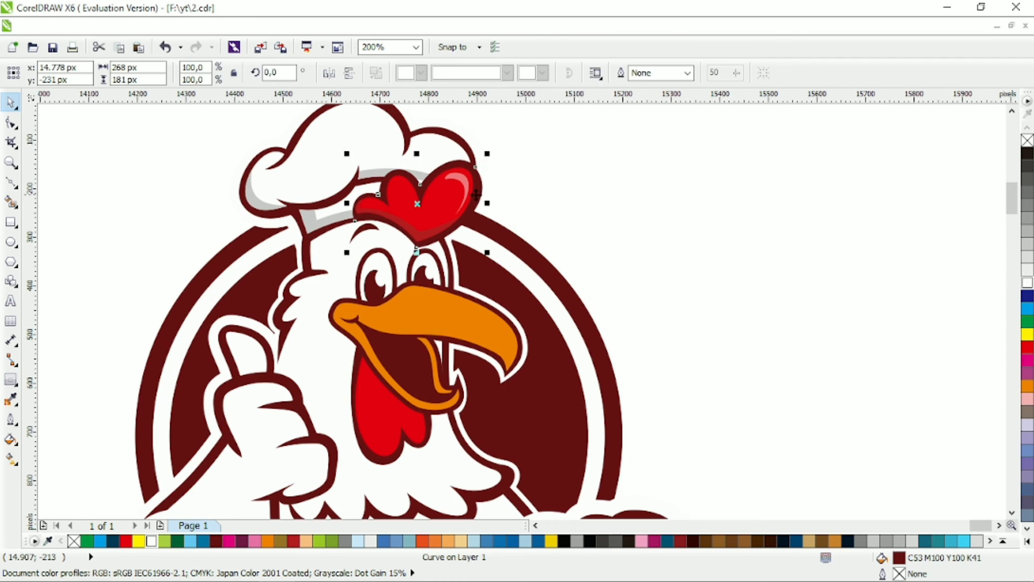
- Add a 20 px outside contour around the red comb and make it white
{"action": "left_click", "coordinate": [10, 380]}
{"action": "left_click_drag", "start_coordinate": [366, 204], "coordinate": [342, 203]}
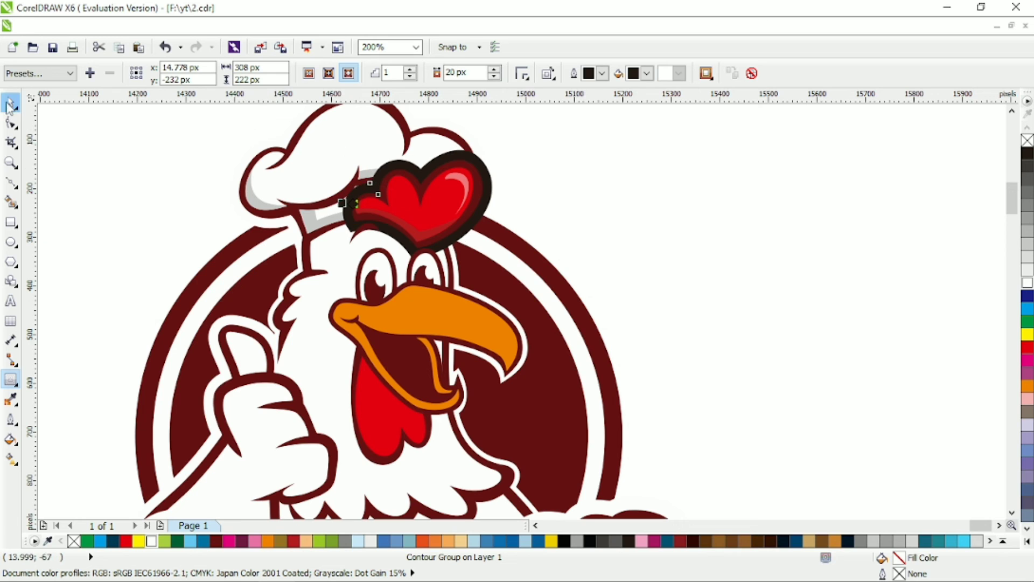
{"action": "key", "text": "space"}
{"action": "key", "text": "ctrl+z"}
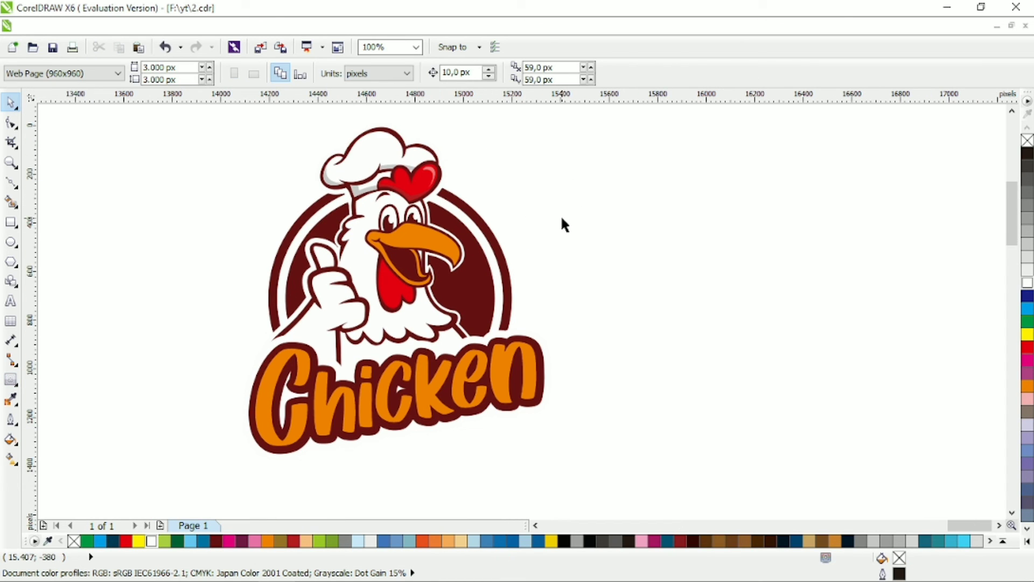
- Draw a closed crescent highlight about 62 by 78 px along the lower edge of the red wattle
{"action": "scroll", "coordinate": [565, 224], "scroll_direction": "down", "scroll_amount": 1}
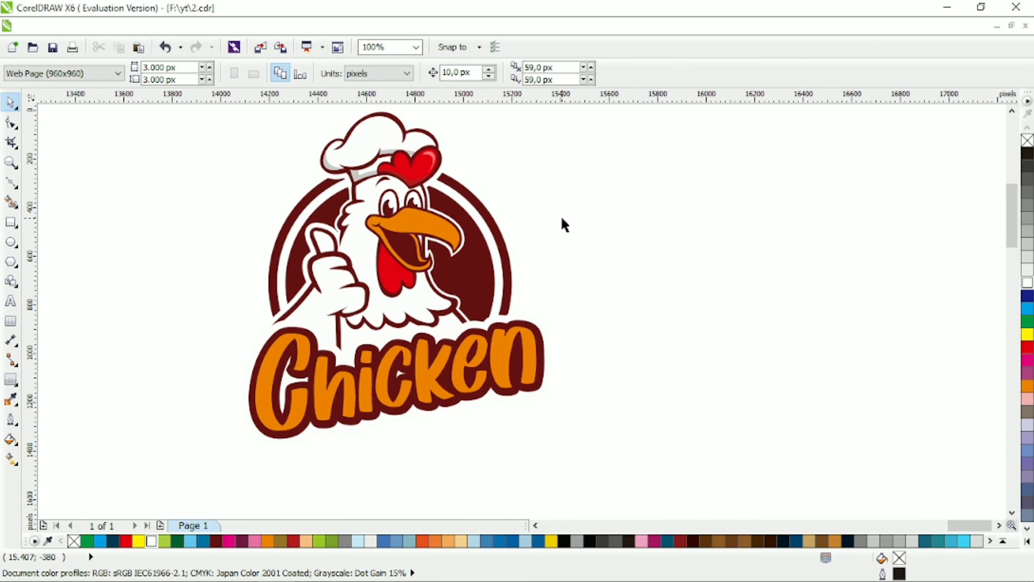
{"action": "scroll", "coordinate": [584, 247], "scroll_direction": "left", "scroll_amount": 2}
{"action": "scroll", "coordinate": [646, 214], "scroll_direction": "up", "scroll_amount": 2}
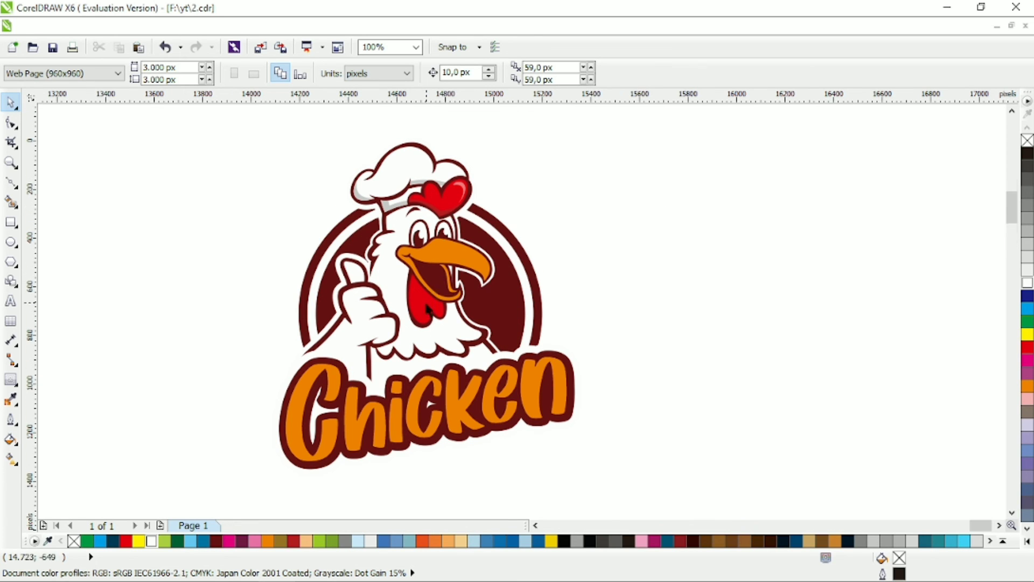
{"action": "scroll", "coordinate": [469, 289], "scroll_direction": "up", "scroll_amount": 1}
{"action": "key", "text": "F10"}
{"action": "scroll", "coordinate": [458, 334], "scroll_direction": "up", "scroll_amount": 1}
{"action": "left_click", "coordinate": [347, 229]}
{"action": "key", "text": "F10"}
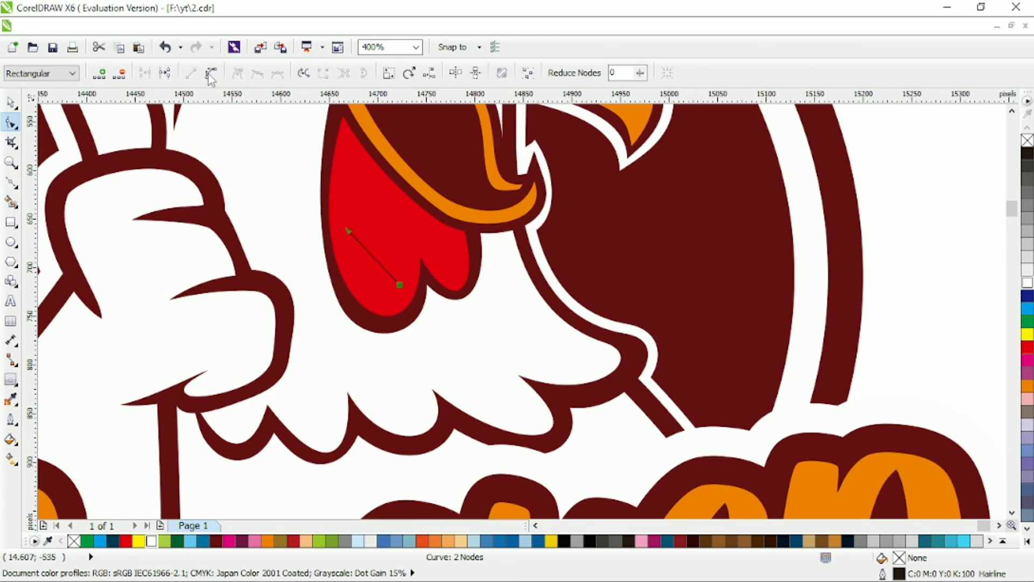
{"action": "left_click_drag", "start_coordinate": [381, 267], "coordinate": [380, 294]}
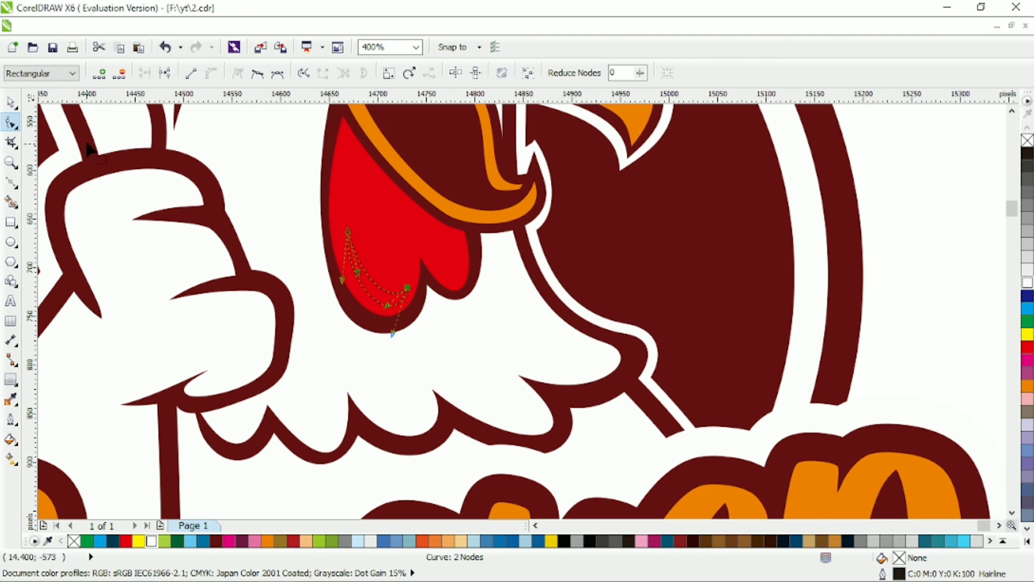
- Fill the wattle highlight with the pink sampled from the comb highlight and remove its outline
{"action": "key", "text": "space"}
{"action": "scroll", "coordinate": [414, 200], "scroll_direction": "down", "scroll_amount": 1}
{"action": "scroll", "coordinate": [414, 201], "scroll_direction": "down", "scroll_amount": 1}
{"action": "key", "text": "i"}
{"action": "left_click", "coordinate": [460, 212]}
{"action": "left_click", "coordinate": [420, 344]}
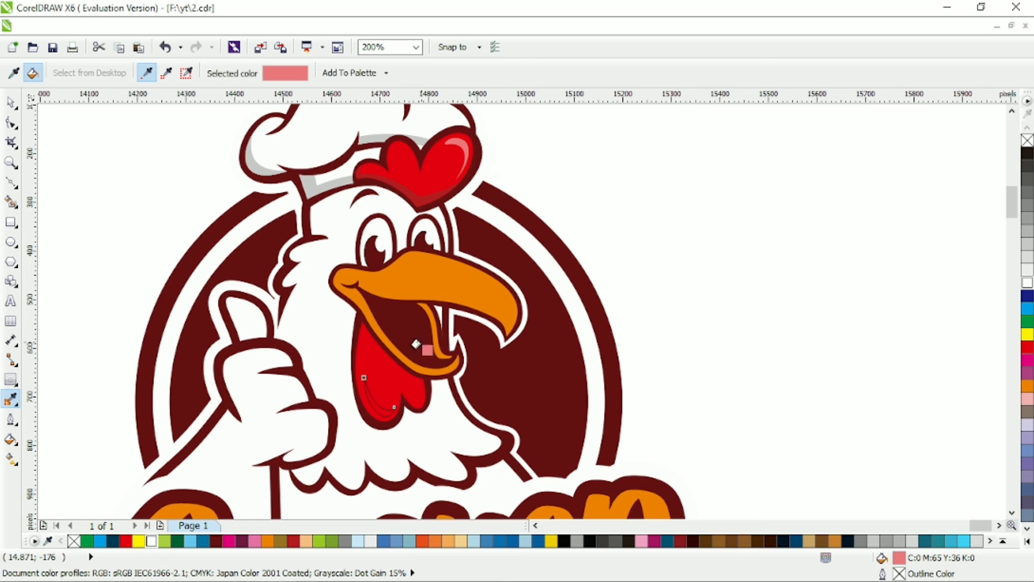
{"action": "scroll", "coordinate": [253, 262], "scroll_direction": "up", "scroll_amount": 3}
{"action": "left_click", "coordinate": [11, 102]}
{"action": "right_click", "coordinate": [1028, 141]}
{"action": "scroll", "coordinate": [556, 246], "scroll_direction": "down", "scroll_amount": 2}
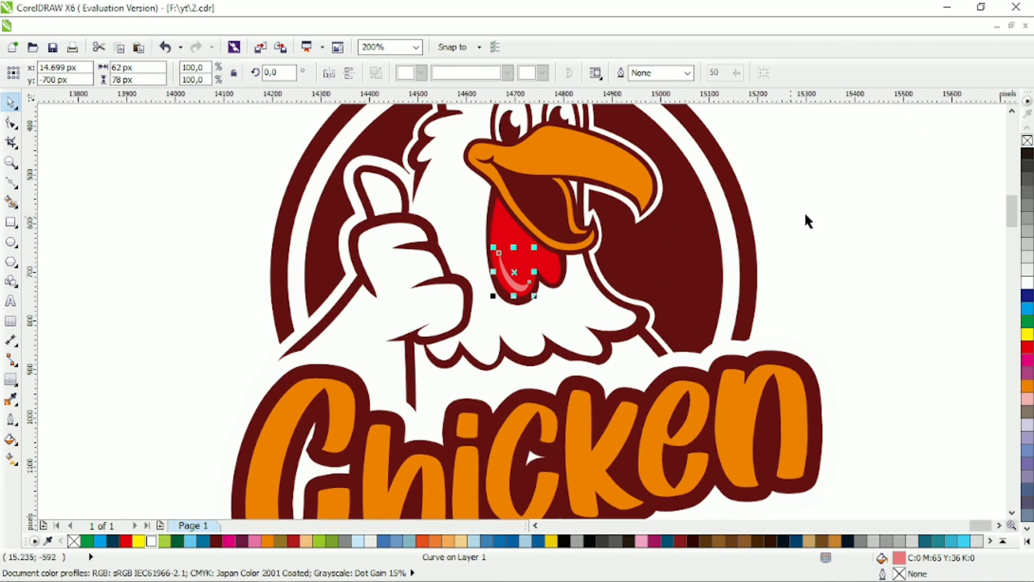
{"action": "left_click", "coordinate": [806, 217]}
- Draw a closed teardrop nostril about 39 by 11 px on the upper part of the orange beak
{"action": "scroll", "coordinate": [590, 117], "scroll_direction": "down", "scroll_amount": 1}
{"action": "scroll", "coordinate": [604, 117], "scroll_direction": "up", "scroll_amount": 1}
{"action": "scroll", "coordinate": [606, 123], "scroll_direction": "up", "scroll_amount": 2}
{"action": "key", "text": "F5"}
{"action": "left_click", "coordinate": [345, 175]}
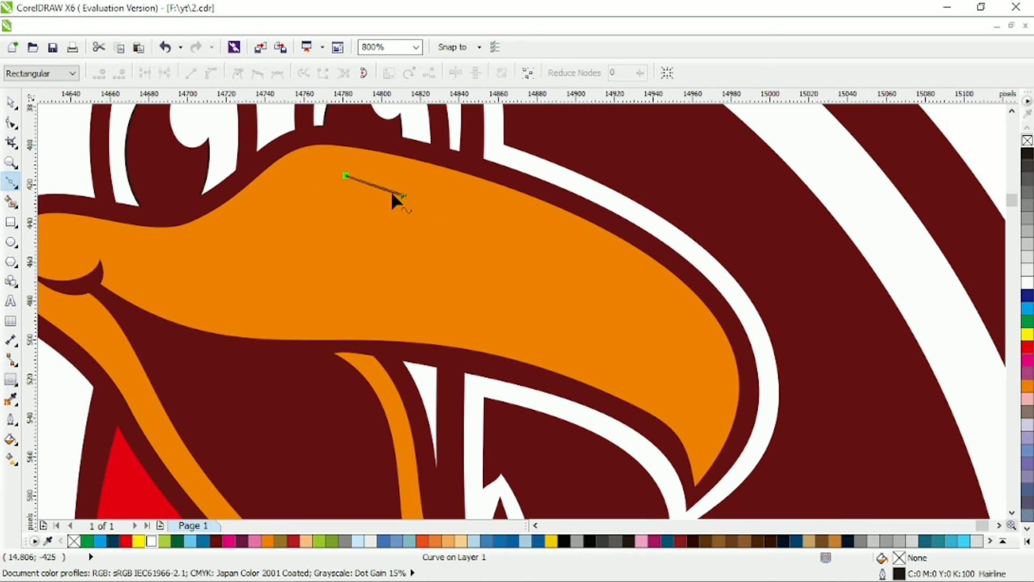
{"action": "left_click", "coordinate": [405, 195]}
{"action": "key", "text": "F10"}
{"action": "left_click", "coordinate": [212, 74]}
{"action": "left_click_drag", "start_coordinate": [372, 185], "coordinate": [332, 172]}
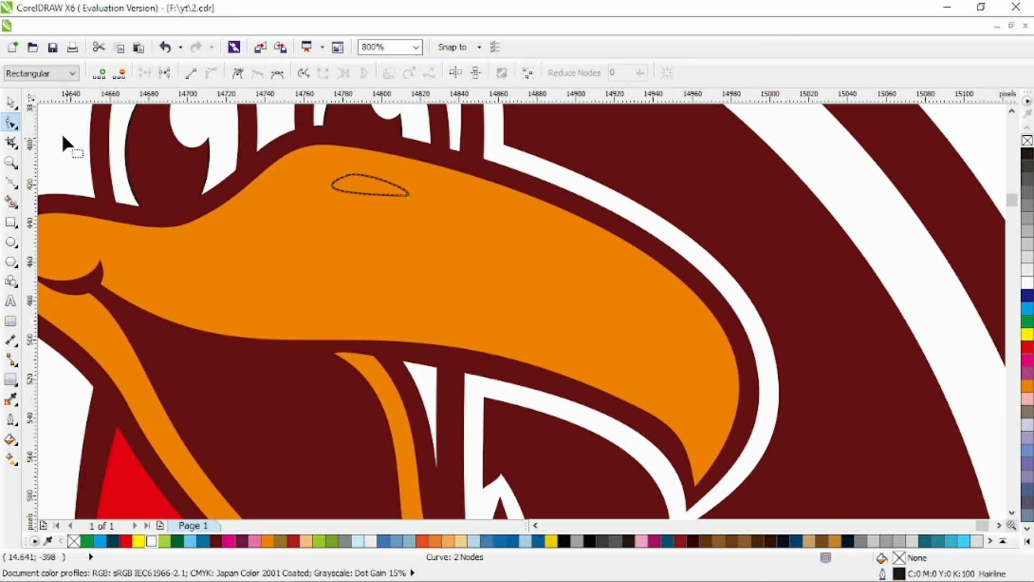
- Trim the nostril shape out of the orange beak
{"action": "left_click", "coordinate": [11, 102]}
{"action": "left_click", "coordinate": [397, 191], "text": "shift"}
{"action": "left_click", "coordinate": [487, 73]}
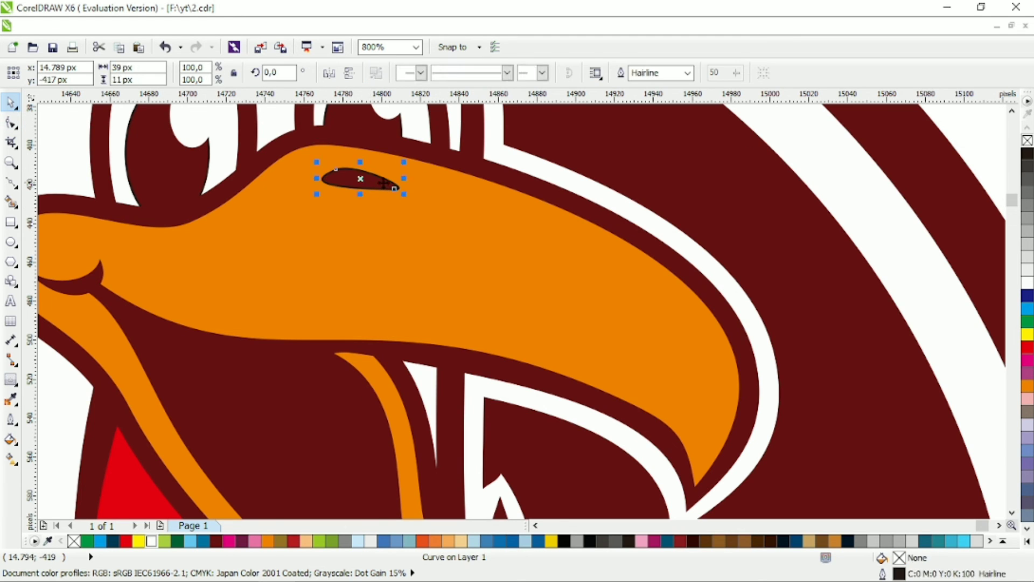
{"action": "scroll", "coordinate": [444, 225], "scroll_direction": "down", "scroll_amount": 3}
{"action": "left_click", "coordinate": [552, 299]}
{"action": "scroll", "coordinate": [520, 240], "scroll_direction": "up", "scroll_amount": 1}
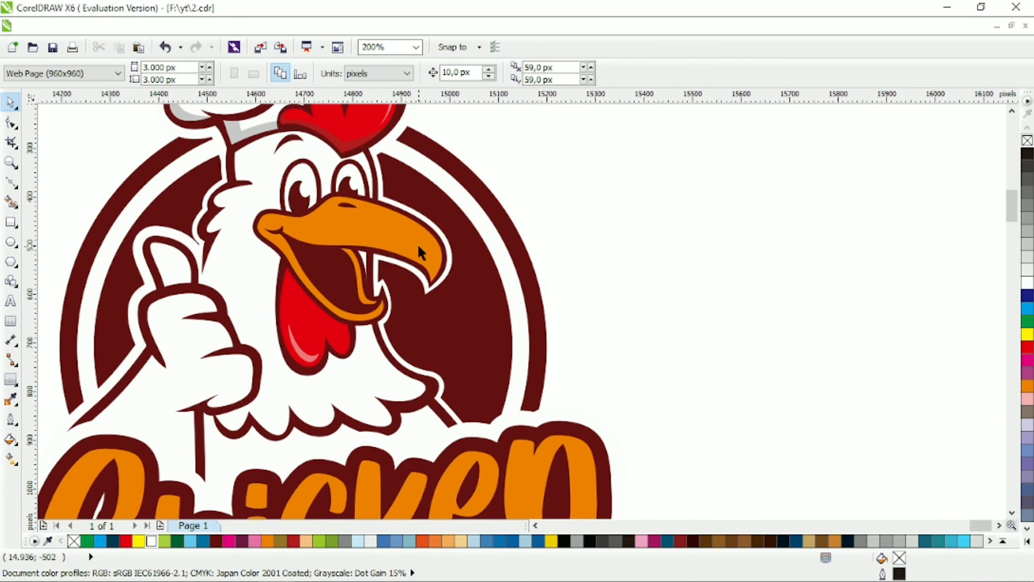
{"action": "scroll", "coordinate": [419, 247], "scroll_direction": "down", "scroll_amount": 1}
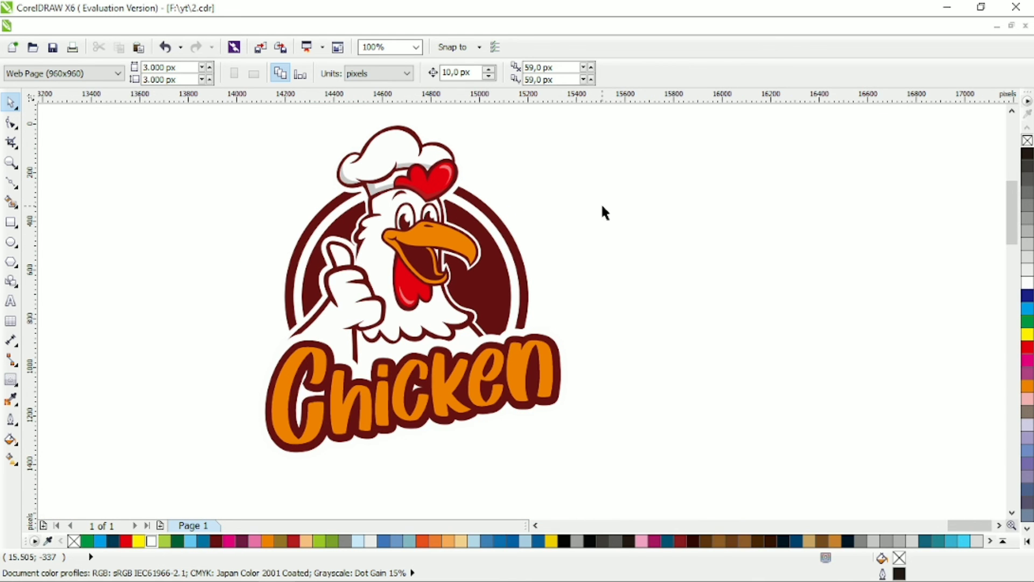